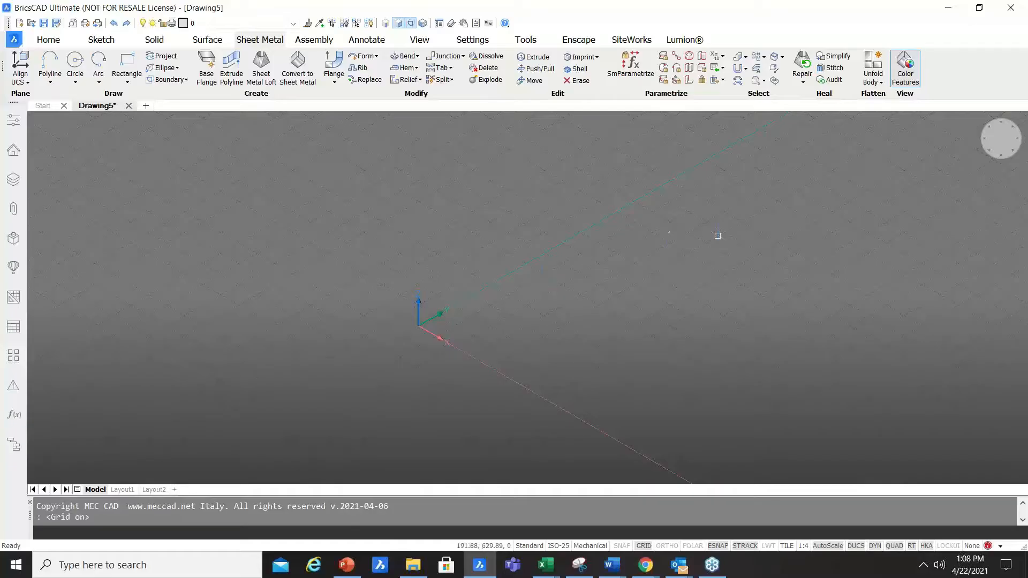
Review the file formats available for saving the drawing under another name, leaving it unsaved.
click(14, 41)
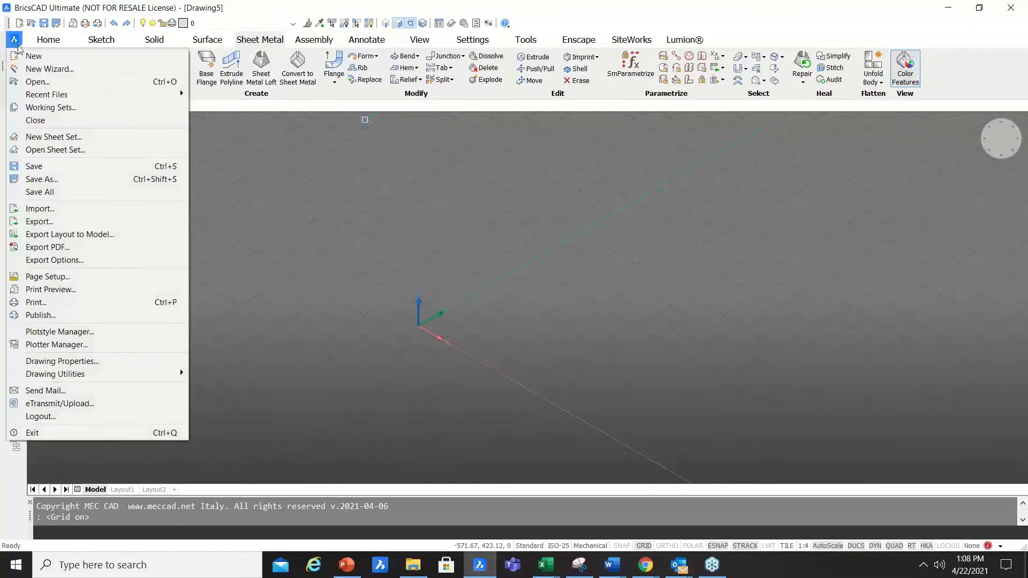
click(105, 179)
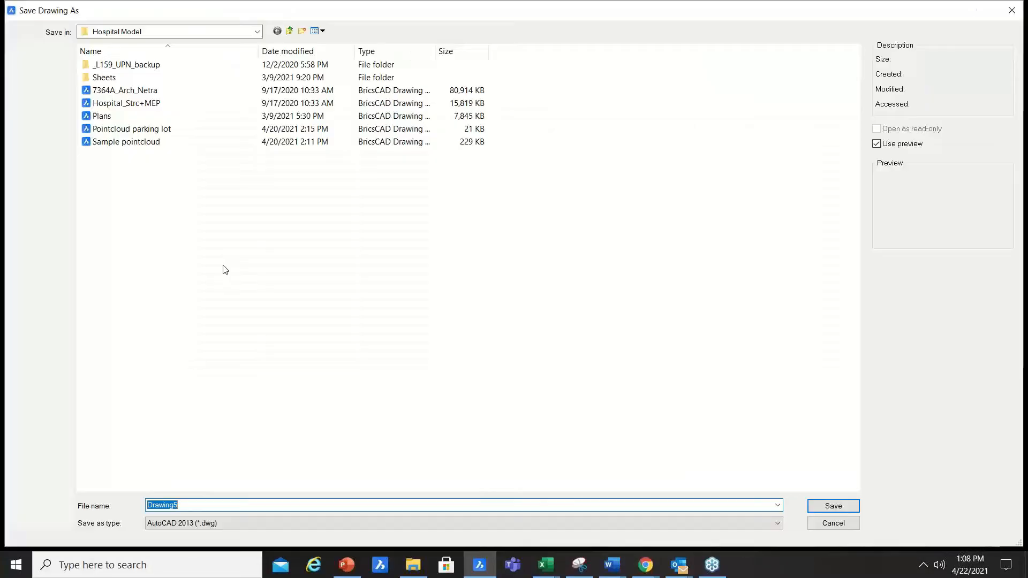
click(338, 524)
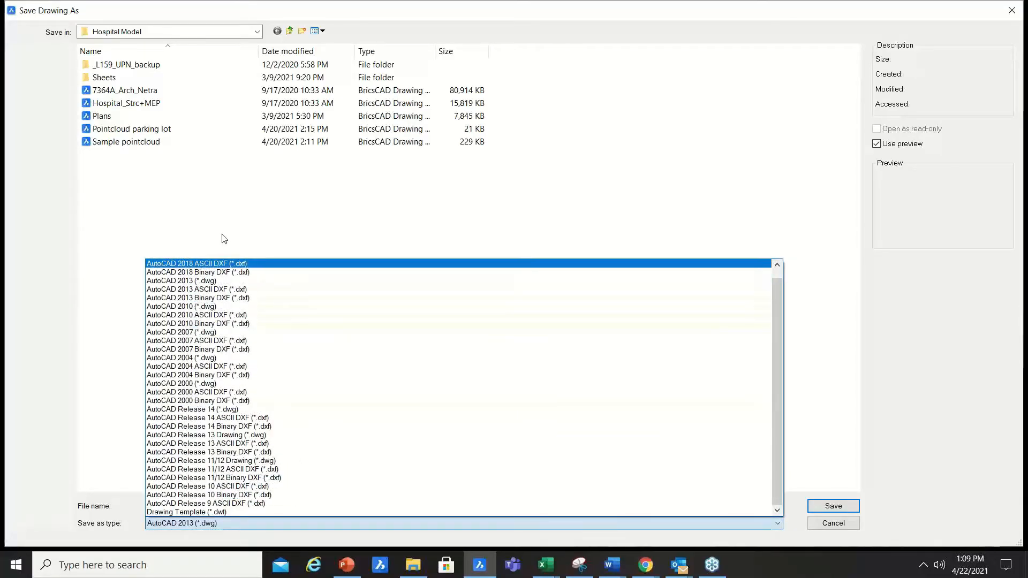
click(326, 4)
click(833, 523)
Review the file types that can be imported, without importing any file.
click(15, 42)
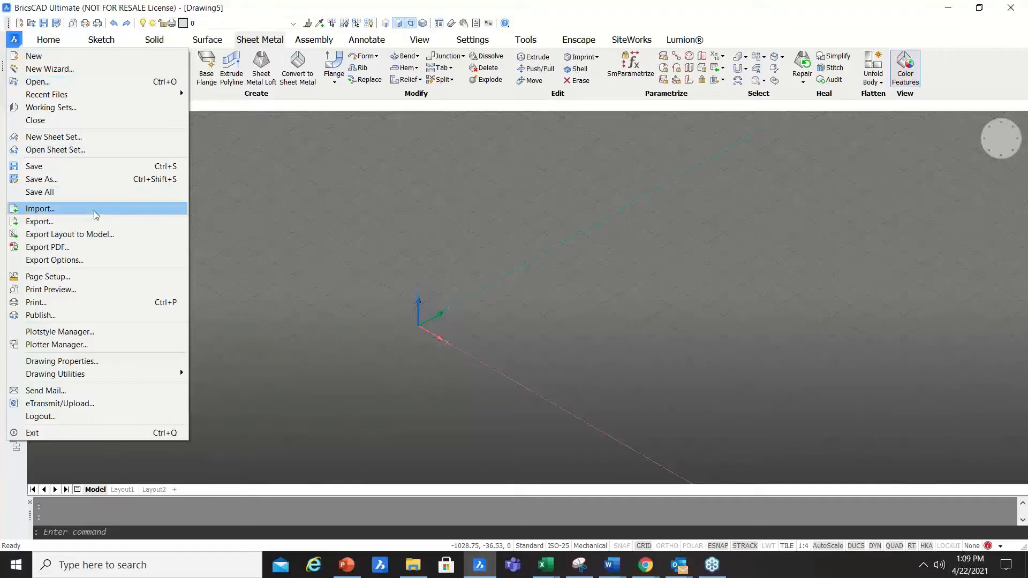
click(94, 214)
click(269, 524)
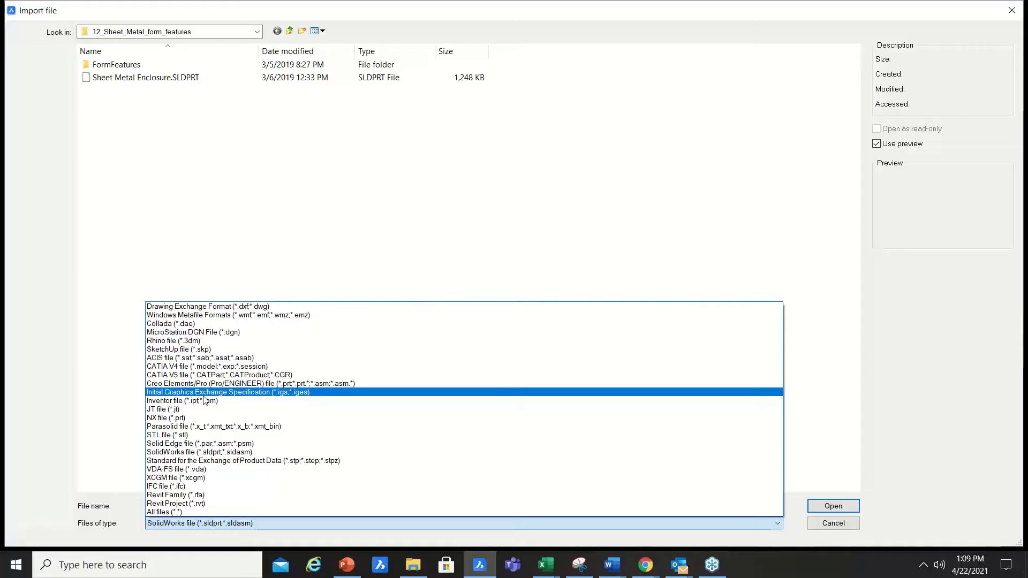
click(860, 469)
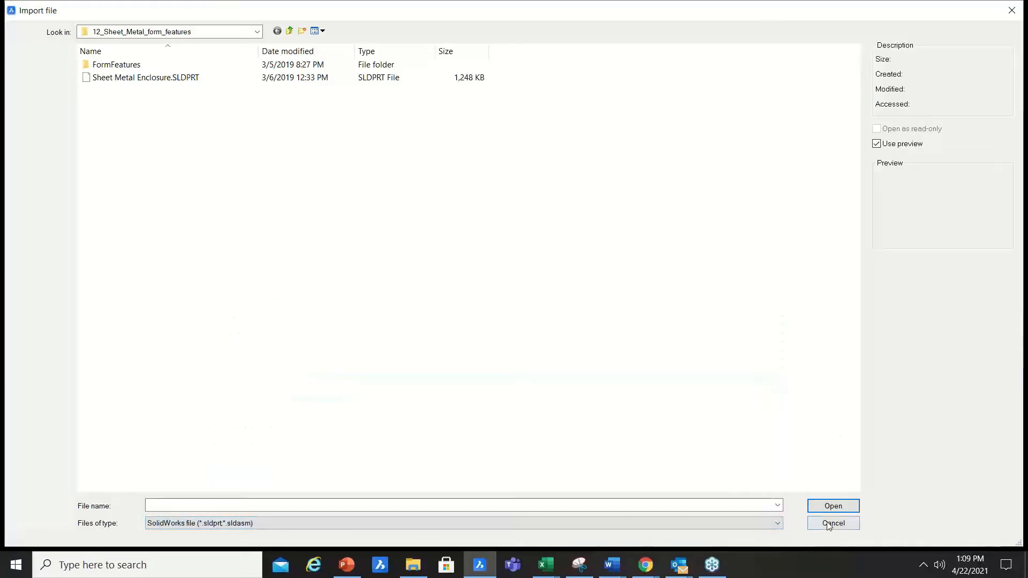
click(833, 523)
Review the file formats available for exporting the drawing, without exporting it.
click(13, 39)
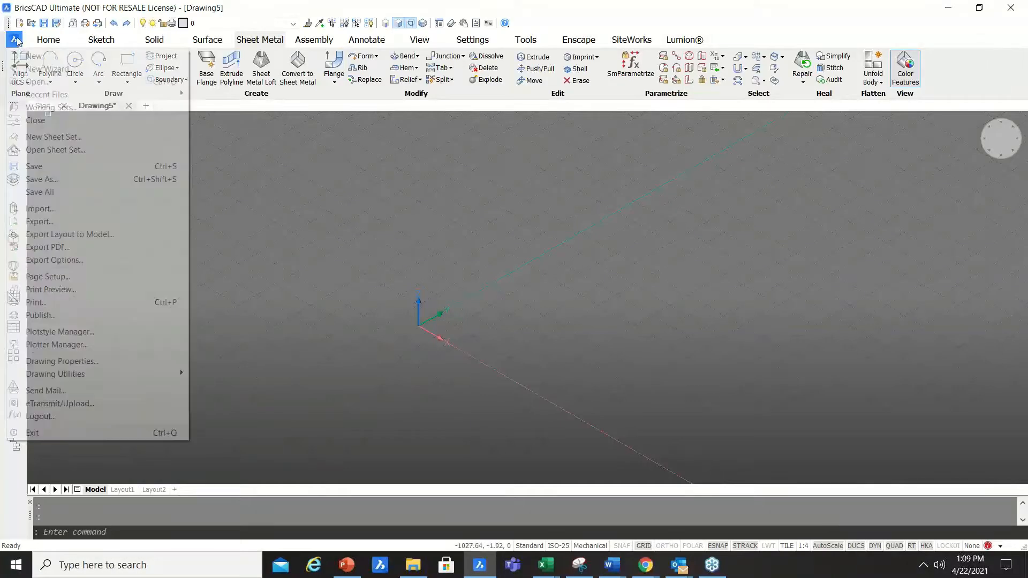
click(94, 222)
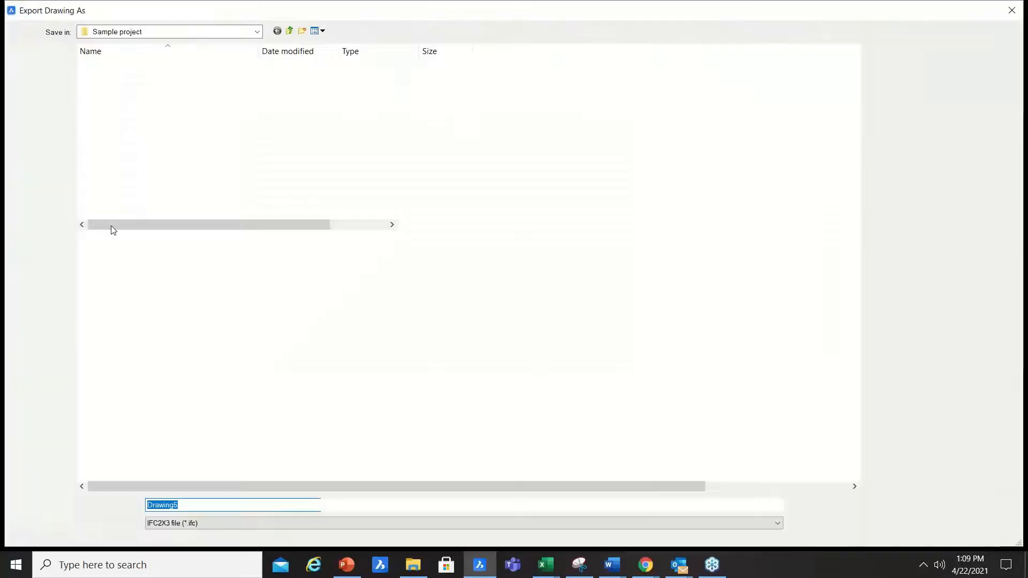
click(288, 523)
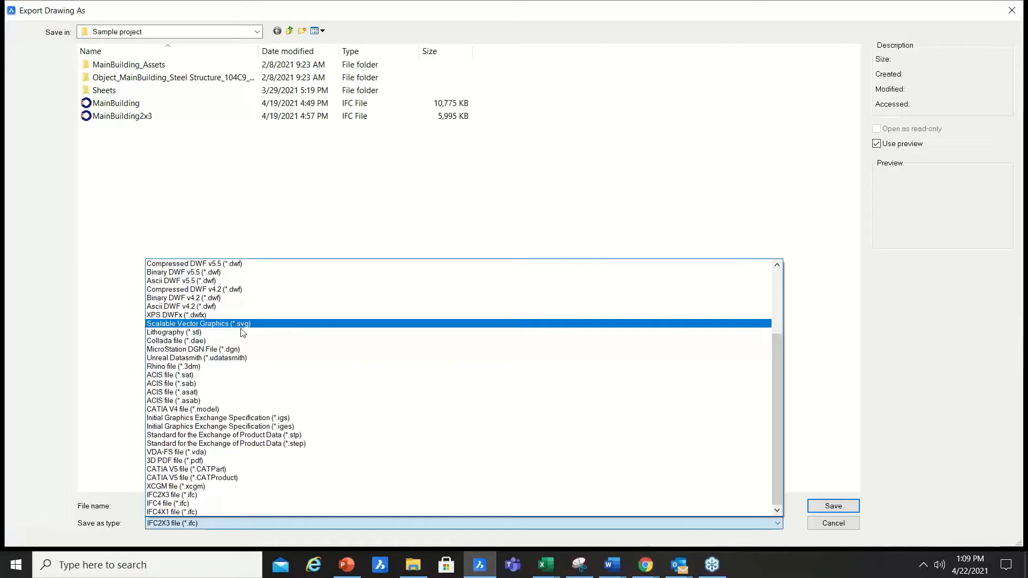
click(895, 398)
click(826, 528)
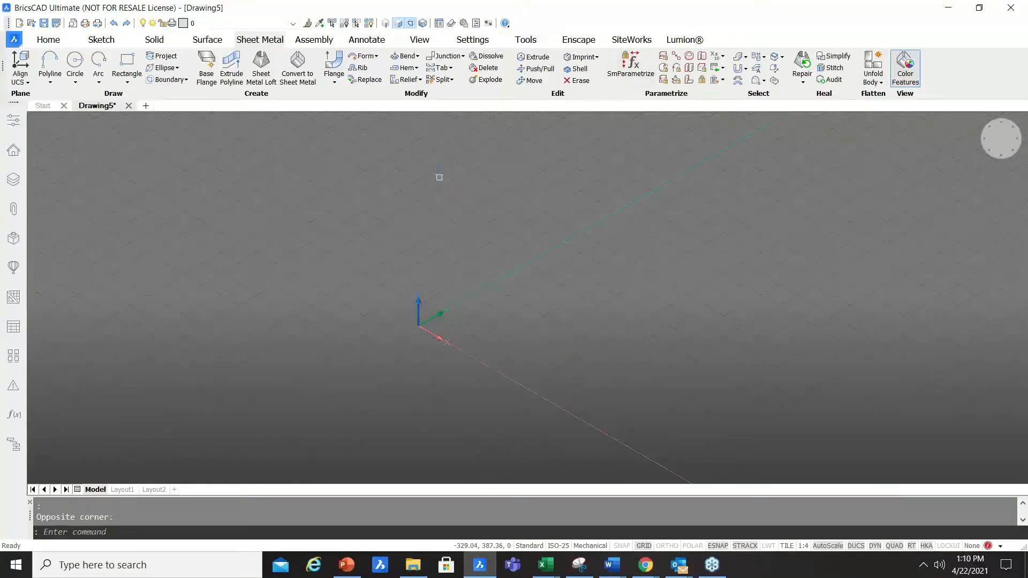
Show the Home tools, check the available workspaces and choose Mechanical.
click(40, 42)
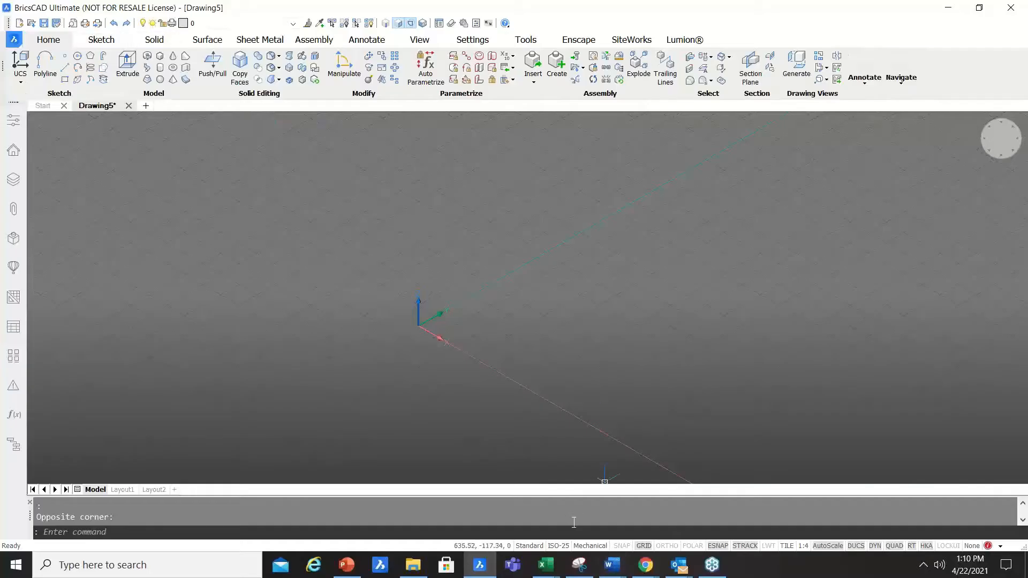
click(586, 546)
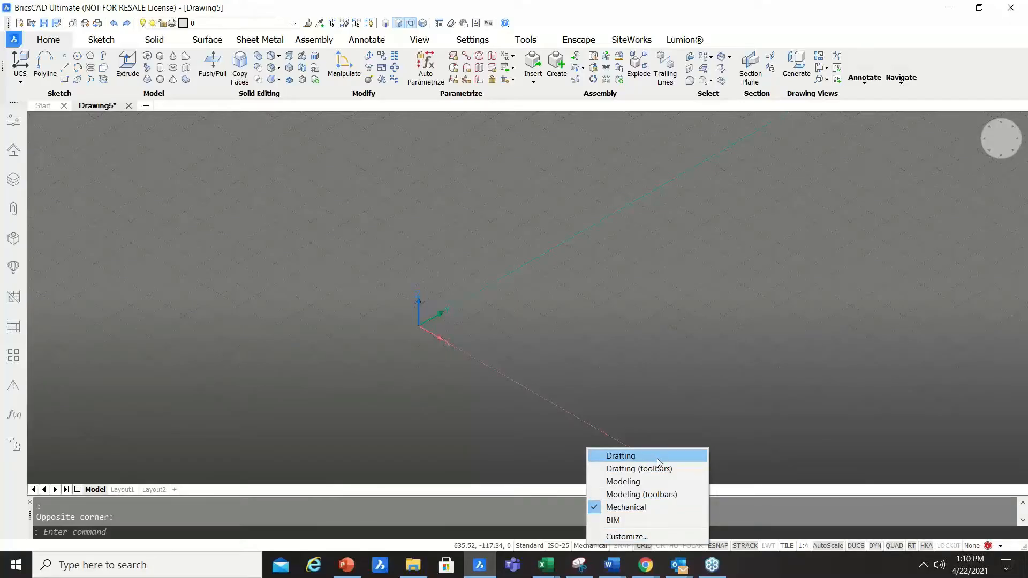
click(667, 508)
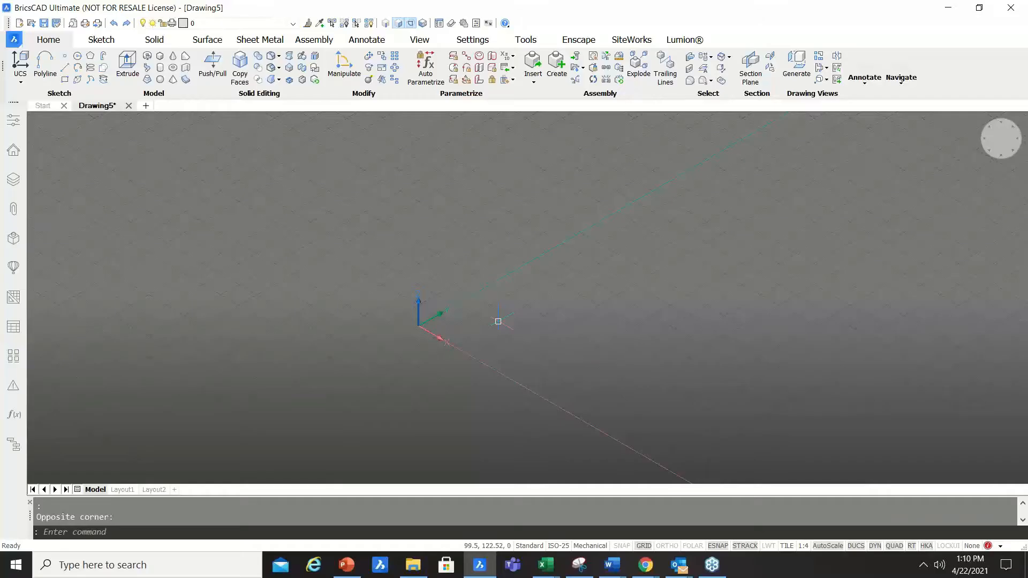
Draw a rectangle from the origin 0,0,0, 155 mm along X and 250 mm along Y.
text(r)
key(Return)
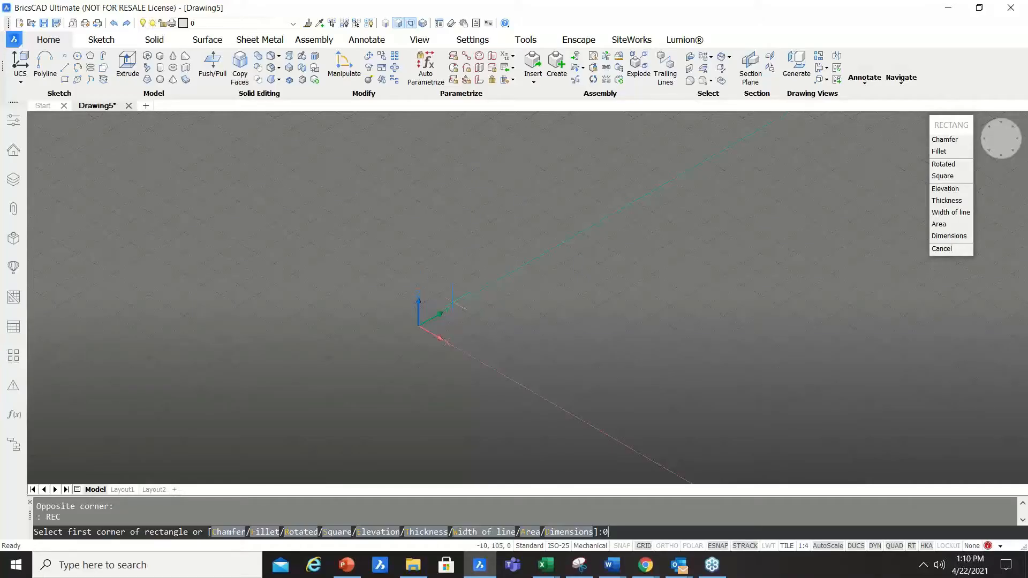
text(0,0,0)
key(Return)
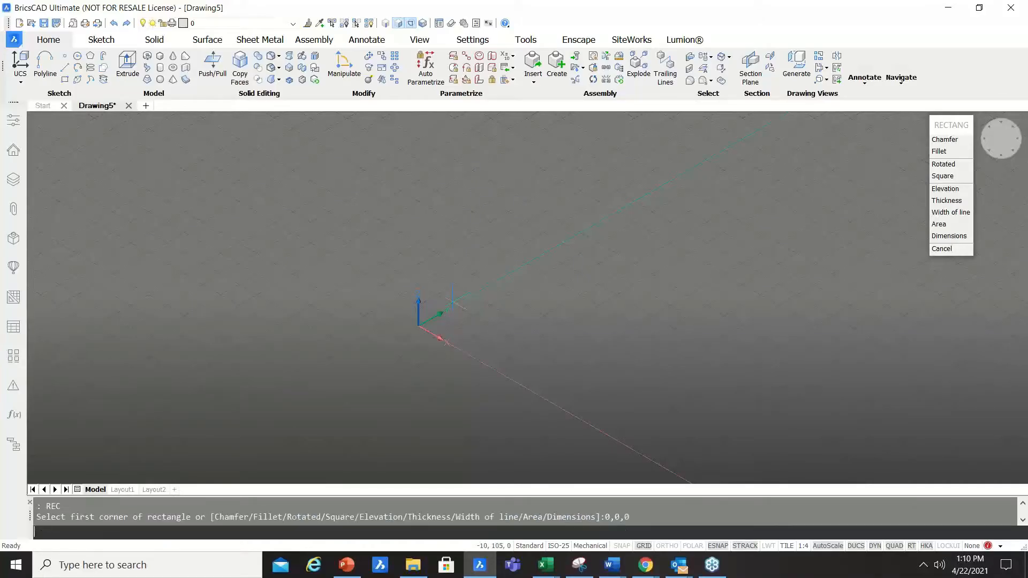
scroll(707, 259, up, 2)
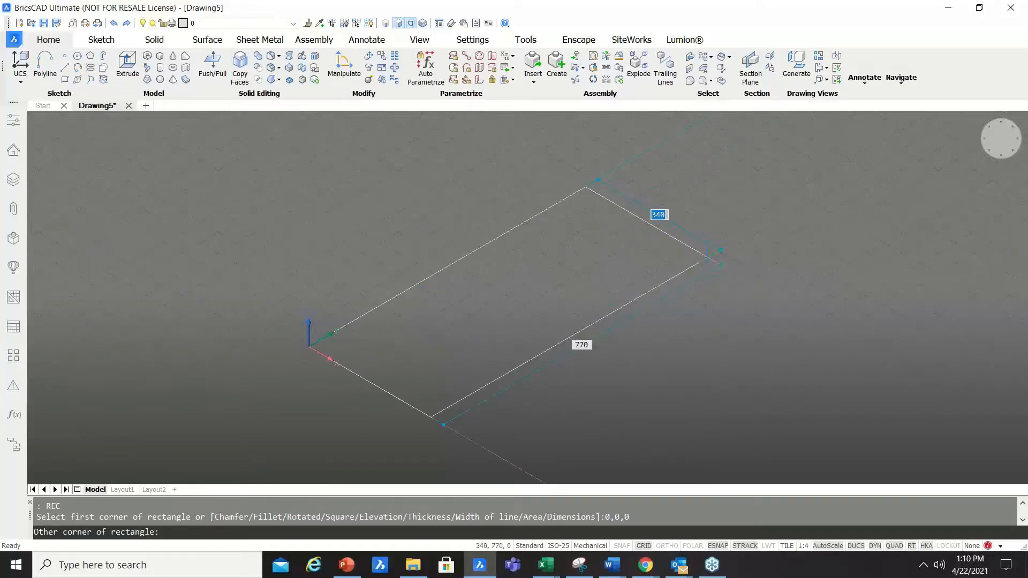
text(155)
key(Tab)
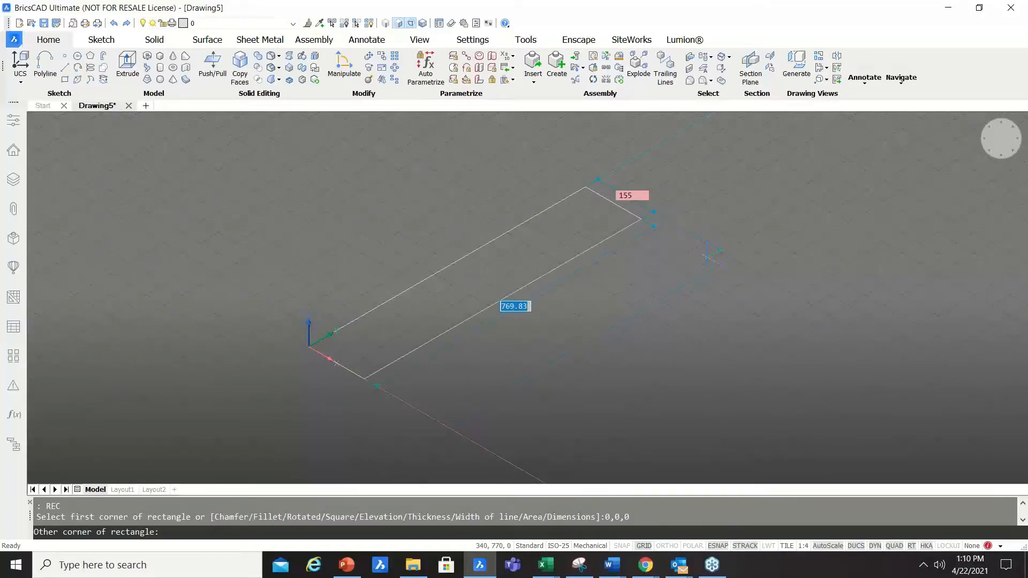
text(250)
key(Return)
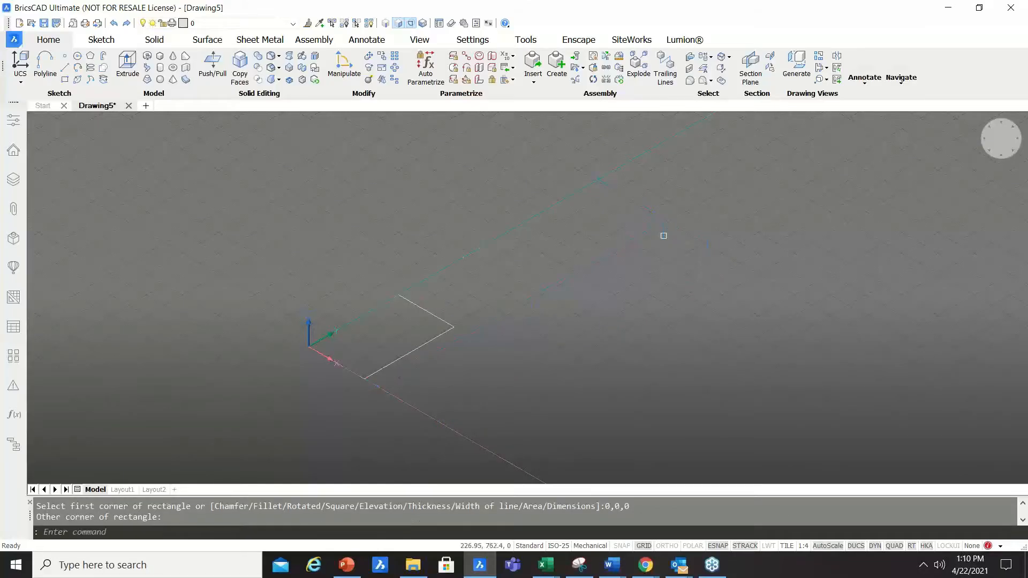
Stretch the rectangle's far short edge outward by 100 mm along Y with ortho on.
scroll(375, 337, up, 2)
scroll(471, 286, down, 3)
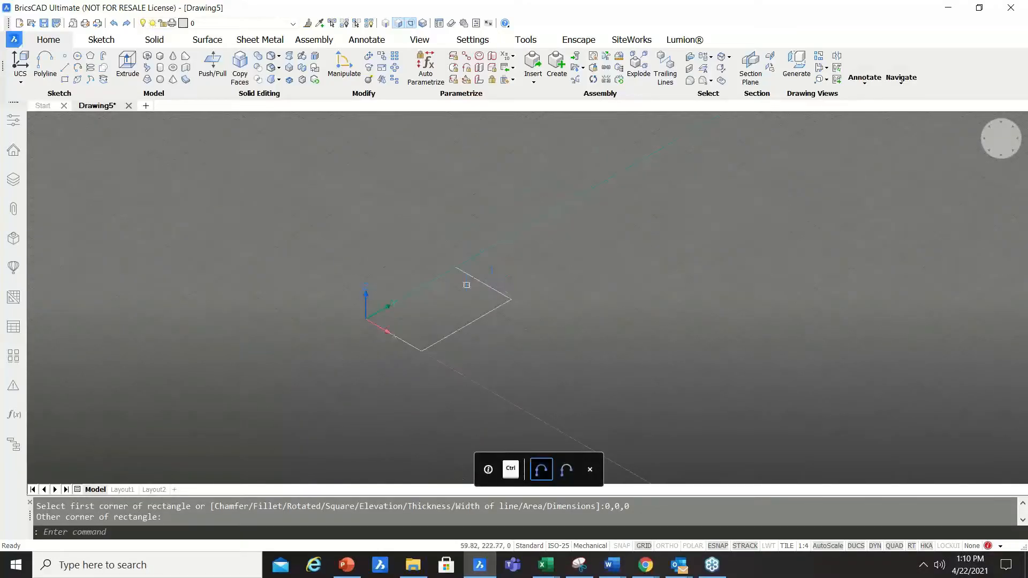
scroll(501, 289, up, 5)
click(515, 296)
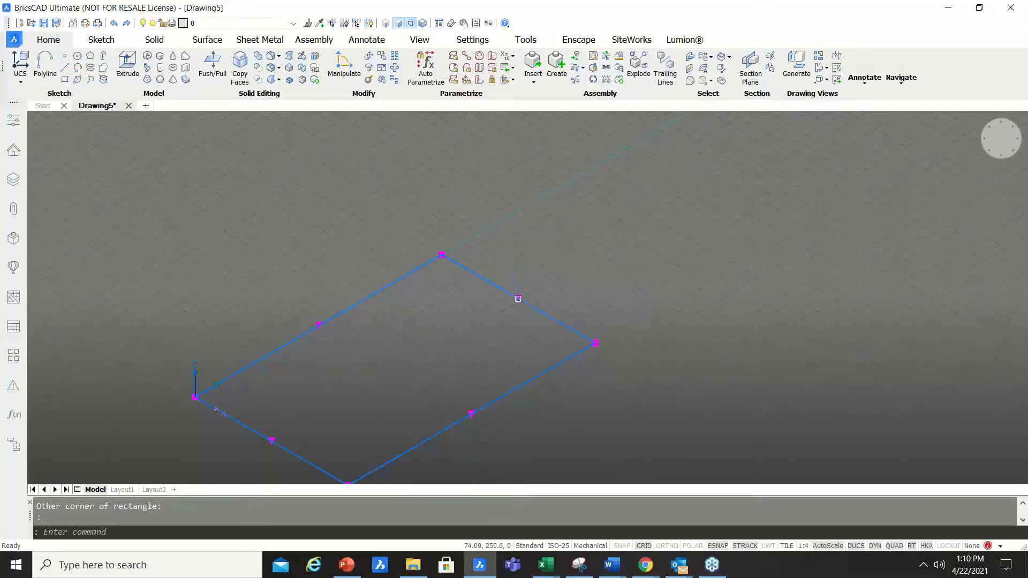
click(518, 298)
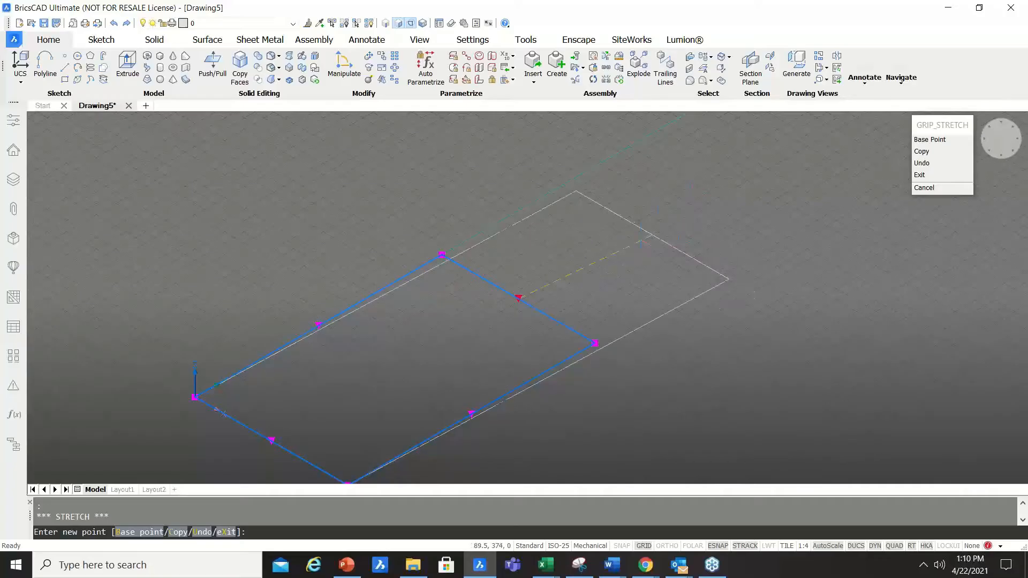
key(F8)
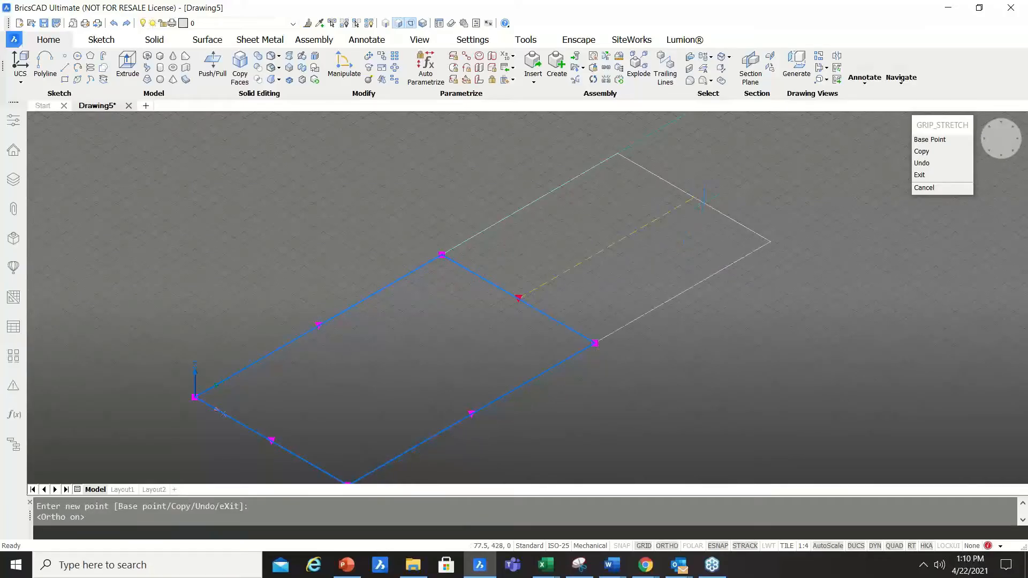
text(100)
key(Return)
key(Escape)
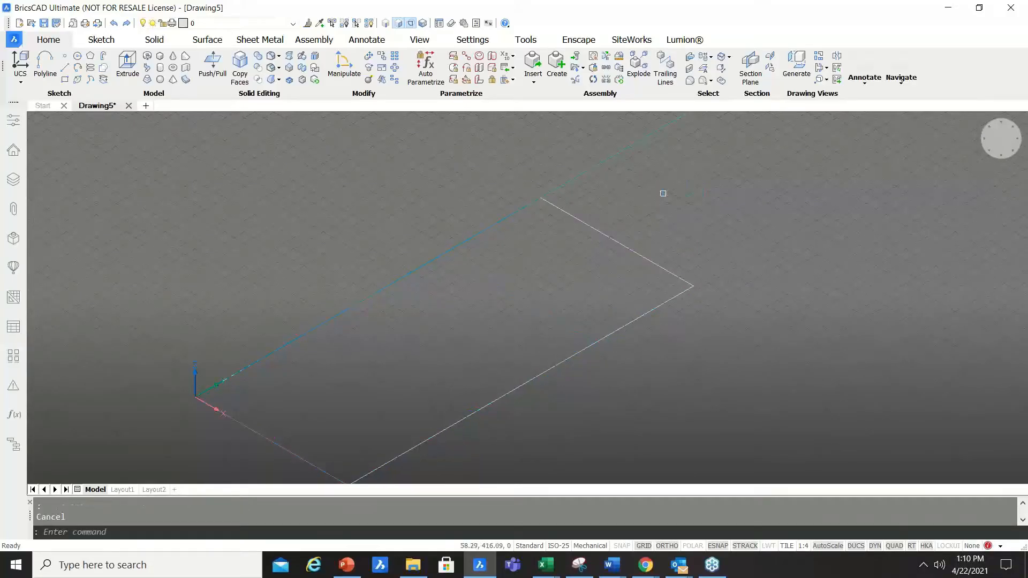
Create a sheet metal base flange from the rectangle's closed boundary, accepting the default thickness side.
scroll(663, 192, down, 2)
mouse_move(595, 247)
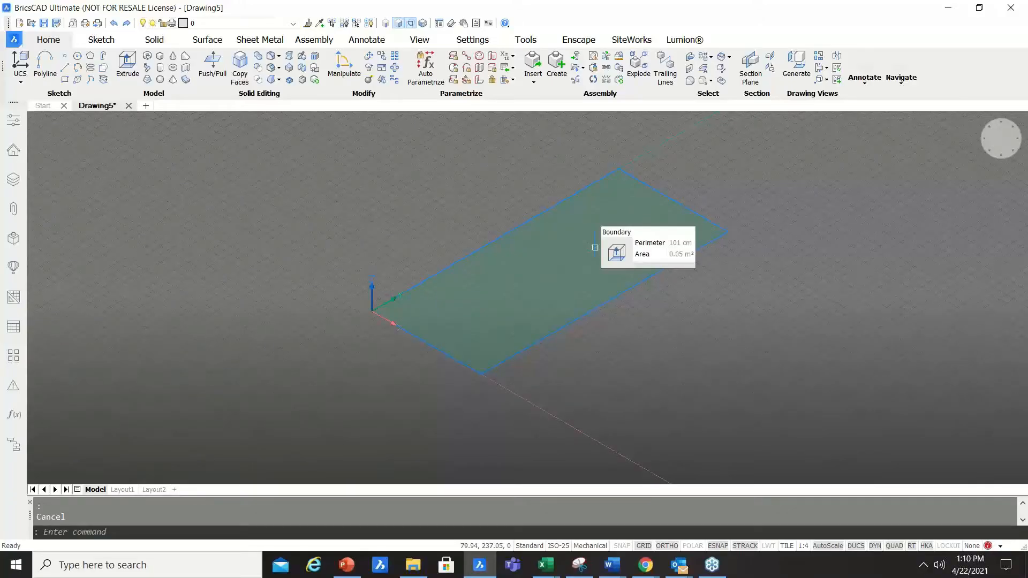
mouse_move(620, 260)
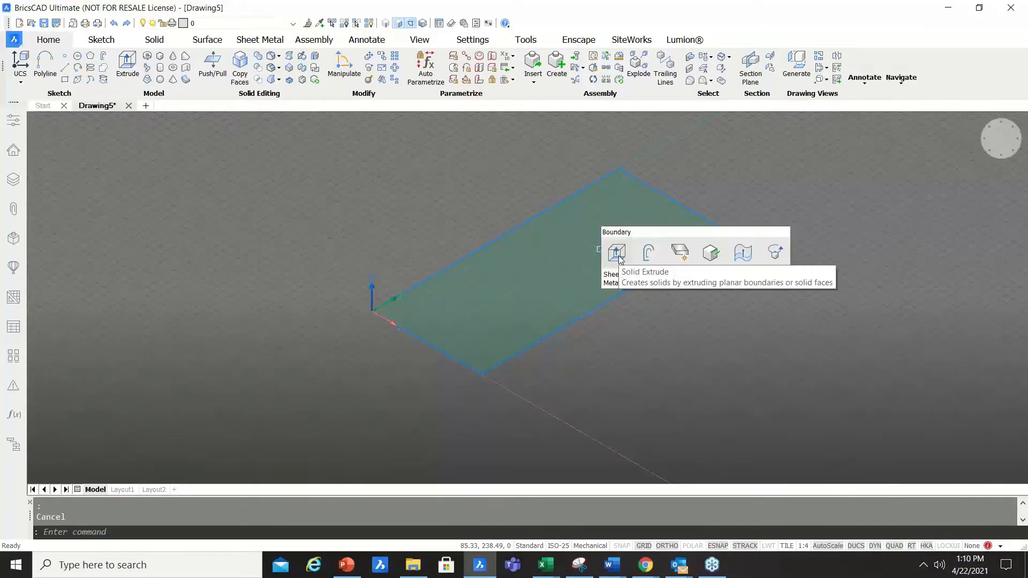
click(680, 256)
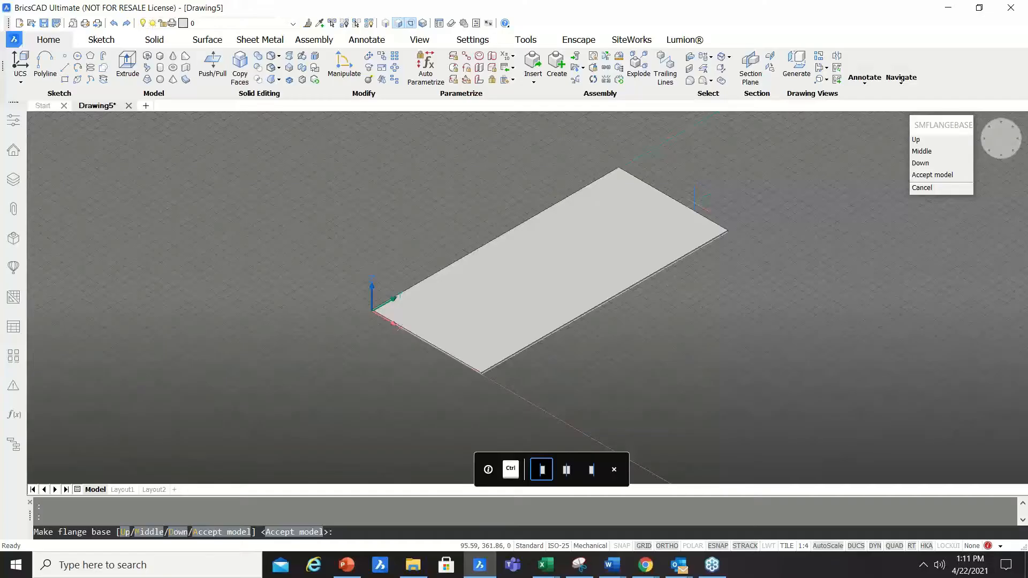
key(Return)
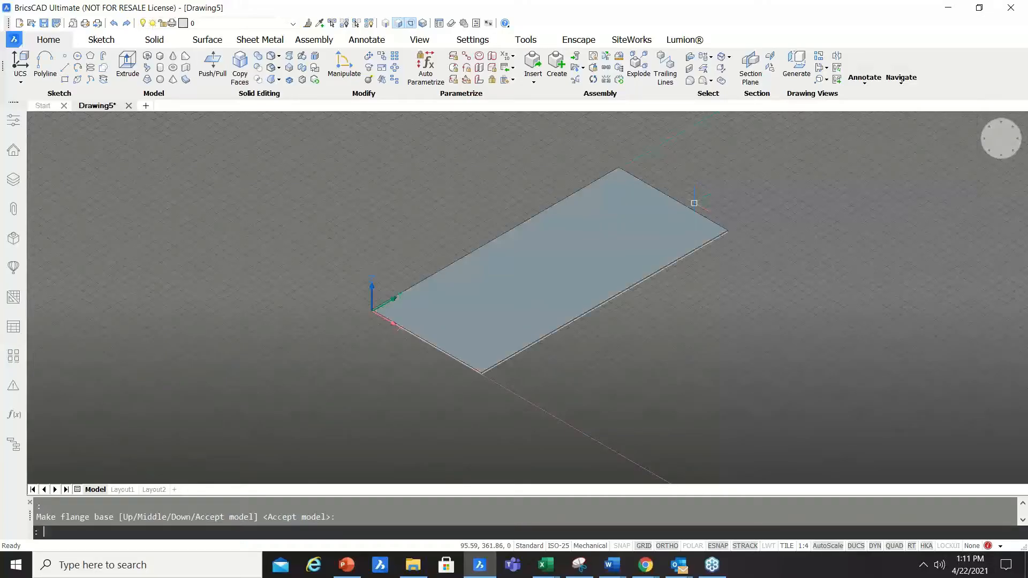
key(Escape)
Inspect the sheet metal parameters, the Flange_1 properties and the Bodies entry in the mechanical browser, then hide the browser.
scroll(610, 278, up, 2)
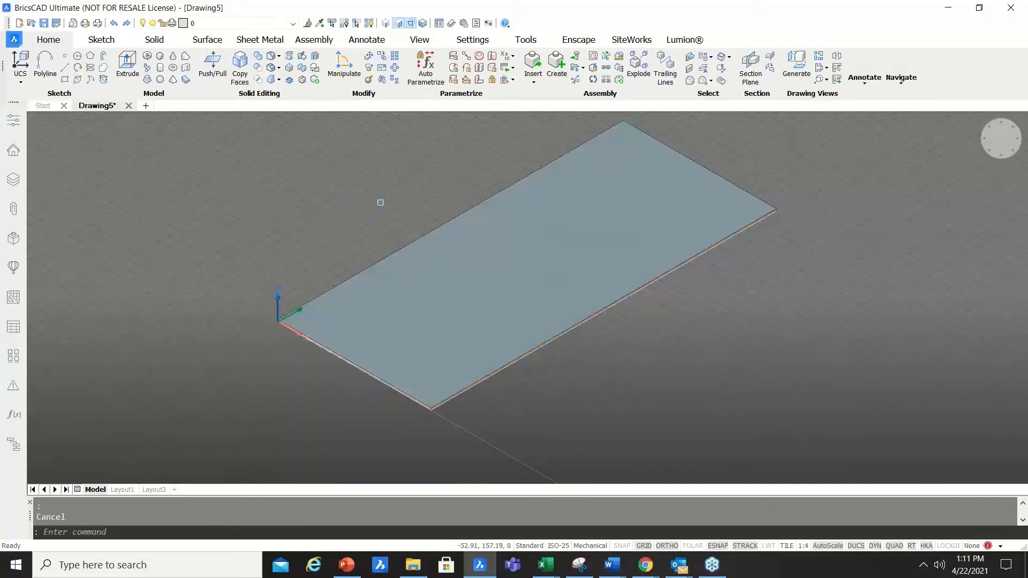
click(10, 241)
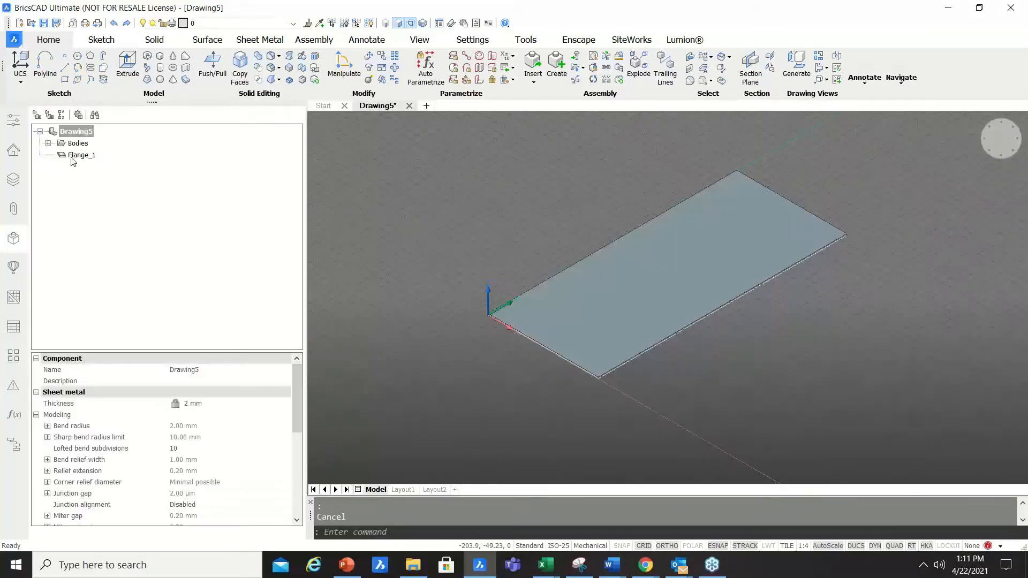
click(80, 155)
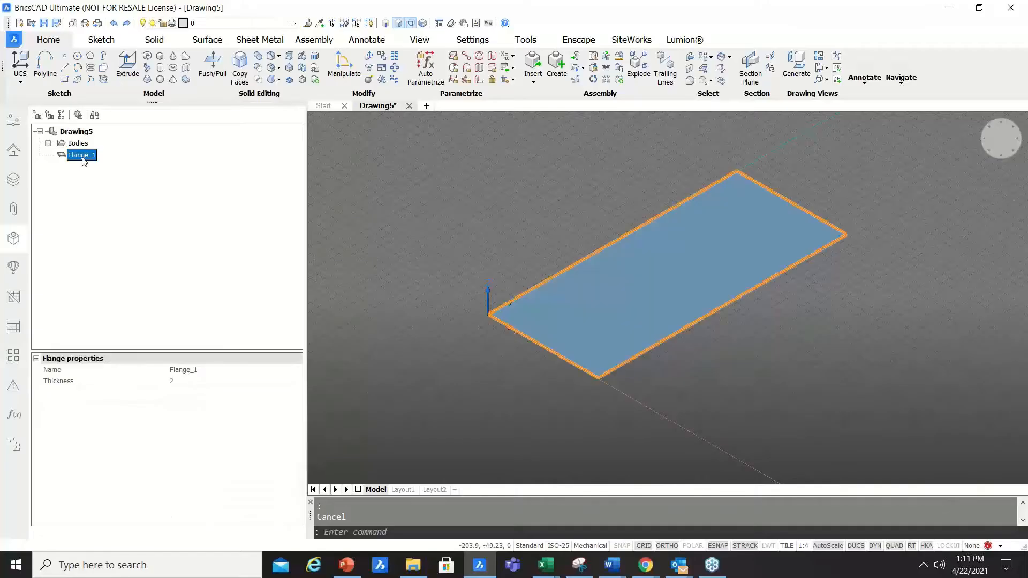
click(82, 144)
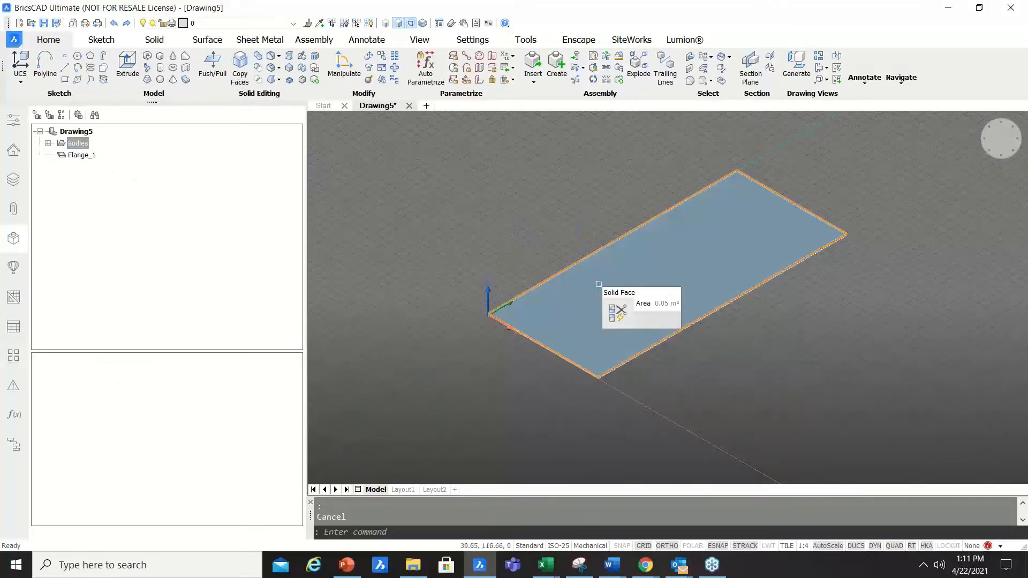
scroll(762, 300, up, 2)
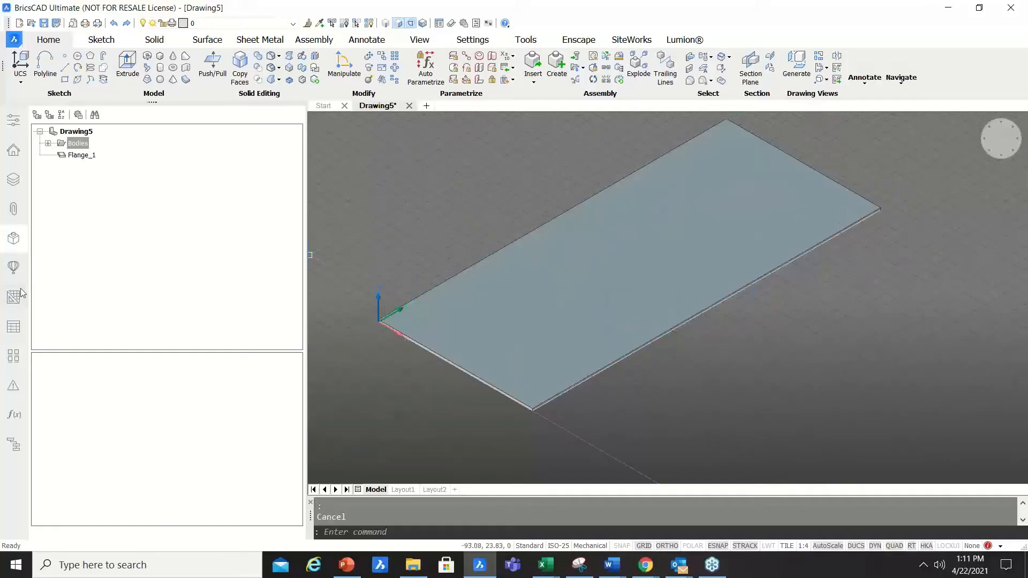
click(14, 239)
scroll(348, 413, up, 2)
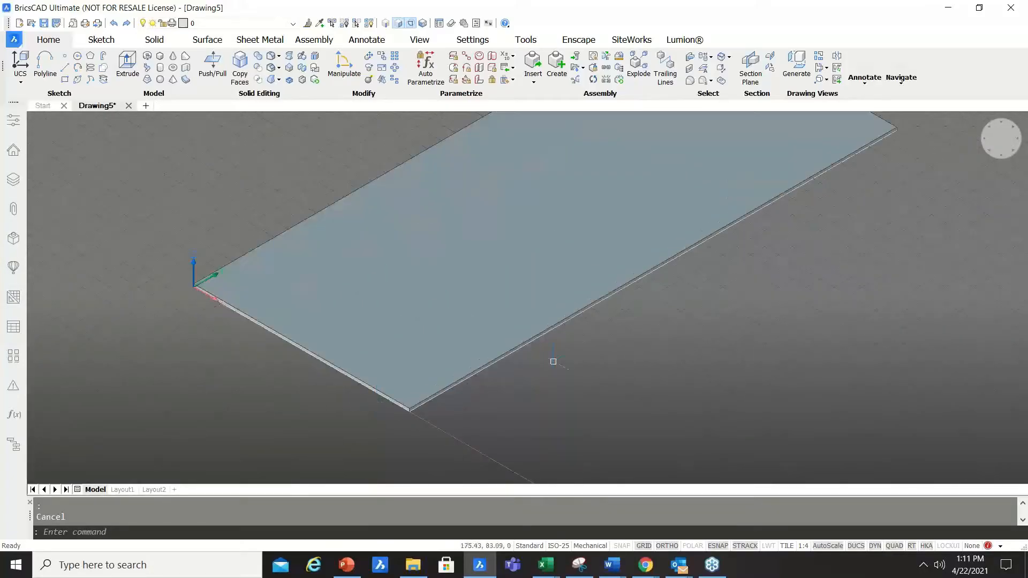
scroll(576, 312, up, 2)
scroll(576, 312, up, 2)
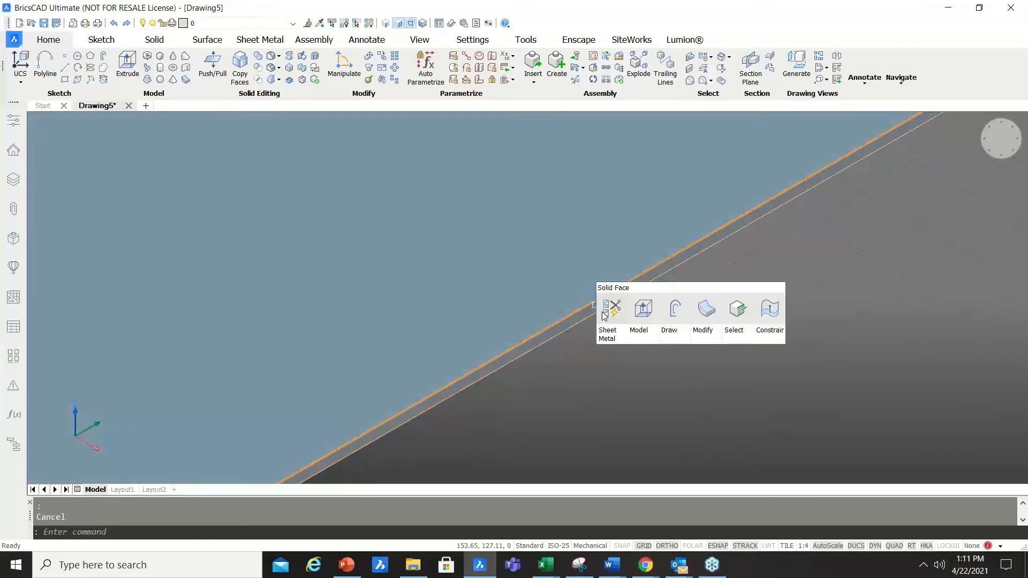
scroll(623, 236, down, 2)
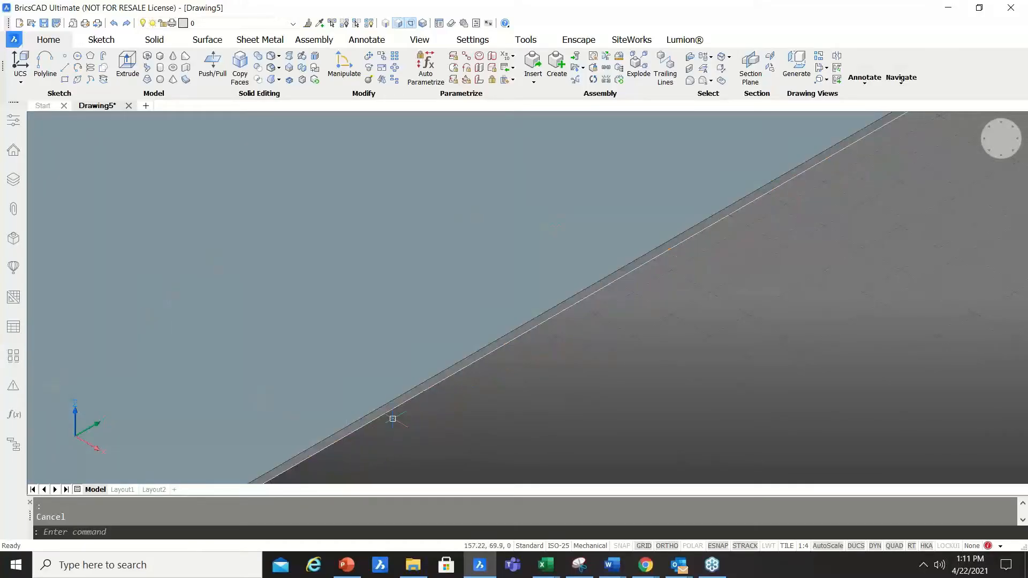
Hide the polyline boundary around the base flange.
mouse_move(389, 414)
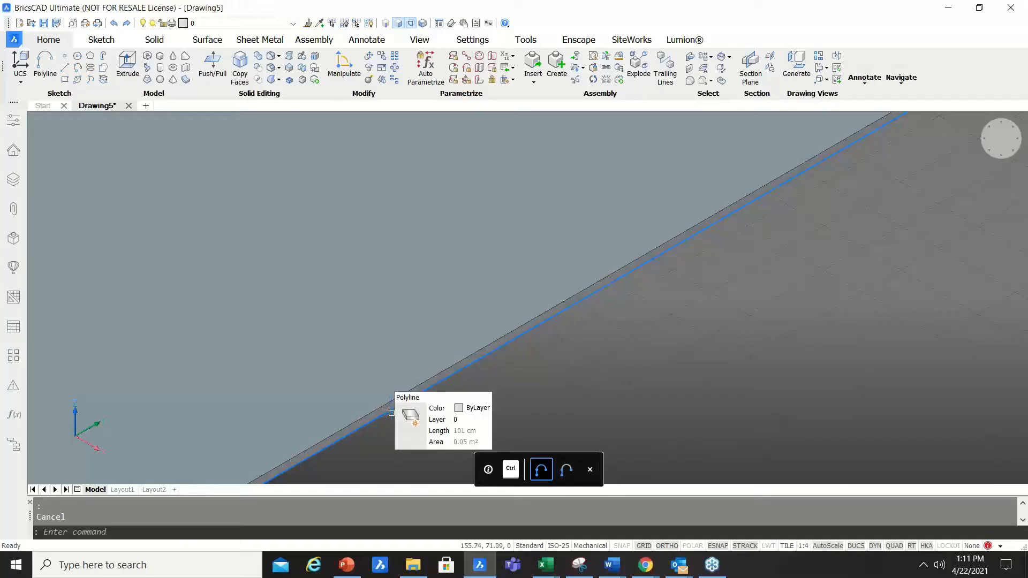
mouse_move(501, 448)
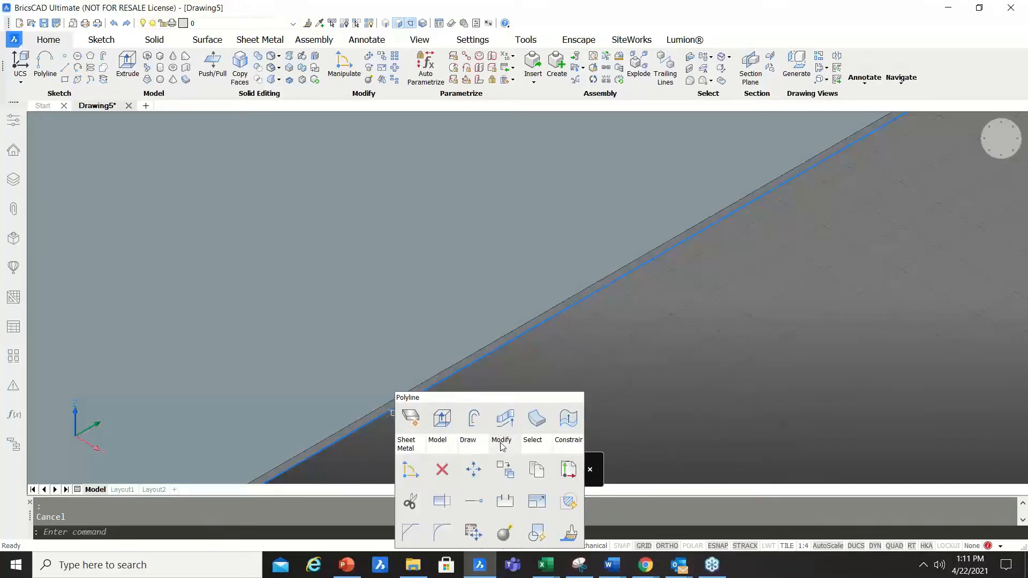
mouse_move(537, 445)
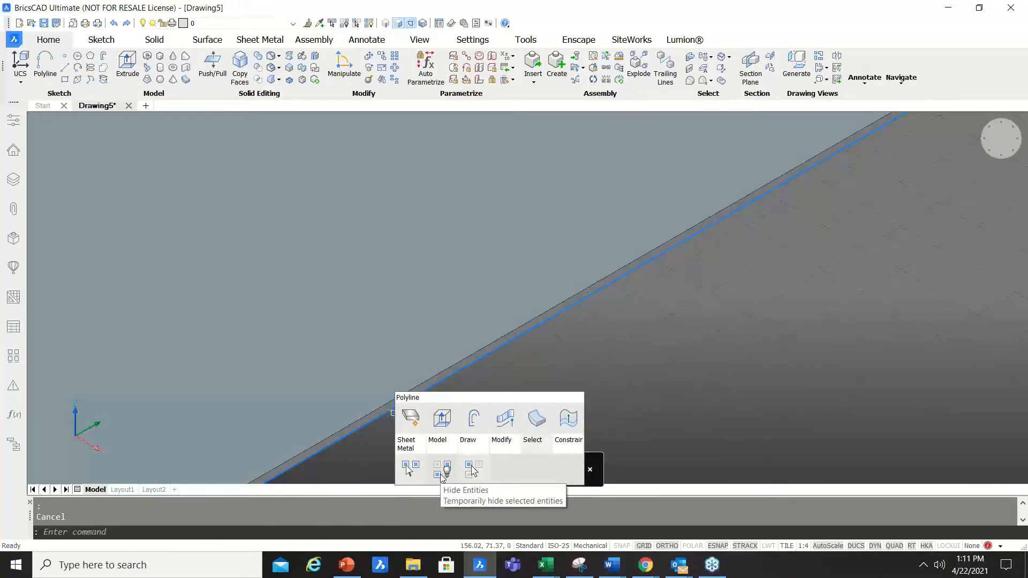
click(443, 478)
scroll(590, 255, down, 3)
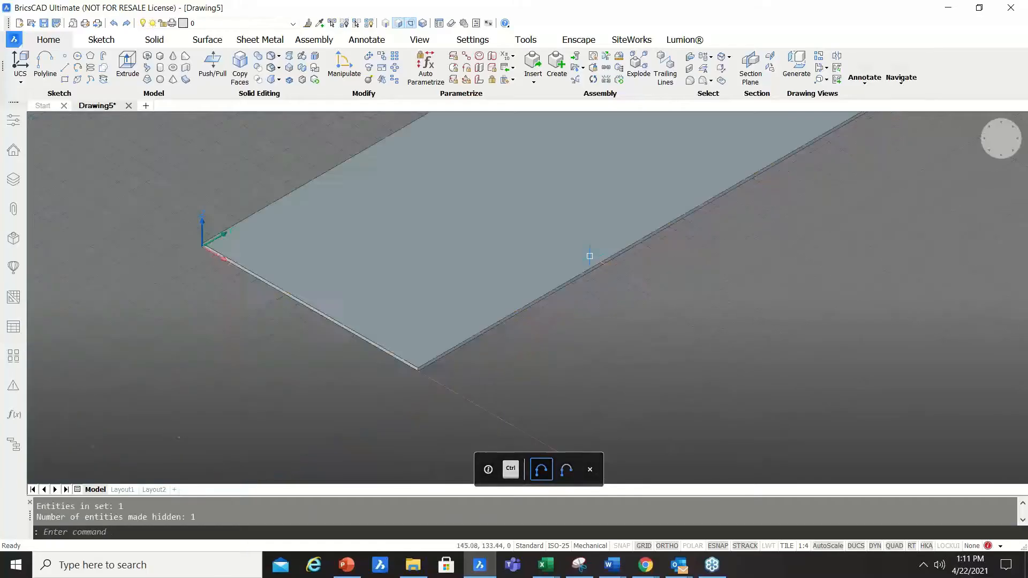
Enable edge selection and add a 30 mm downward flange at 90° along the base plate's long edge opposite the origin.
scroll(592, 271, up, 3)
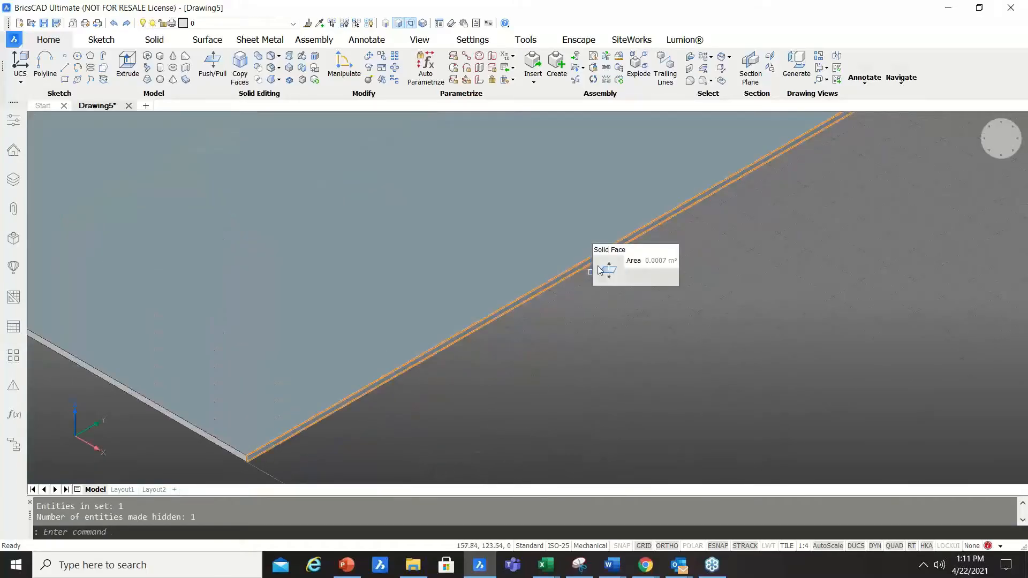
click(385, 23)
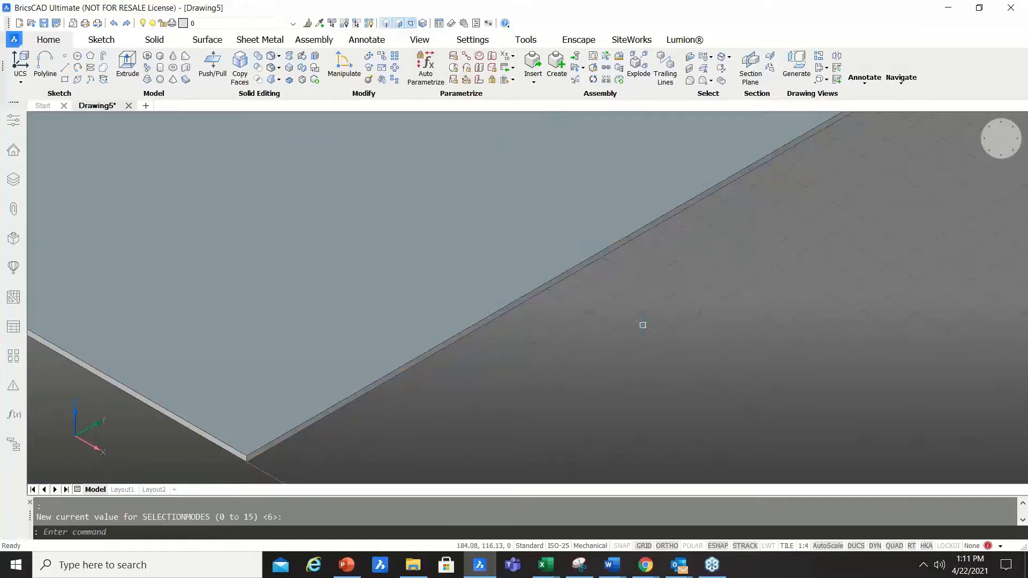
scroll(643, 326, up, 1)
mouse_move(611, 246)
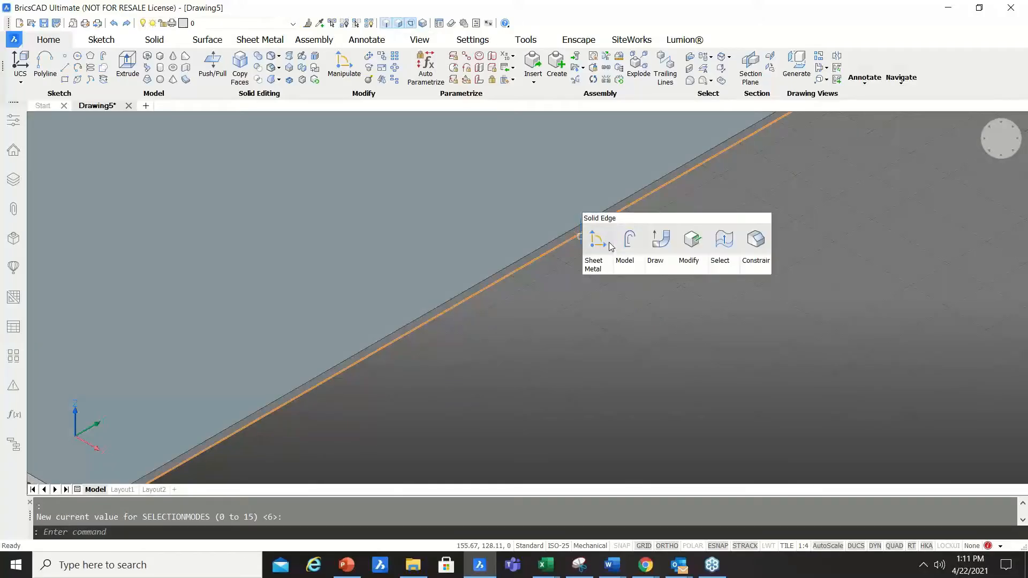
click(659, 244)
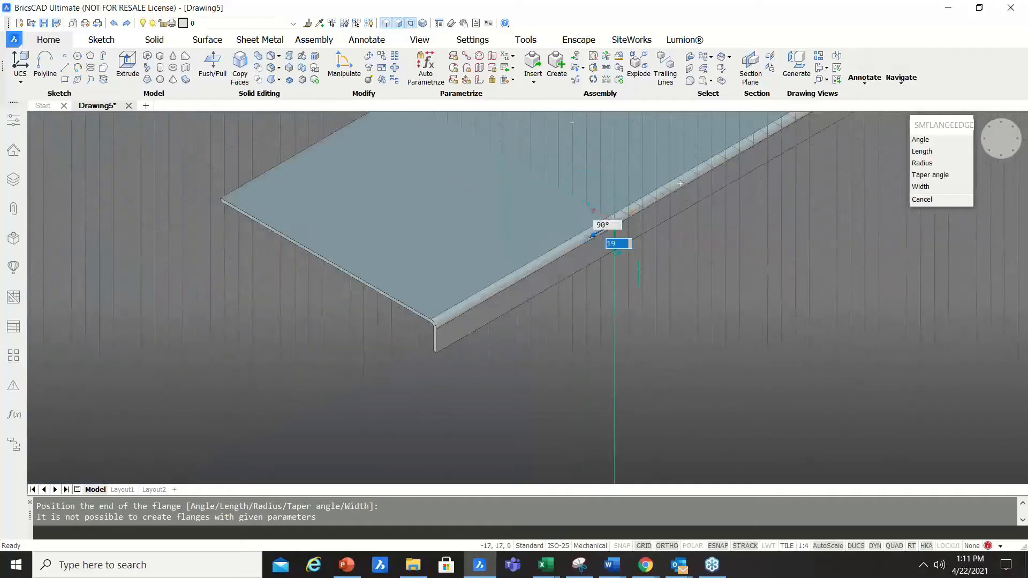
scroll(639, 273, up, 2)
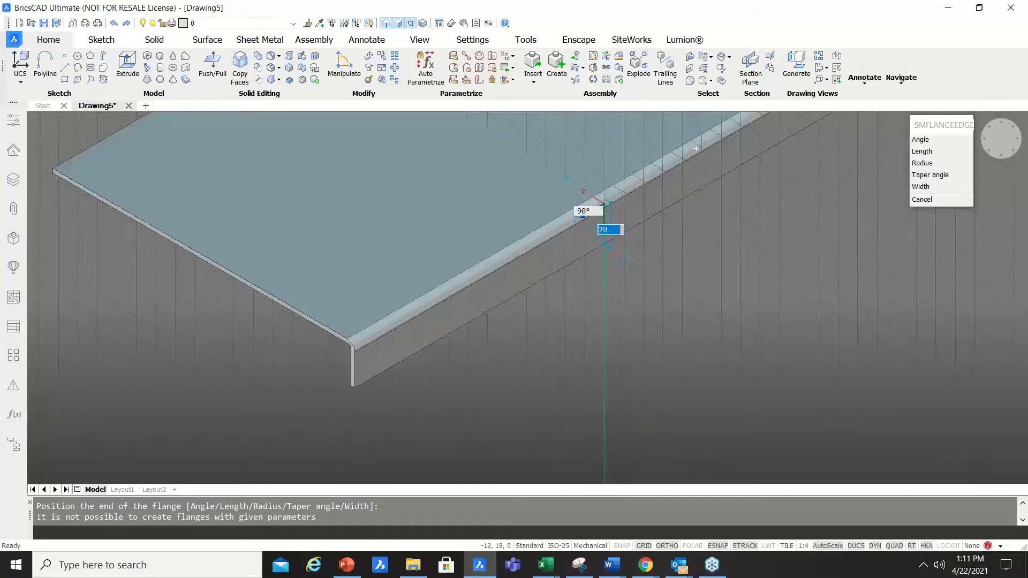
text(3)
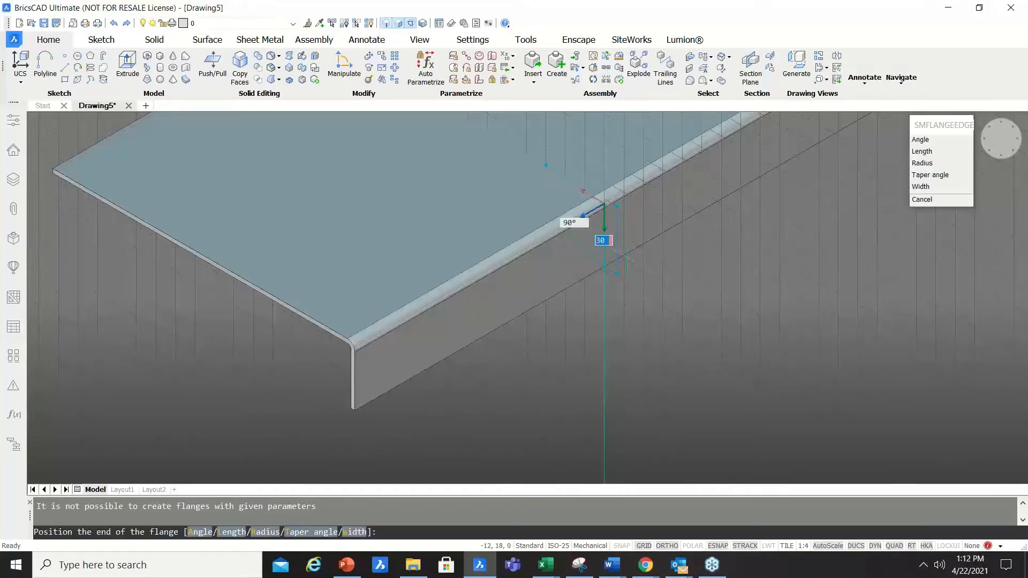
key(Tab)
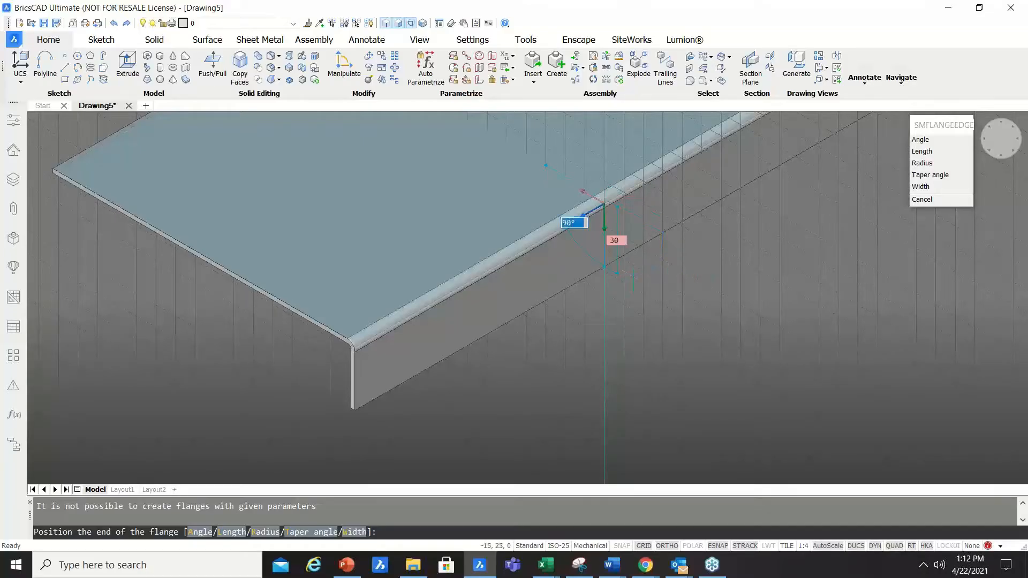
click(634, 277)
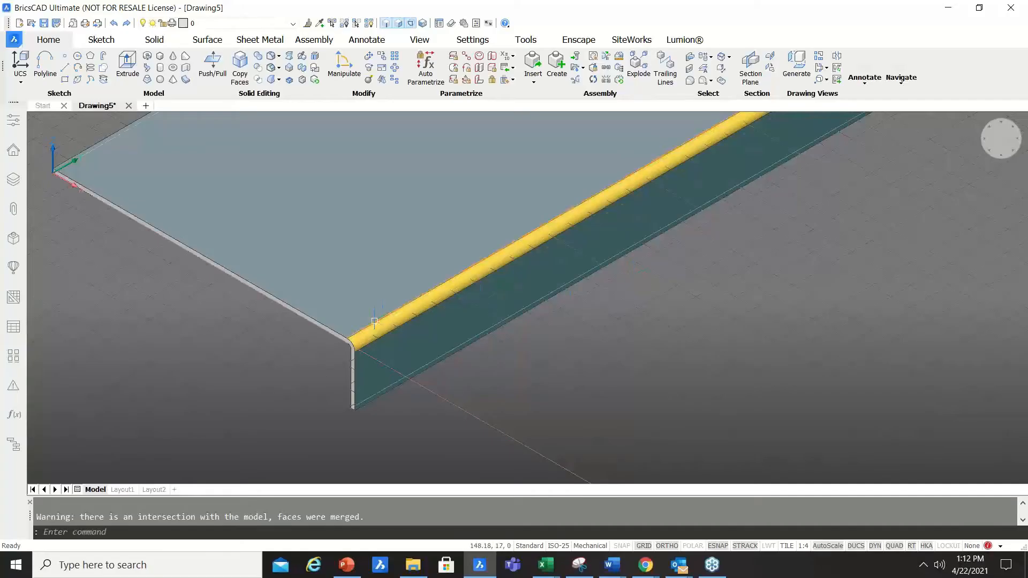
Examine the bend between the base plate and the downward flange.
scroll(365, 327, up, 4)
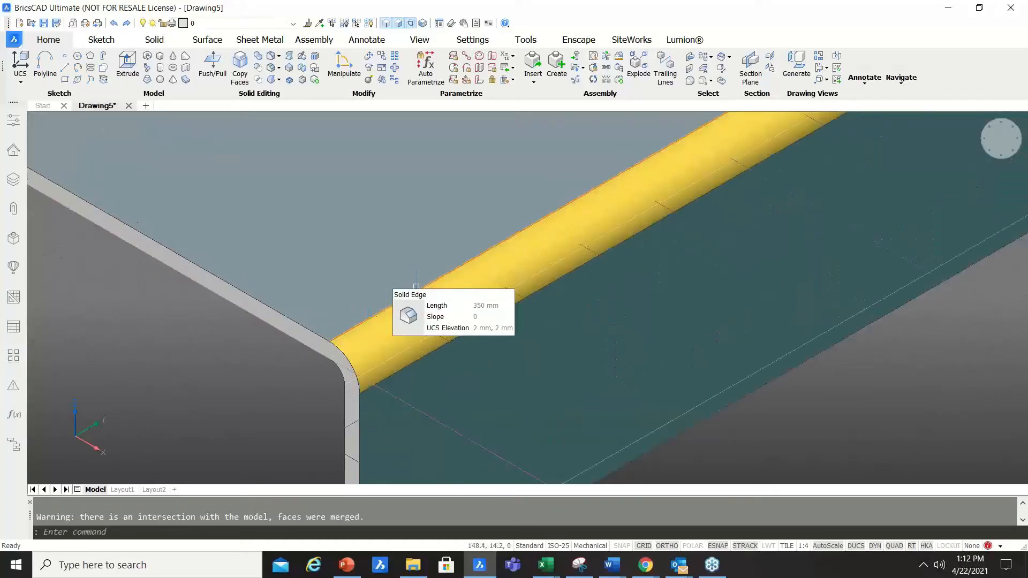
scroll(508, 272, down, 2)
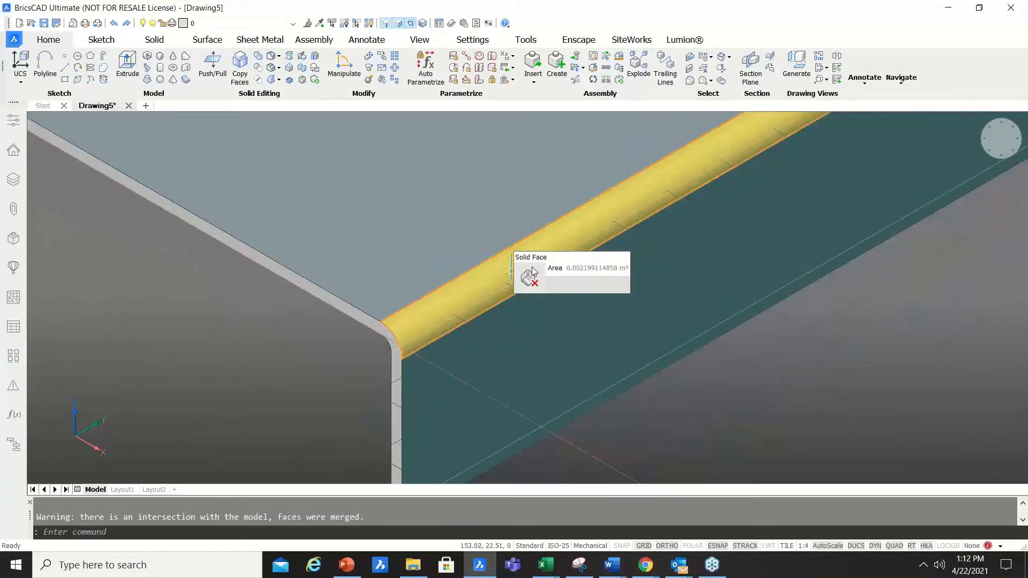
key(Escape)
scroll(478, 303, down, 2)
scroll(385, 351, down, 5)
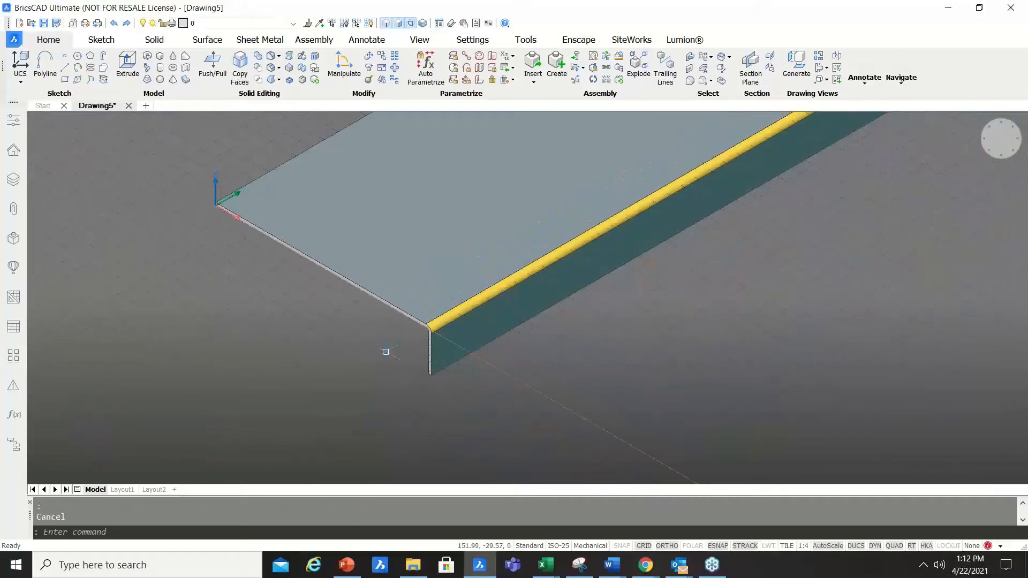
scroll(385, 327, up, 4)
scroll(377, 320, down, 3)
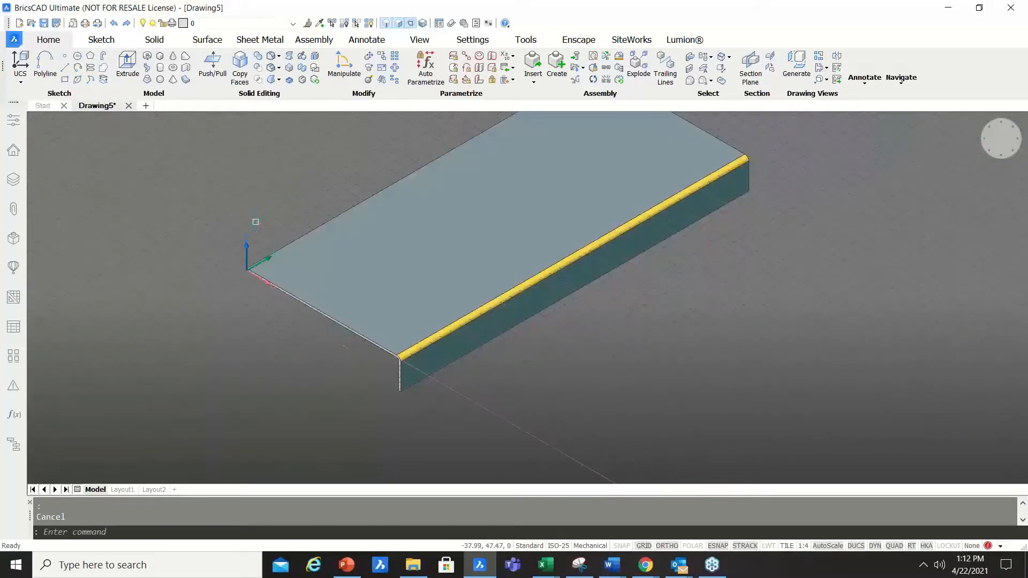
Begin an edge flange on the long edge at the origin side, with first and second width offsets of 30 mm.
scroll(252, 222, up, 5)
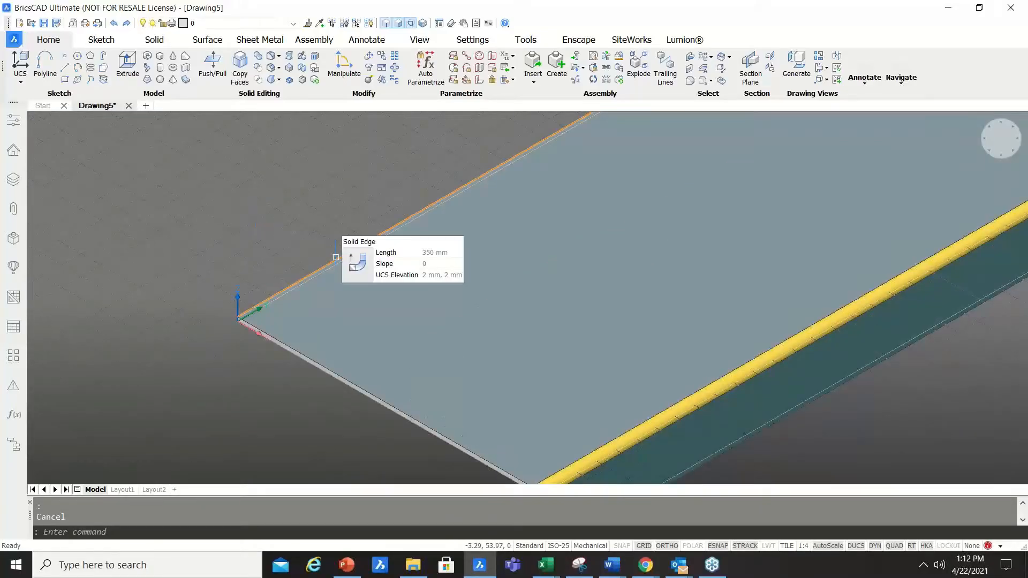
click(363, 263)
scroll(368, 265, down, 5)
scroll(363, 209, up, 3)
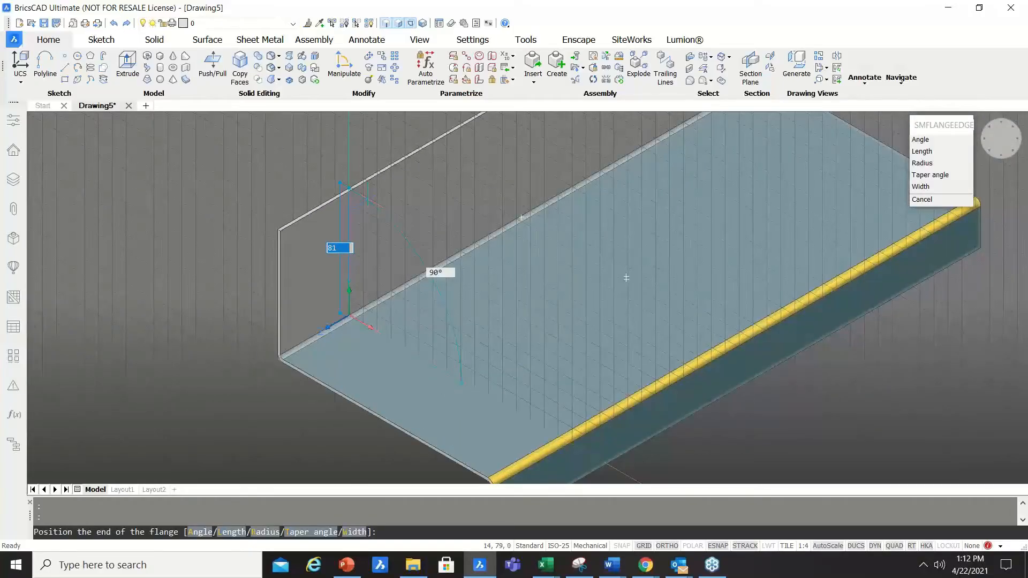
text(W)
key(Return)
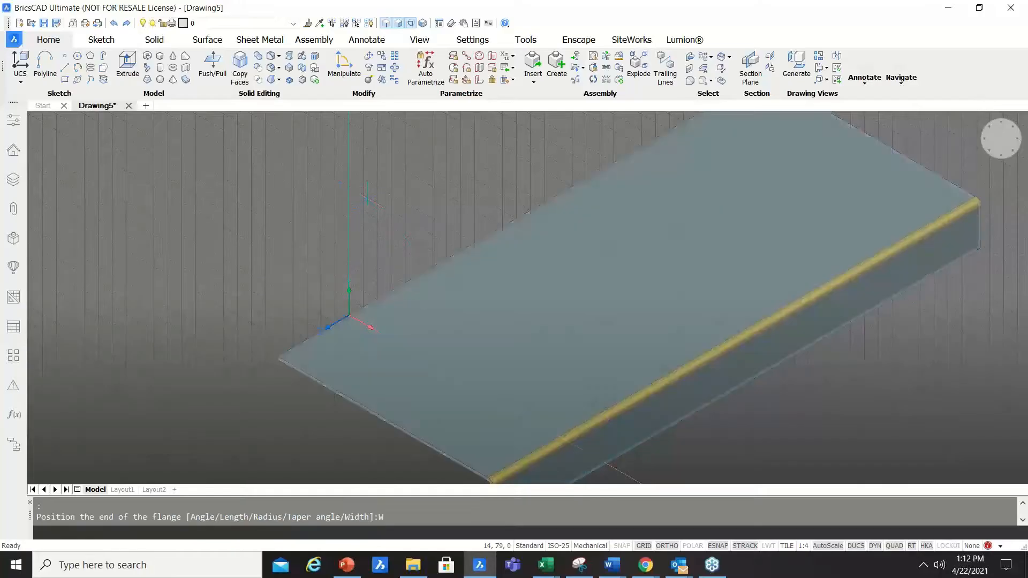
scroll(347, 316, down, 2)
scroll(346, 315, up, 2)
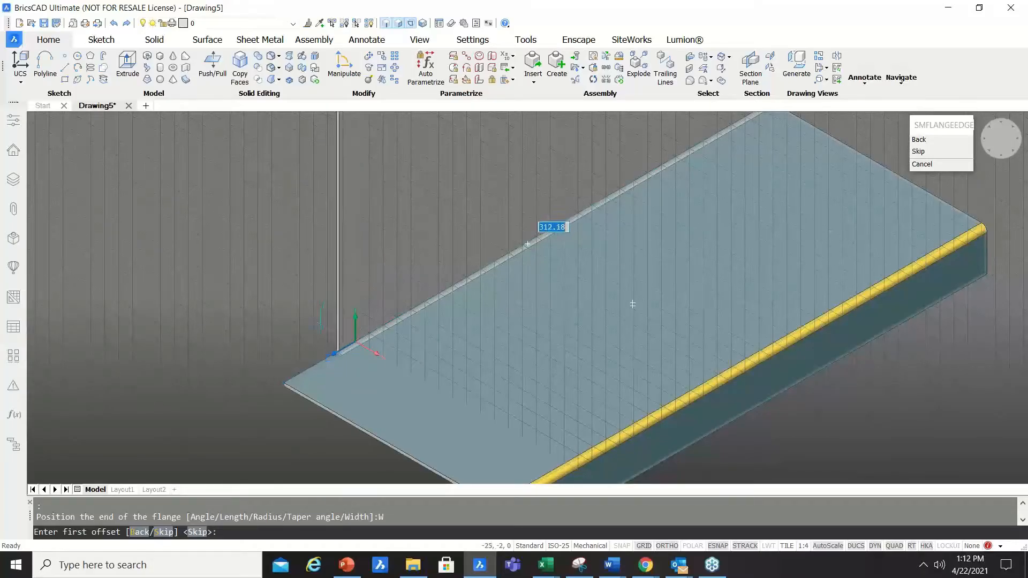
scroll(540, 315, down, 2)
scroll(540, 314, up, 3)
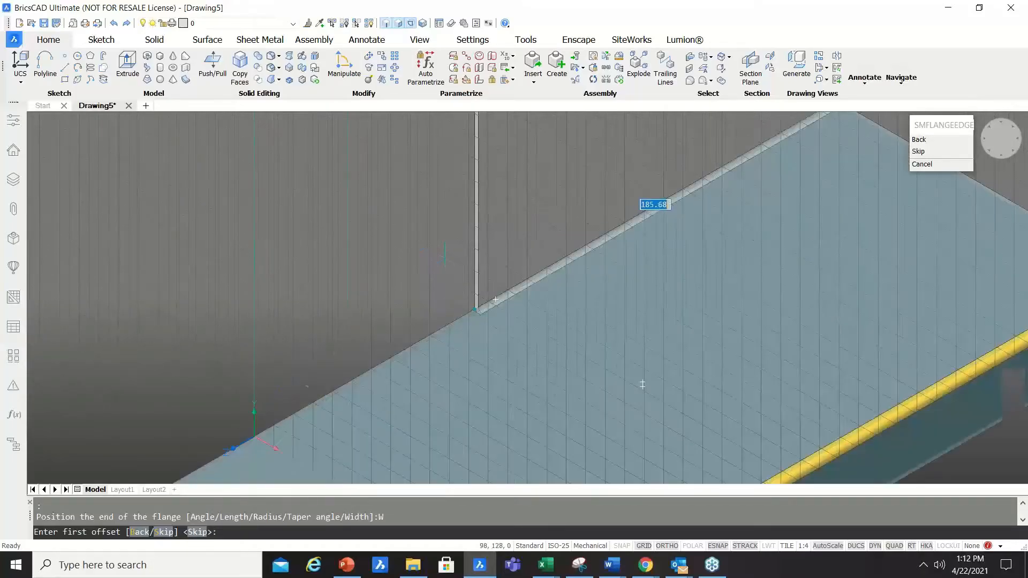
scroll(545, 323, down, 3)
scroll(595, 349, up, 1)
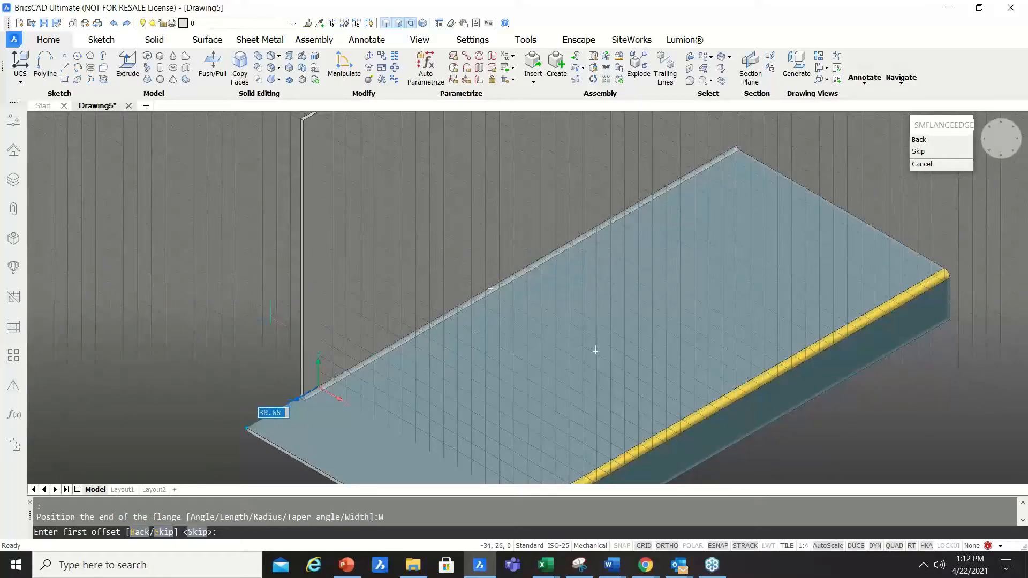
text(30)
key(Return)
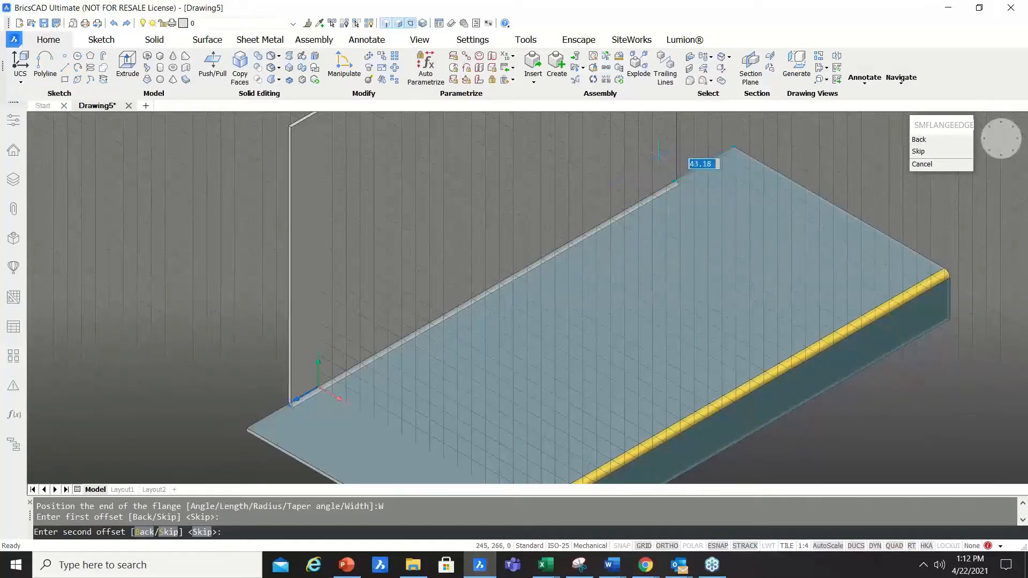
text(30)
key(Return)
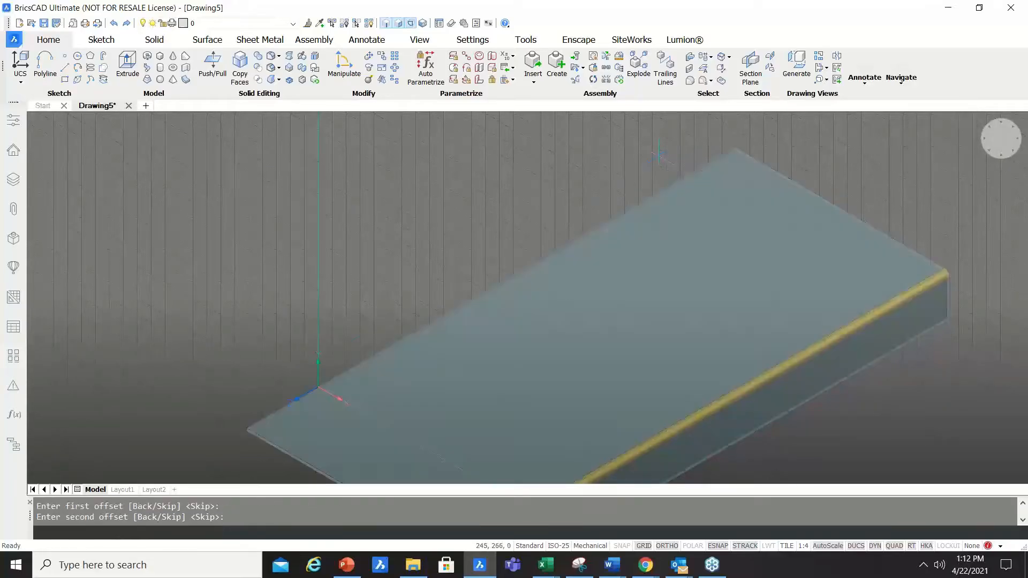
Place the inset flange upward at 90° with a length of 65 mm and finish the command.
scroll(605, 295, down, 4)
scroll(605, 296, up, 3)
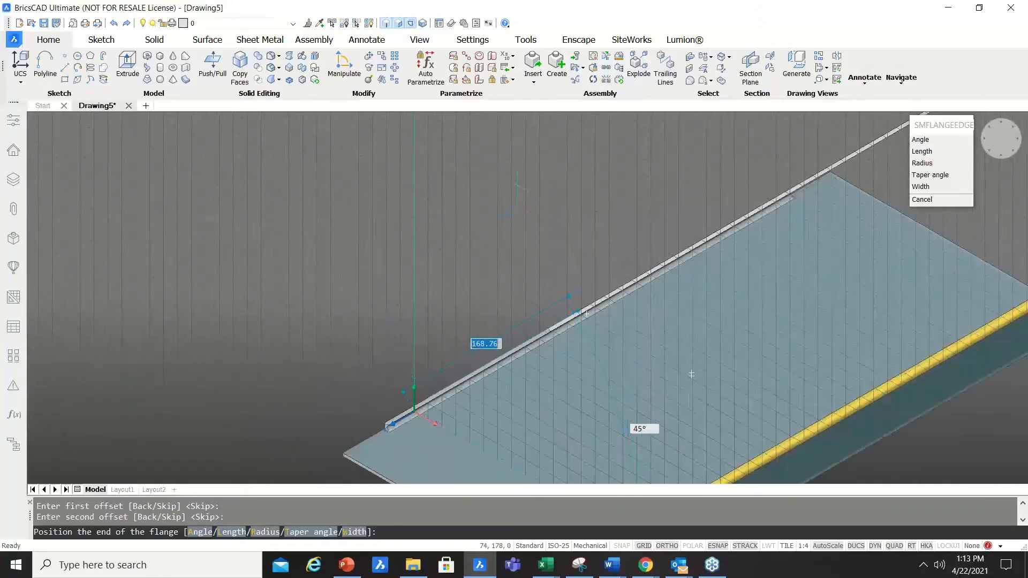
scroll(402, 296, down, 1)
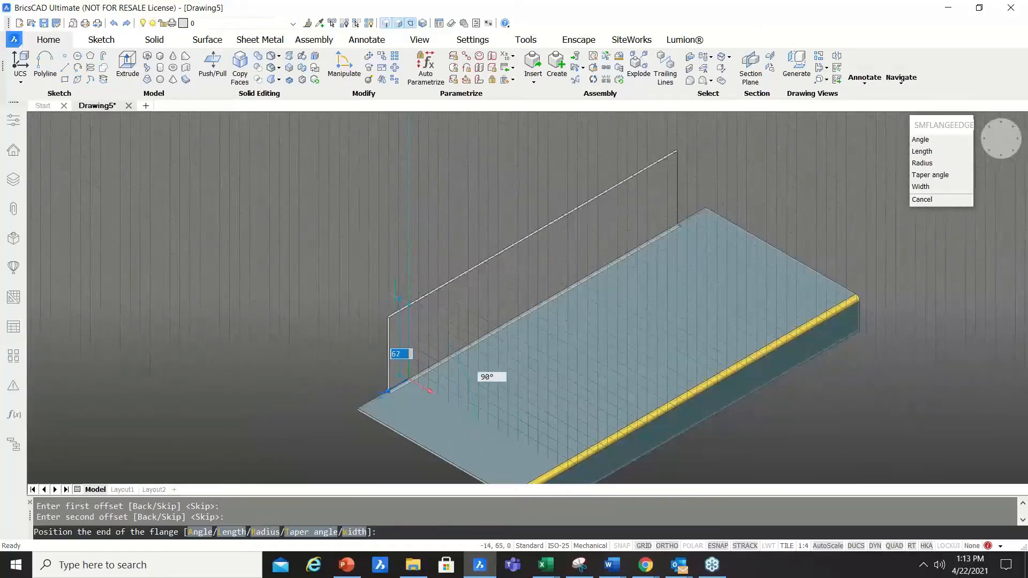
scroll(391, 363, up, 1)
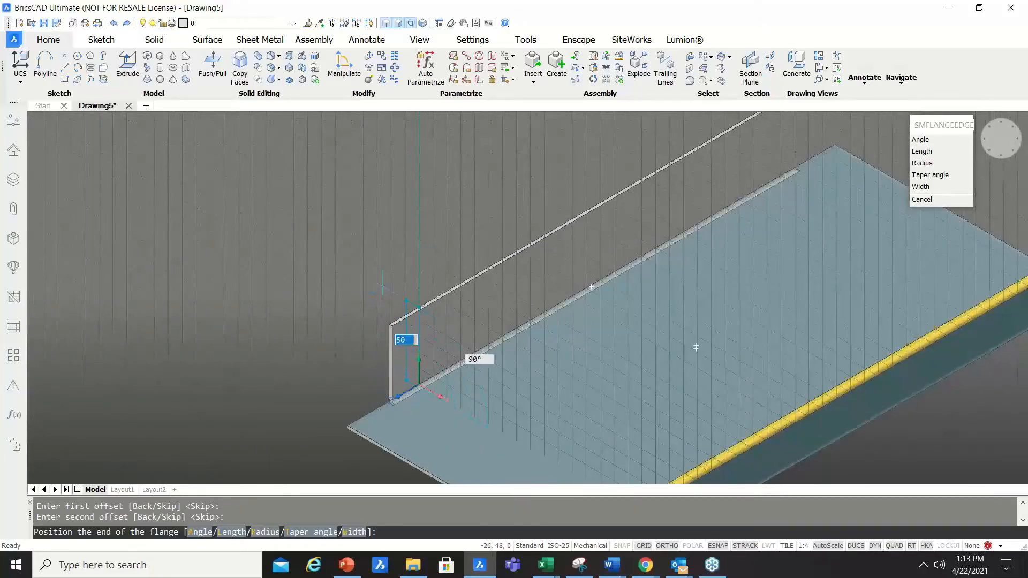
text(65)
key(Return)
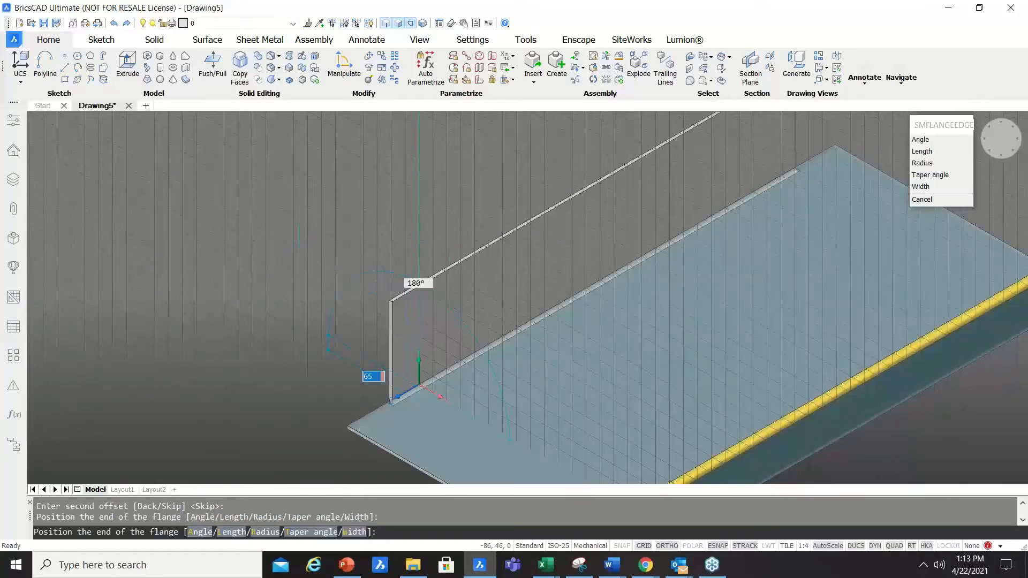
key(Escape)
scroll(345, 322, down, 3)
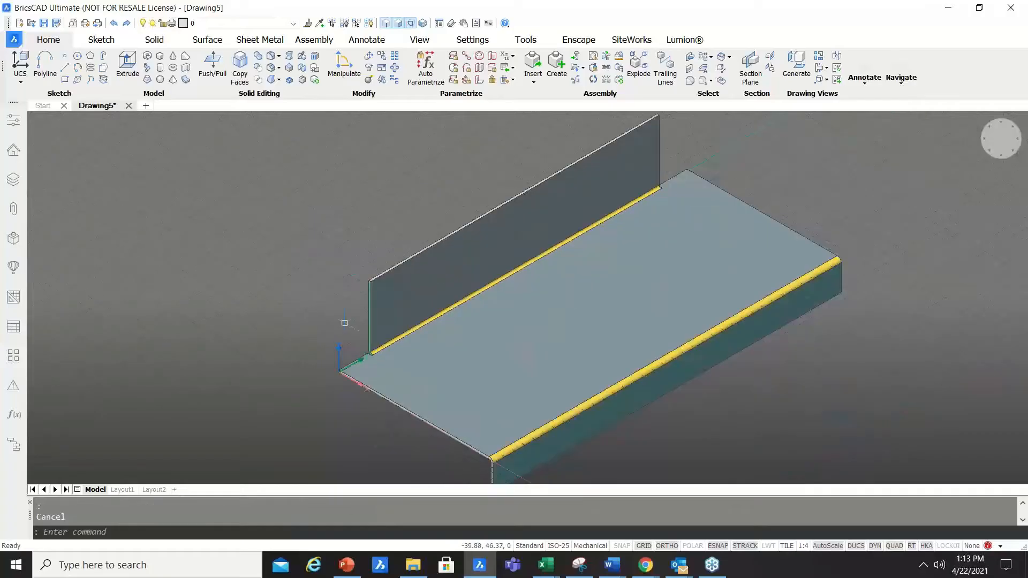
Switch the bend relief at the upward flange's end near the origin to the rounded form.
scroll(386, 386, up, 5)
shift+middle_drag(386, 386, 645, 367)
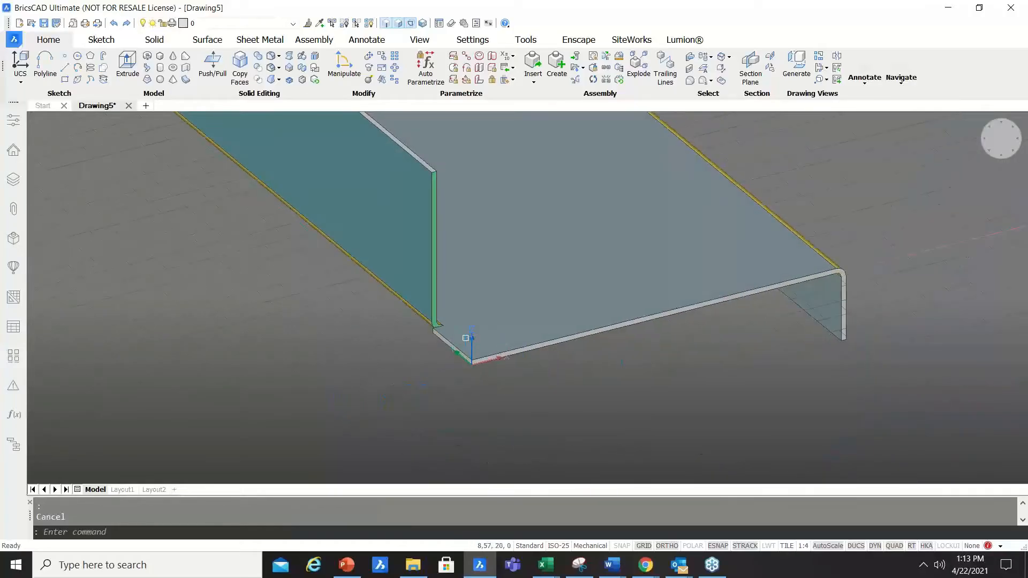
scroll(411, 324, up, 5)
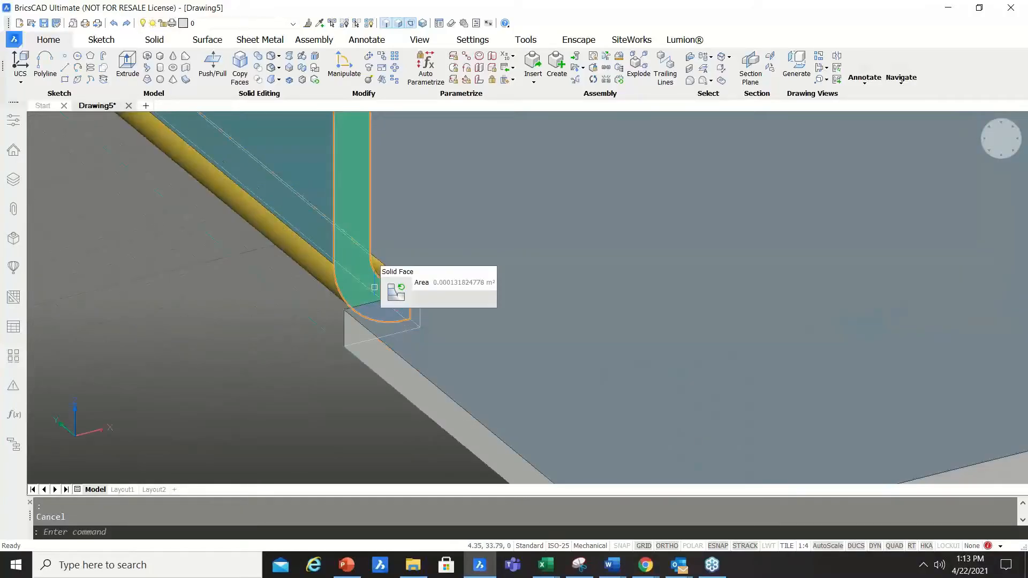
scroll(374, 287, down, 3)
scroll(370, 268, up, 4)
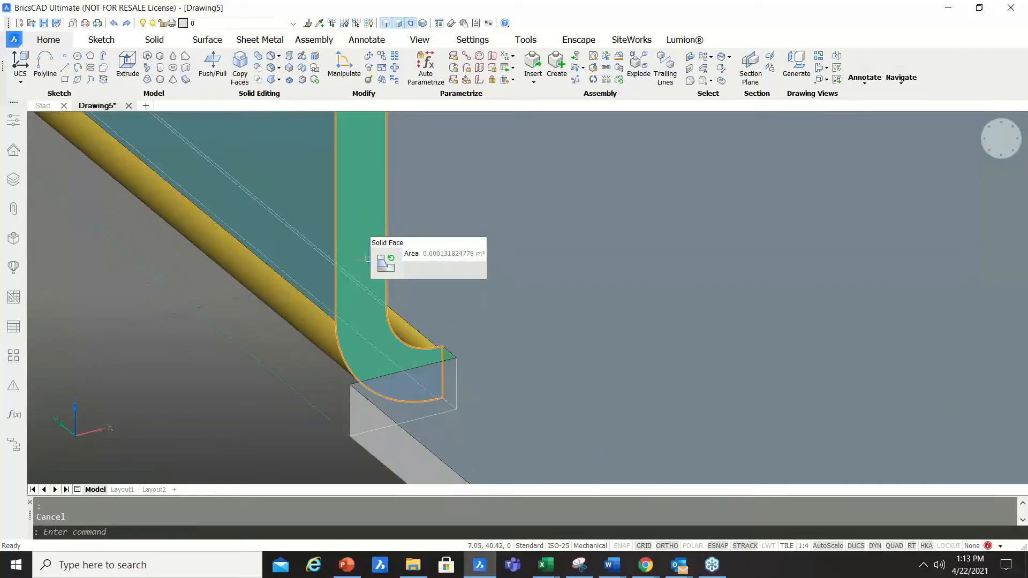
mouse_move(388, 269)
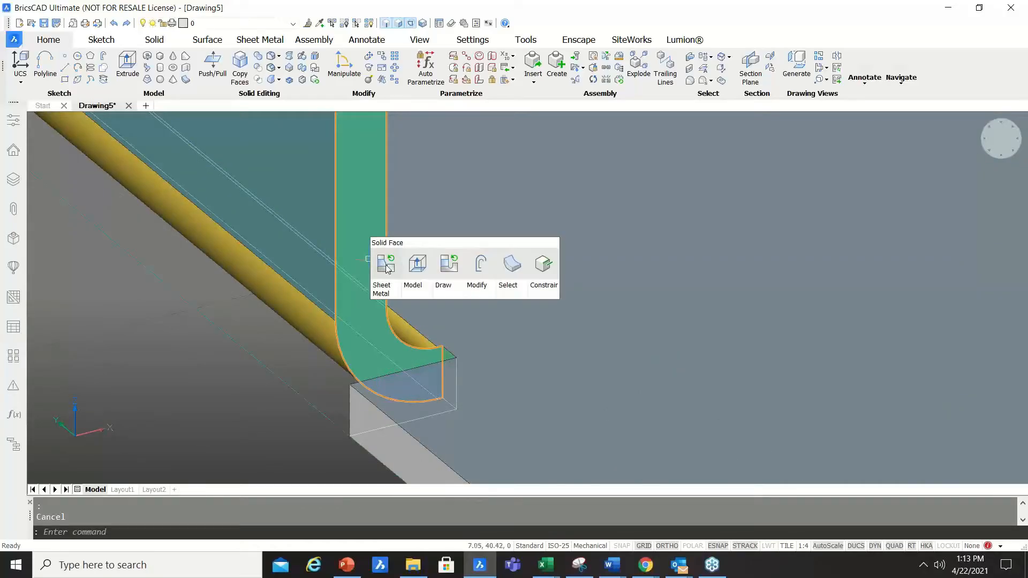
click(448, 271)
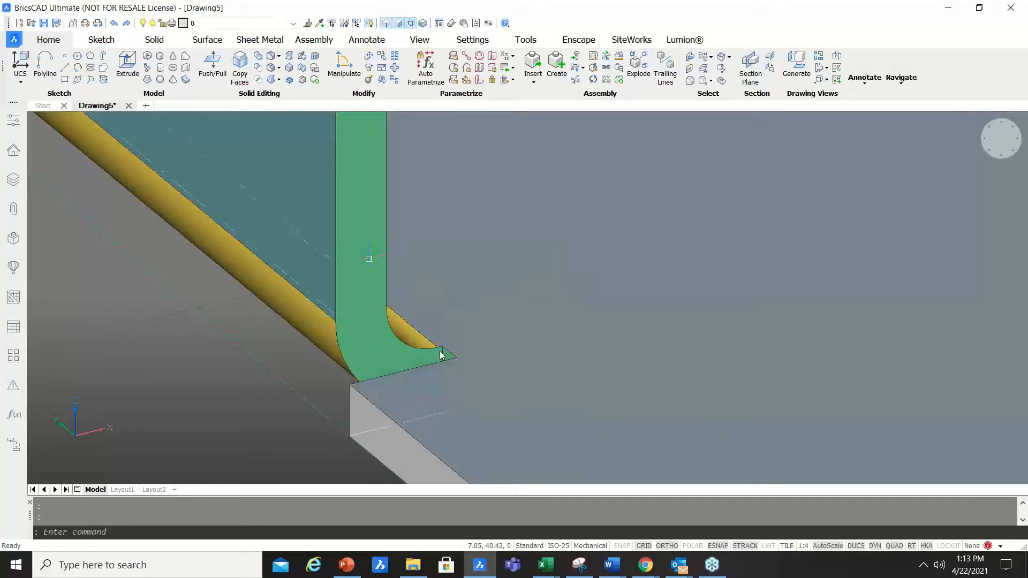
mouse_move(448, 349)
shift+middle_down()
mouse_move(481, 418)
mouse_move(572, 411)
mouse_move(530, 438)
mouse_move(436, 352)
shift+middle_up()
scroll(445, 337, up, 5)
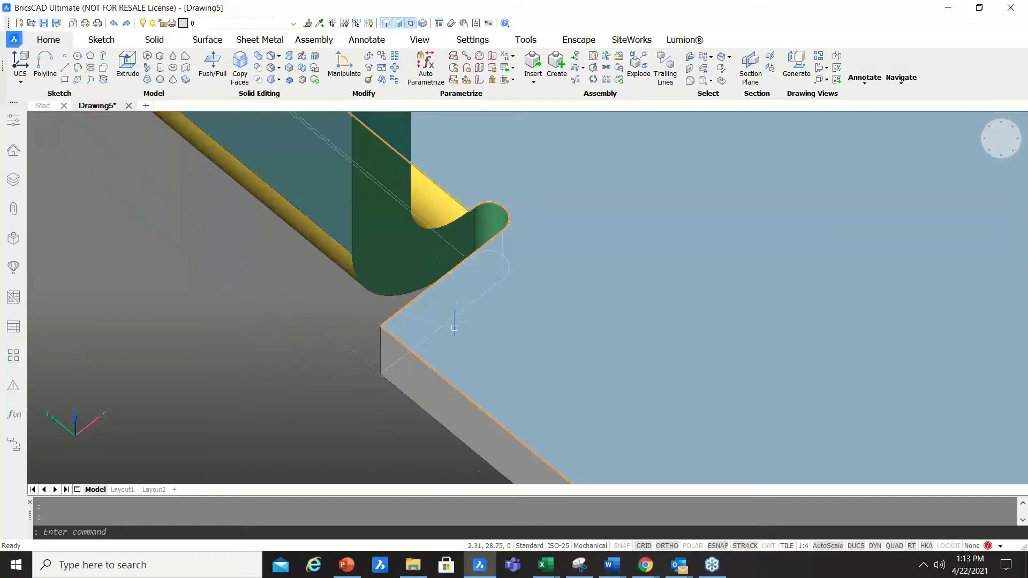
Switch the bend relief at the upward flange's end near the origin from round to the smooth form.
mouse_move(508, 204)
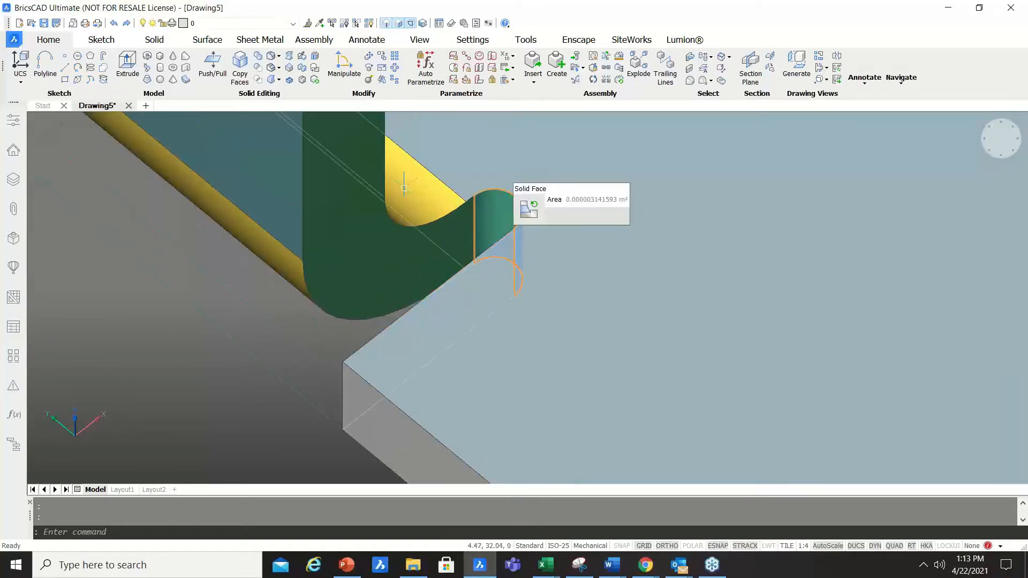
mouse_move(363, 208)
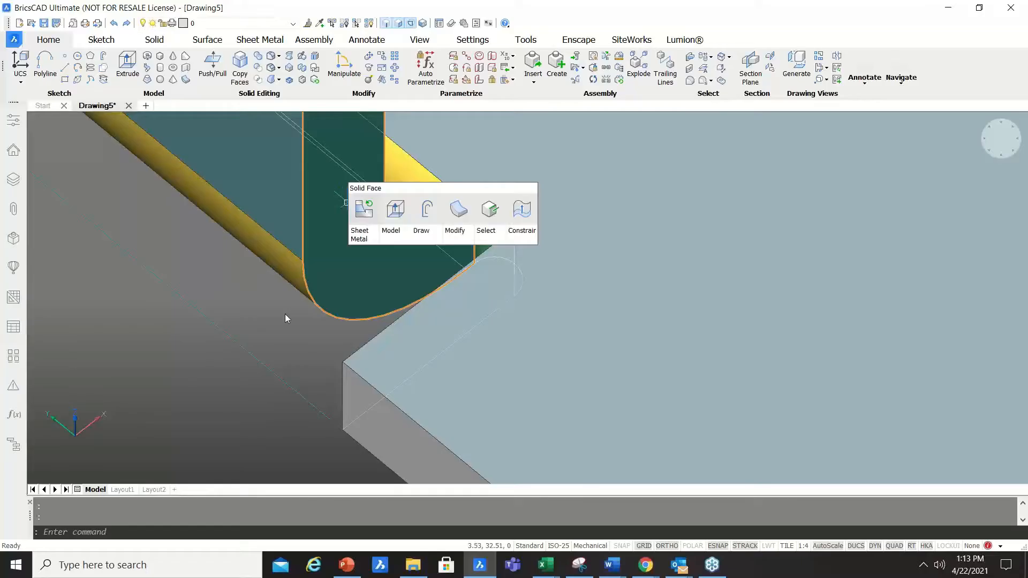
scroll(277, 342, down, 5)
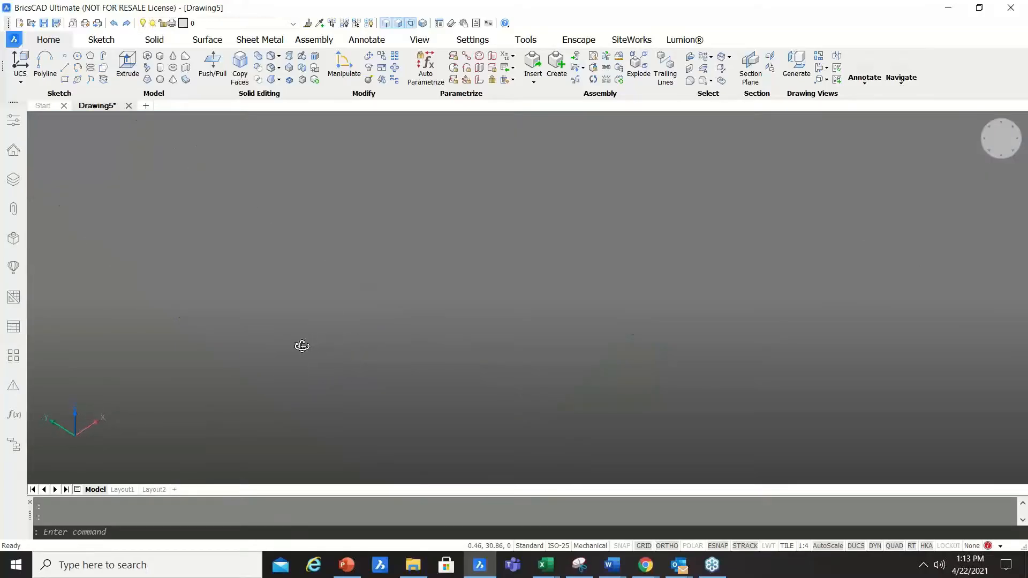
scroll(277, 285, up, 5)
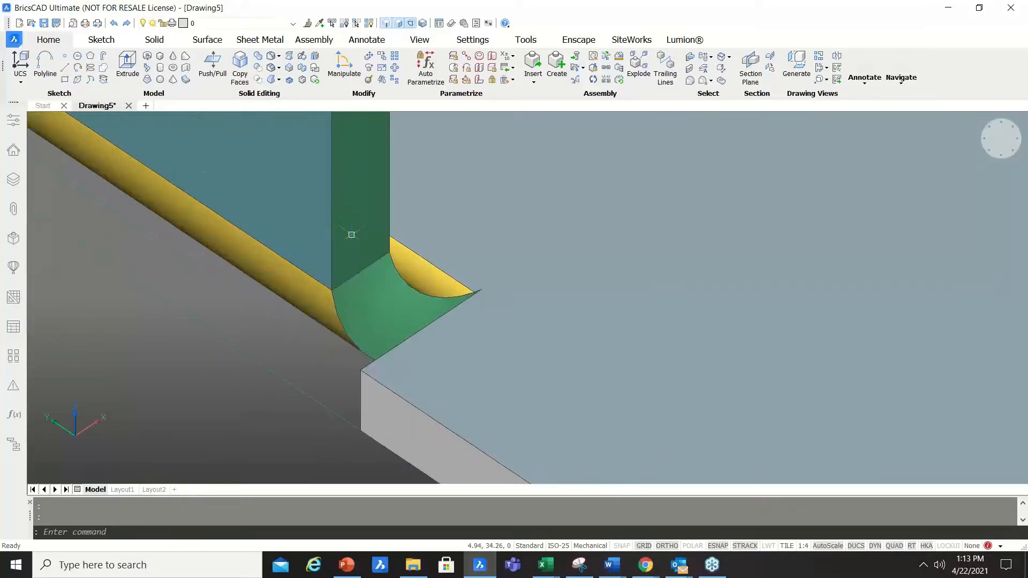
Switch the bend relief at the upward flange's end near the origin to the rectangular form.
mouse_move(352, 234)
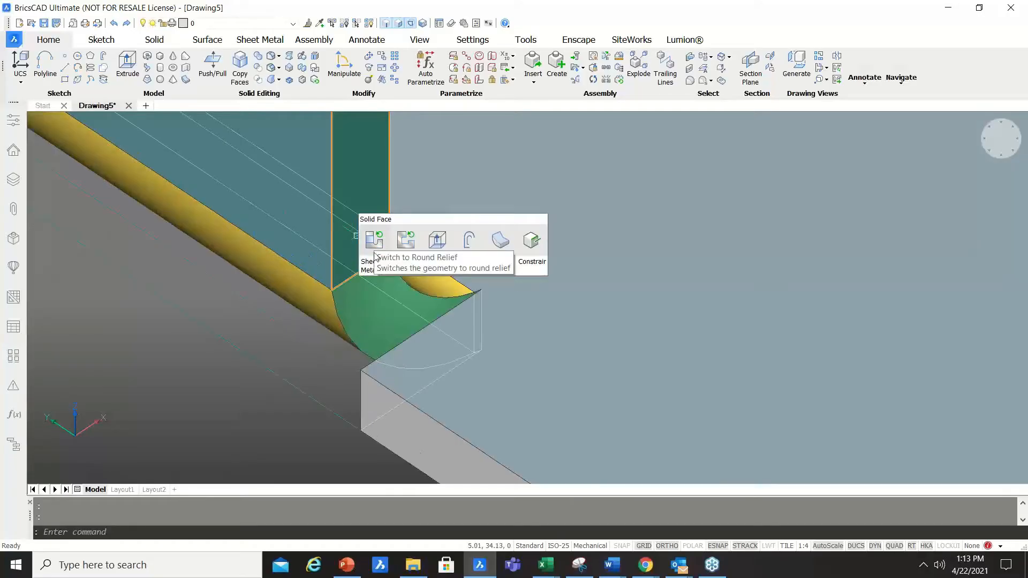
mouse_move(375, 264)
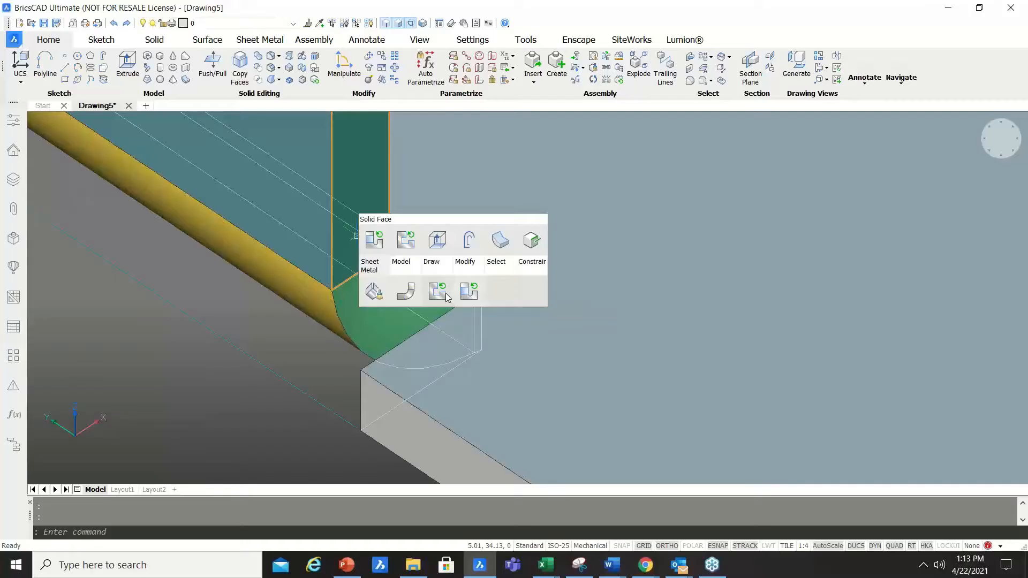
scroll(447, 297, down, 3)
scroll(290, 369, down, 2)
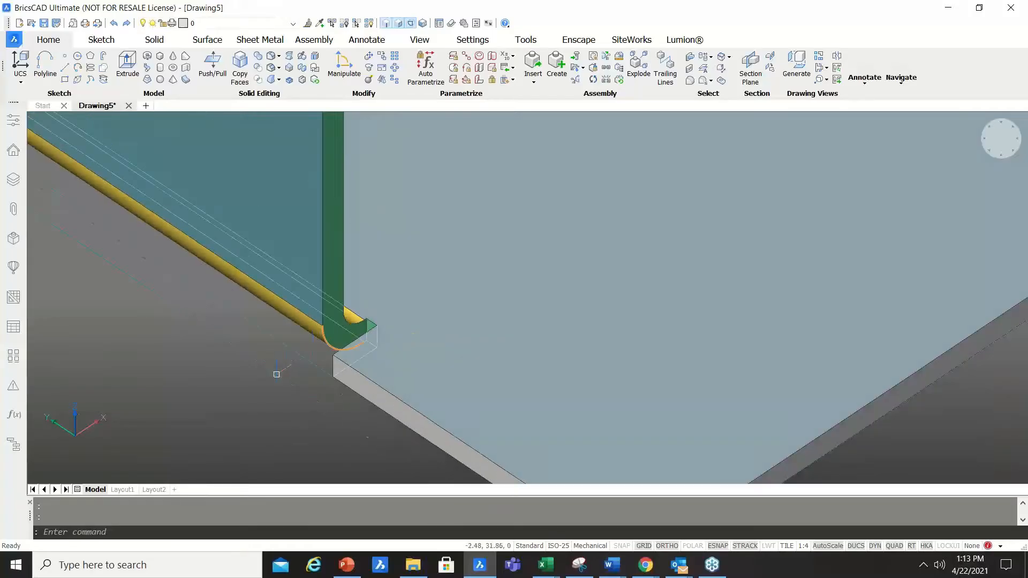
Add an outward edge flange 30 mm long at 90° along the upper edge of the upward flange.
scroll(276, 375, down, 5)
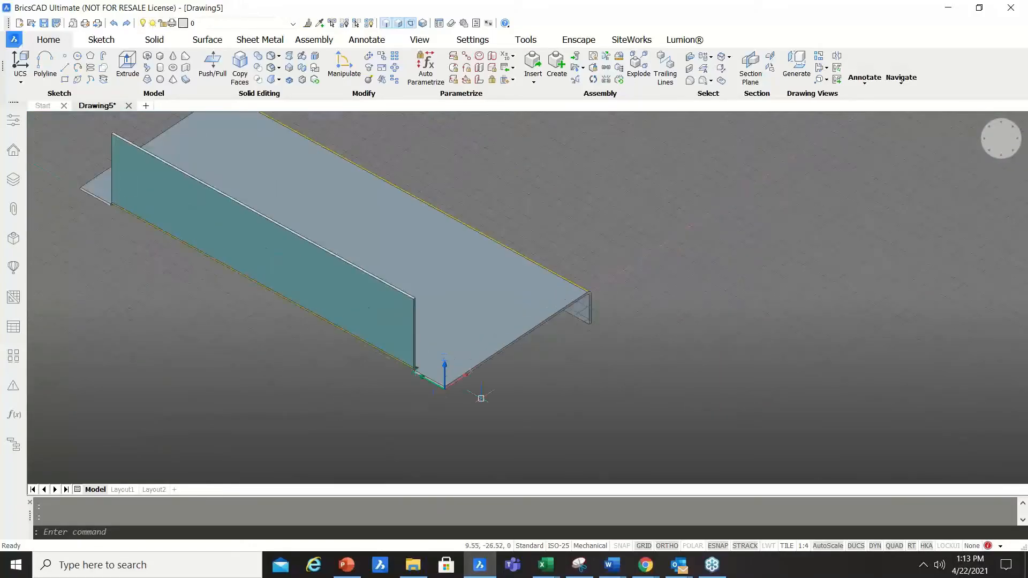
shift+middle_drag(481, 399, 129, 381)
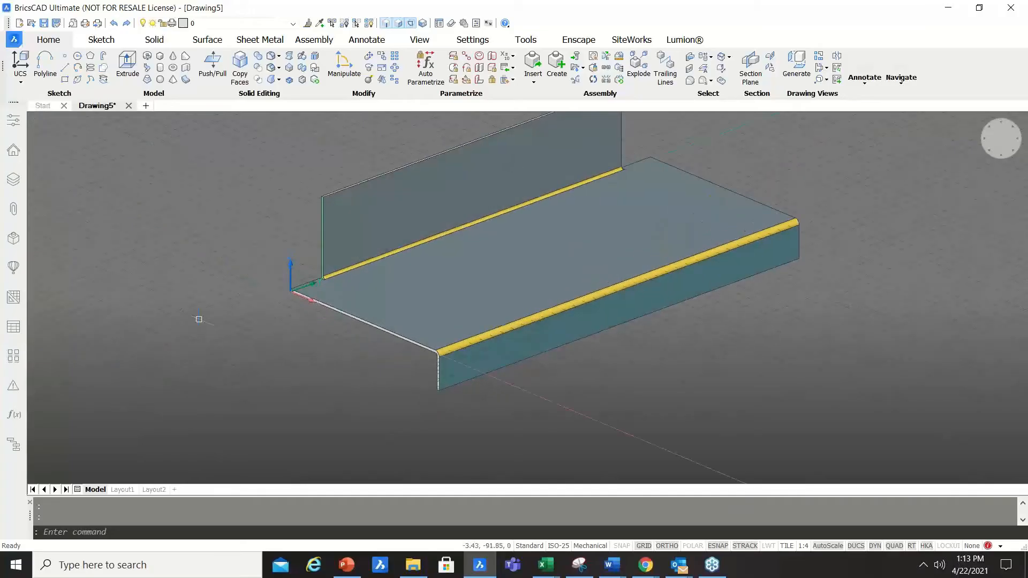
scroll(340, 179, up, 5)
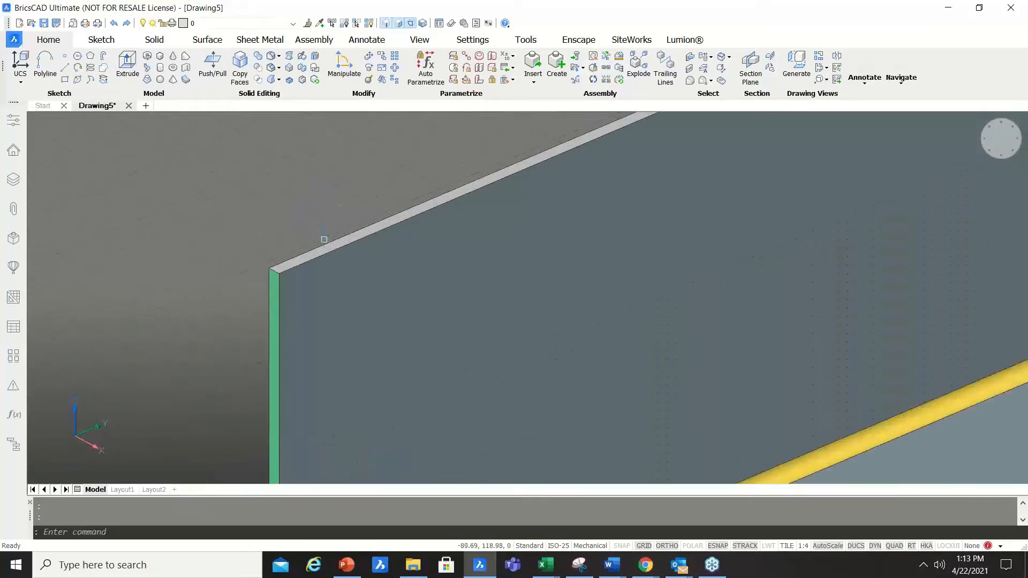
click(351, 248)
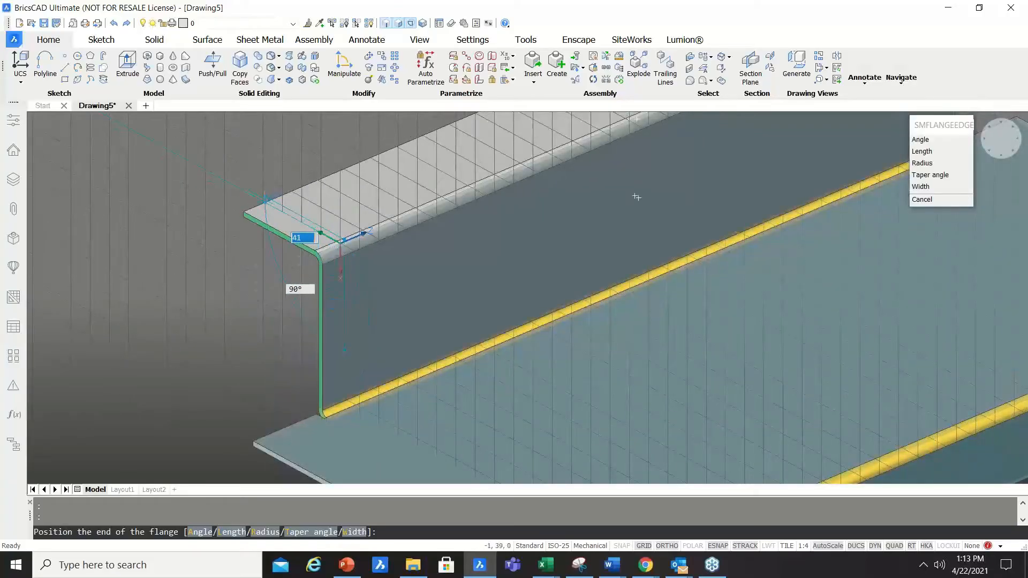
text(30)
key(Return)
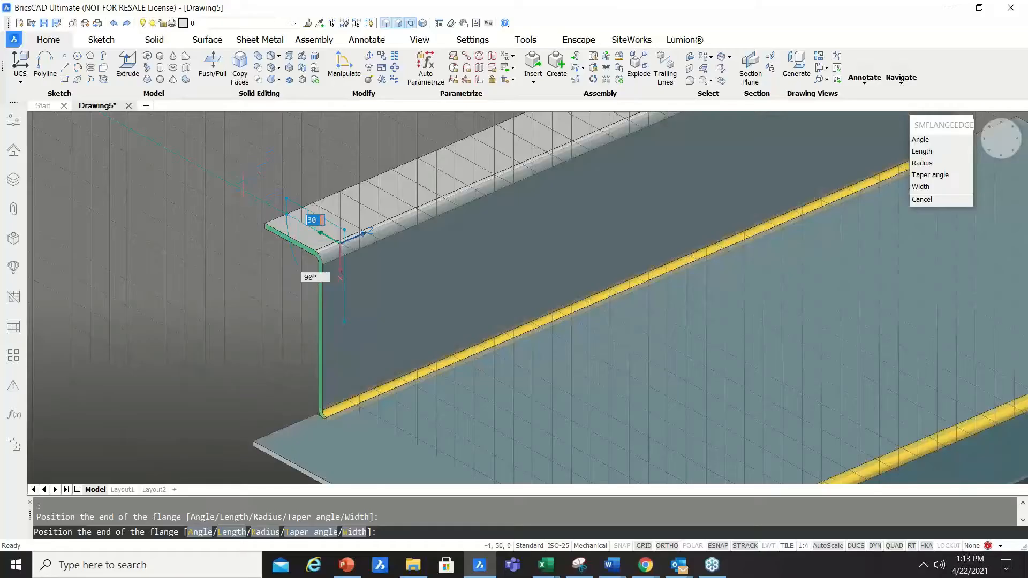
key(Return)
key(Escape)
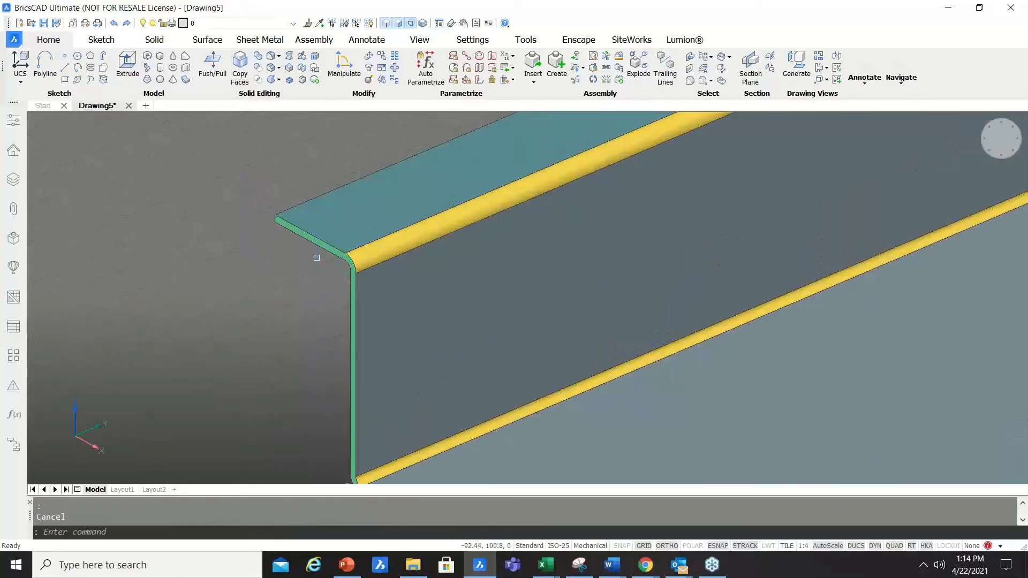
scroll(316, 257, up, 2)
scroll(354, 191, down, 1)
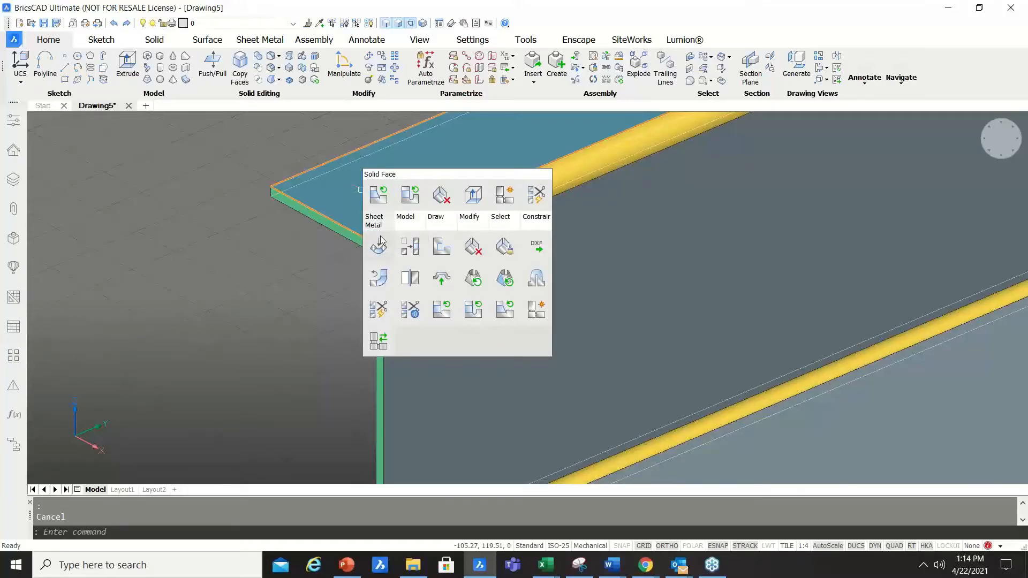
click(382, 281)
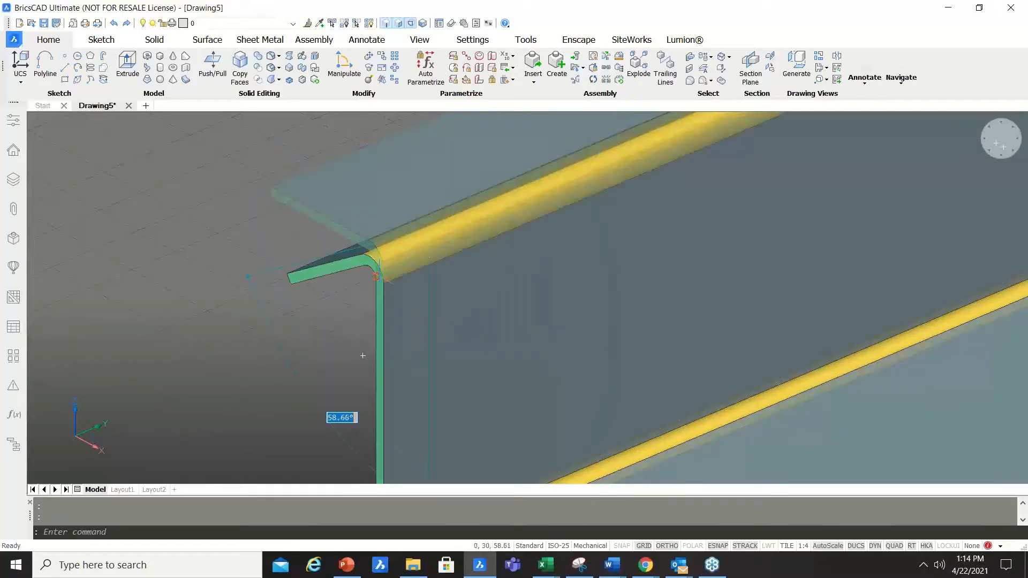
scroll(198, 303, up, 3)
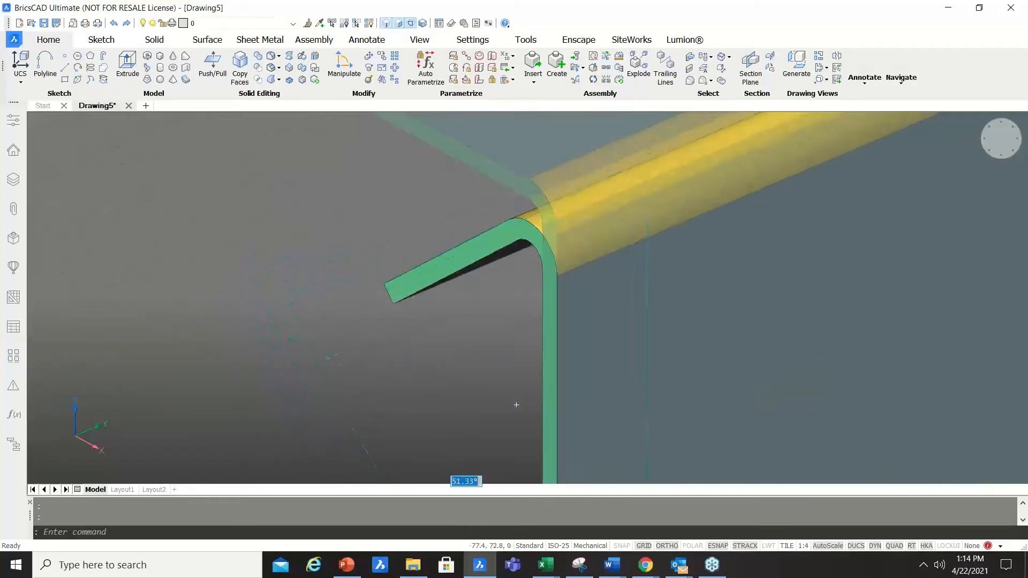
scroll(375, 365, down, 3)
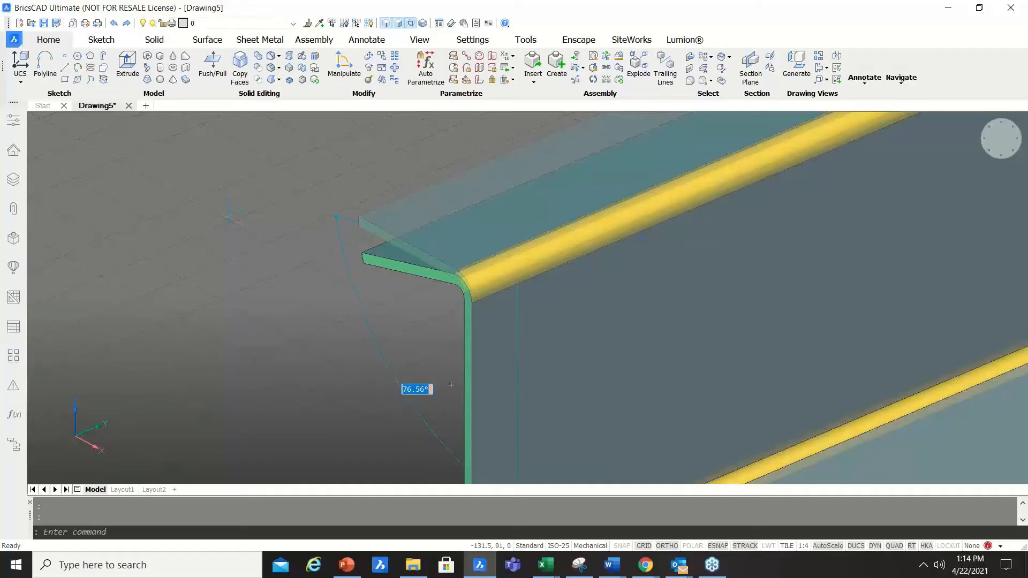
key(Escape)
Push/pull the large face of the upward flange about 60 mm inward over the base plate.
scroll(329, 247, down, 4)
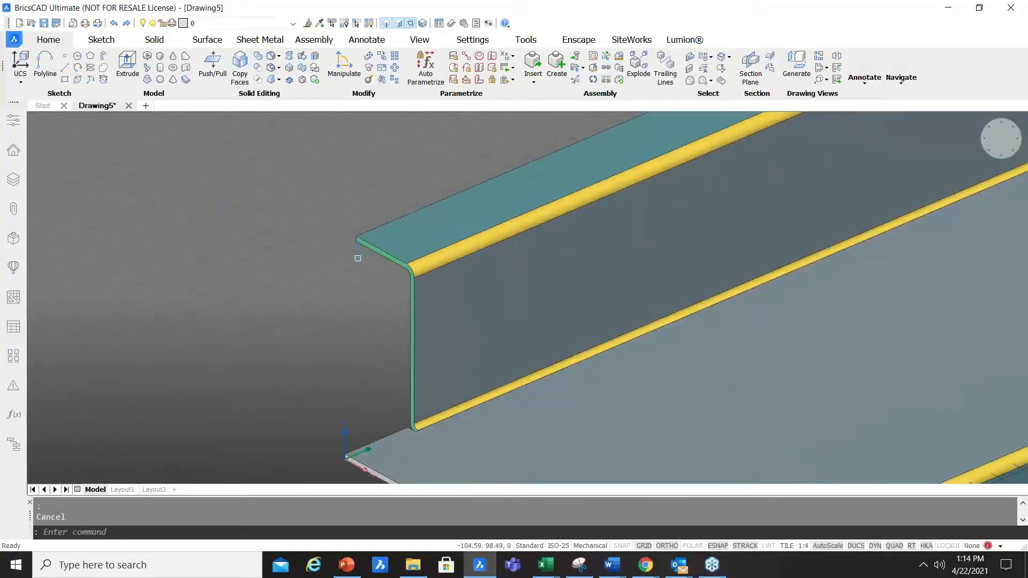
scroll(320, 228, down, 3)
scroll(346, 262, up, 2)
shift+middle_drag(406, 313, 371, 304)
scroll(391, 189, up, 2)
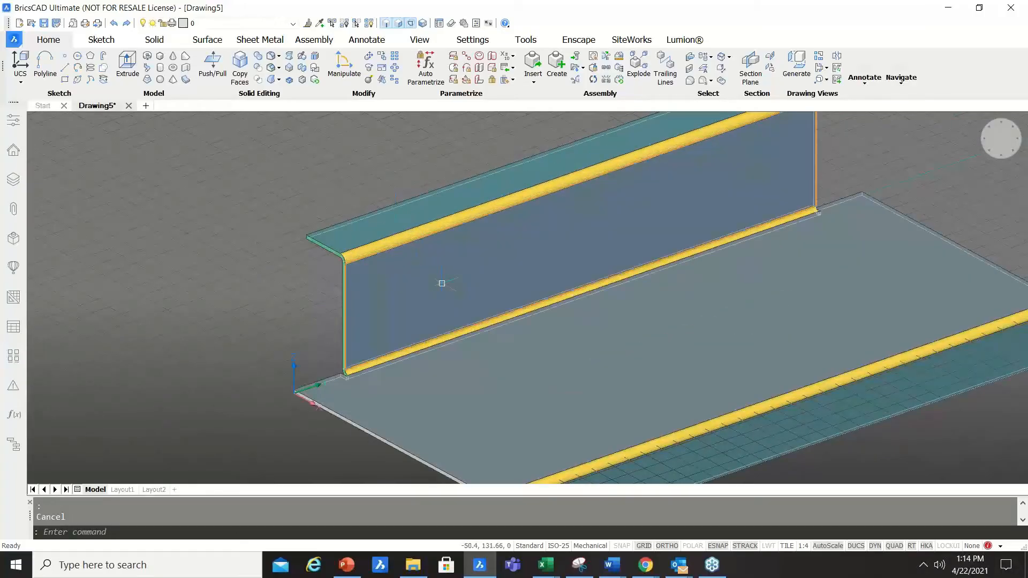
mouse_move(472, 298)
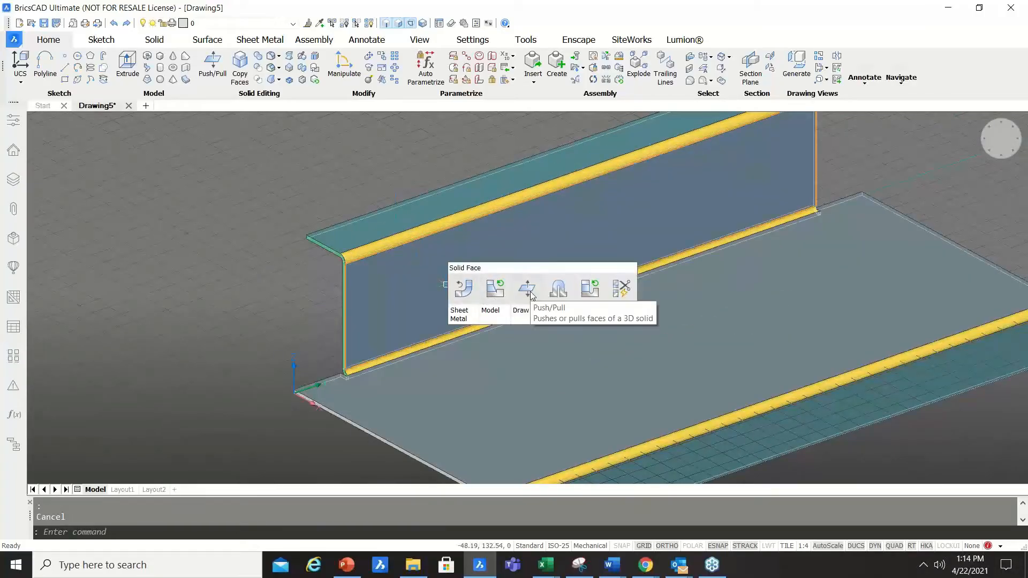
click(527, 290)
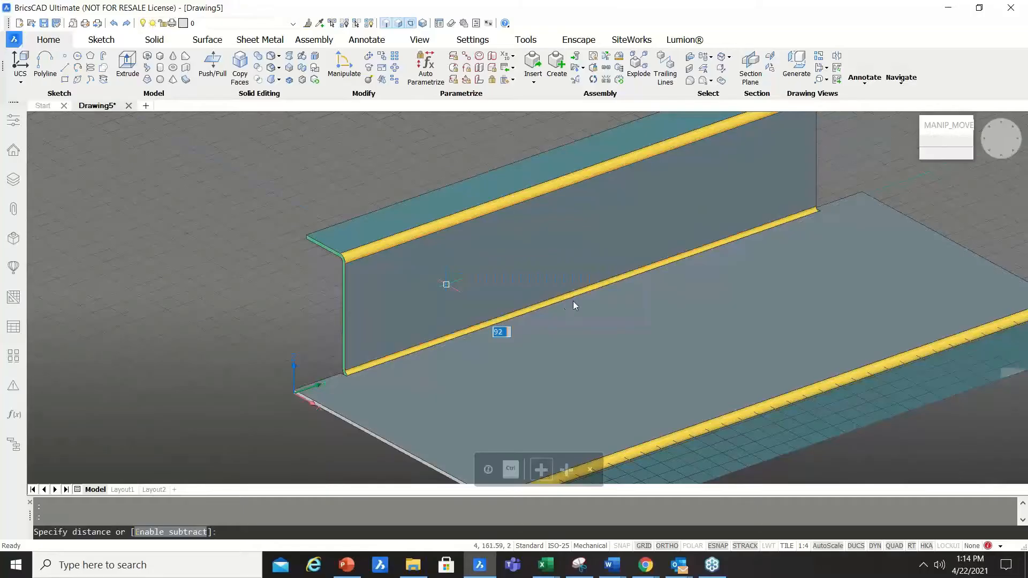
scroll(544, 268, down, 2)
scroll(530, 329, up, 3)
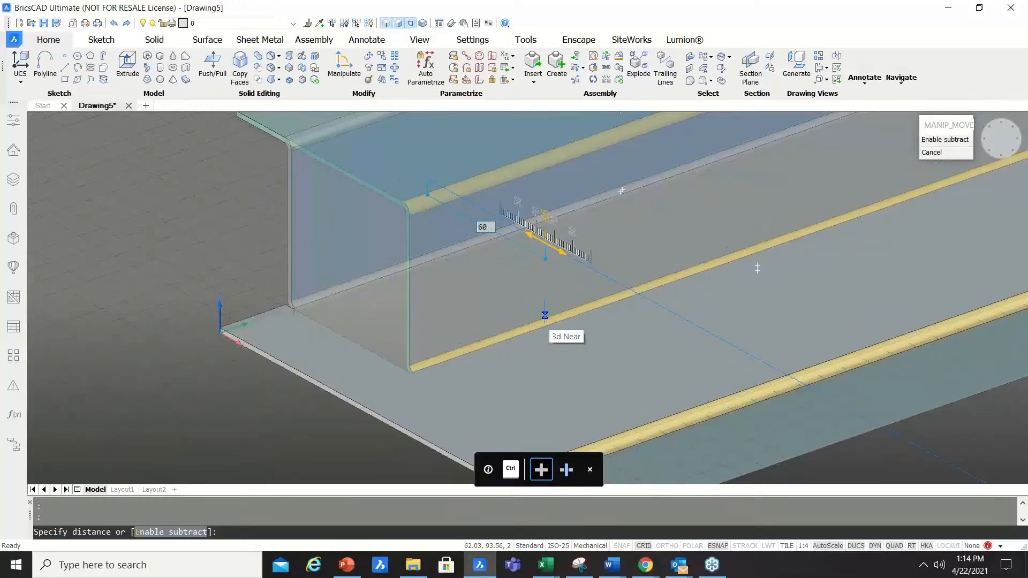
click(544, 315)
mouse_move(496, 280)
shift+middle_down()
mouse_move(584, 357)
mouse_move(615, 326)
mouse_move(471, 337)
mouse_move(460, 349)
shift+middle_up()
scroll(385, 315, up, 4)
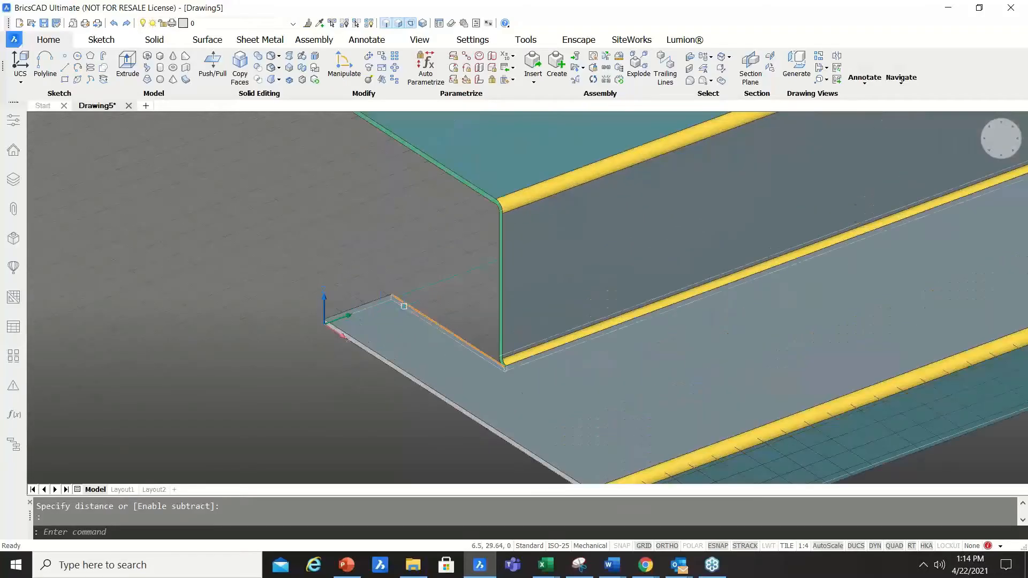
Undo the push/pull of the upward flange.
key(Escape)
key(ctrl+z)
key(ctrl+z)
key(ctrl+z)
key(ctrl+z)
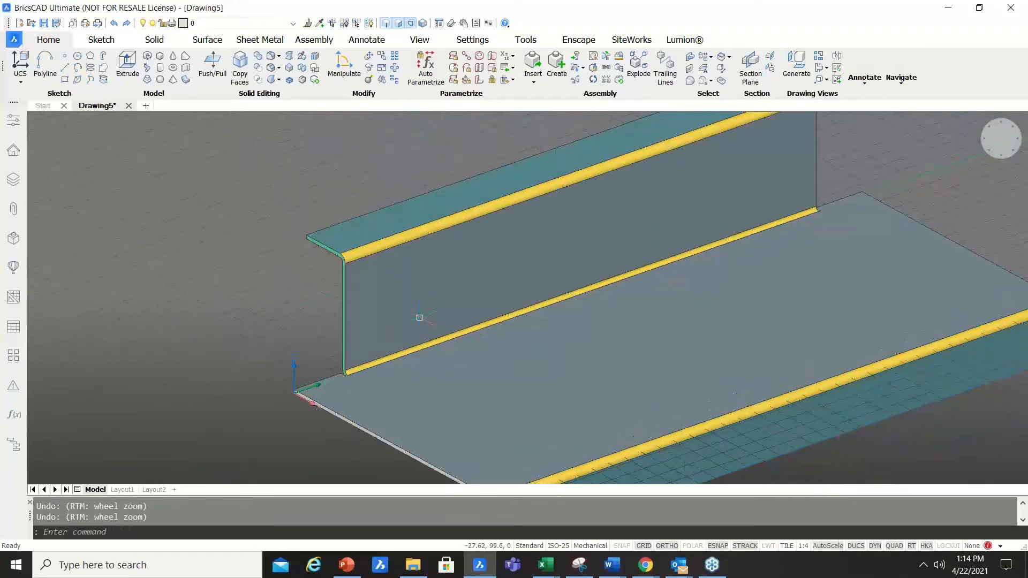
Display the model's feature structure and the sheet metal properties of the Drawing5 component.
scroll(462, 357, up, 2)
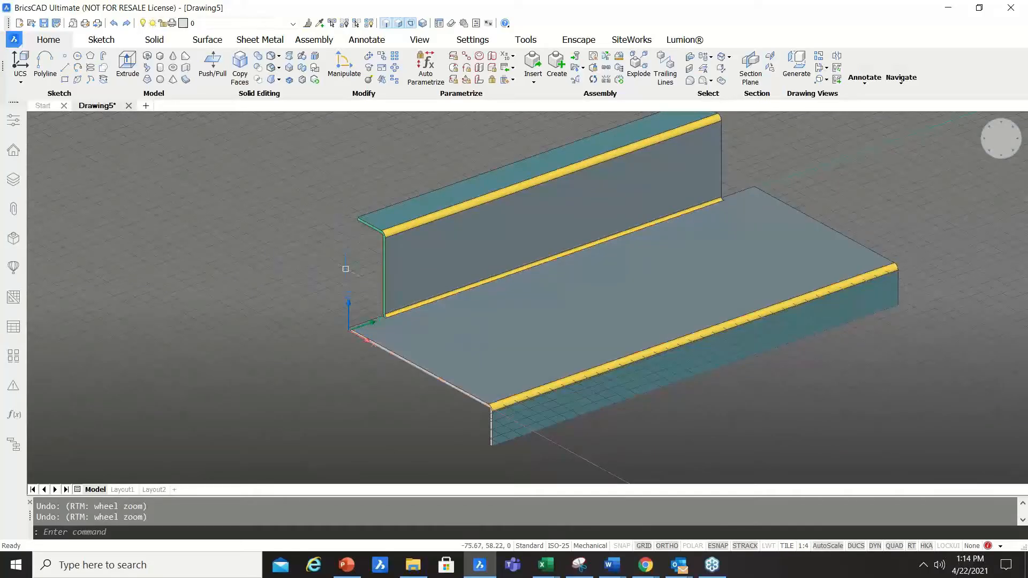
click(8, 242)
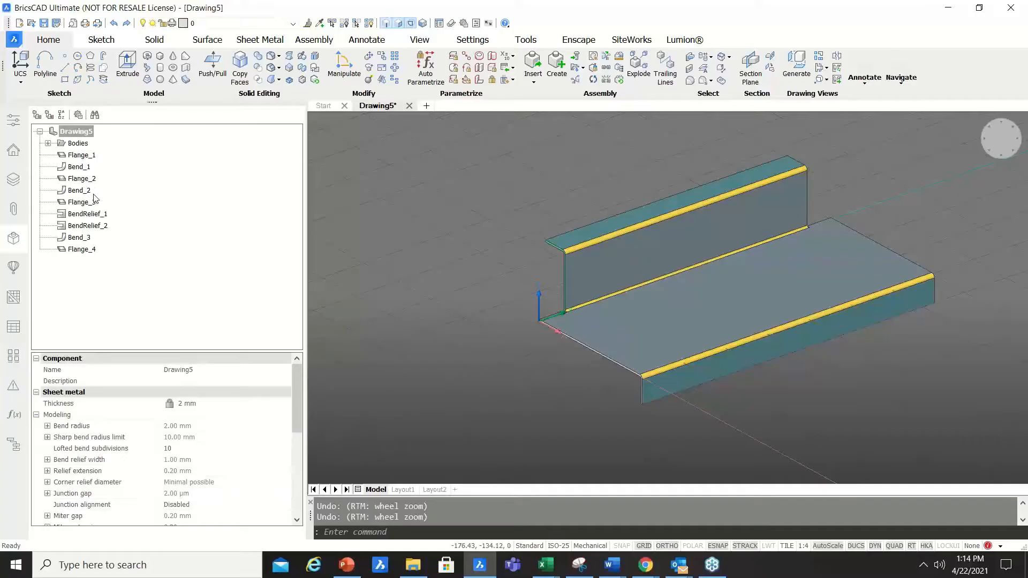
scroll(527, 299, up, 3)
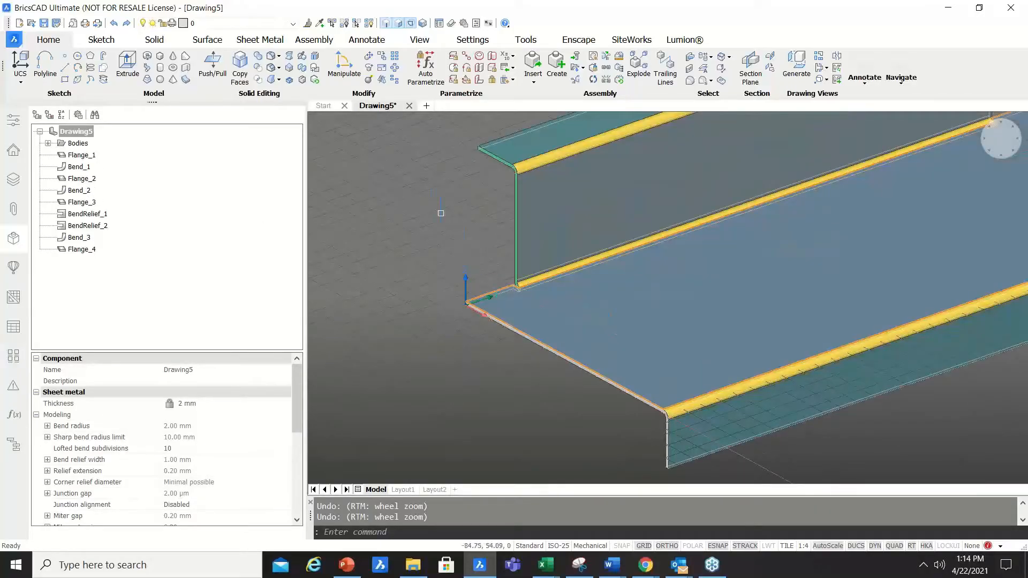
scroll(429, 198, up, 1)
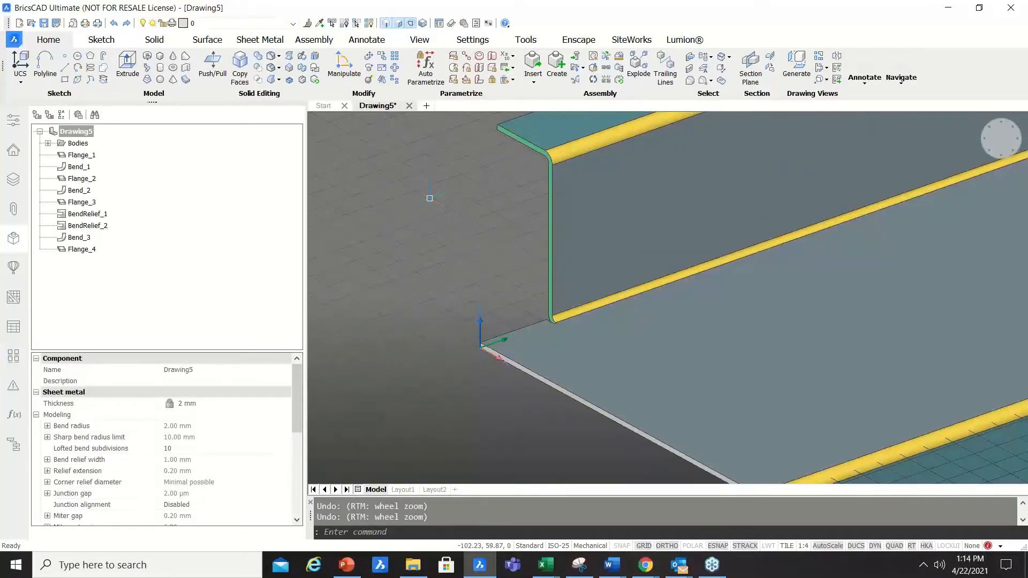
click(78, 144)
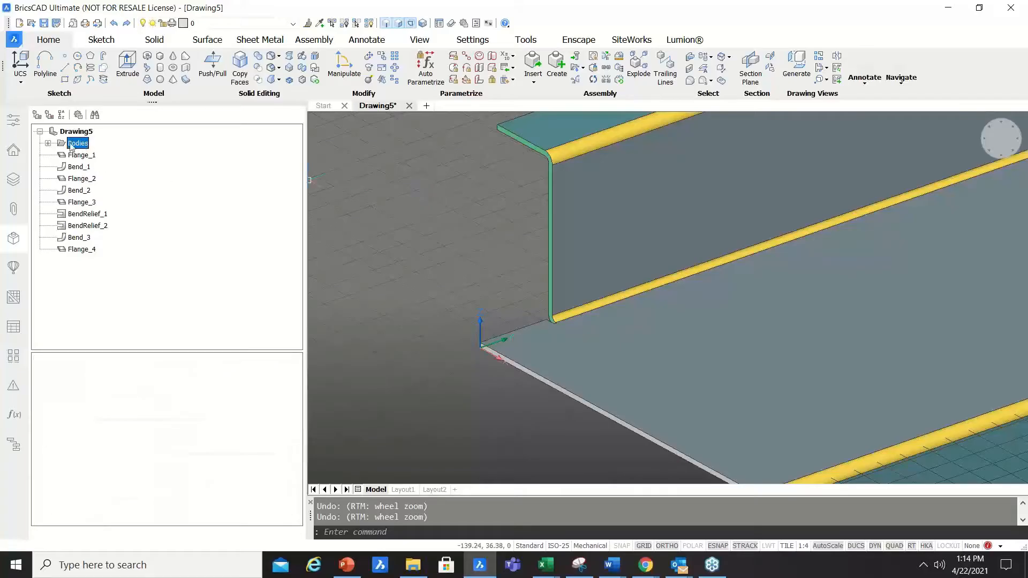
click(86, 134)
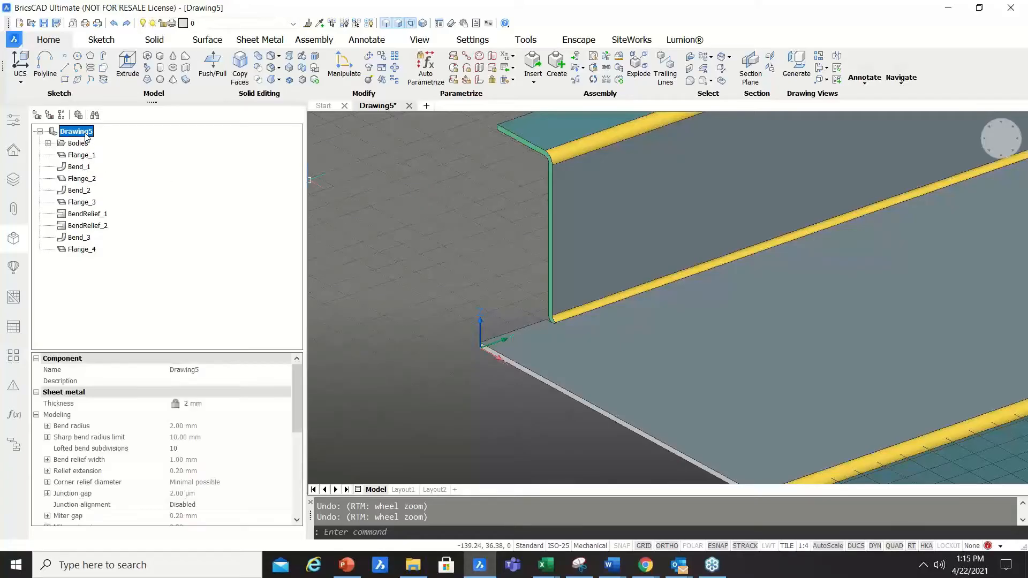
Set the sheet metal thickness to 5 mm and return it to 2 mm.
click(229, 406)
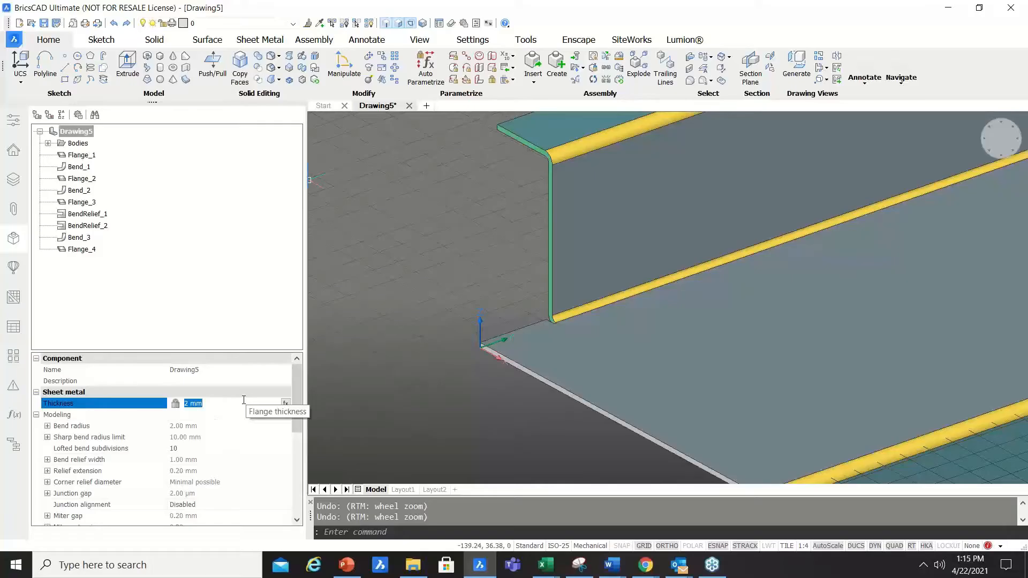
key(Return)
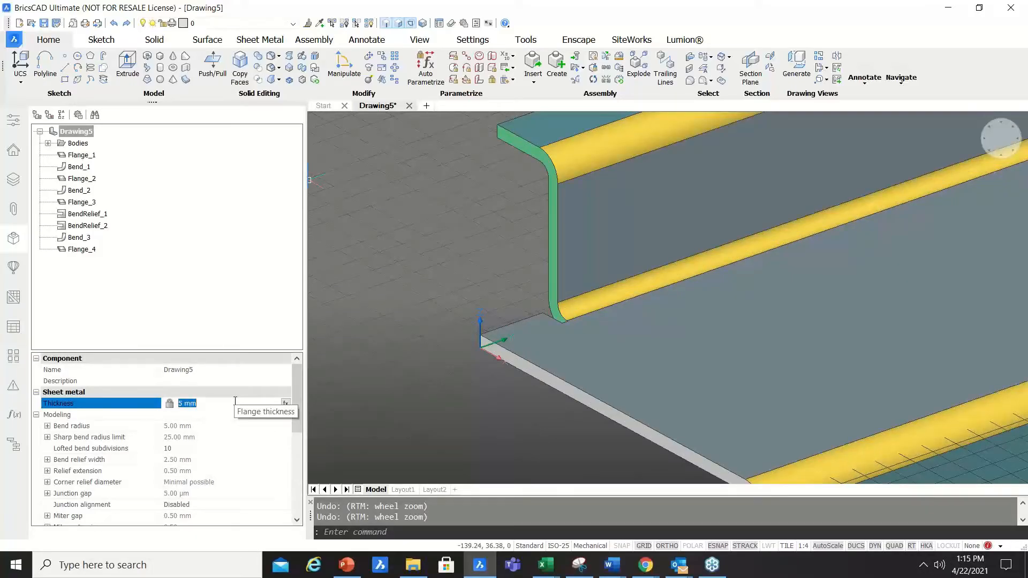
text(2)
key(Return)
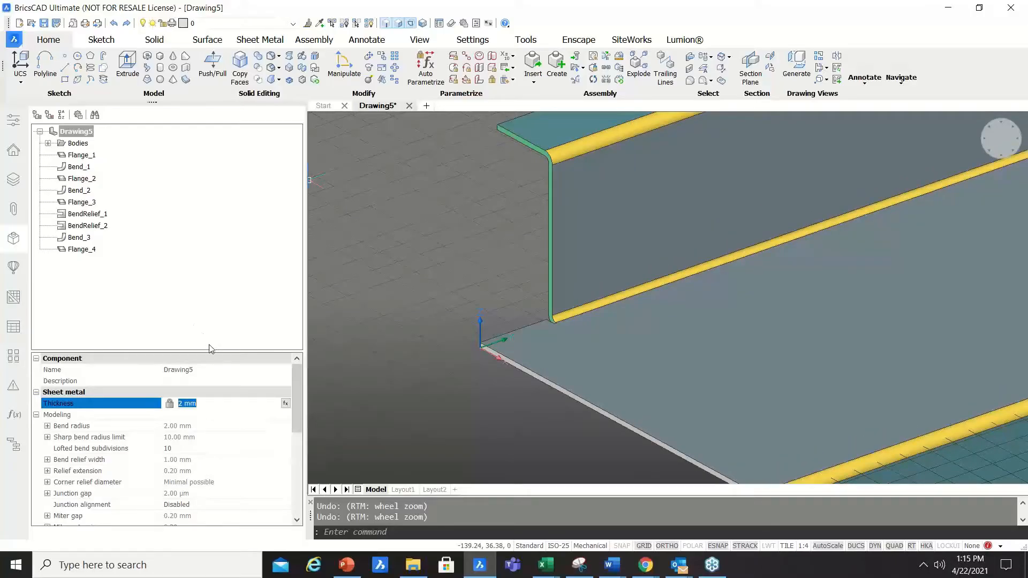
Define the part's sheet metal bend radius by thickness ratio and set the ratio to 1.5.
drag(210, 351, 210, 349)
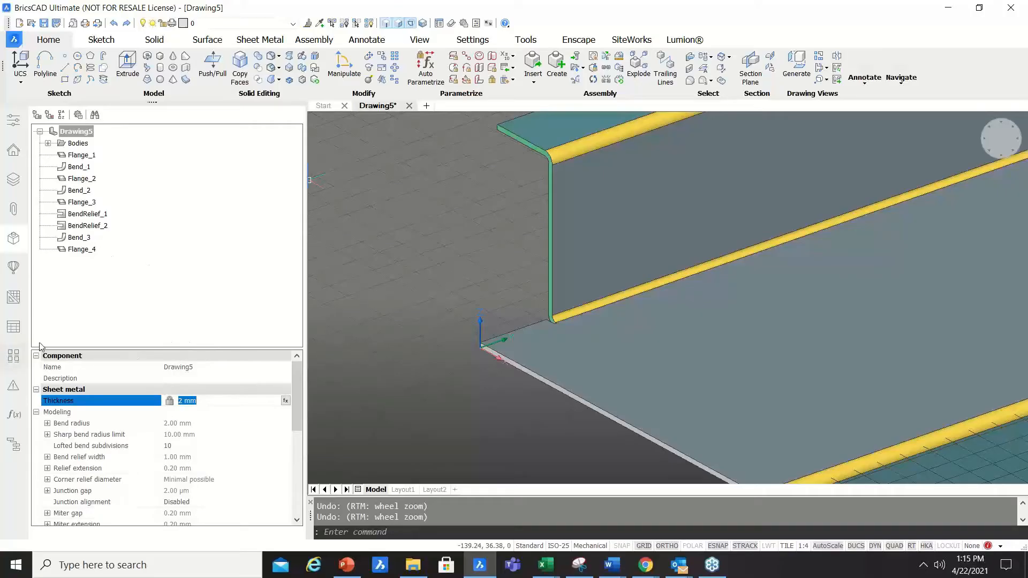
click(47, 423)
click(210, 435)
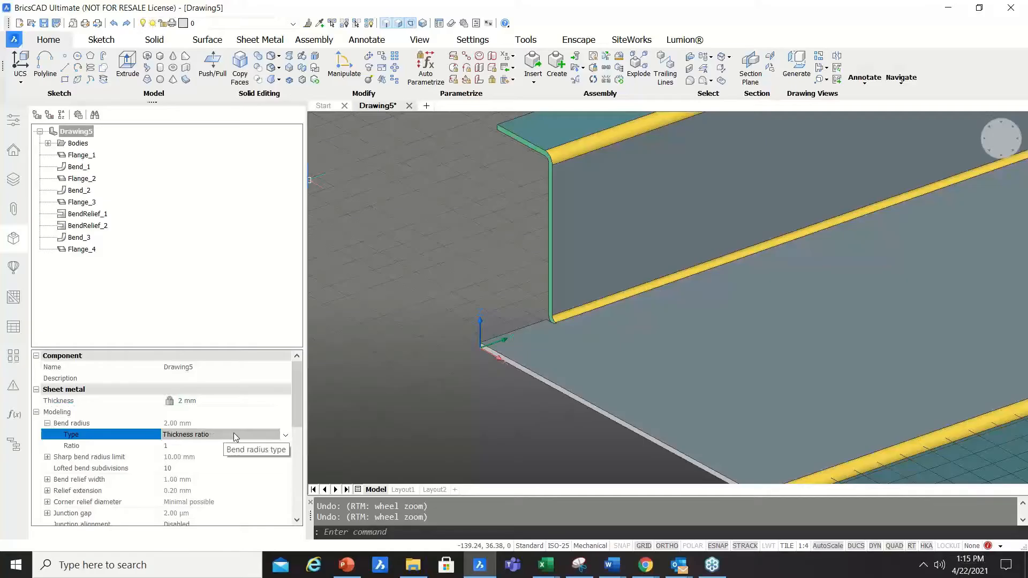
click(285, 436)
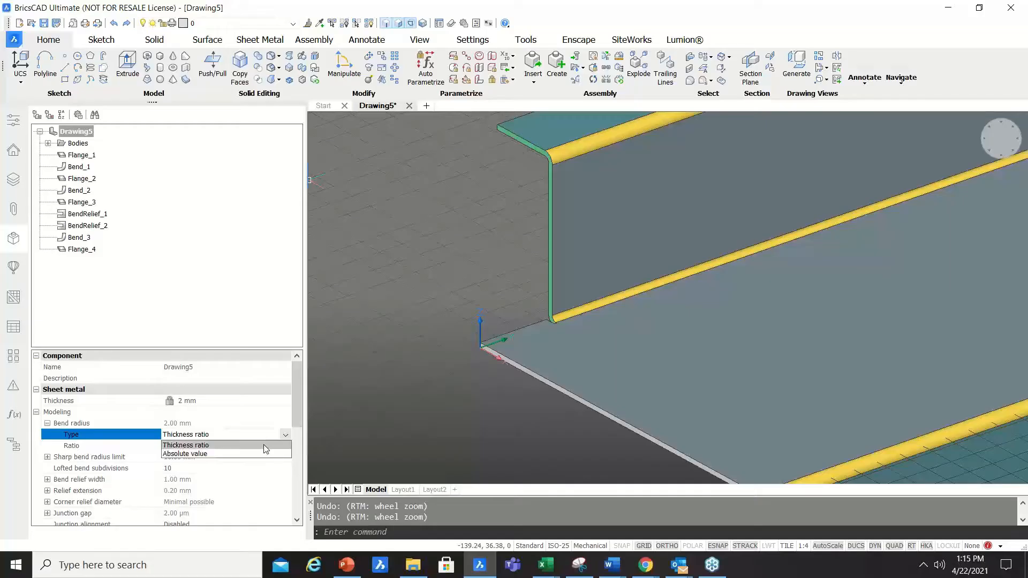
click(263, 446)
click(220, 445)
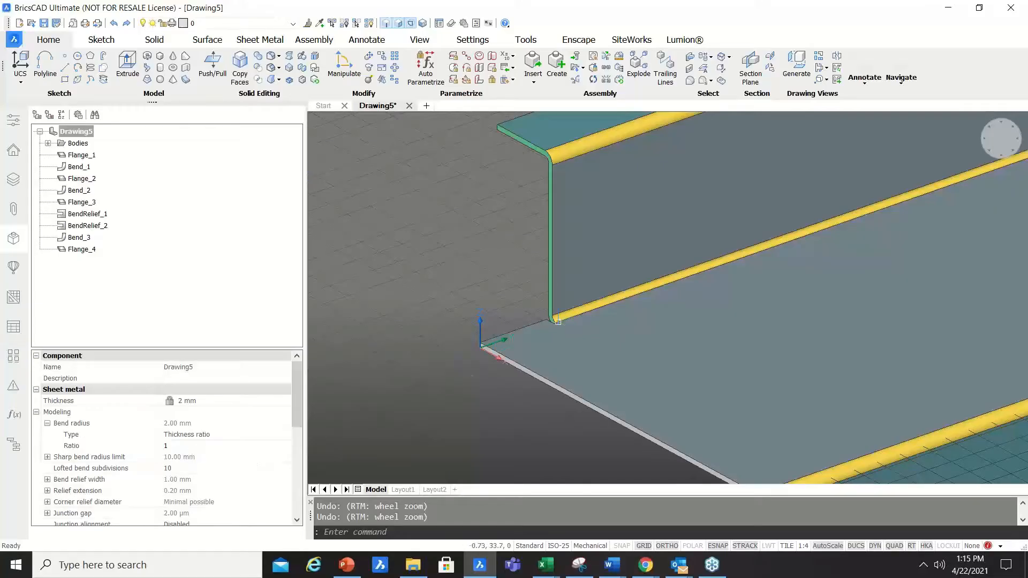
scroll(553, 319, up, 6)
click(185, 446)
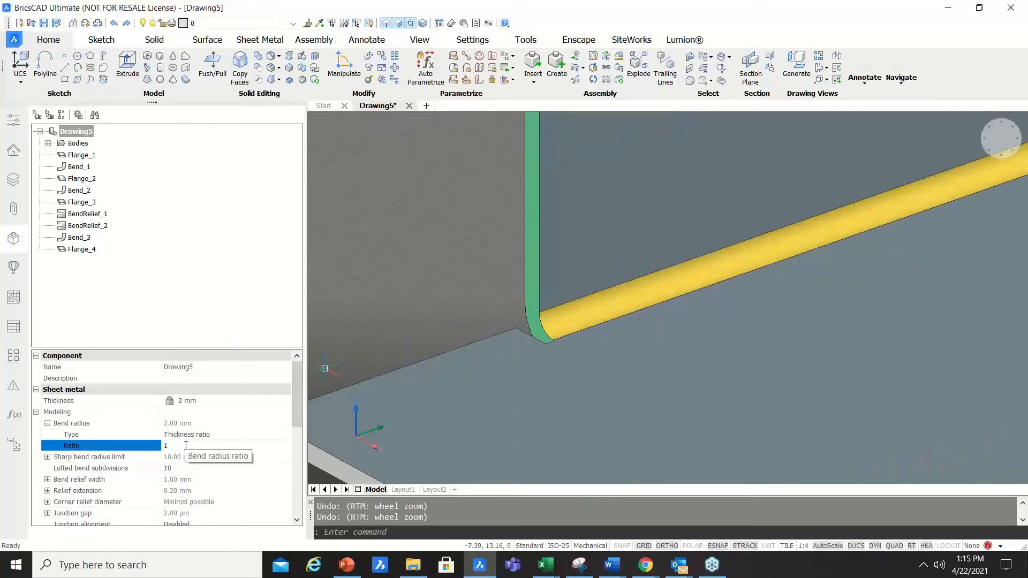
key(Return)
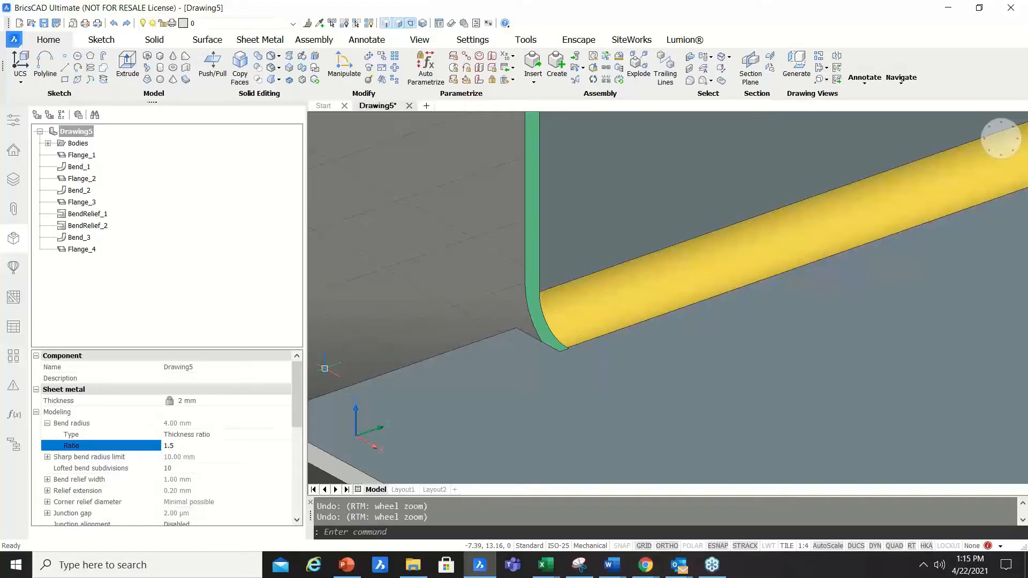
key(Return)
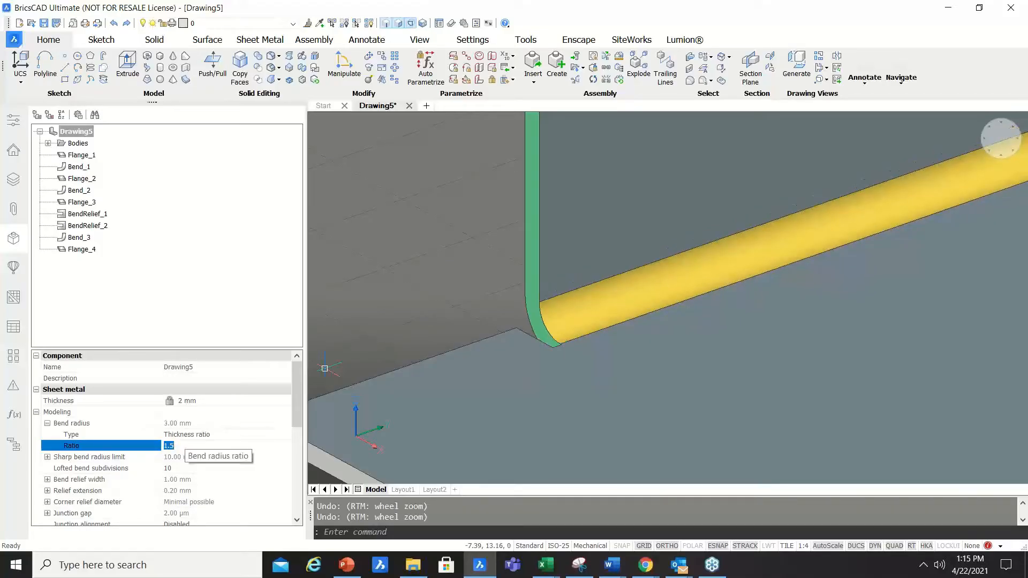
Examine the type options available for the sheet metal bend relief width.
scroll(205, 440, down, 2)
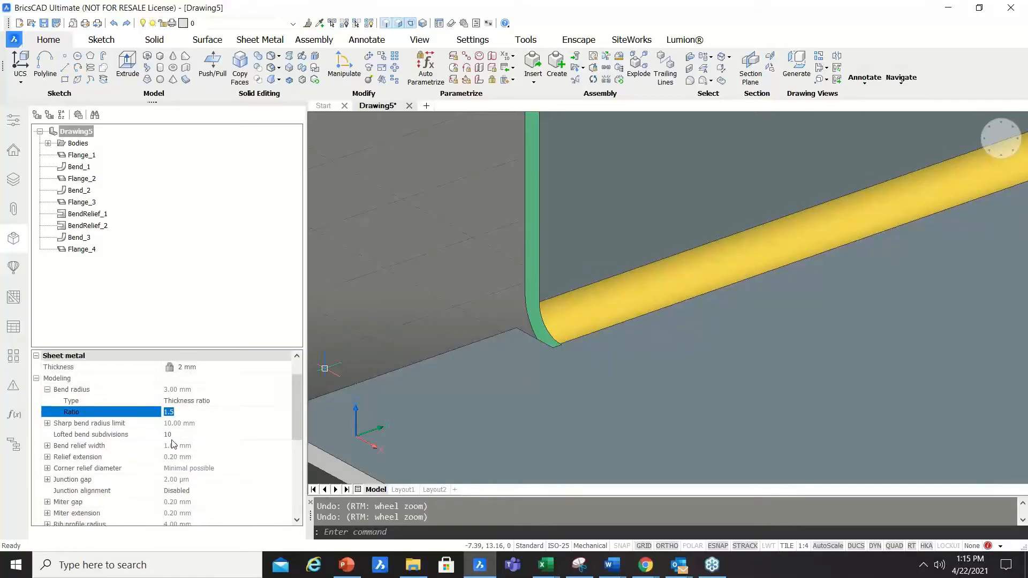
click(48, 413)
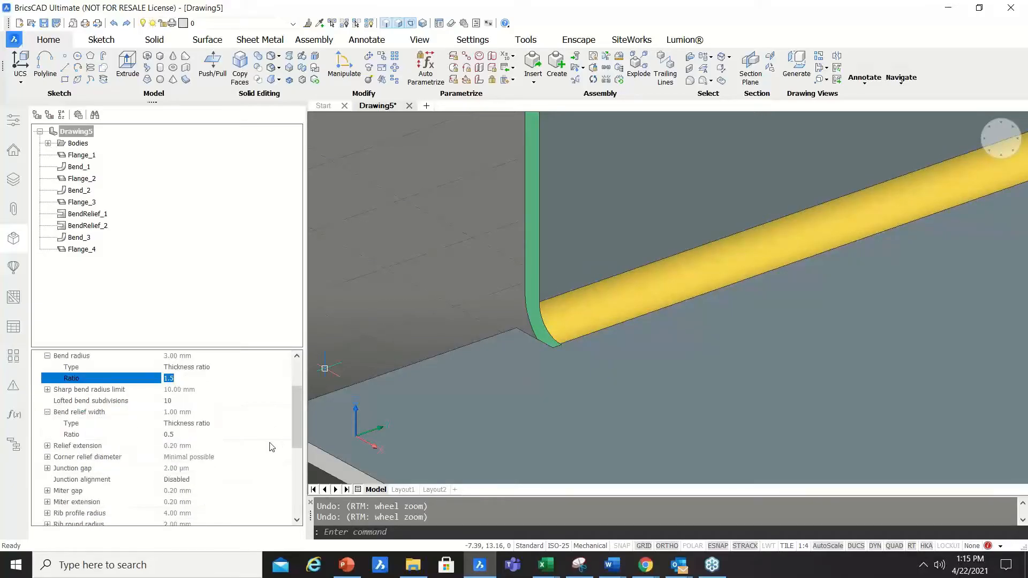
click(287, 424)
click(287, 425)
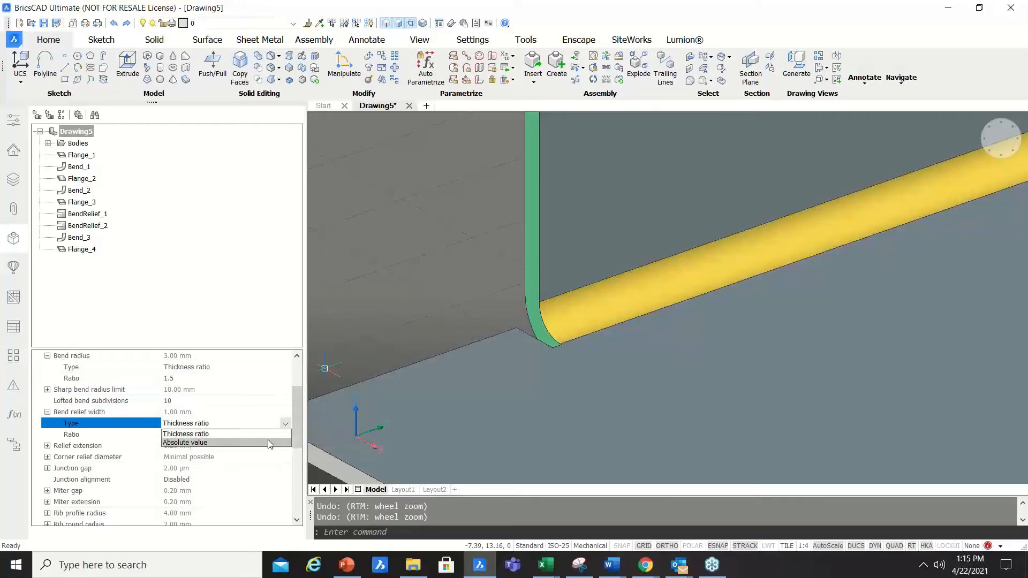
click(287, 423)
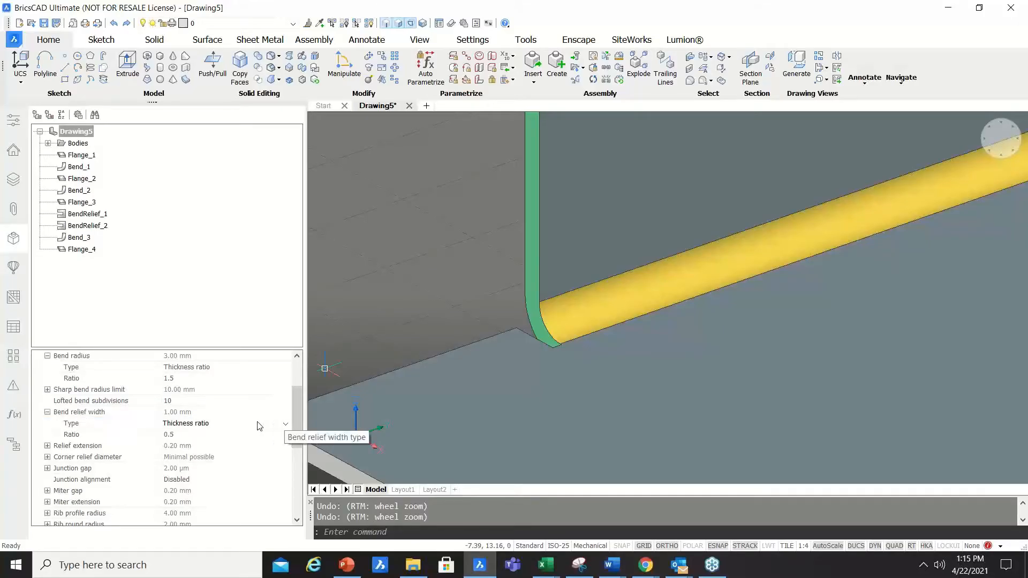
Review the unfolding parameters, including the default K-factor and the hem relative bend deduction.
scroll(230, 420, down, 5)
click(214, 469)
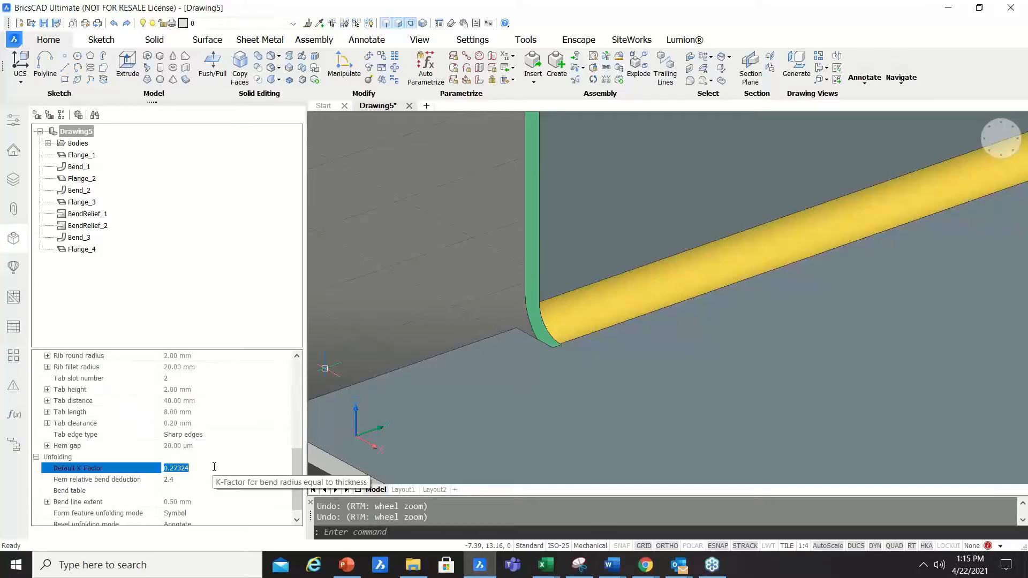
click(204, 480)
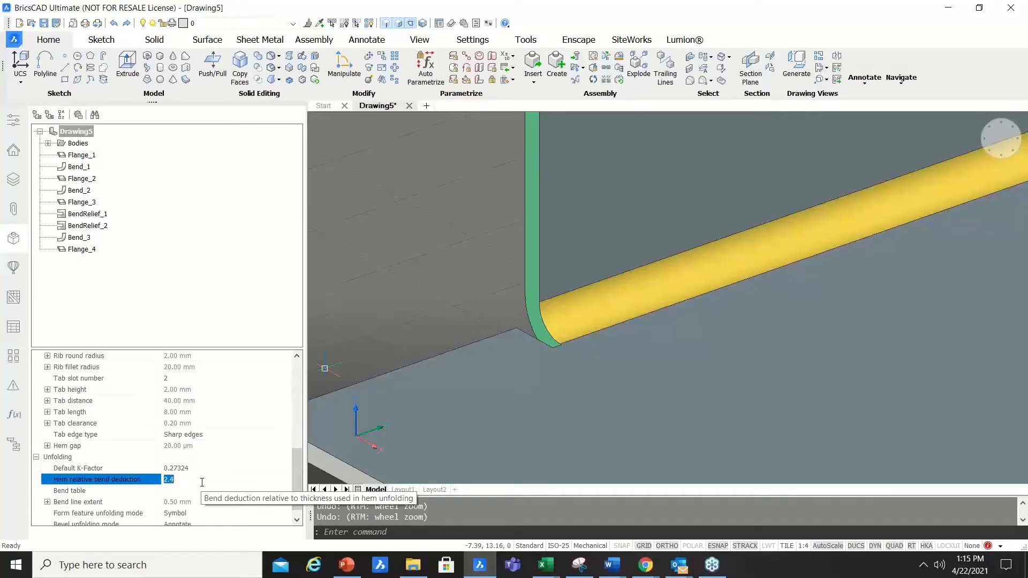
scroll(155, 444, down, 1)
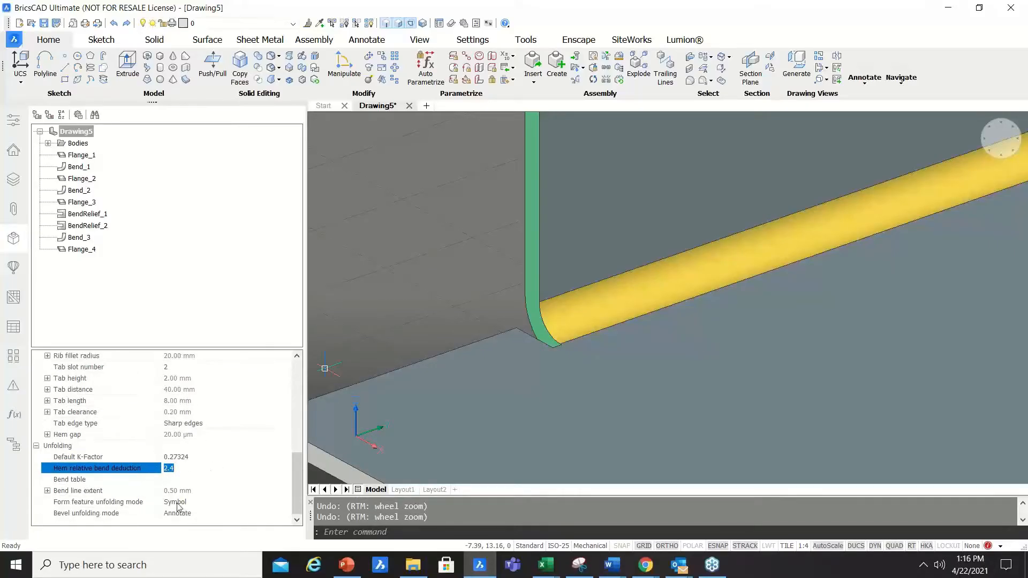
scroll(116, 482, up, 3)
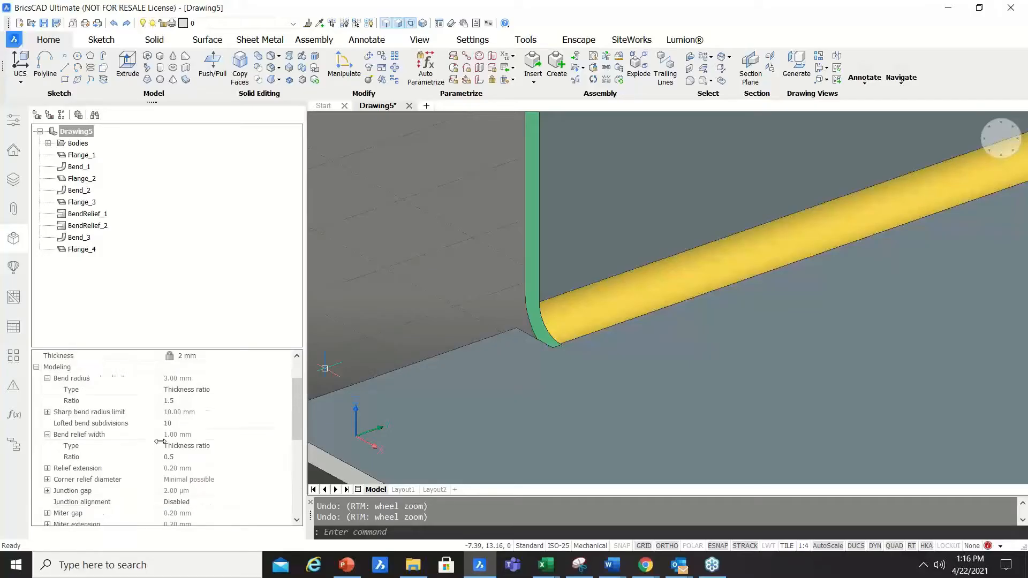
scroll(193, 367, up, 1)
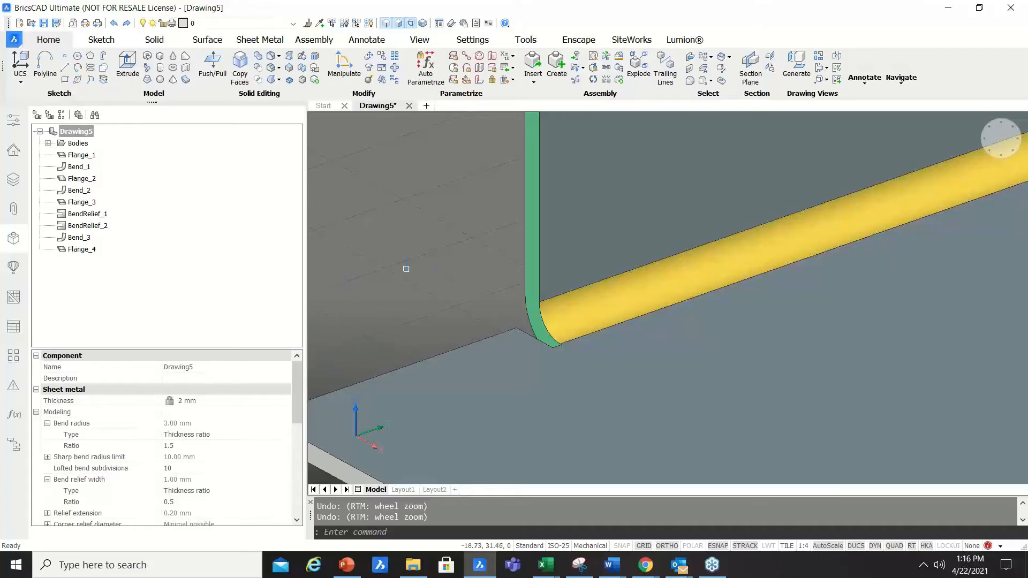
Highlight BendRelief_1, Flange_4, Bend_2 and Flange_2 in the model one after another to inspect their properties.
key(Escape)
scroll(522, 286, down, 3)
scroll(522, 286, up, 2)
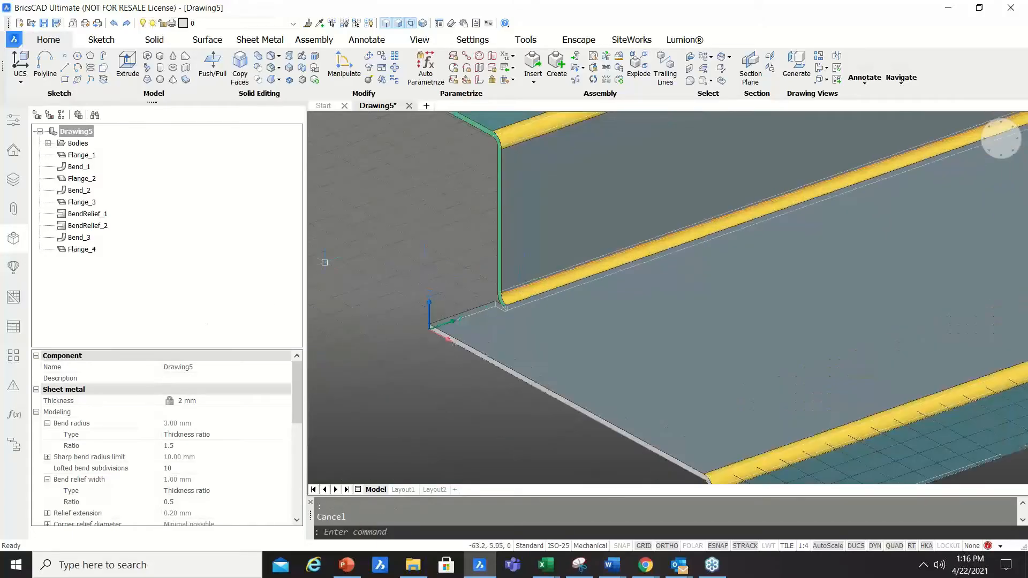
click(84, 215)
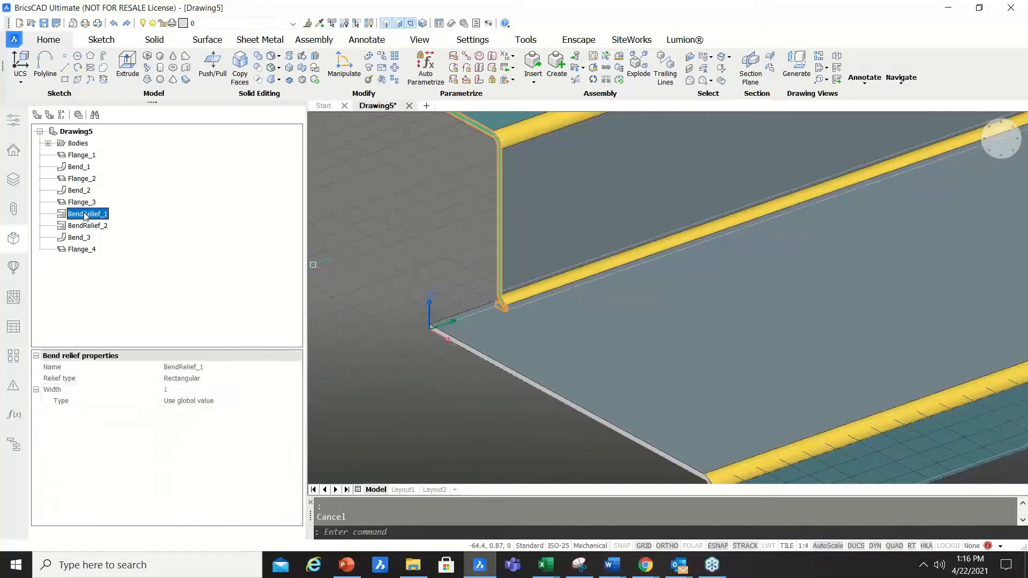
click(92, 250)
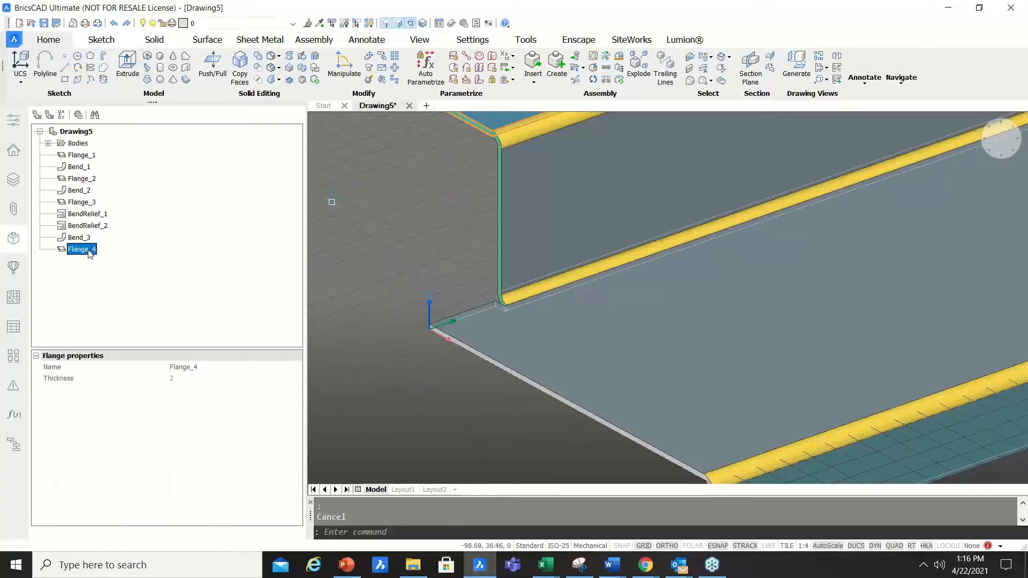
click(83, 192)
click(81, 179)
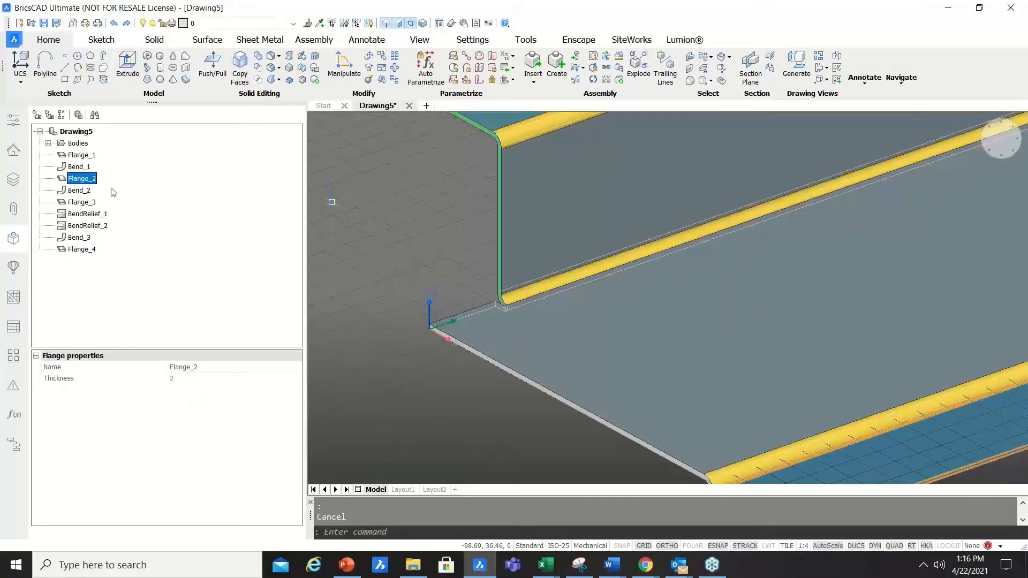
scroll(421, 292, down, 4)
scroll(421, 289, up, 4)
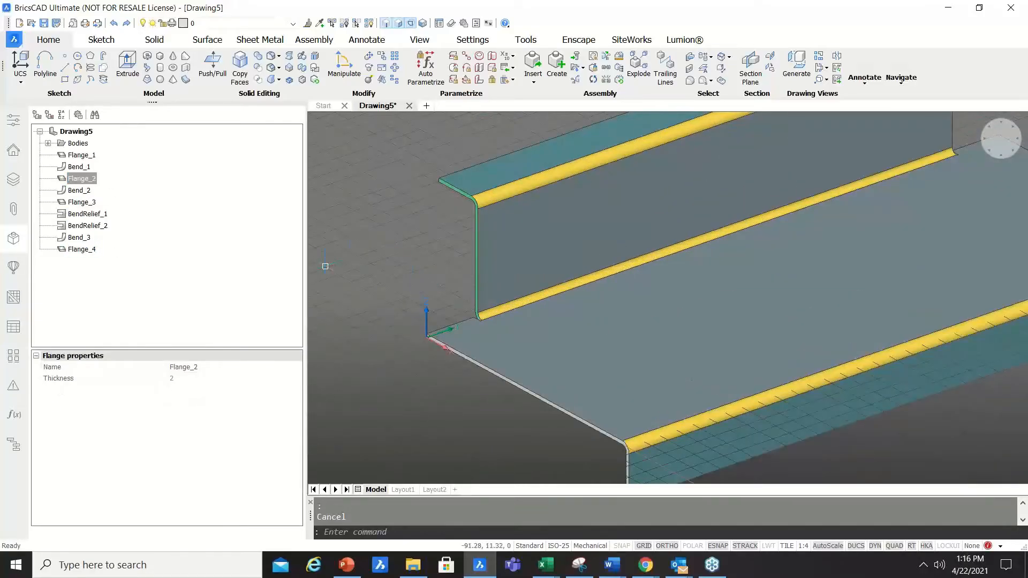
Add a 60 mm downward edge flange at 90° along the base plate's 150 mm side edge, adjoining the existing downward flange.
scroll(424, 223, down, 5)
shift+middle_drag(435, 333, 461, 301)
scroll(485, 304, up, 4)
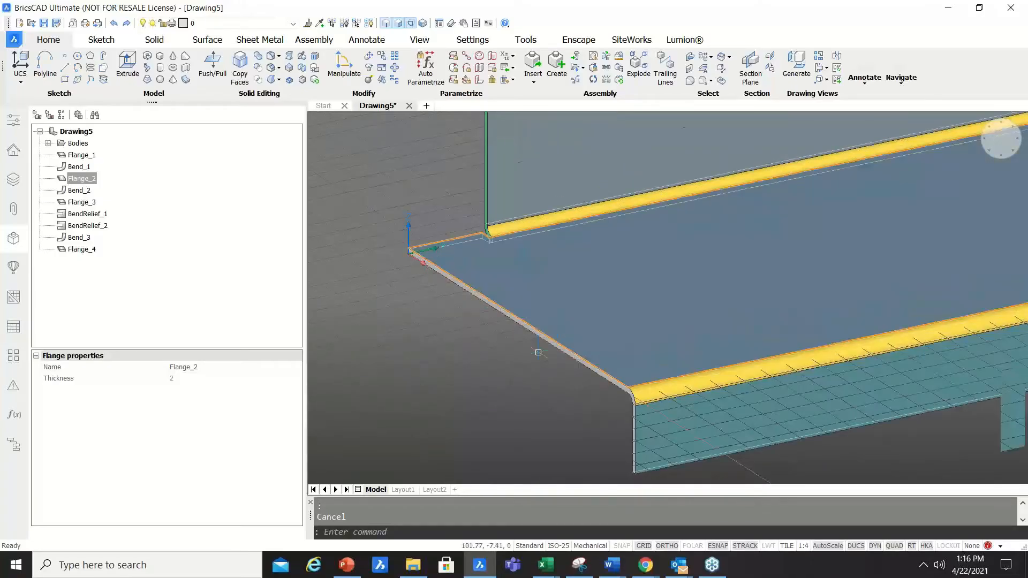
scroll(538, 352, up, 4)
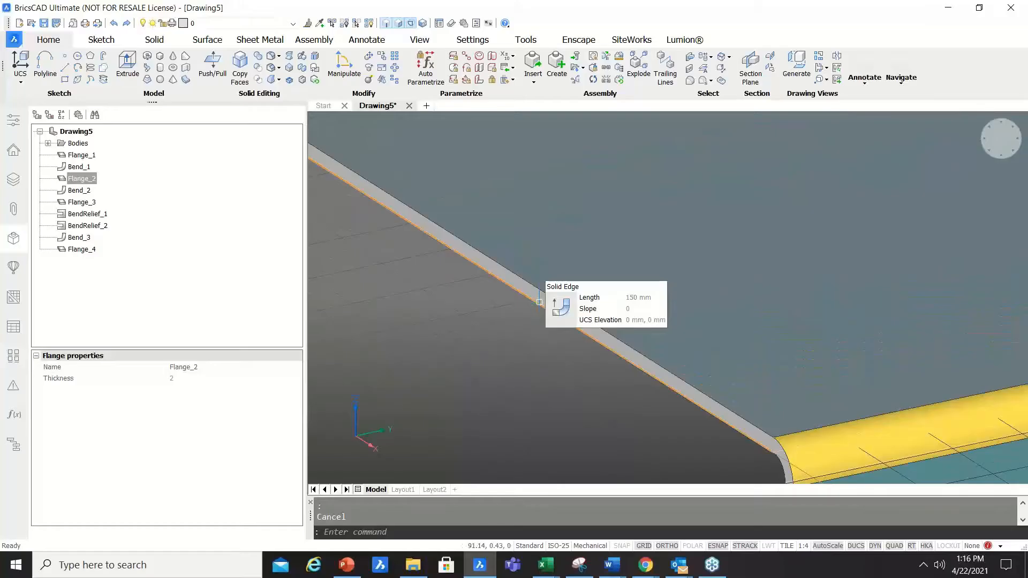
key(Escape)
scroll(484, 334, down, 6)
shift+middle_drag(439, 343, 739, 374)
scroll(682, 374, up, 6)
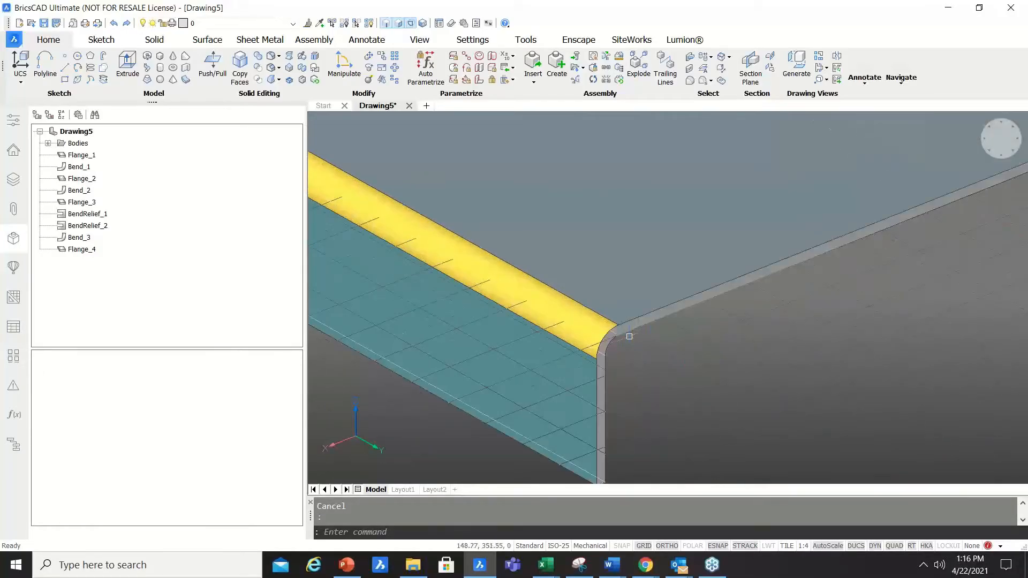
click(640, 332)
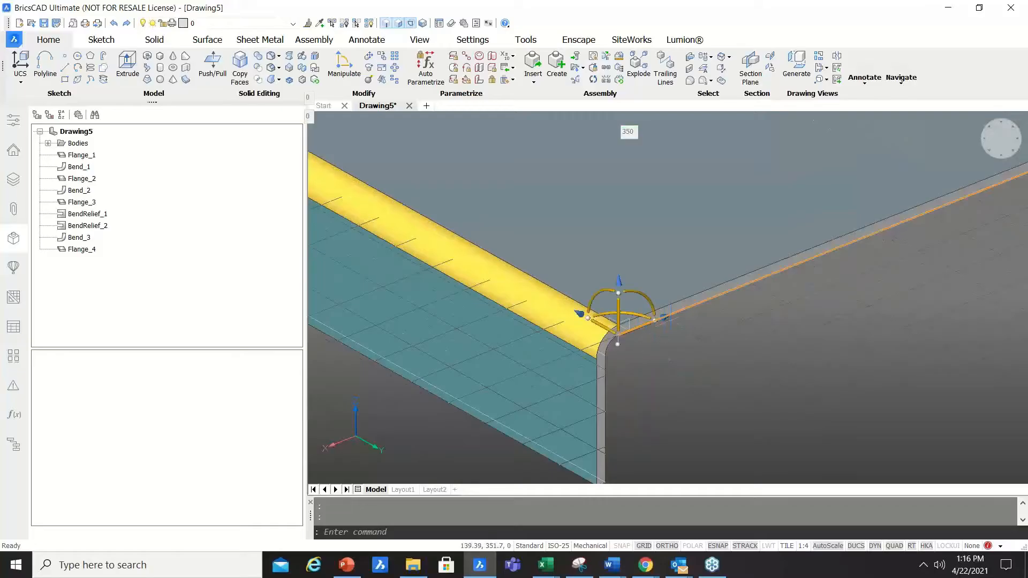
scroll(664, 318, down, 1)
key(Escape)
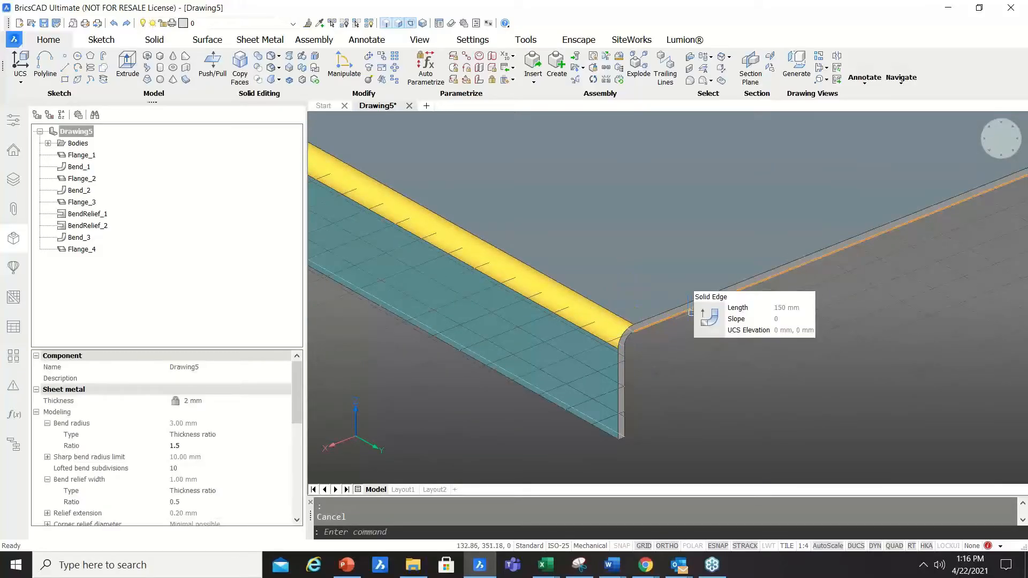
click(712, 324)
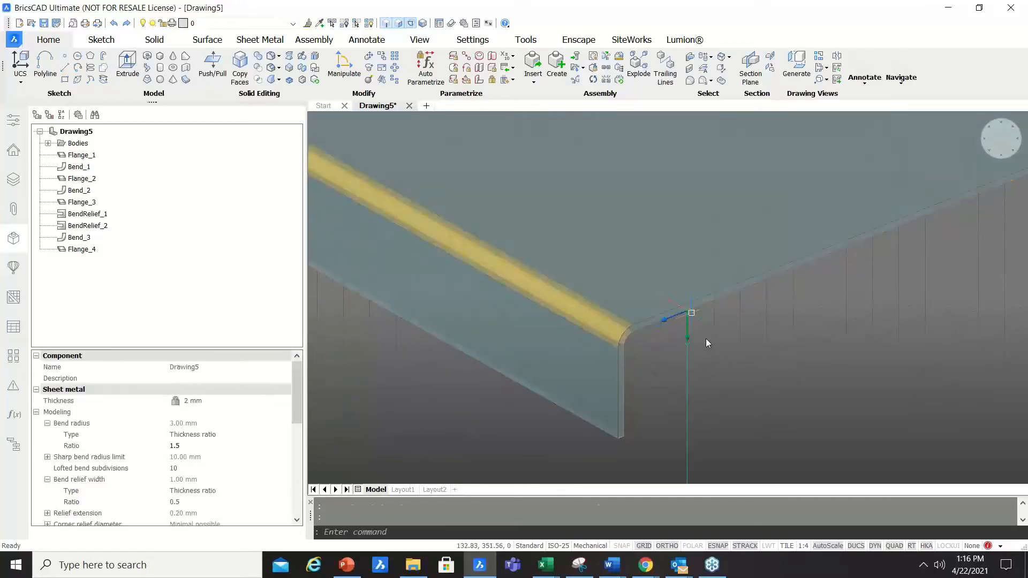
scroll(697, 380, up, 2)
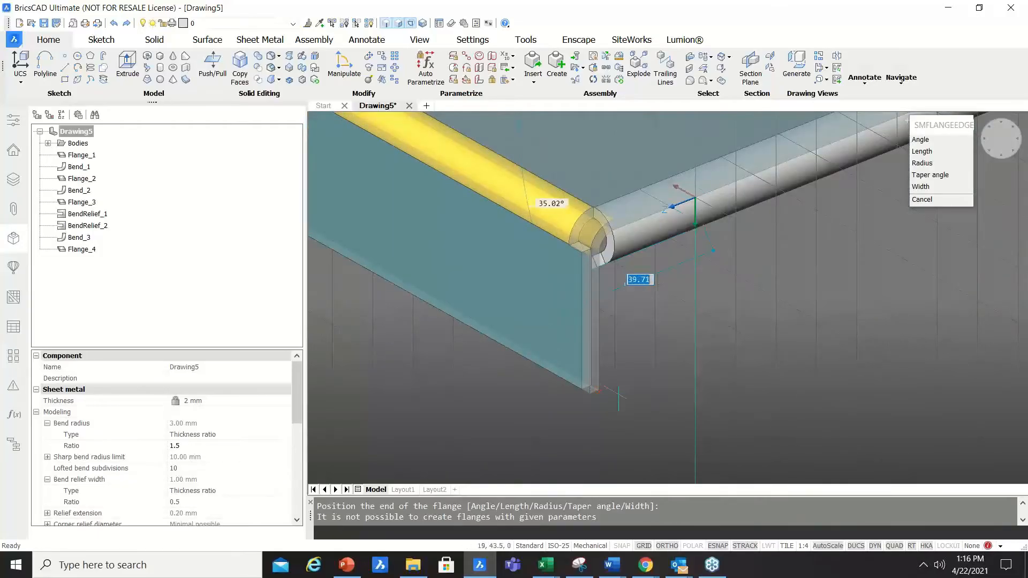
scroll(727, 365, down, 2)
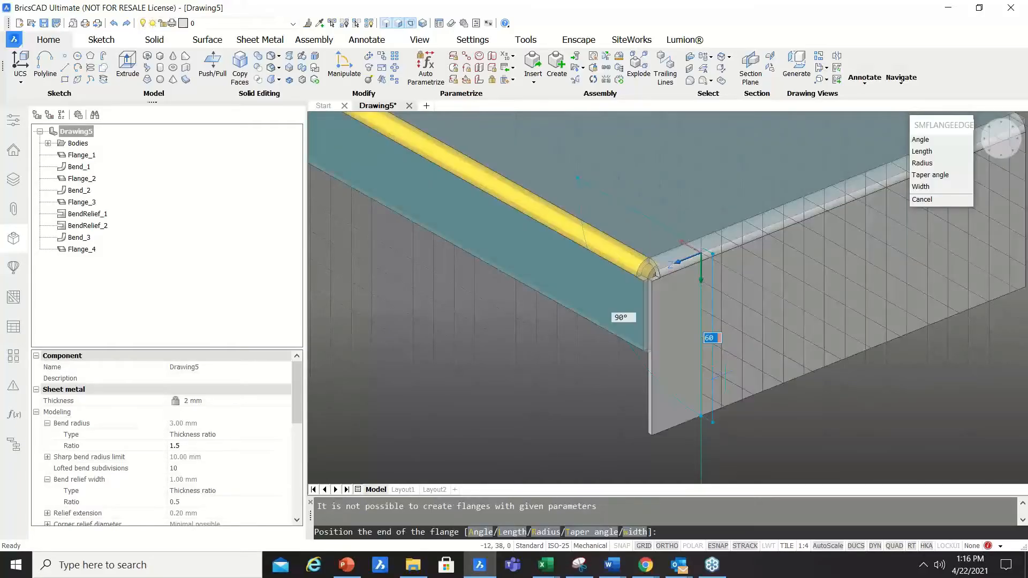
click(723, 375)
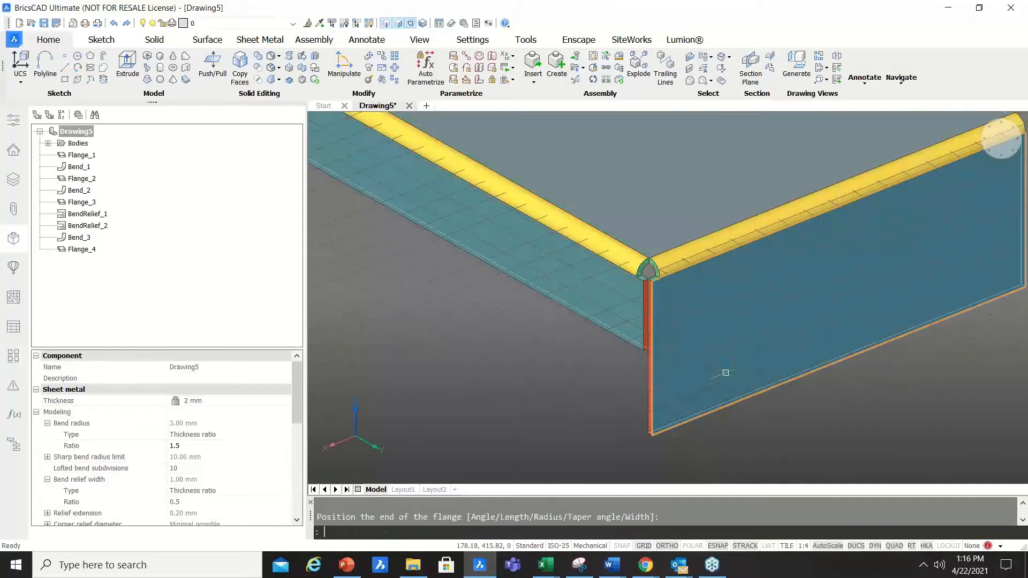
key(Escape)
Switch the corner junction between the two downward flanges so that the new flange overlaps the end of the adjacent one.
scroll(671, 284, up, 5)
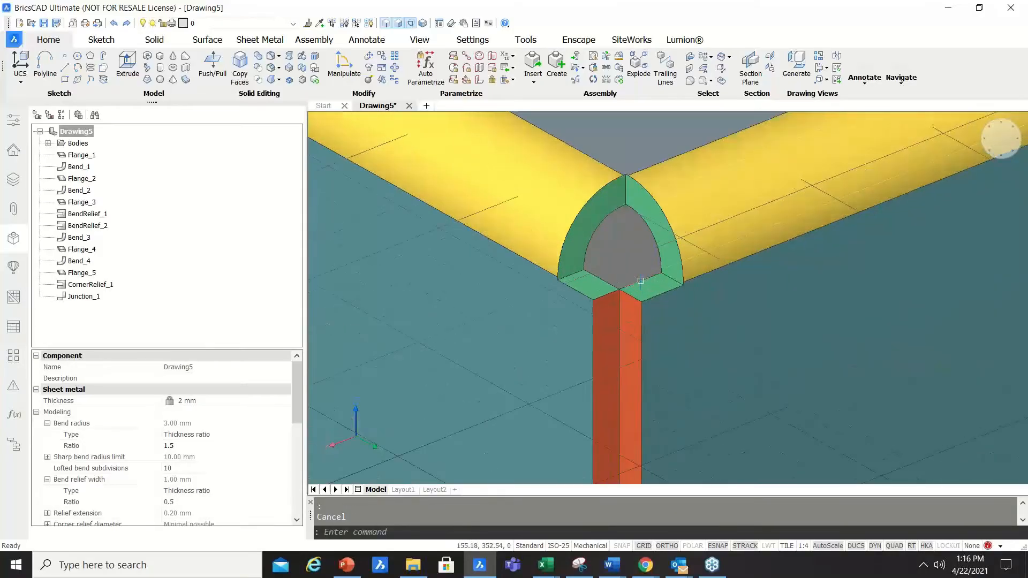
scroll(632, 262, up, 2)
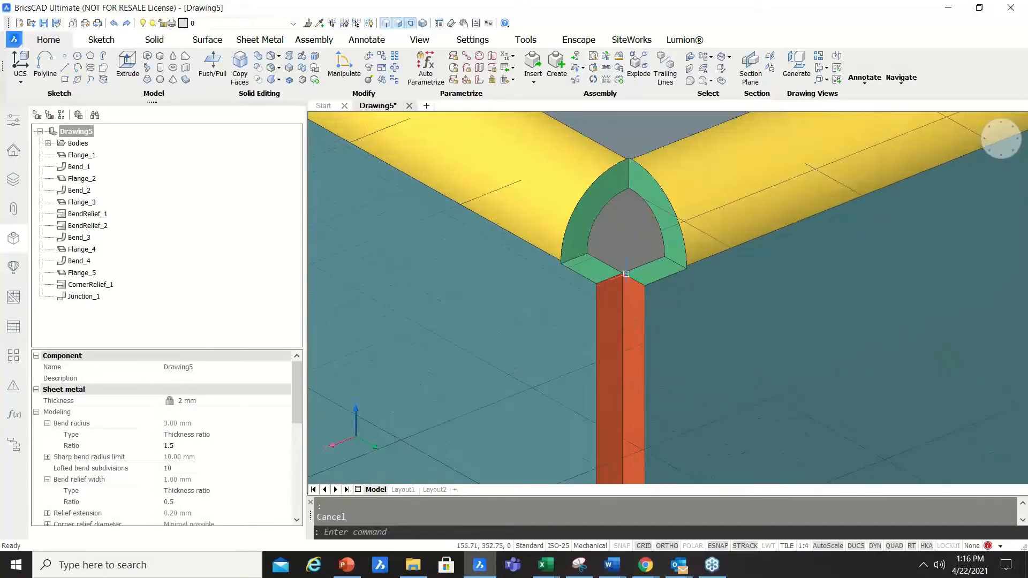
scroll(634, 303, down, 3)
scroll(626, 300, up, 3)
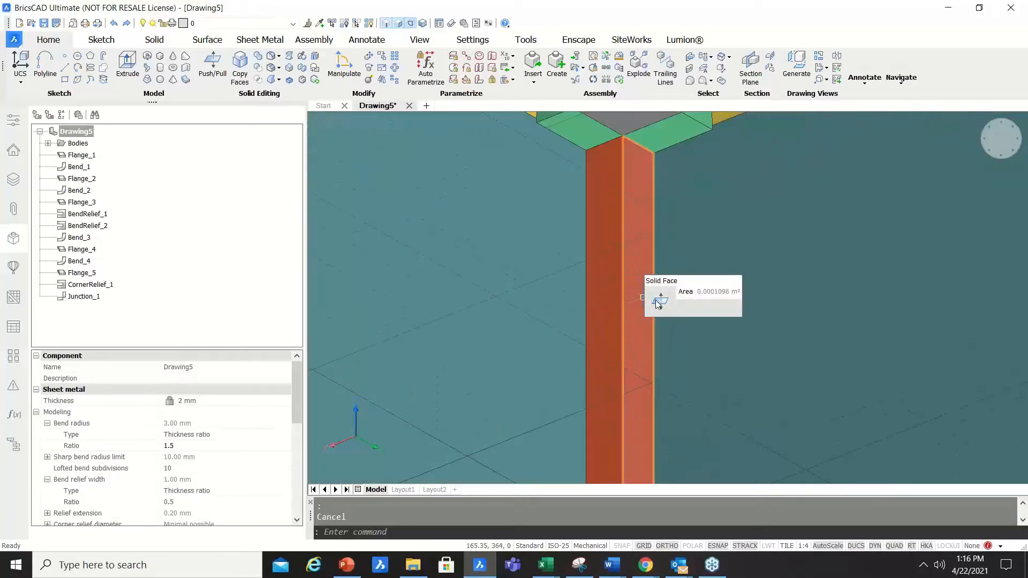
mouse_move(661, 300)
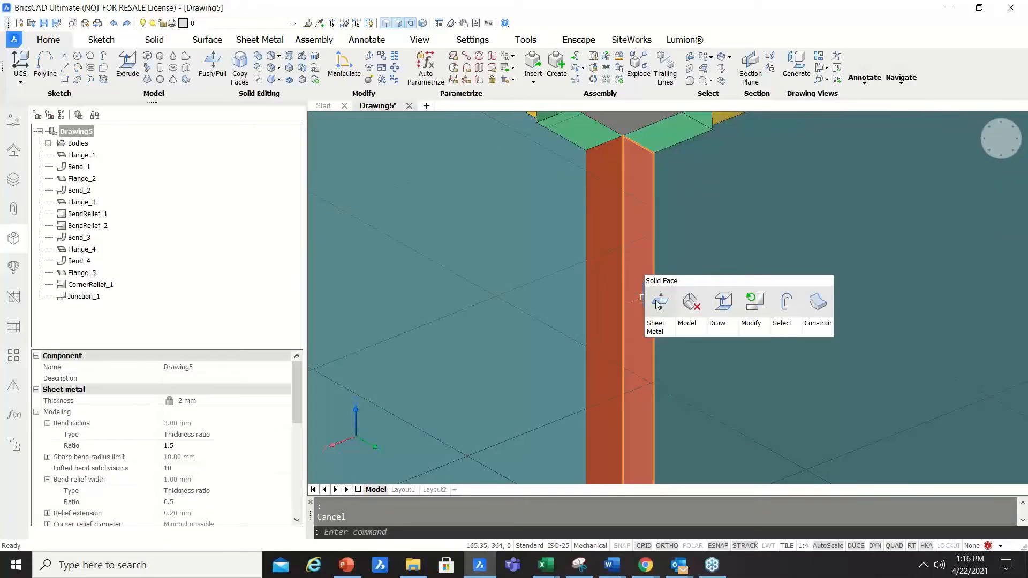
click(755, 308)
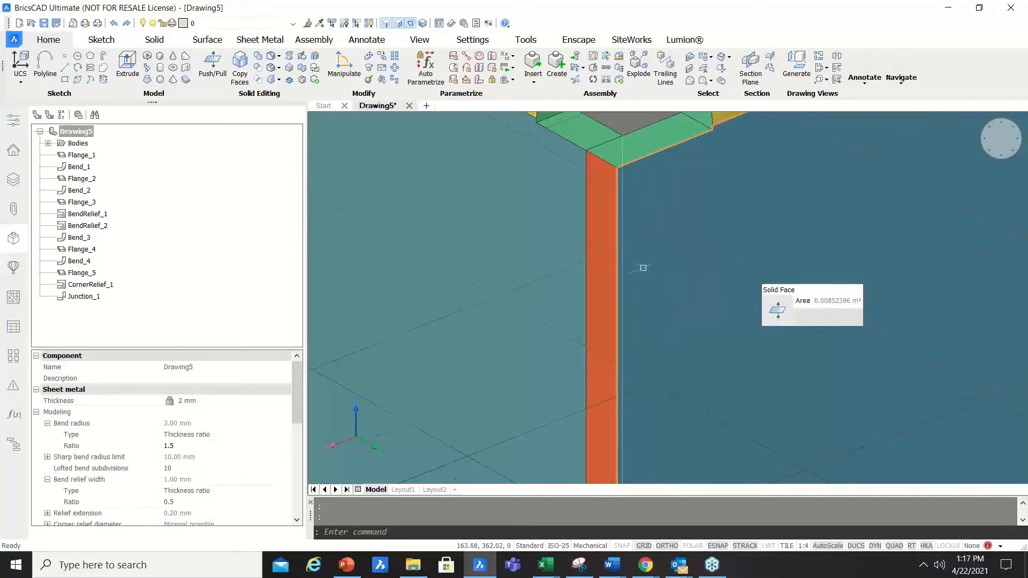
Undo the 60 mm side edge flange together with its bend, corner relief and junction.
shift+middle_drag(643, 268, 891, 213)
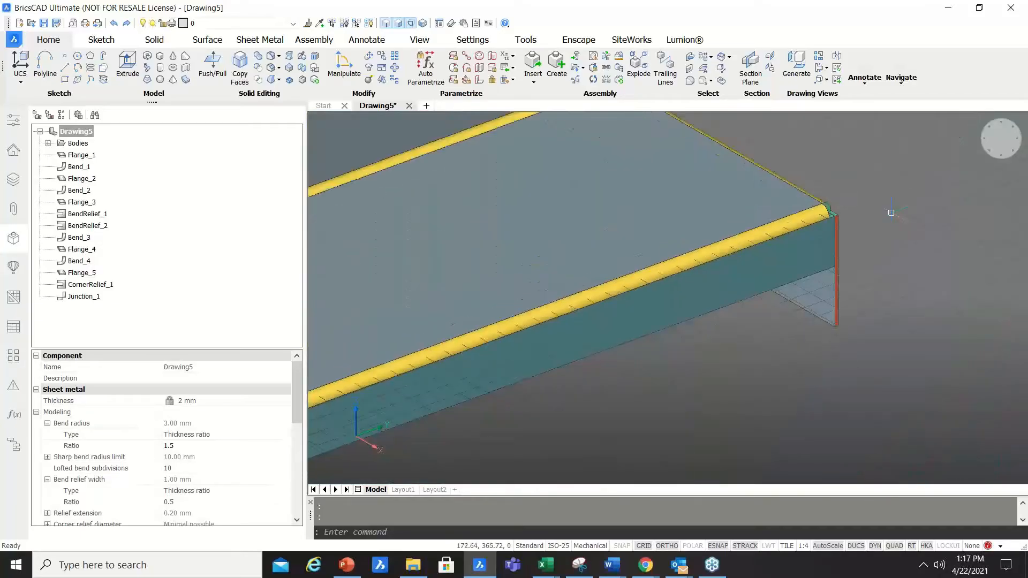
scroll(891, 212, down, 3)
scroll(650, 249, up, 6)
mouse_move(567, 273)
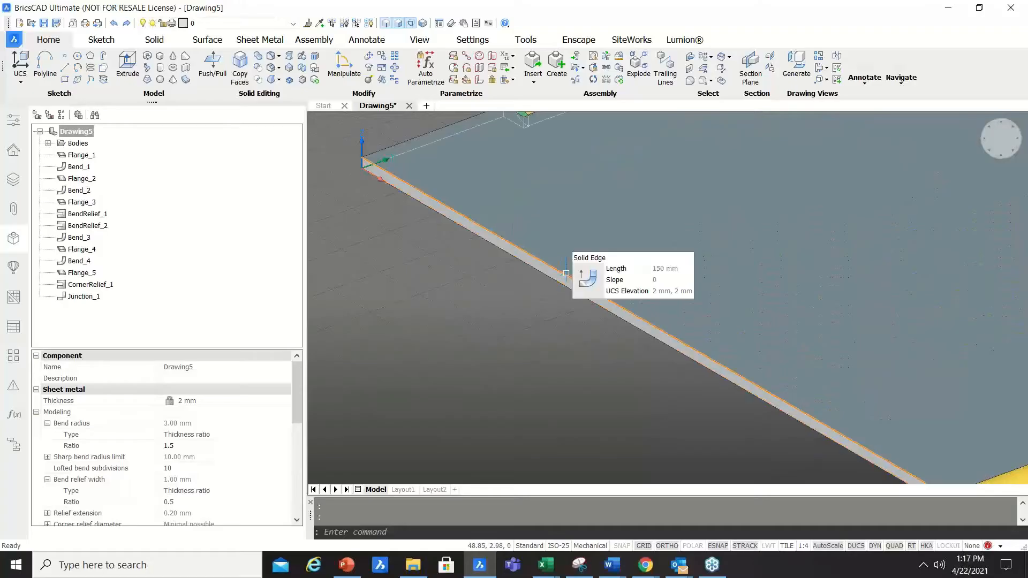
scroll(566, 273, down, 4)
shift+middle_drag(527, 267, 716, 260)
scroll(586, 292, up, 5)
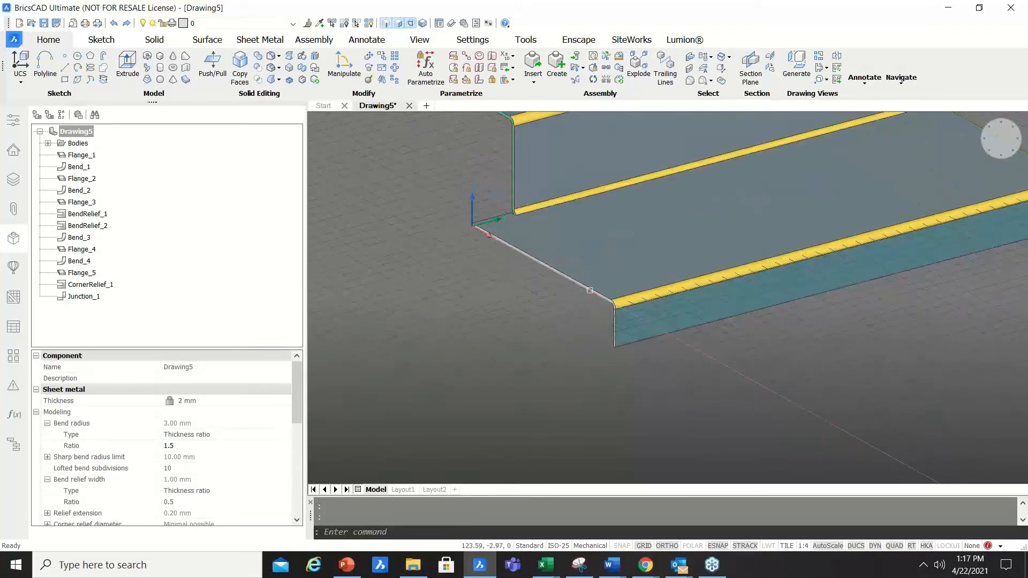
key(ctrl+z)
key(ctrl+z)
key(ctrl+z)
key(ctrl+z)
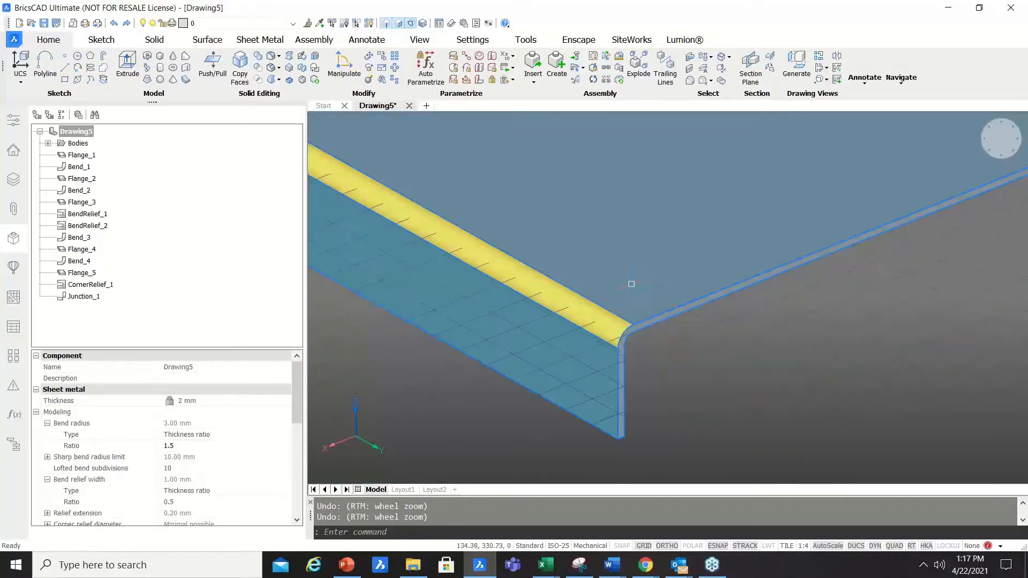
scroll(664, 335, up, 1)
key(Escape)
Add 60 mm downward edge flanges at 90° along both 150 mm side edges of the base plate at once.
scroll(776, 308, down, 5)
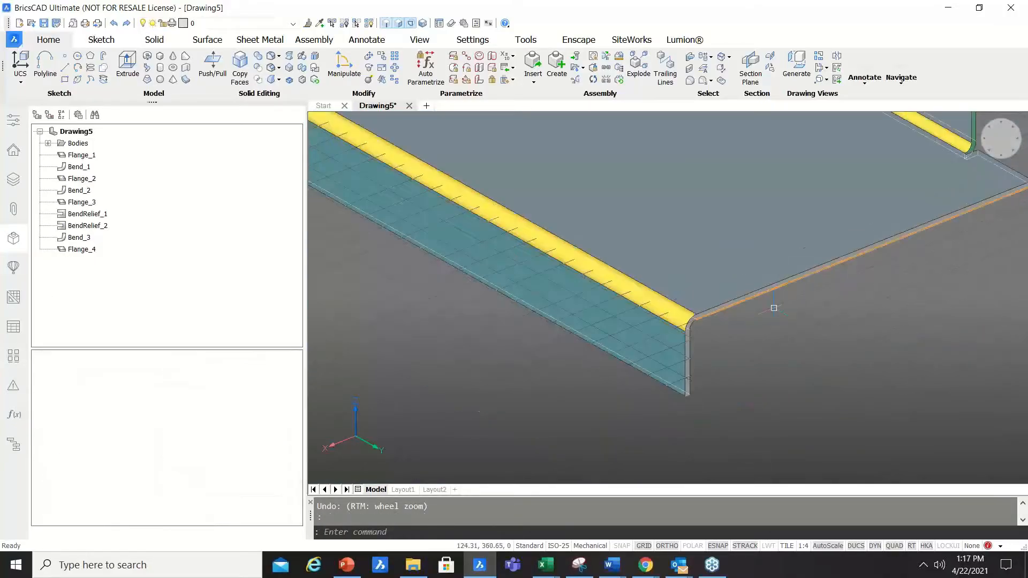
shift+middle_drag(656, 292, 900, 337)
scroll(494, 308, up, 5)
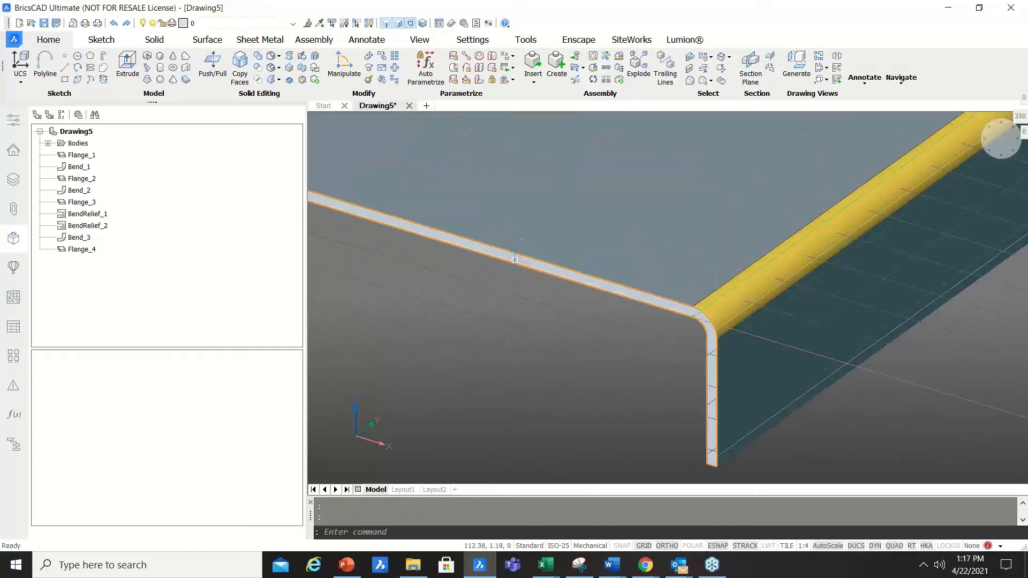
scroll(510, 260, up, 3)
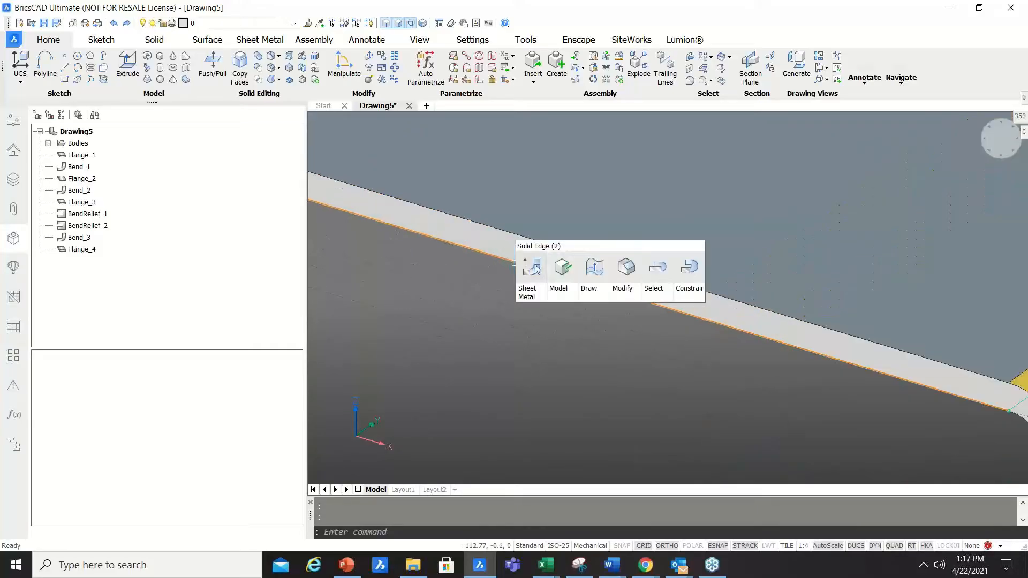
click(529, 270)
scroll(535, 262, down, 3)
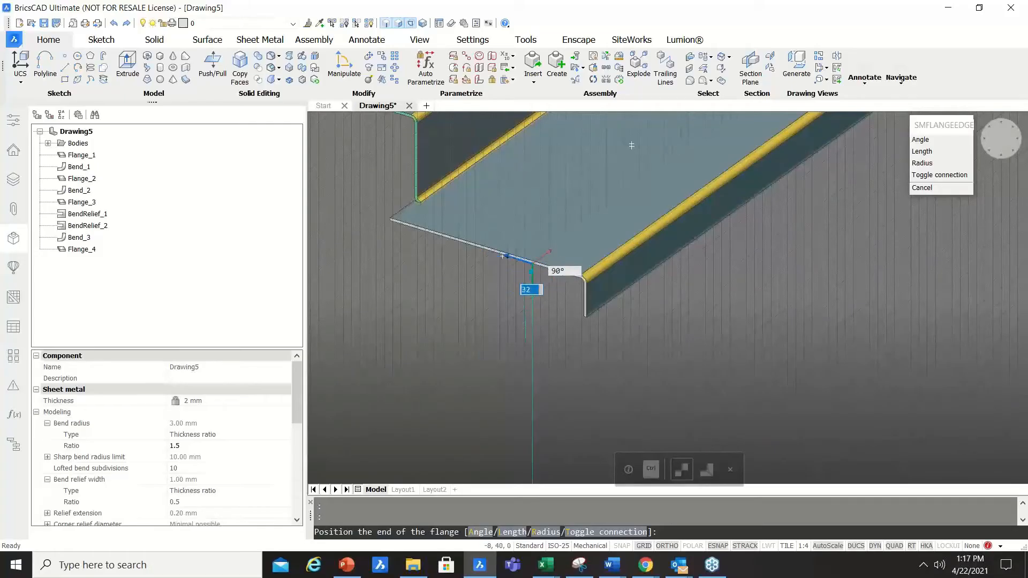
shift+middle_drag(513, 341, 379, 340)
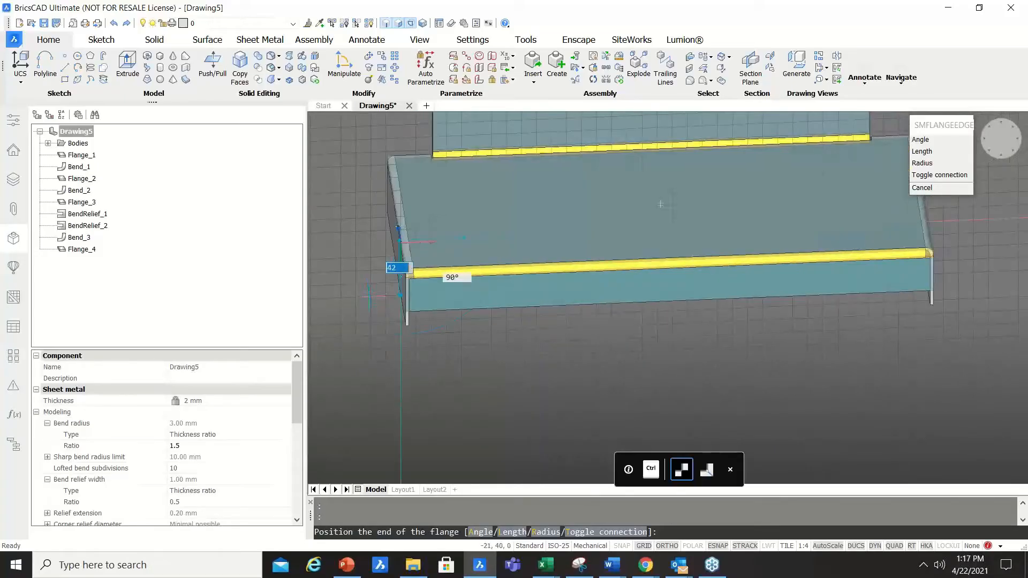
scroll(348, 276, up, 2)
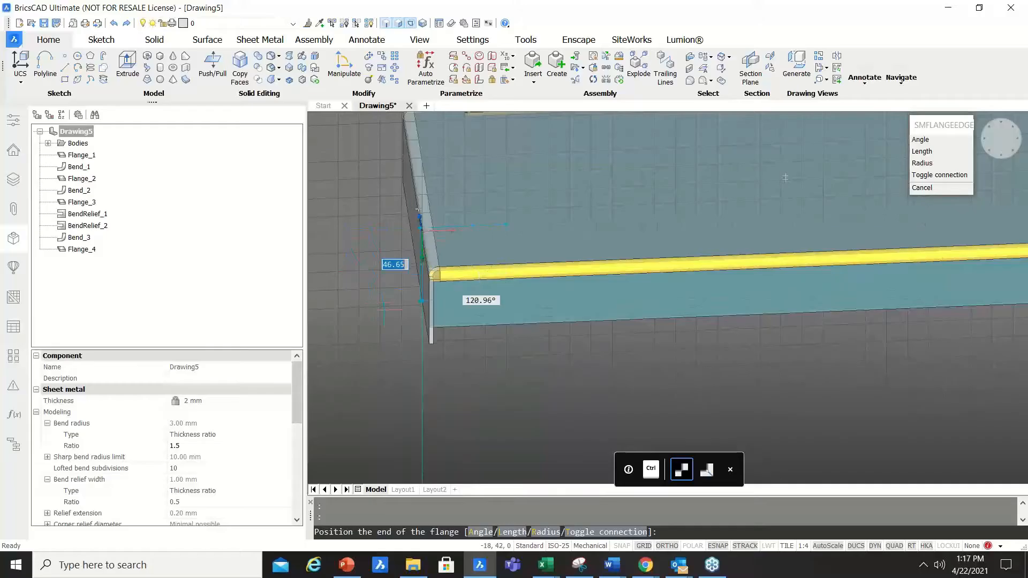
shift+middle_drag(378, 302, 447, 324)
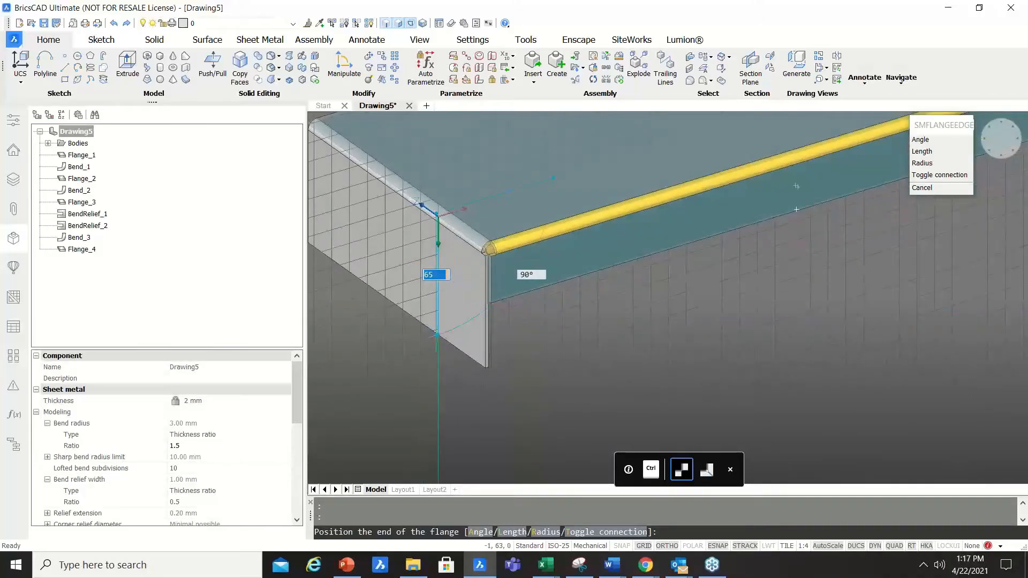
text(60)
key(Return)
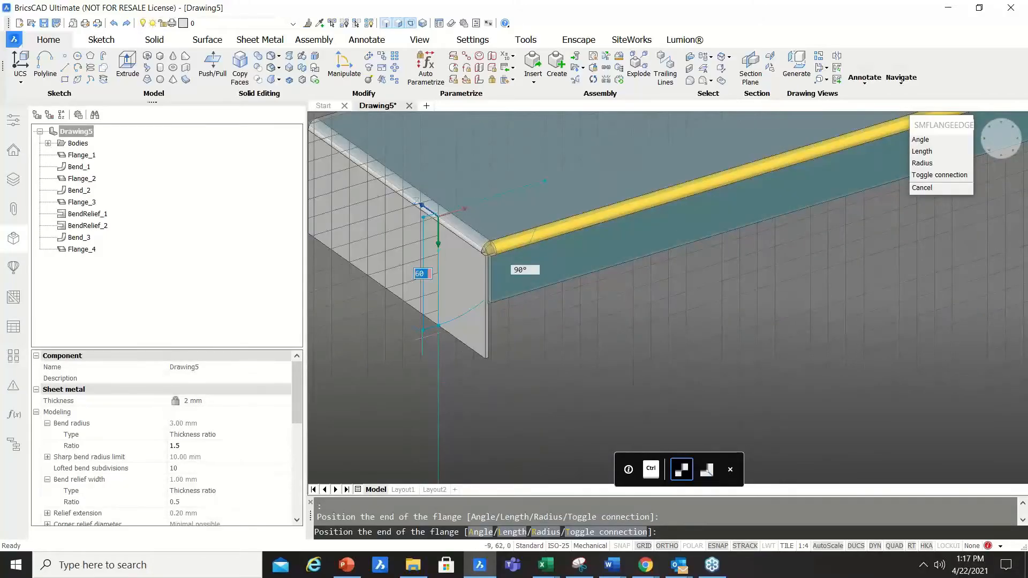
Add 40 mm outward edge flanges at 90° along the rear vertical edges of both side flanges.
scroll(533, 274, down, 5)
scroll(501, 245, up, 2)
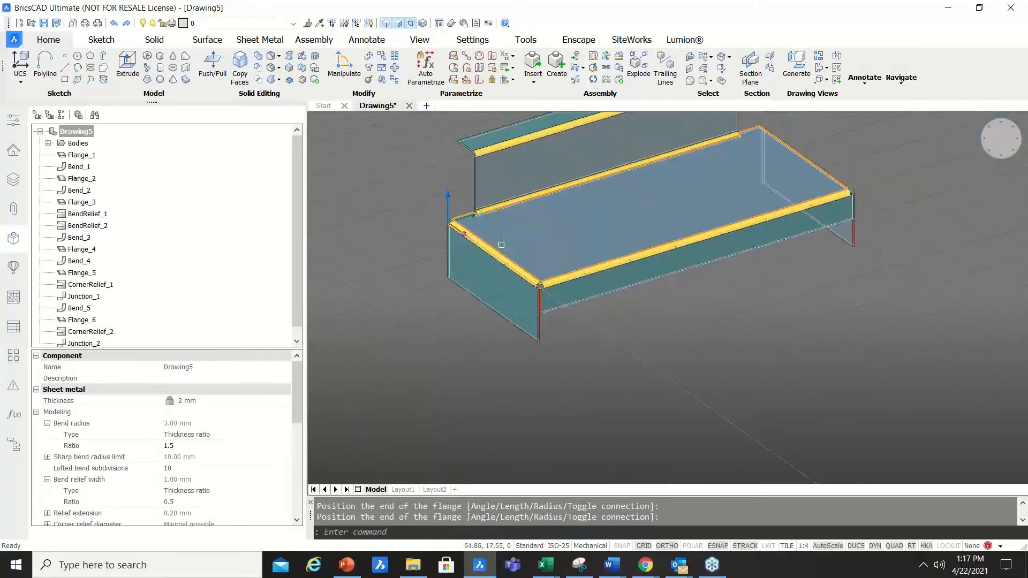
scroll(432, 236, up, 6)
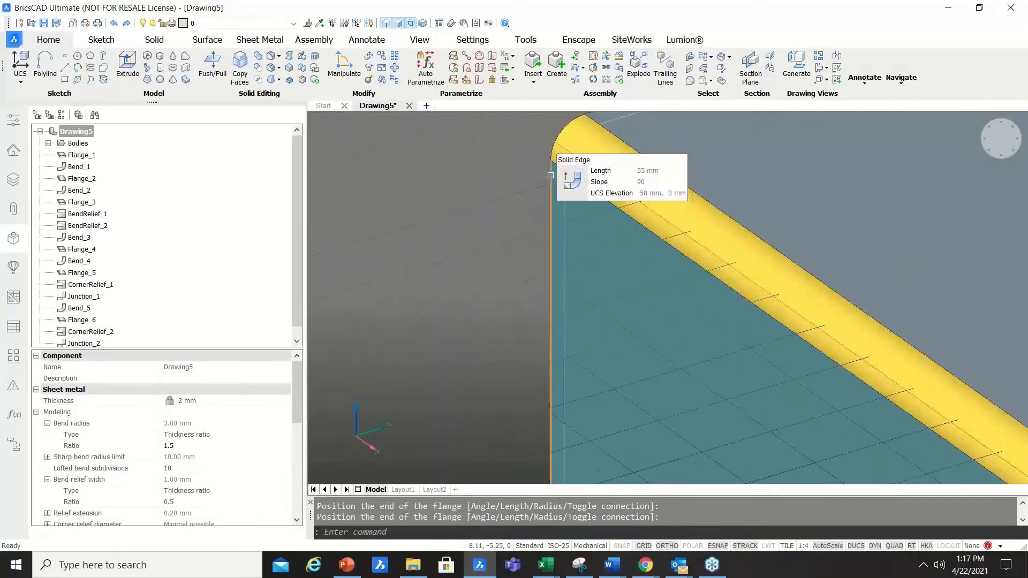
key(Escape)
scroll(482, 292, down, 6)
shift+middle_drag(470, 294, 447, 298)
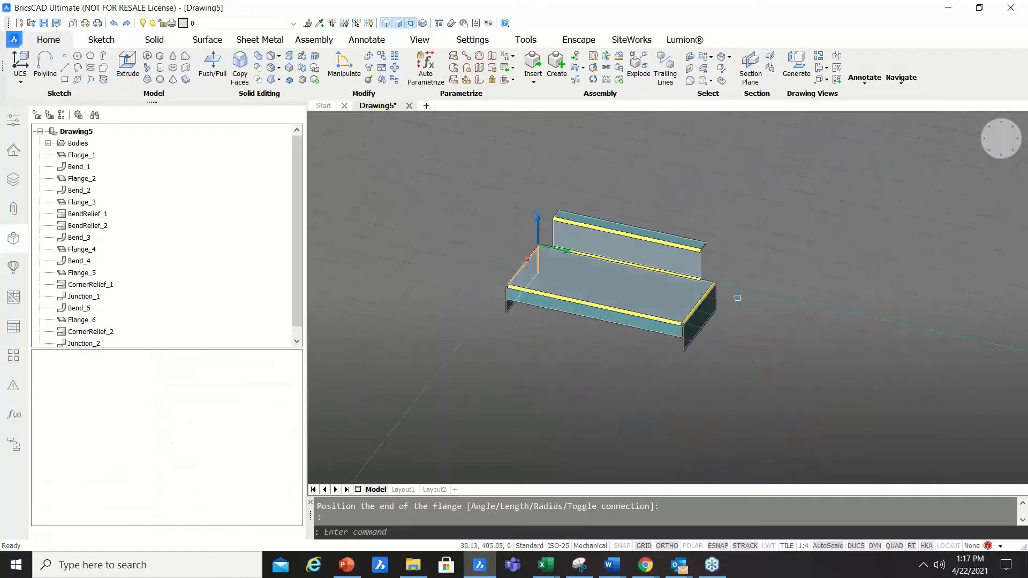
scroll(692, 287, up, 6)
key(Escape)
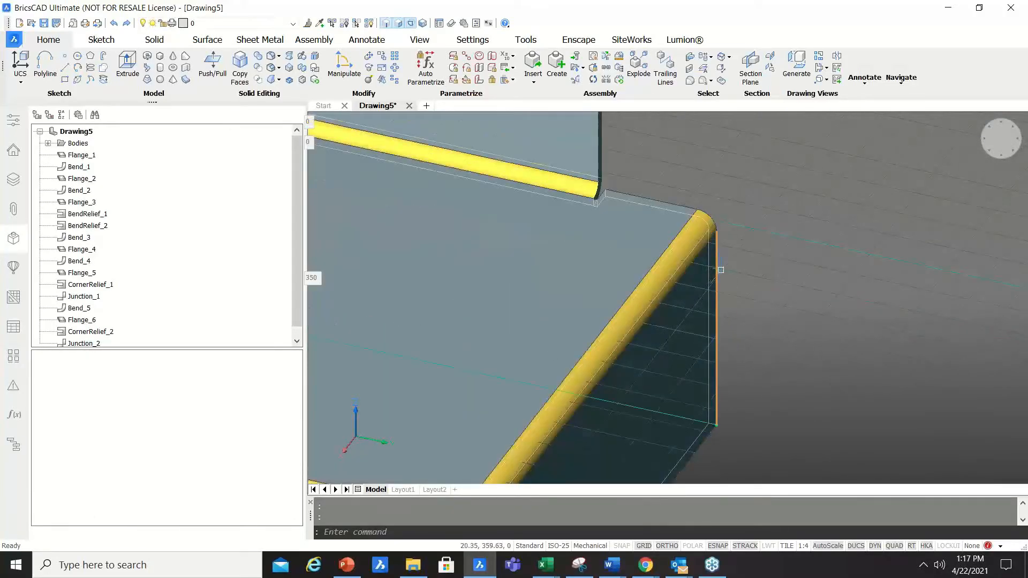
click(742, 278)
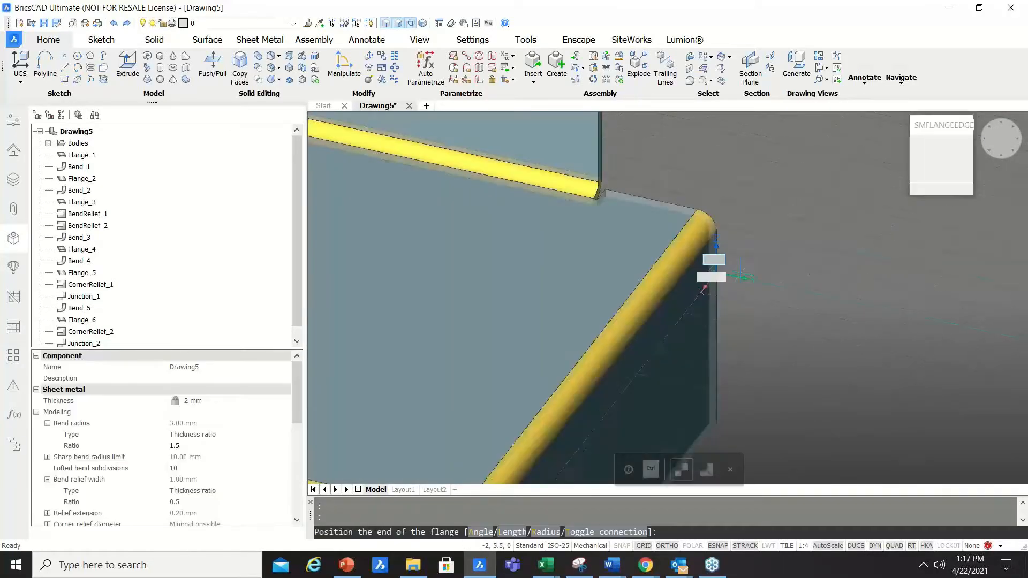
scroll(750, 278, down, 1)
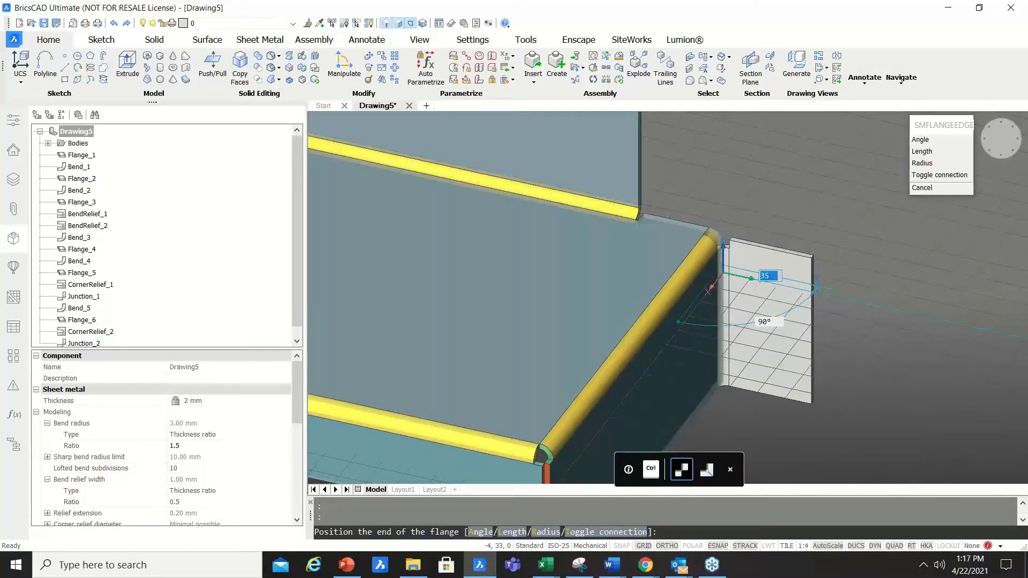
key(Tab)
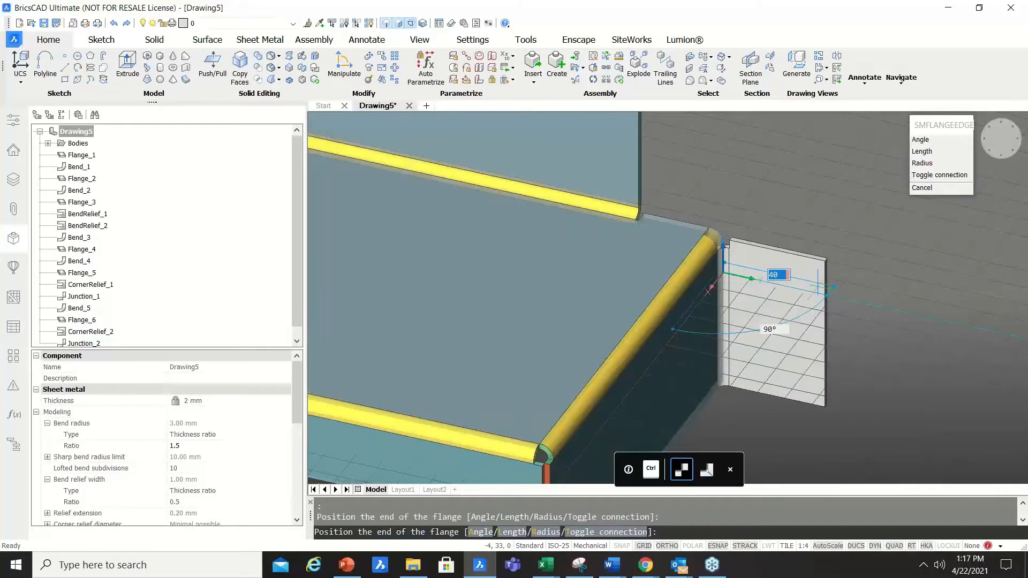
key(Return)
key(Escape)
Examine the new outward flanges from both ends, and browse the form features in the library's Sheet Metal category.
scroll(842, 241, down, 3)
shift+middle_drag(774, 287, 874, 294)
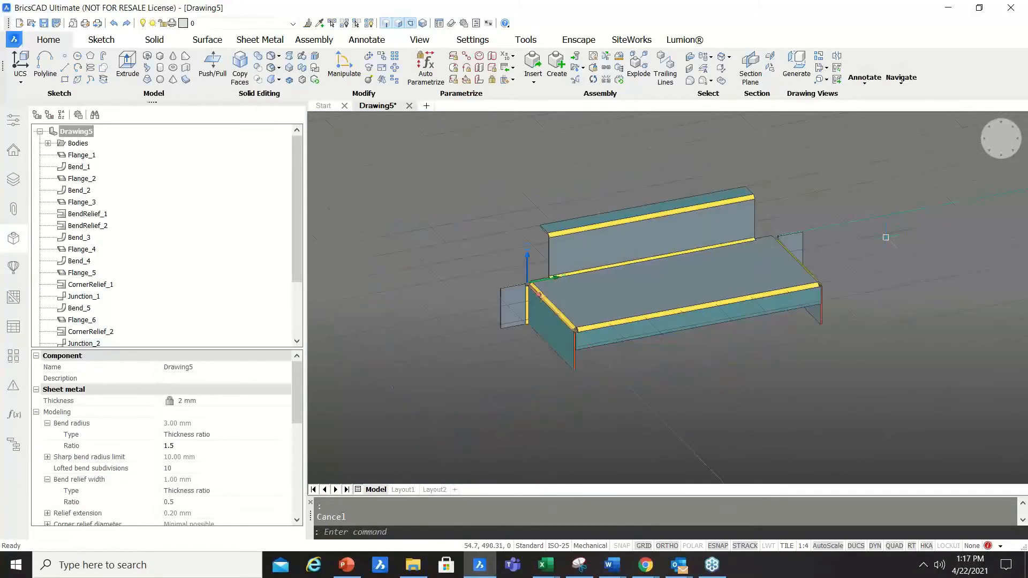
scroll(535, 321, up, 2)
scroll(535, 321, up, 5)
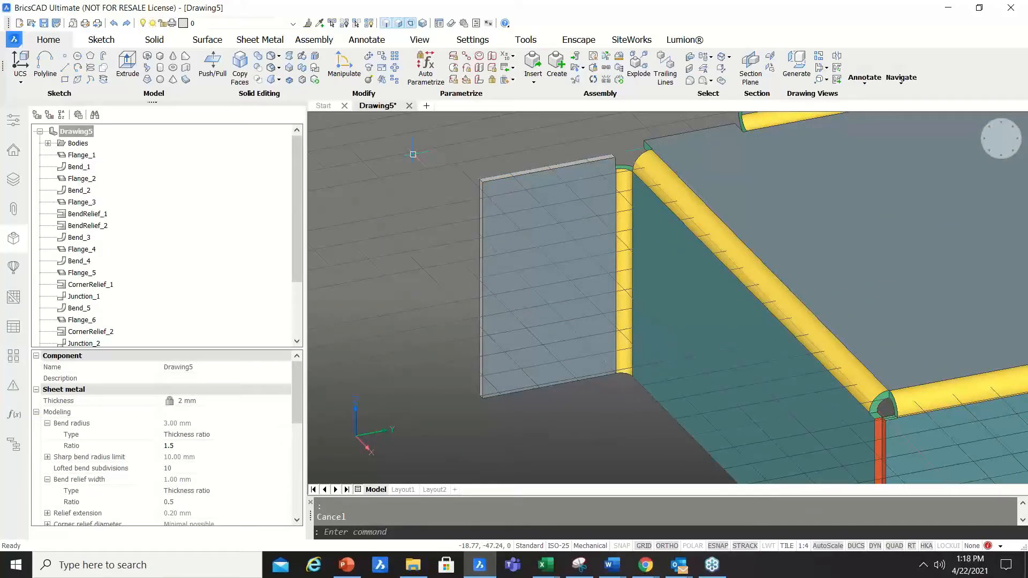
scroll(524, 280, down, 5)
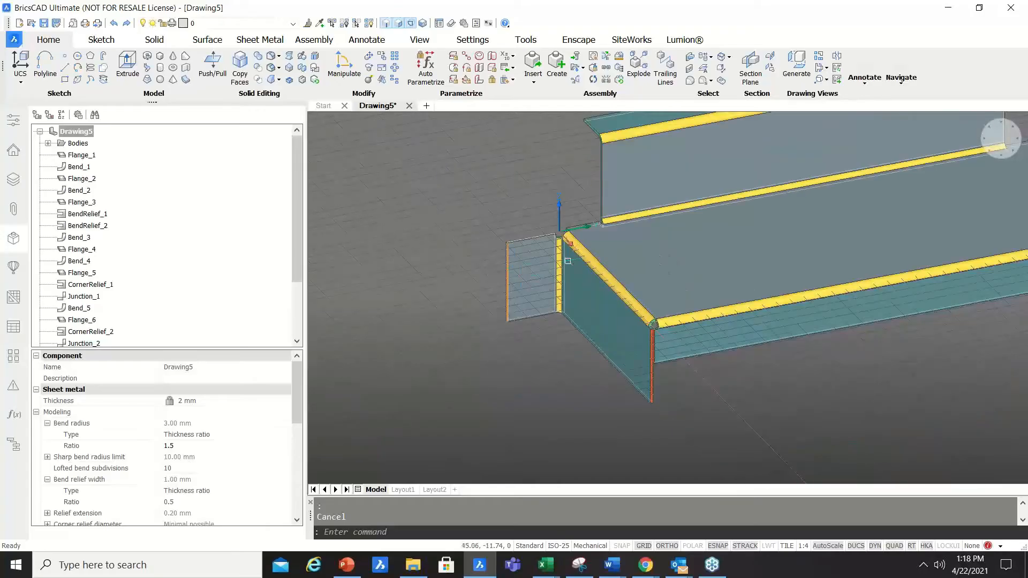
scroll(484, 279, up, 5)
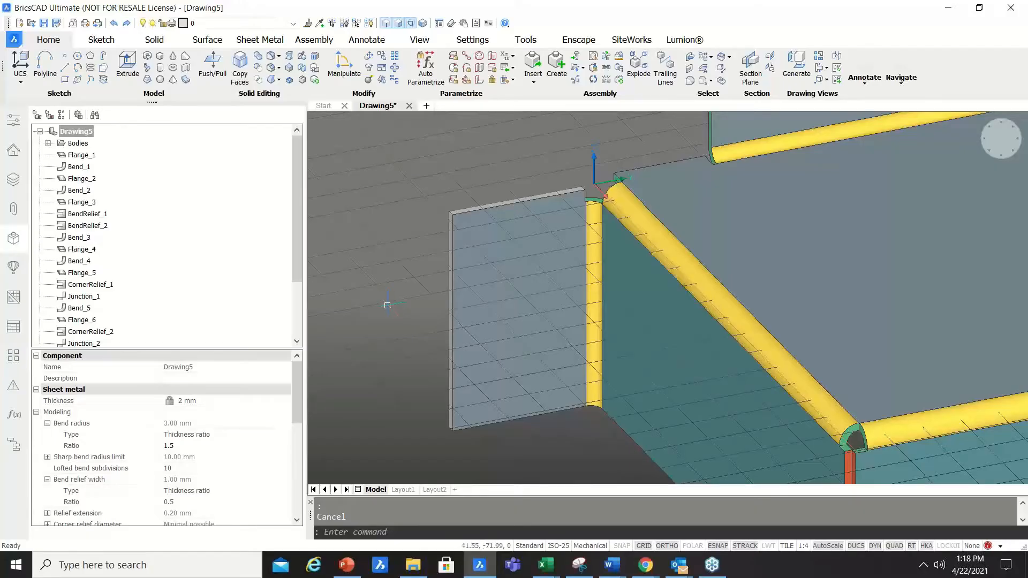
click(14, 240)
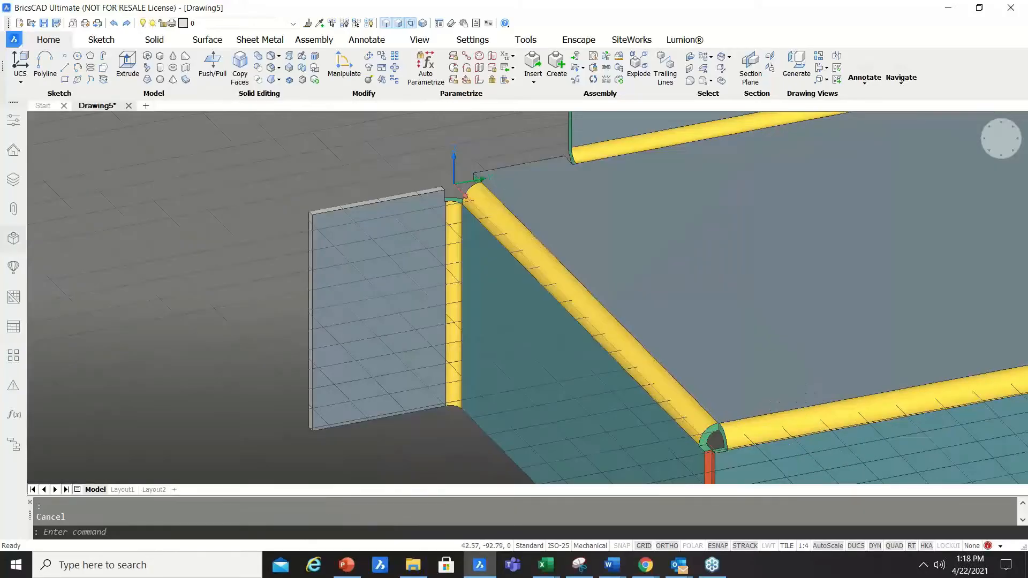
click(15, 266)
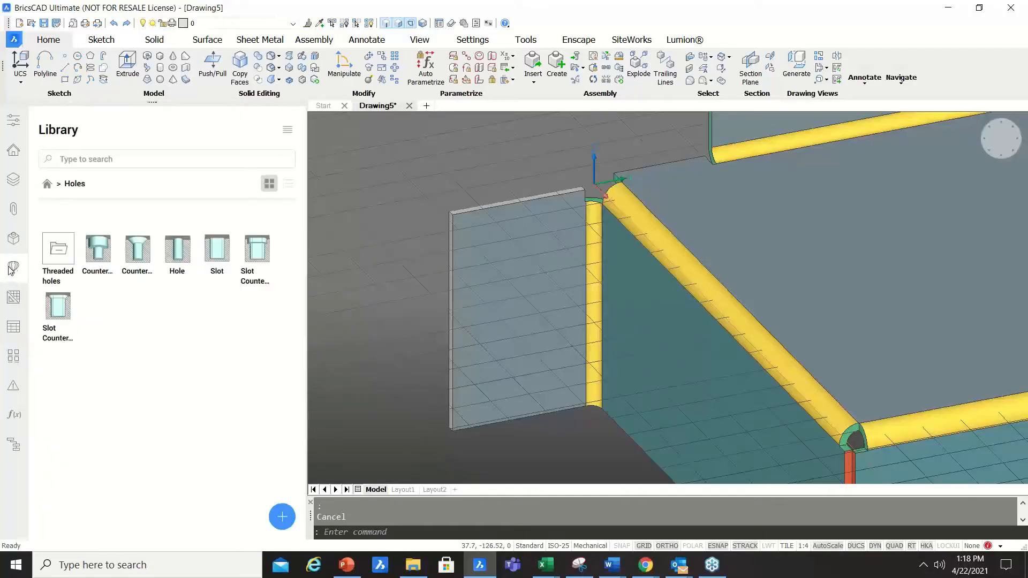
click(46, 184)
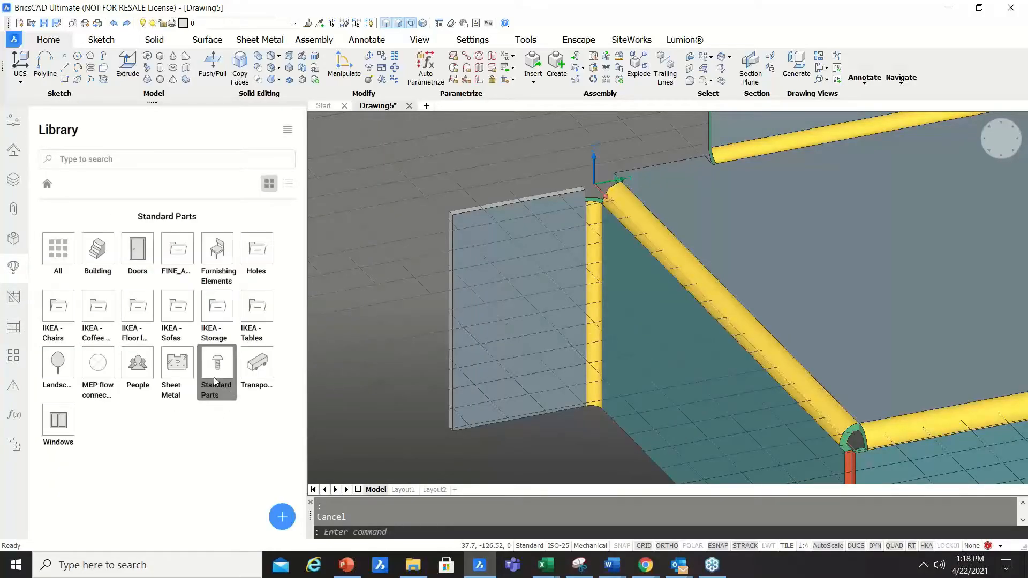
click(177, 367)
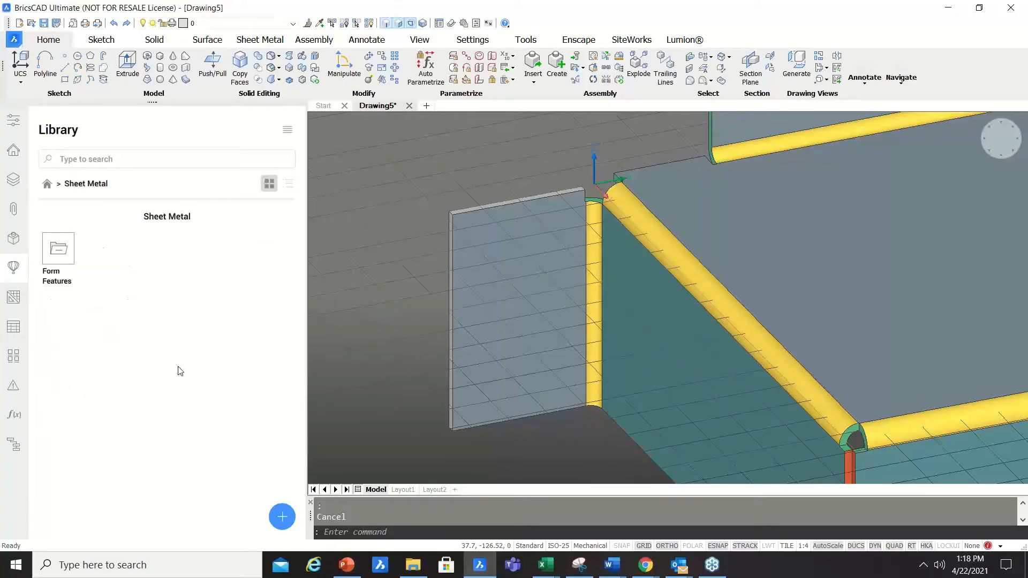
click(66, 256)
click(66, 257)
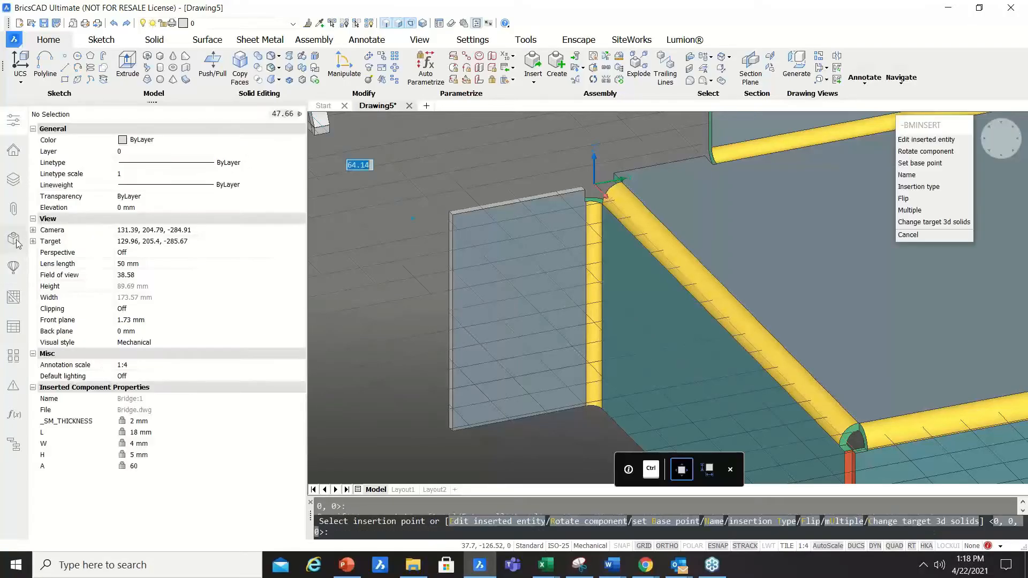
click(14, 267)
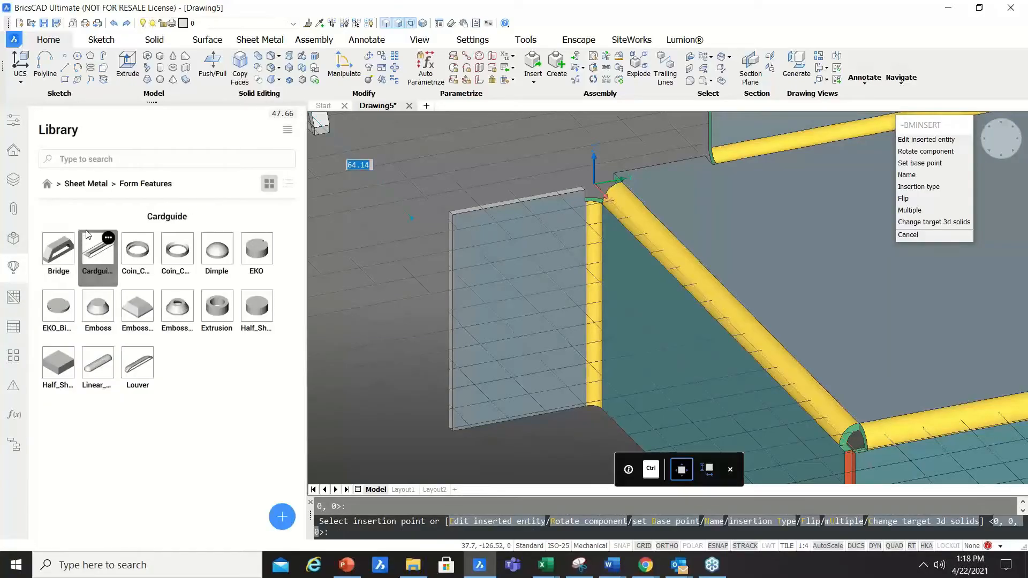
Insert a Slot from the library's Holes category on the near outward flange, rotated 90° so it runs vertically.
click(56, 184)
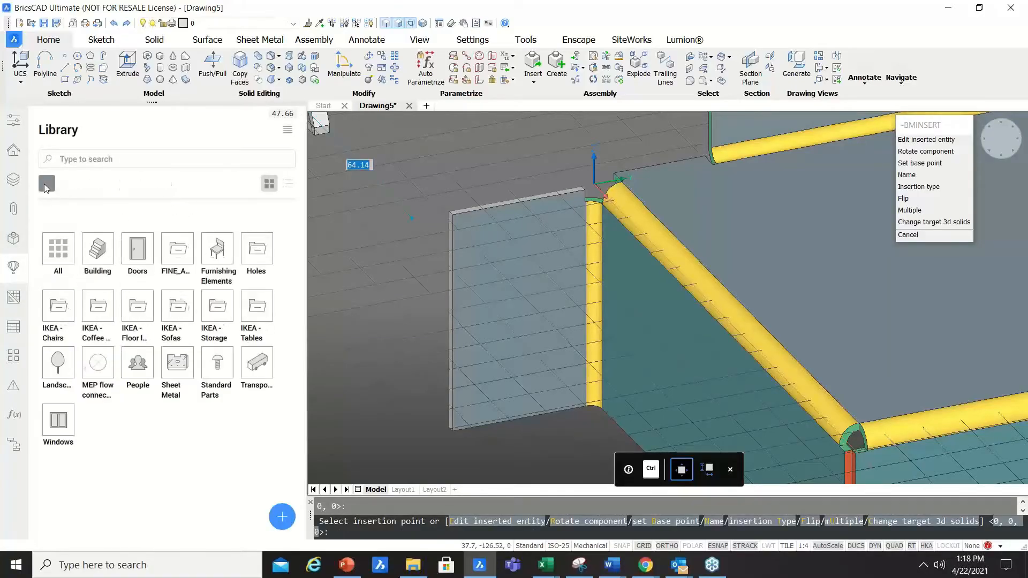
click(256, 261)
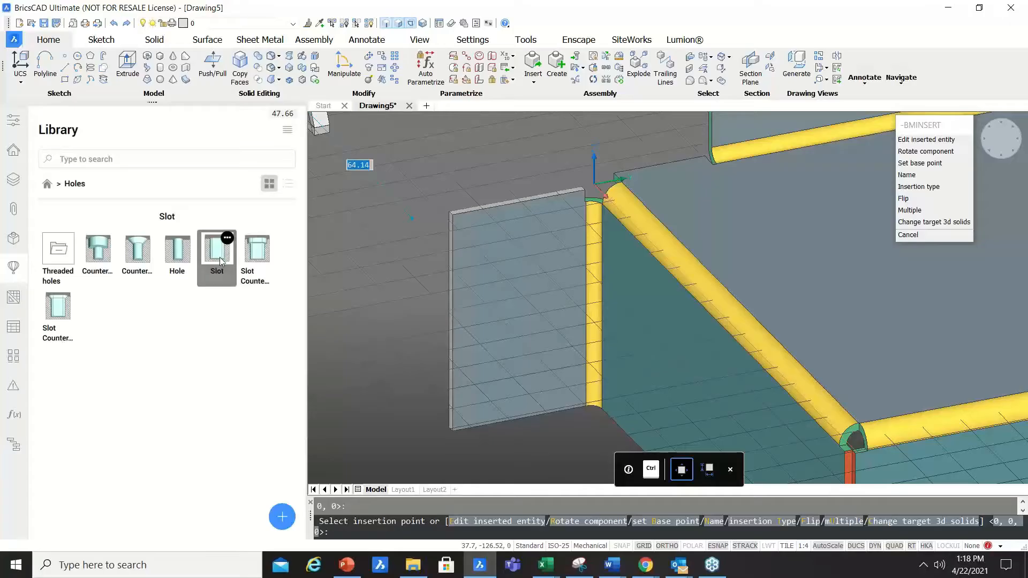
click(221, 261)
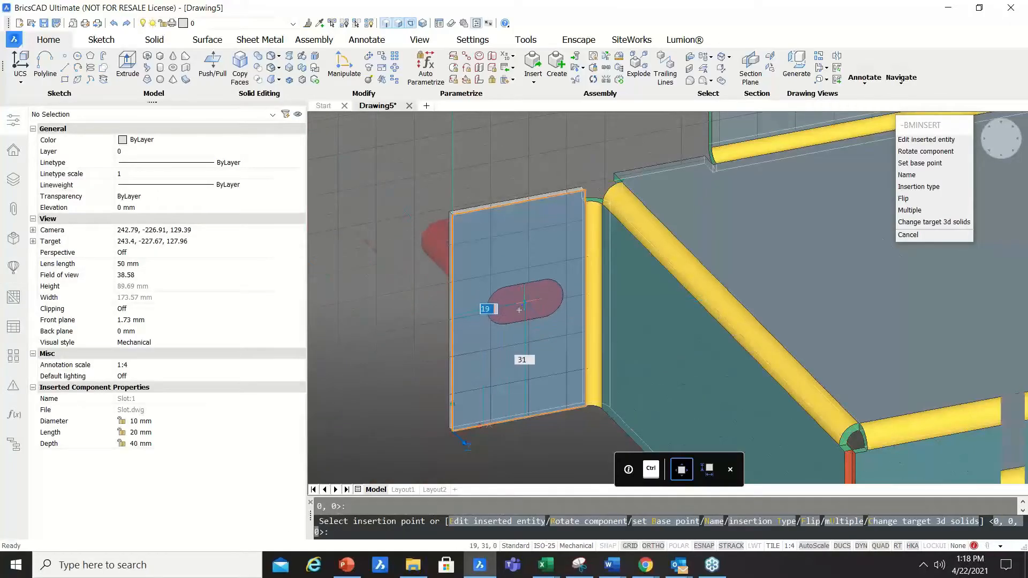
scroll(515, 316, up, 3)
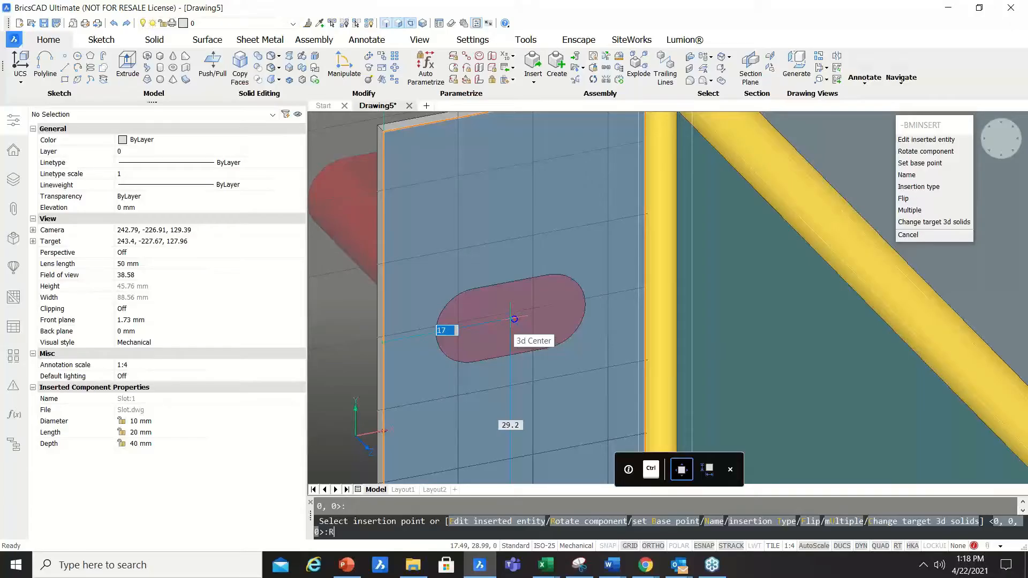
key(Return)
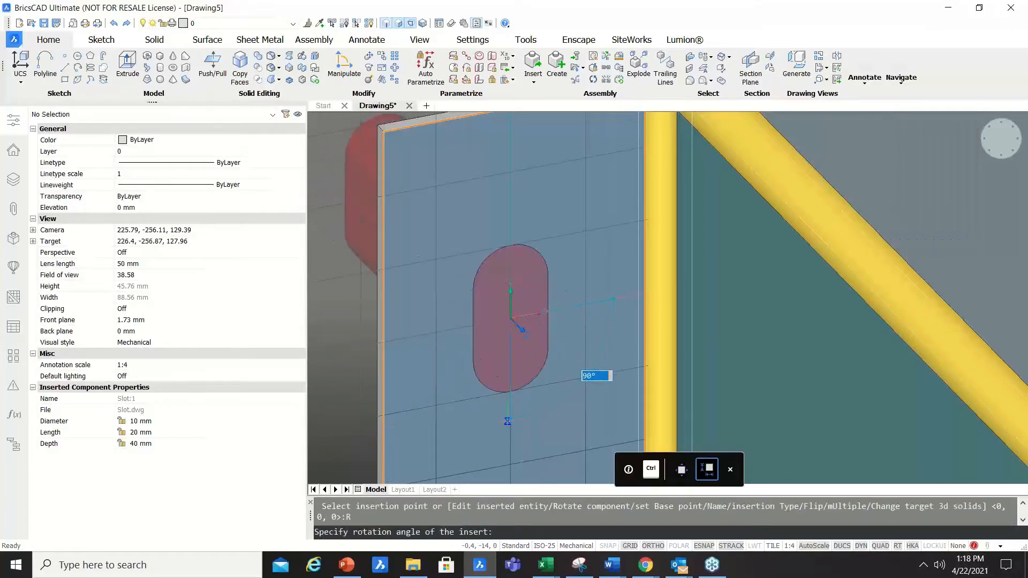
key(Return)
scroll(495, 280, down, 2)
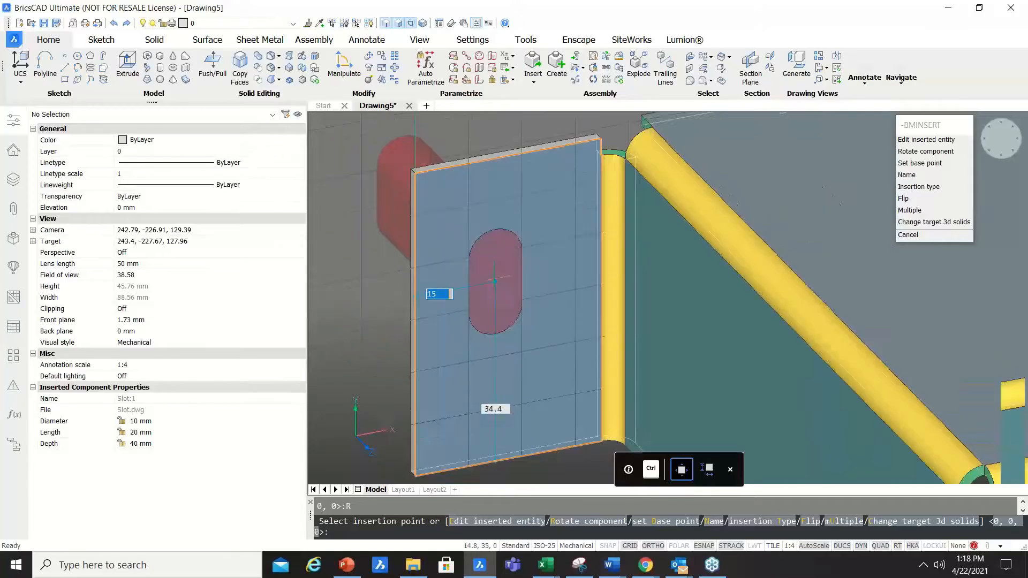
scroll(495, 281, down, 1)
scroll(499, 302, up, 1)
click(507, 299)
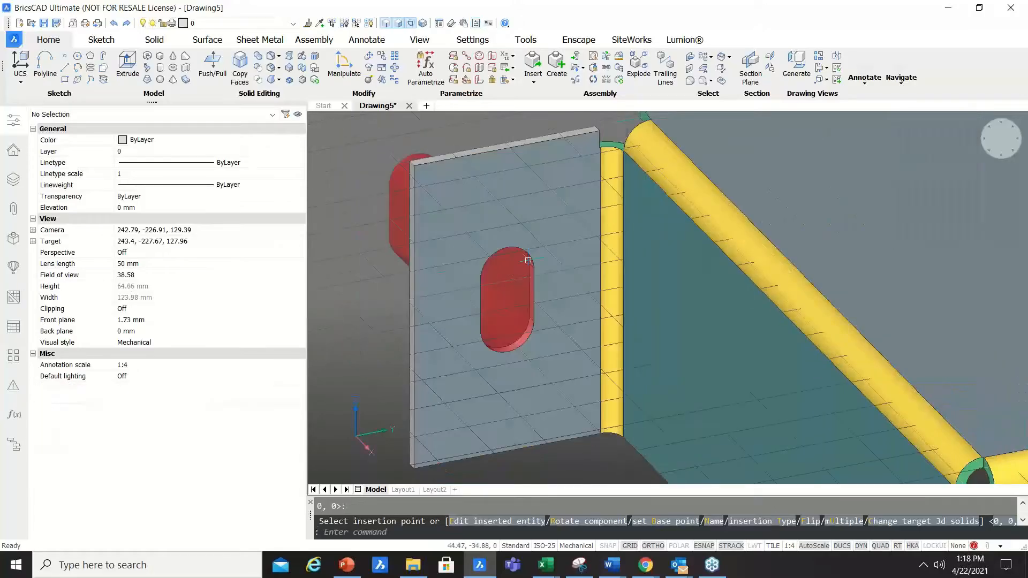
scroll(545, 242, down, 3)
key(Escape)
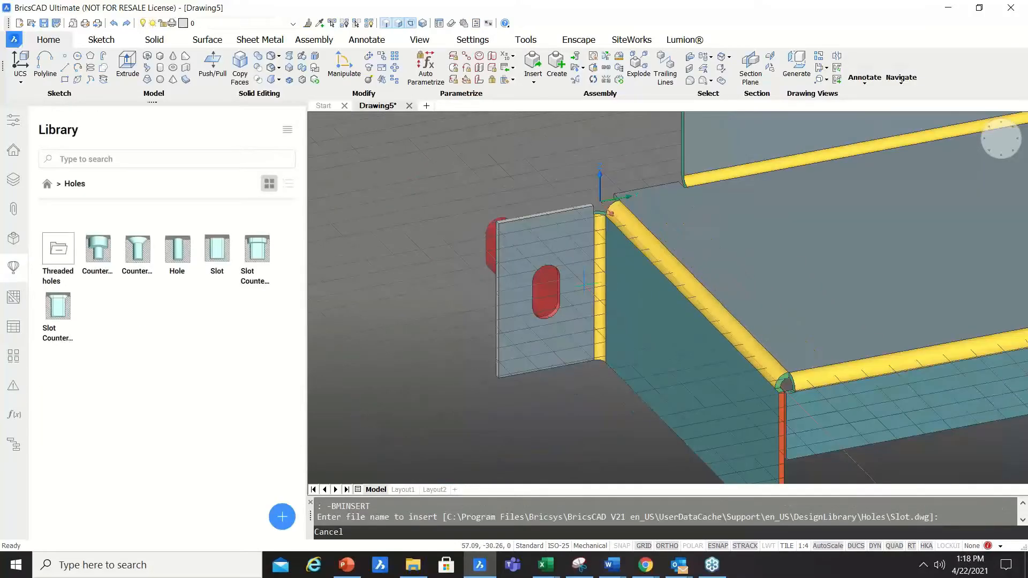
Try a 15 mm diameter on the inserted slot and settle on 8 mm.
scroll(500, 233, up, 3)
shift+middle_drag(500, 233, 535, 271)
scroll(509, 234, up, 2)
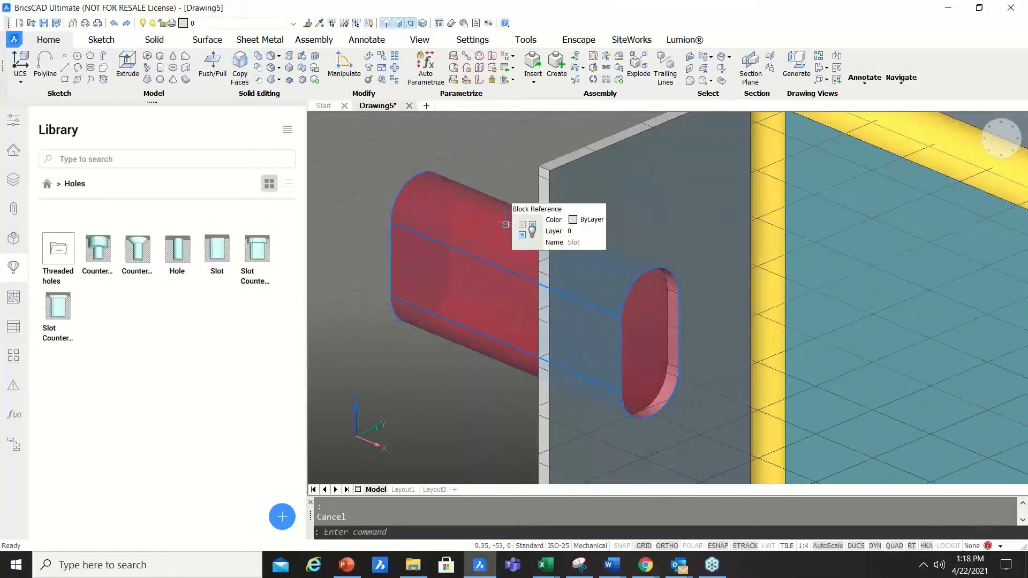
click(505, 224)
shift+middle_drag(525, 291, 486, 307)
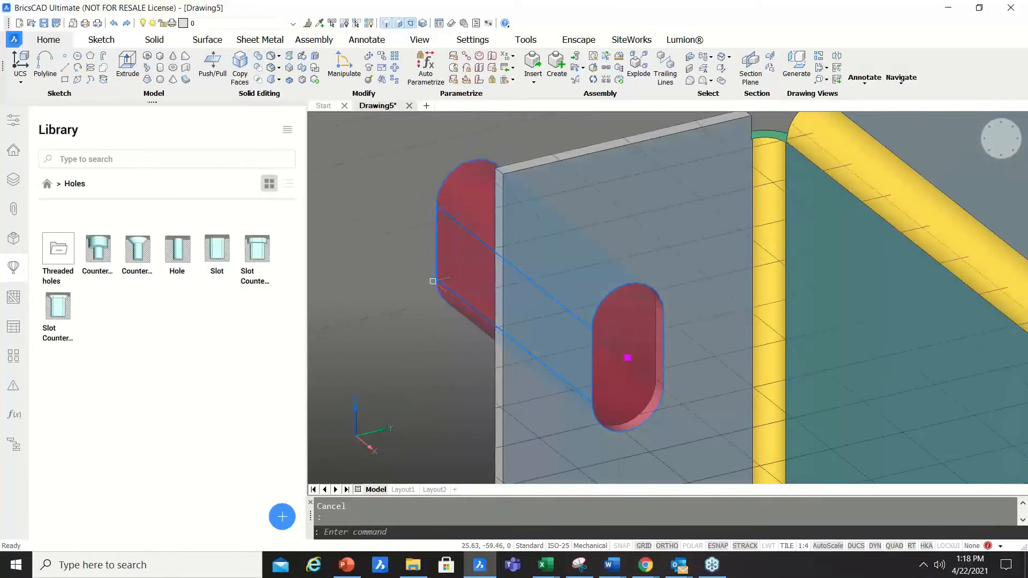
click(15, 127)
scroll(161, 369, down, 3)
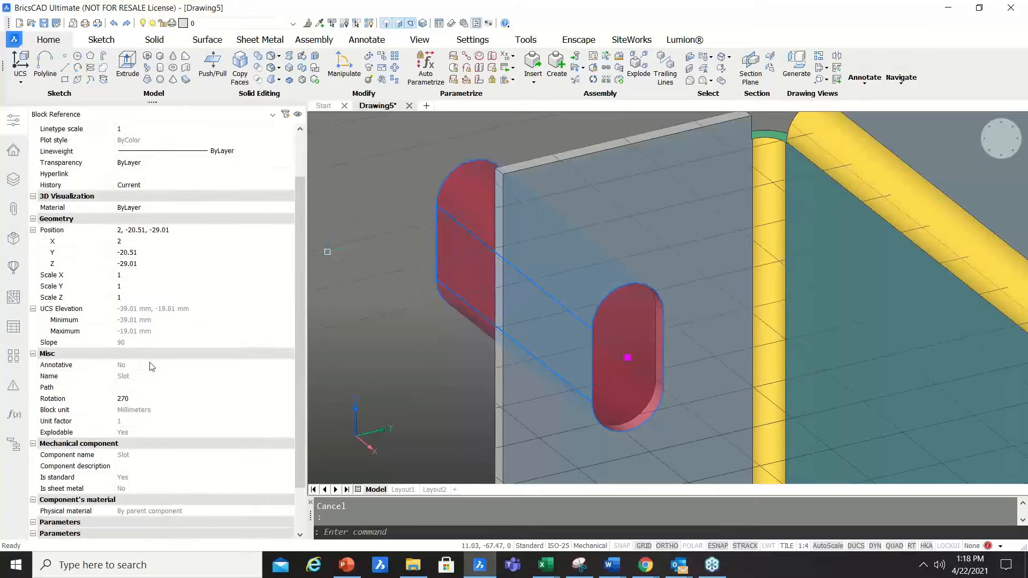
click(202, 478)
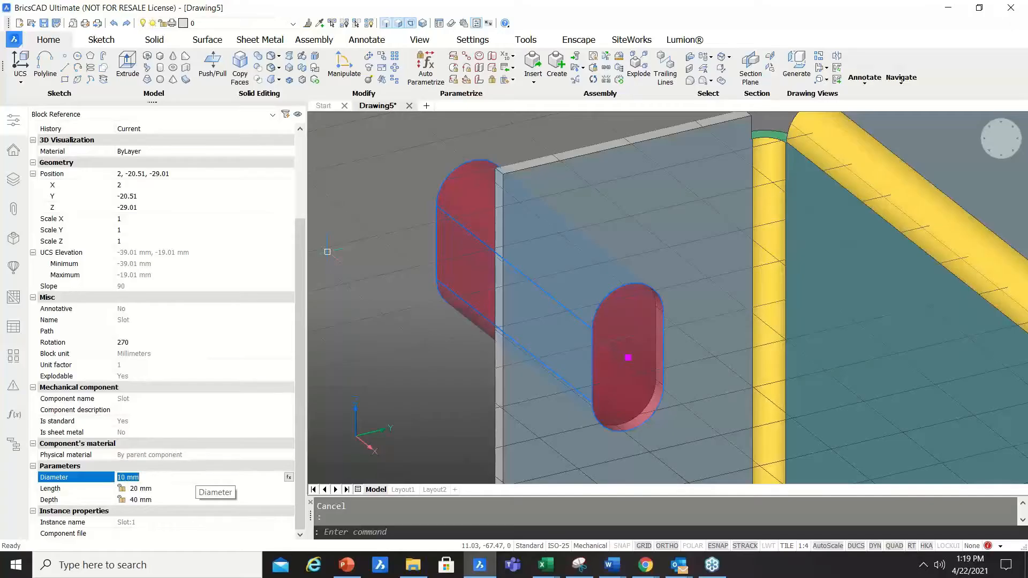
key(Return)
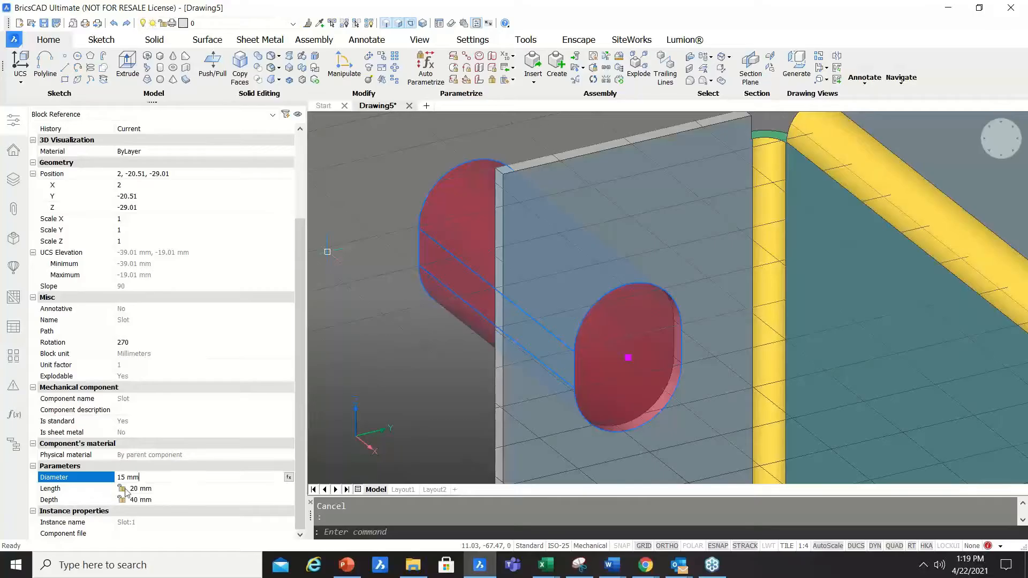
drag(134, 477, 81, 478)
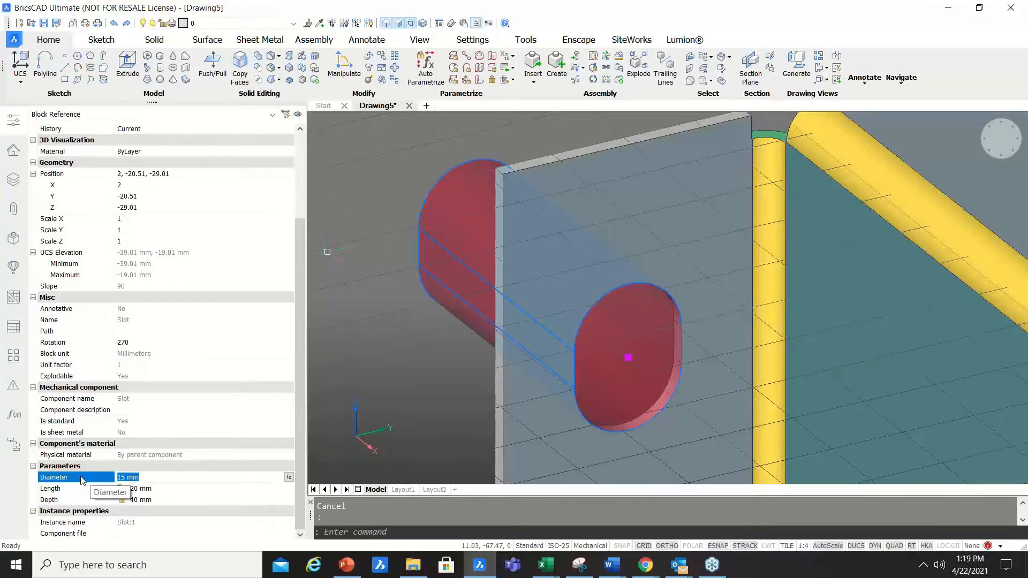
key(Return)
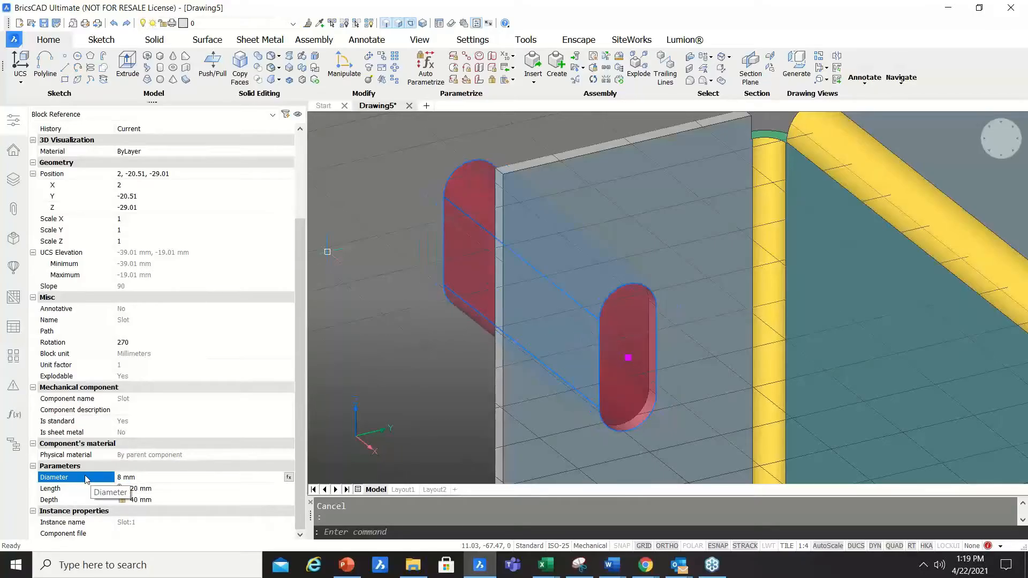
Set the slot's length to 40 mm and its depth to 10 mm.
click(180, 488)
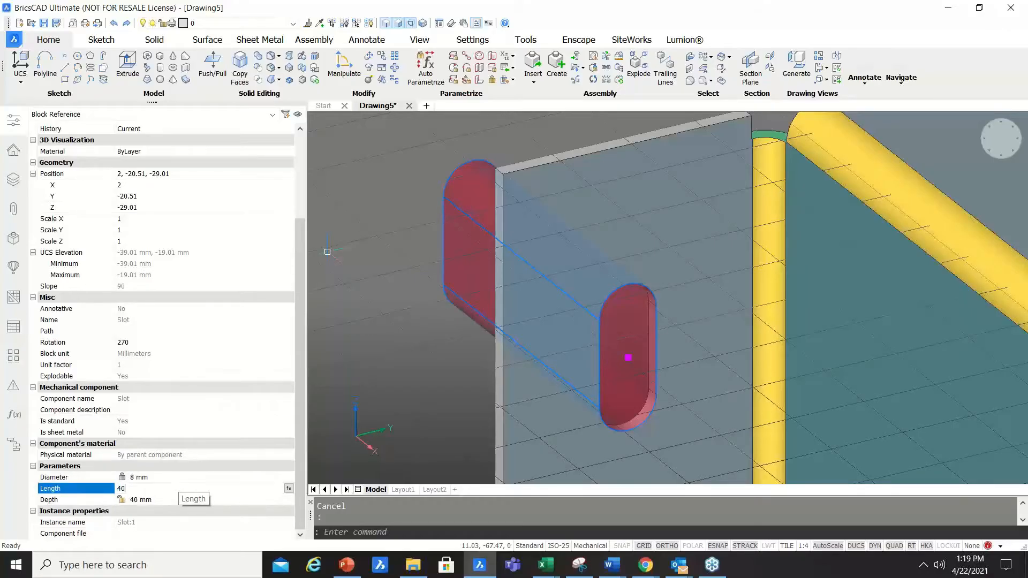
key(Return)
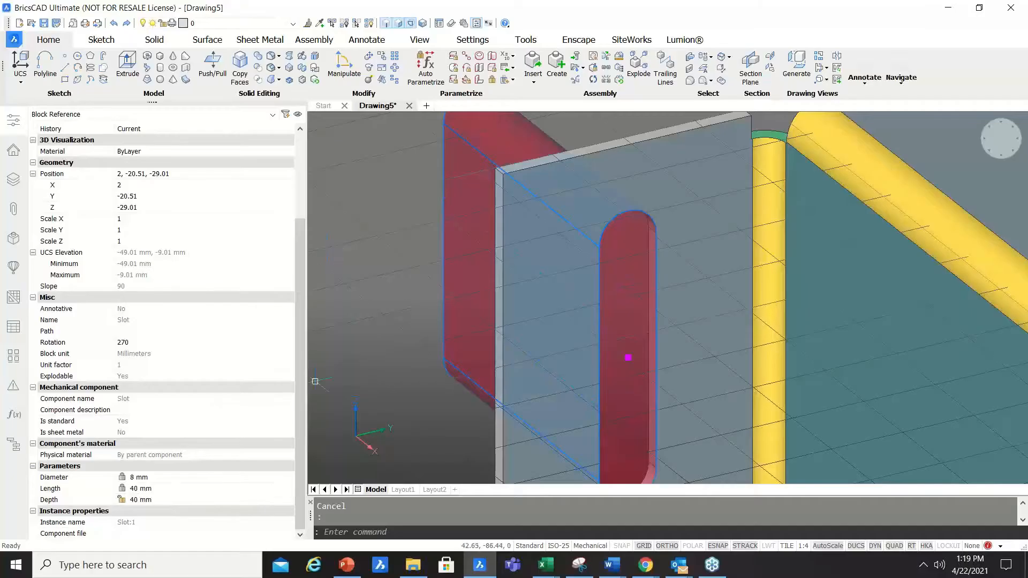
scroll(452, 259, down, 2)
scroll(453, 259, up, 2)
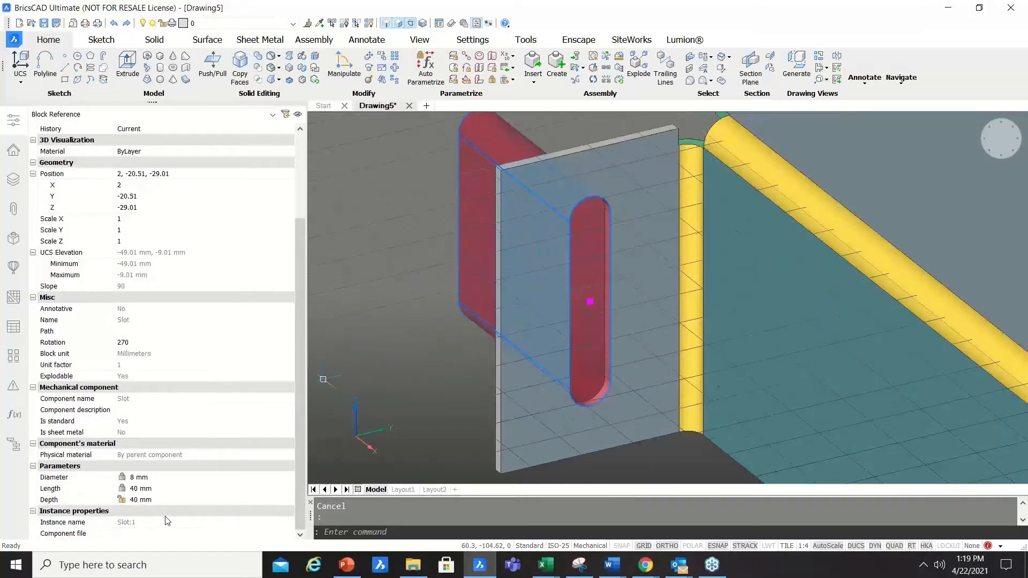
click(169, 502)
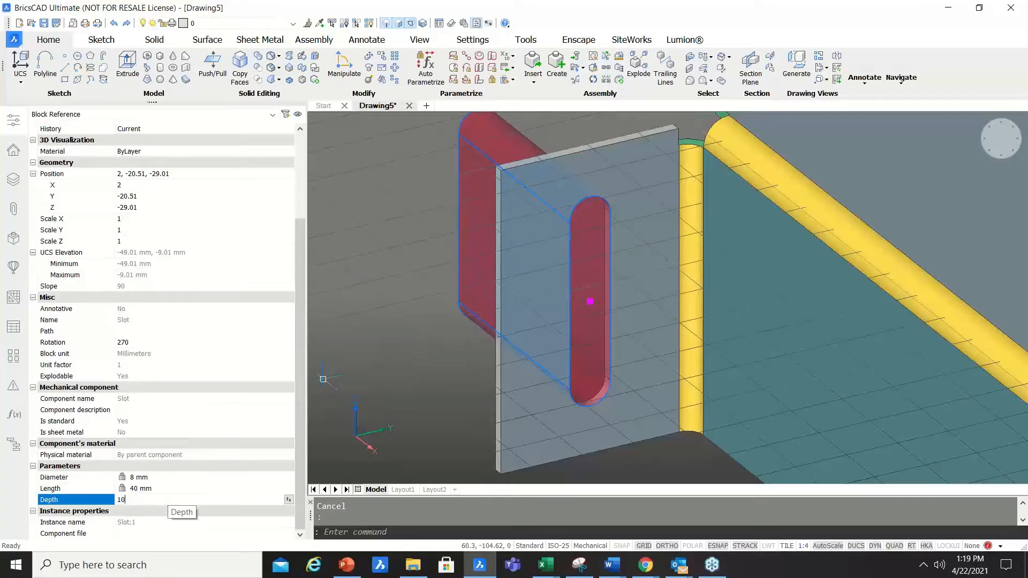
key(Return)
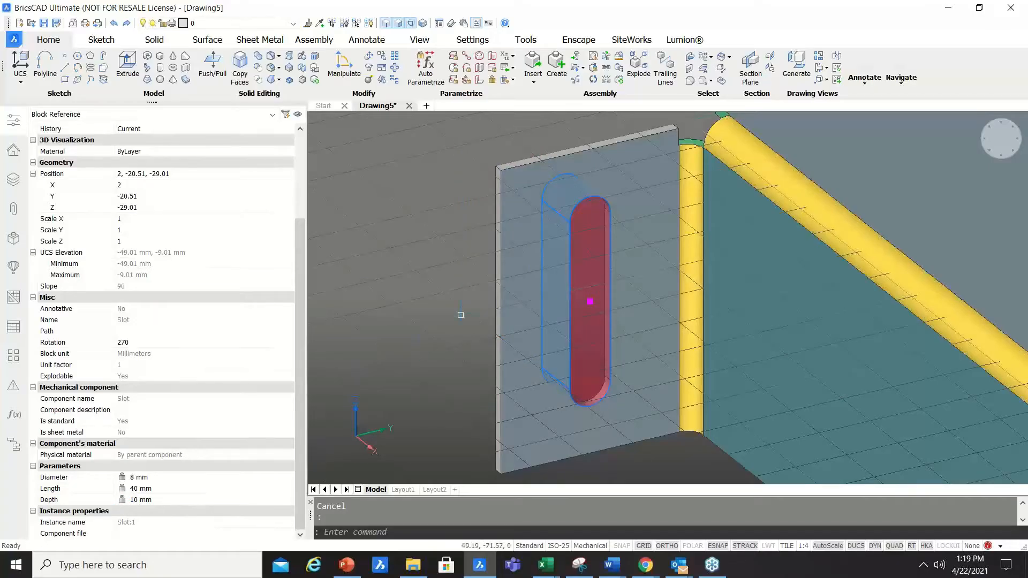
Examine the resized slot on the whole part, from the side and from the rear.
shift+middle_drag(453, 305, 448, 280)
scroll(448, 281, down, 1)
mouse_move(501, 368)
shift+middle_down()
mouse_move(494, 337)
mouse_move(497, 353)
shift+middle_up()
scroll(413, 324, down, 3)
scroll(497, 353, up, 3)
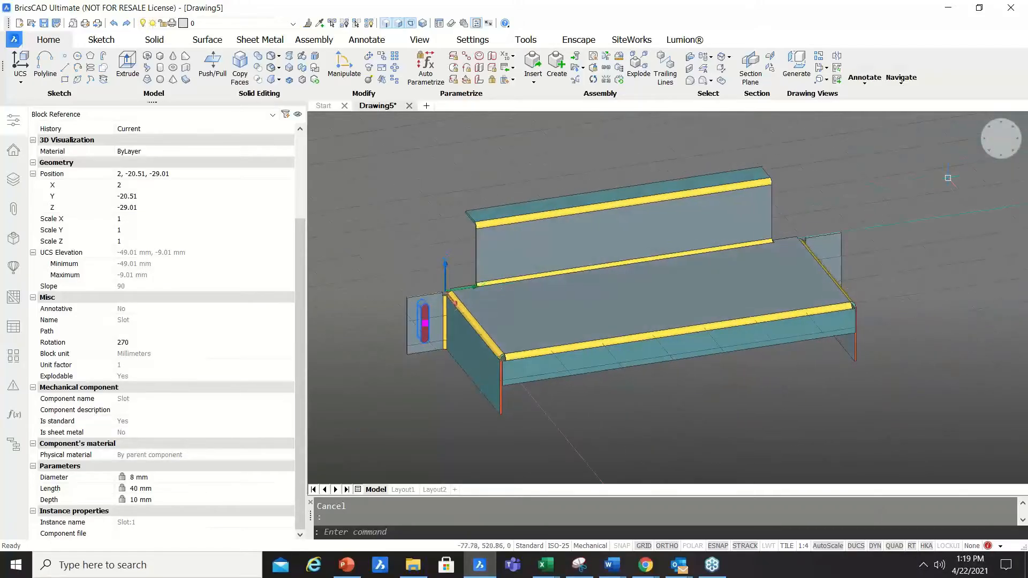
click(992, 158)
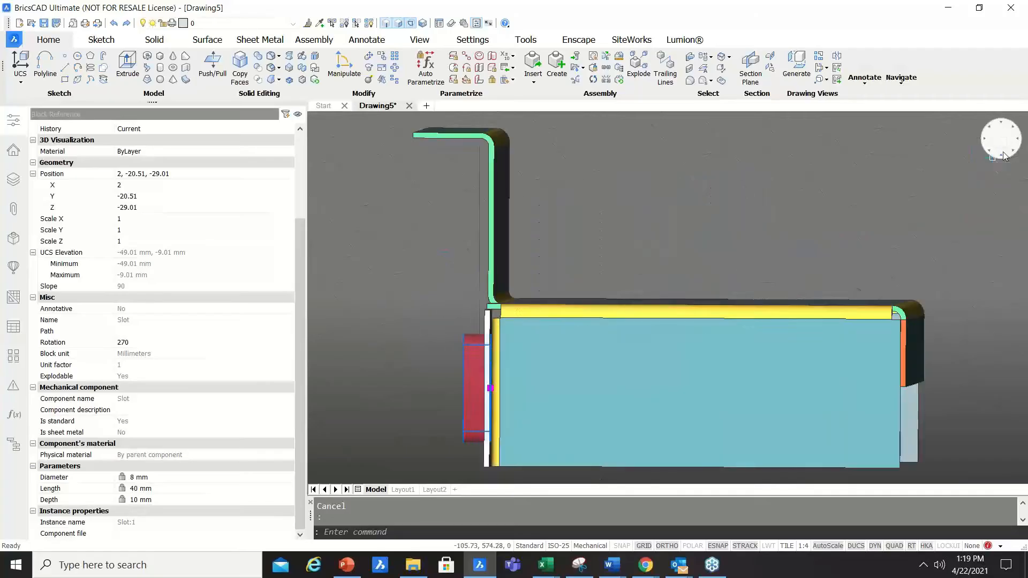
click(986, 144)
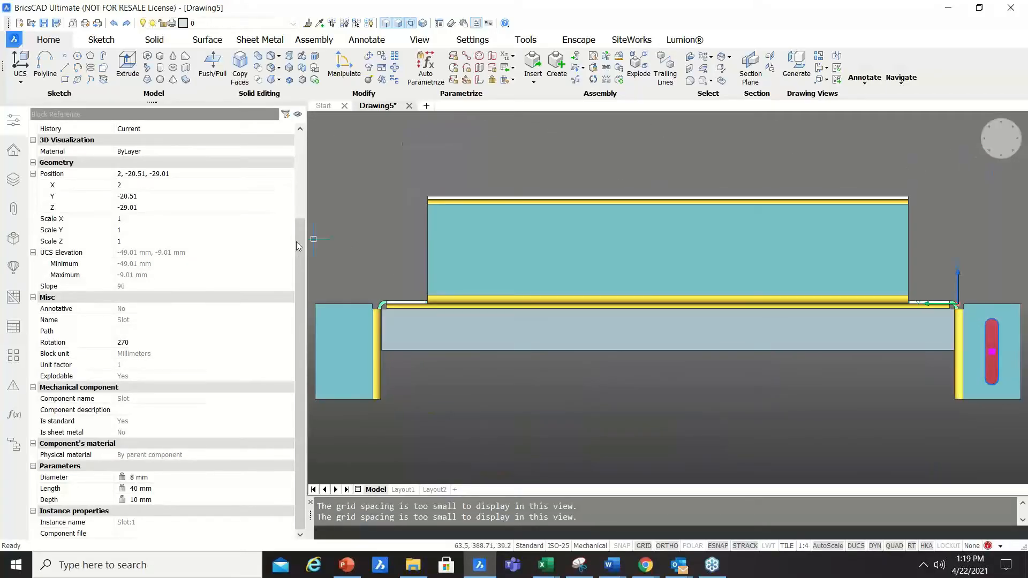
drag(304, 240, 223, 242)
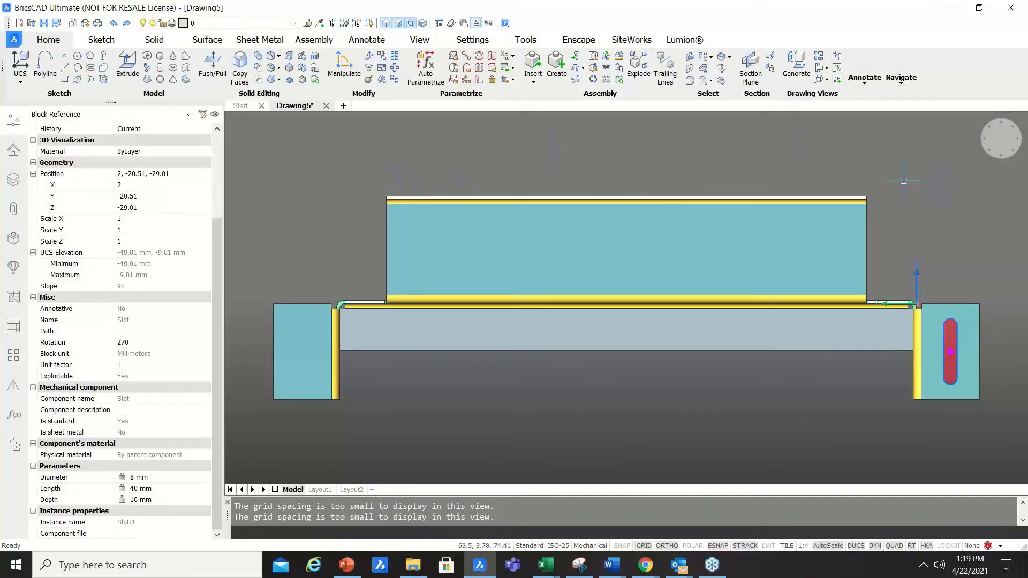
Try to mirror the slot onto the opposite outward flange about a vertical line through the midpoint of the tall rear flange.
text(MI)
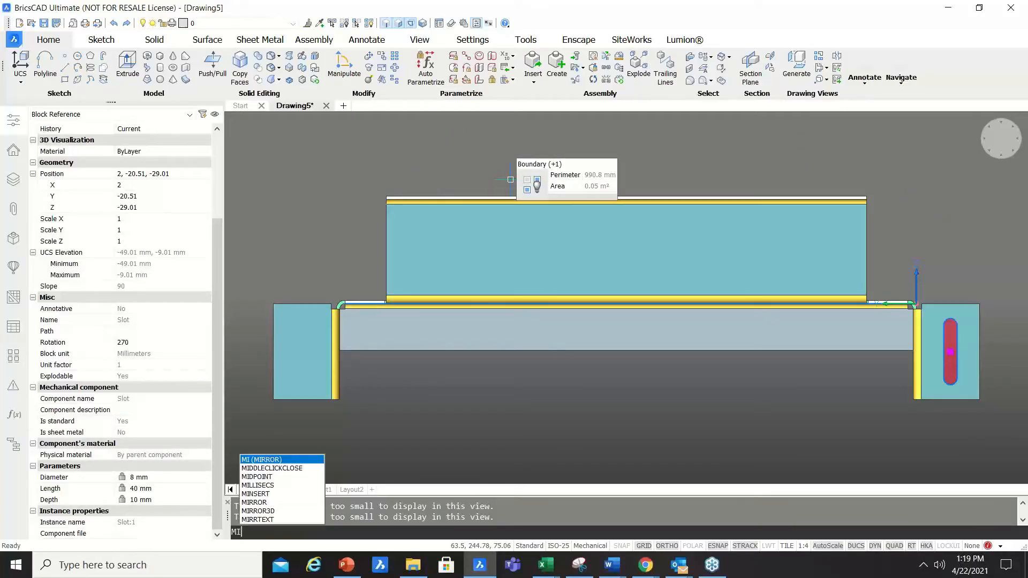
key(Return)
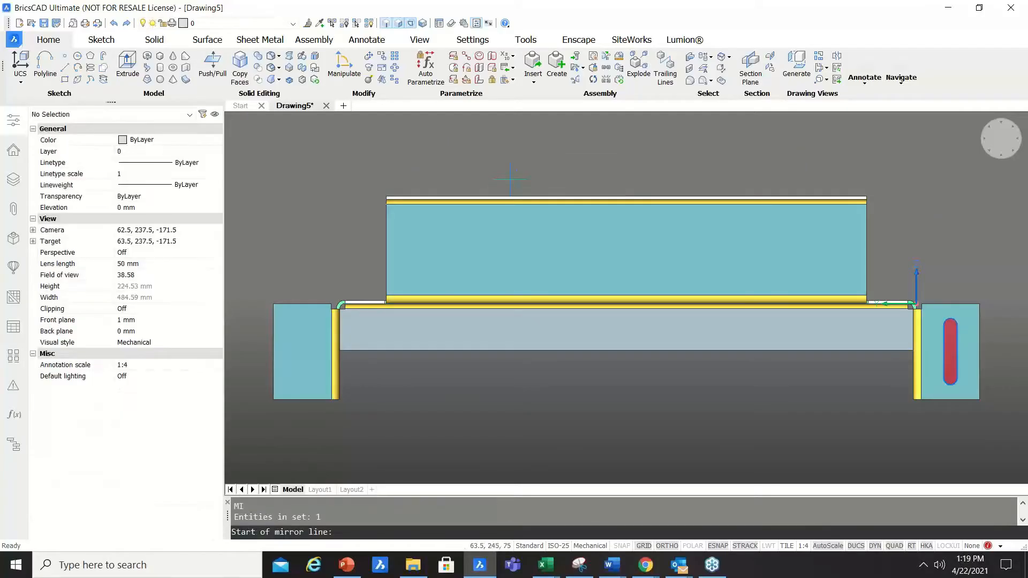
click(627, 195)
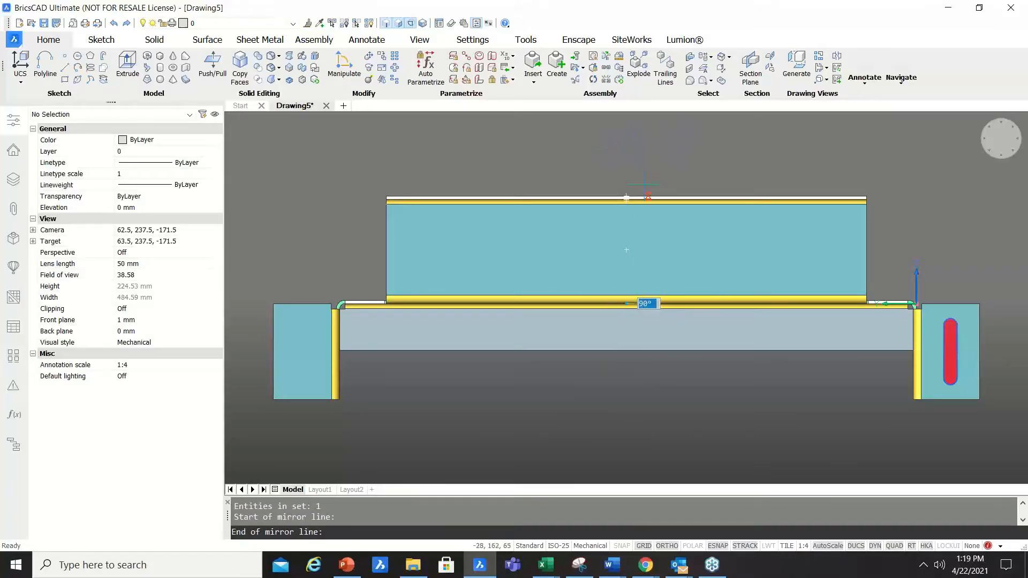
scroll(651, 197, down, 2)
shift+middle_drag(651, 198, 298, 252)
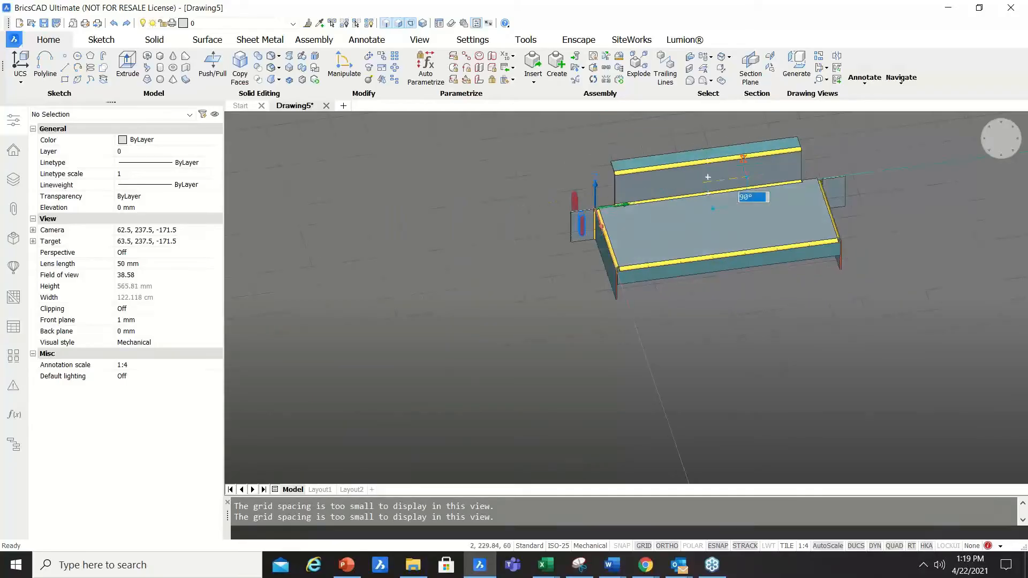
scroll(711, 171, up, 1)
click(709, 166)
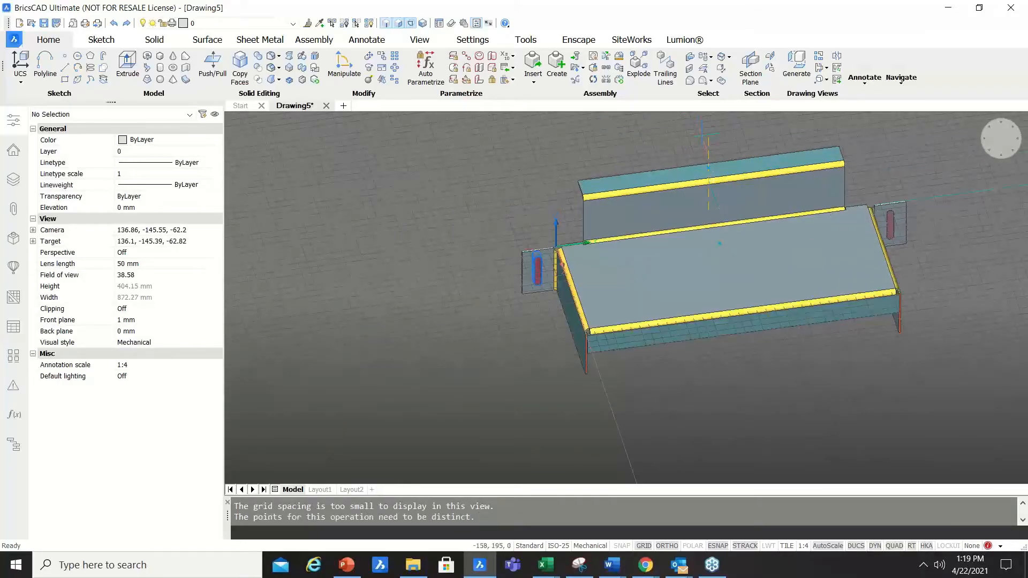
key(Escape)
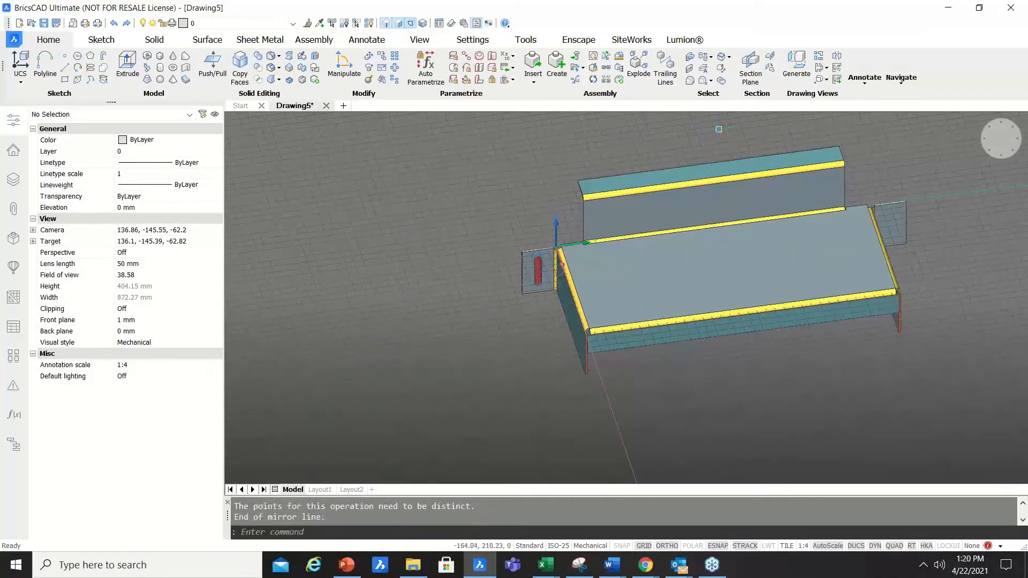
key(ctrl+z)
key(ctrl+z)
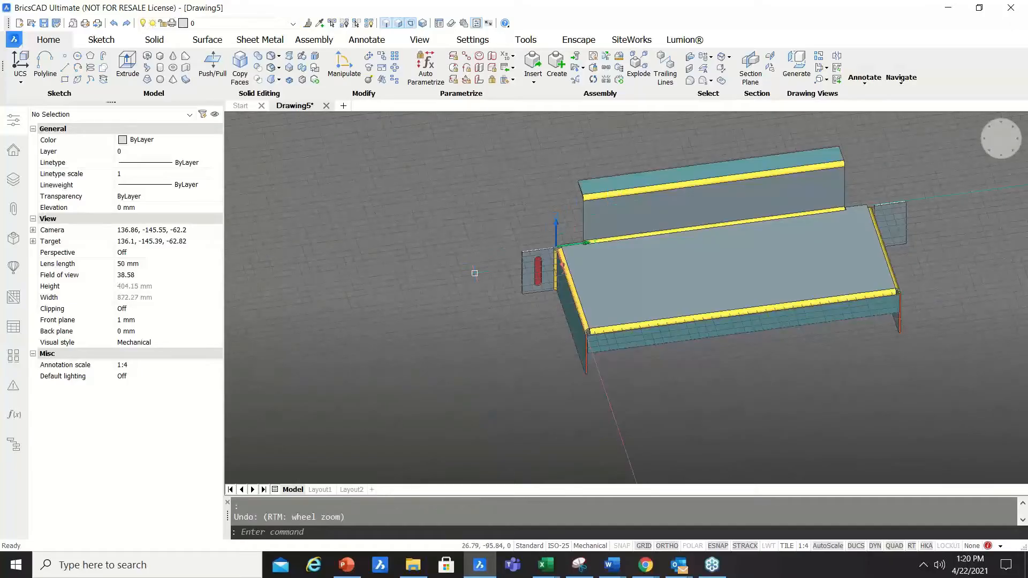
Mirror the slot onto the opposite outward flange about a perpendicular line through the midpoint of the rear lip's outer edge, keeping the original.
scroll(489, 251, up, 6)
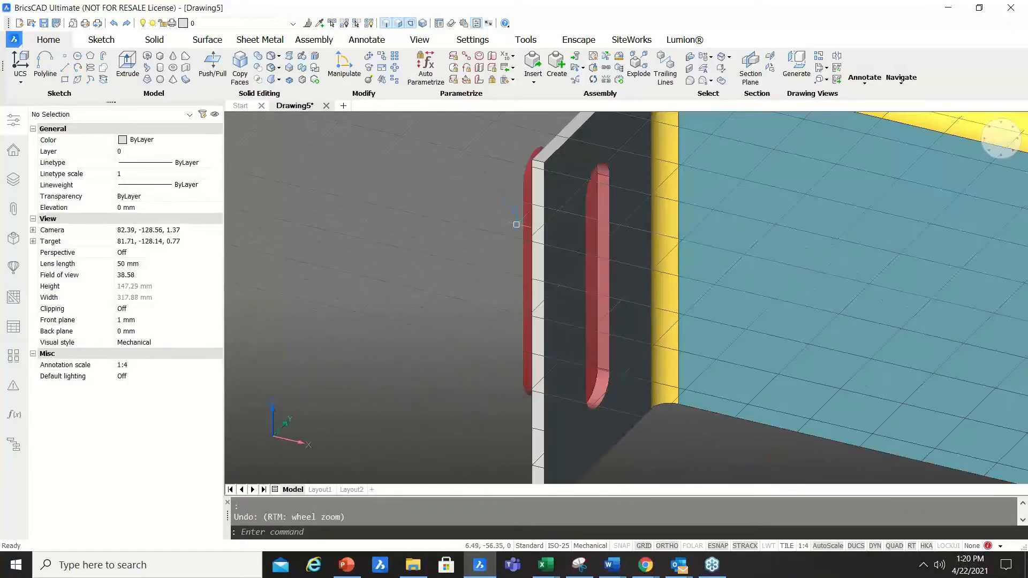
scroll(514, 225, up, 8)
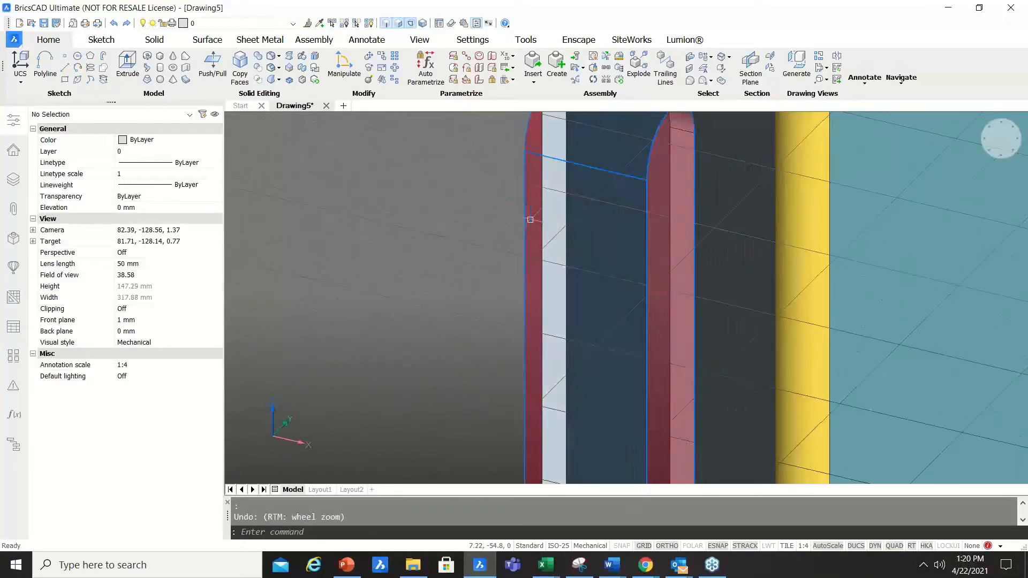
click(523, 148)
scroll(436, 264, down, 10)
scroll(381, 292, up, 3)
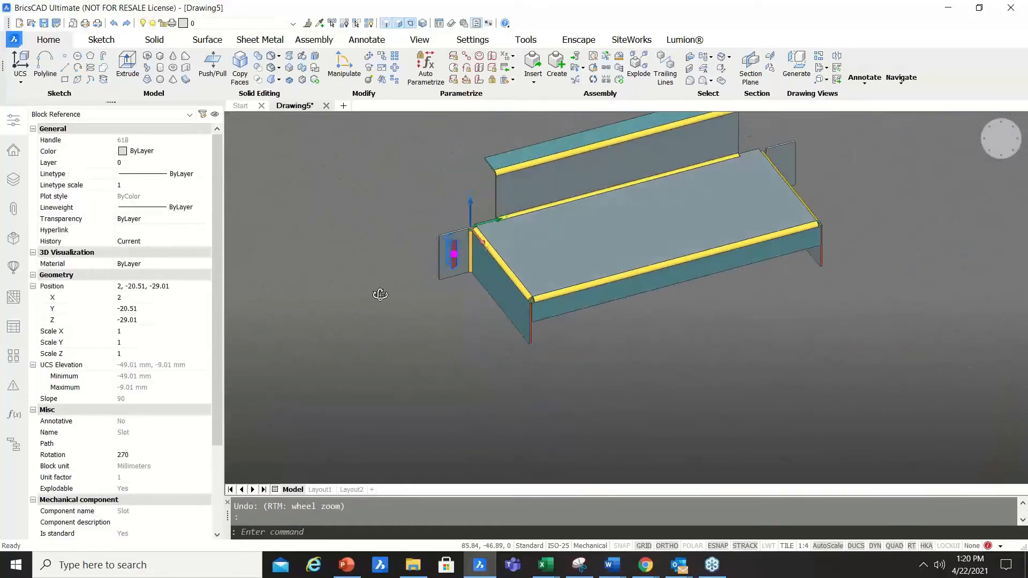
text(MI)
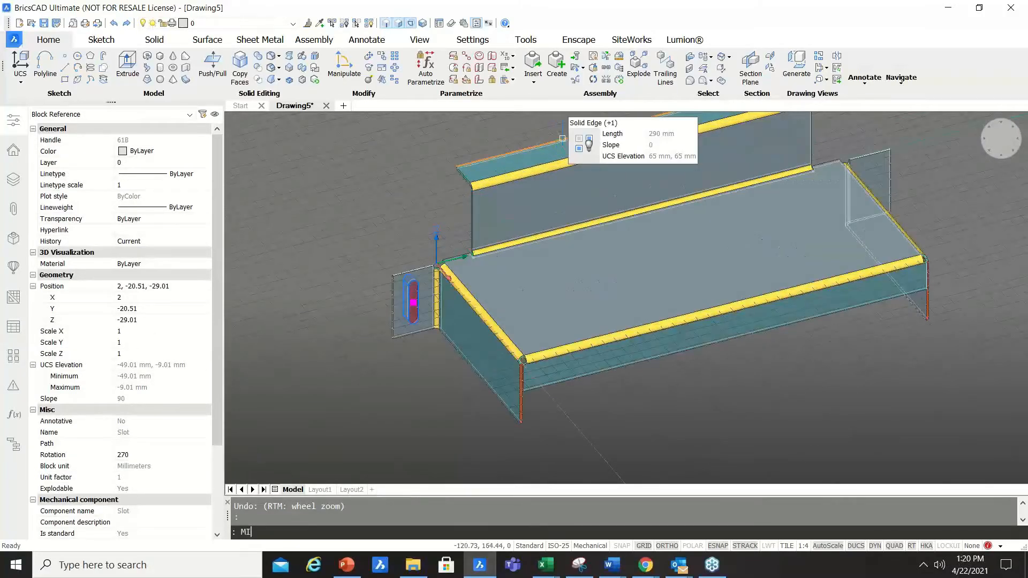
key(Return)
scroll(633, 133, down, 3)
scroll(616, 176, up, 2)
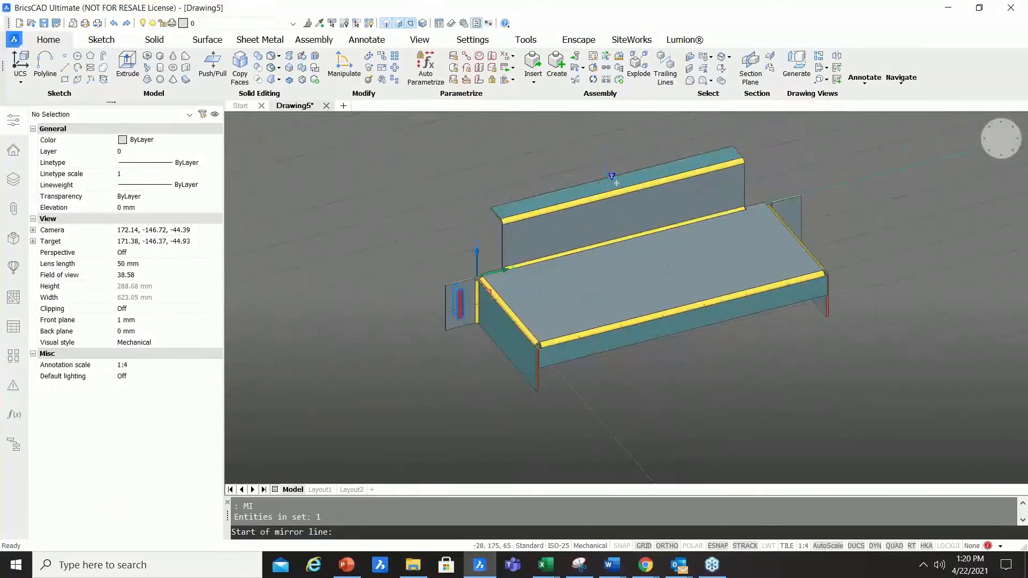
click(613, 177)
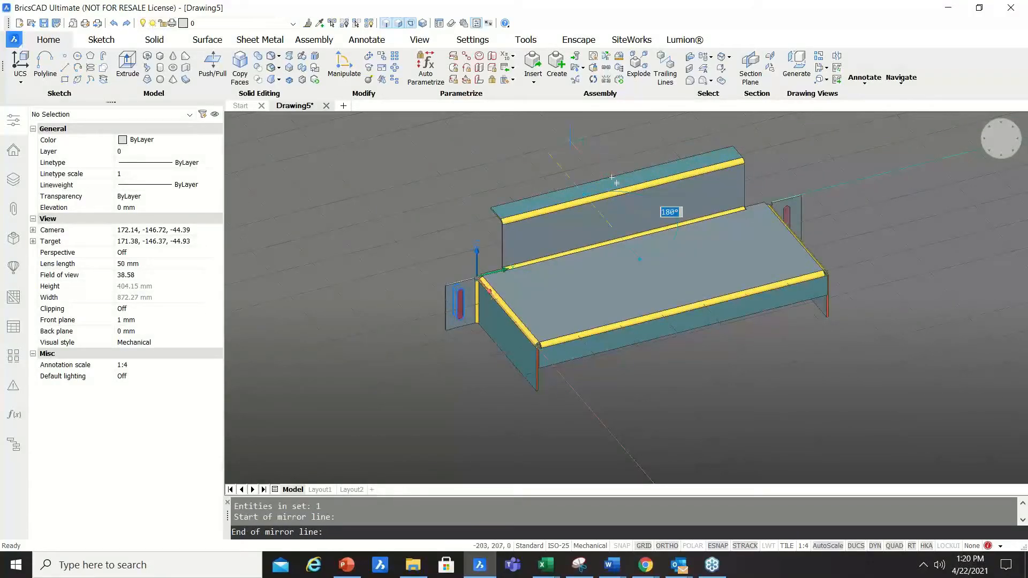
click(616, 183)
key(Return)
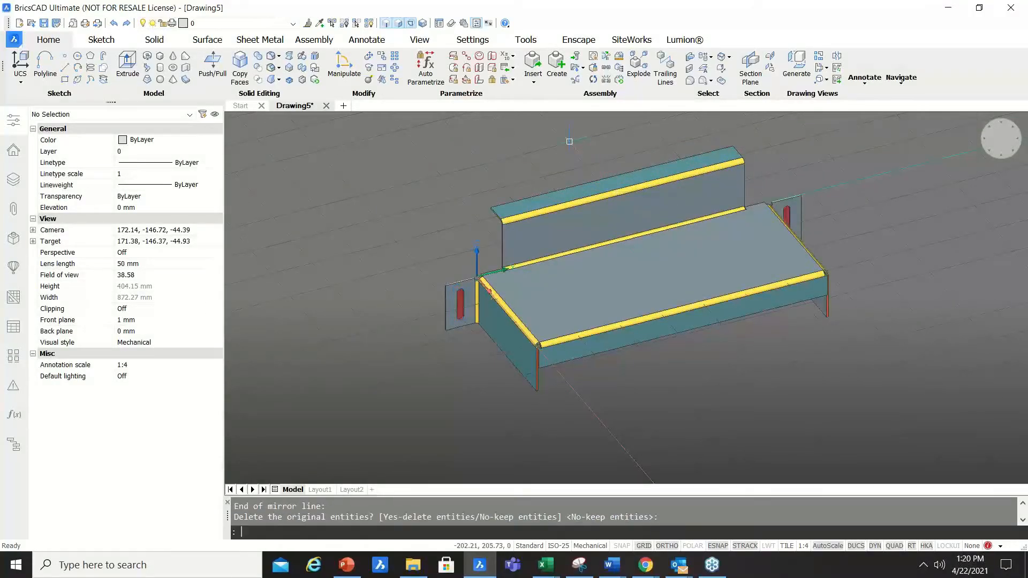
key(Escape)
Examine the mirrored slot on its flange and both slots on the whole part.
scroll(798, 228, up, 5)
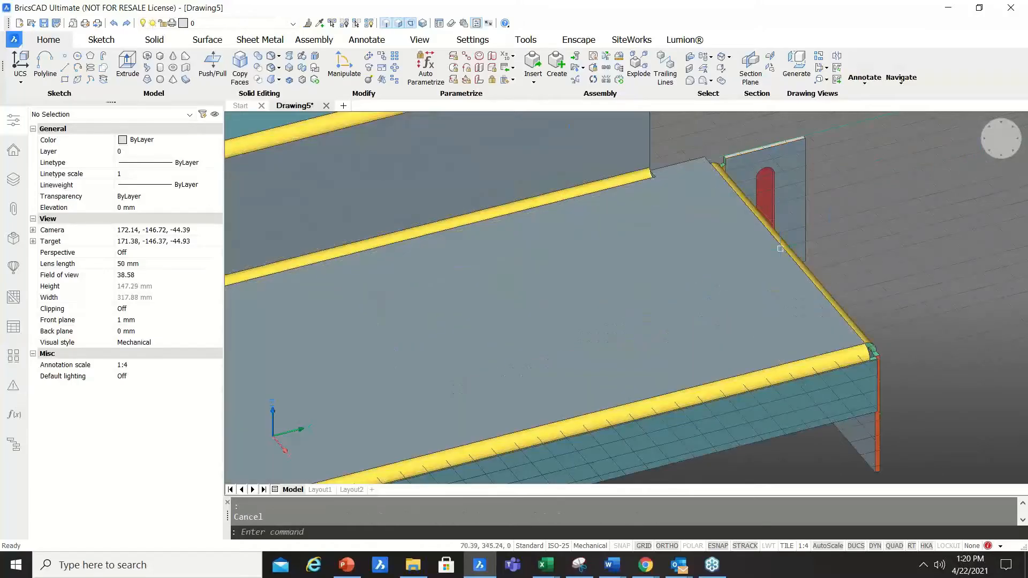
scroll(829, 225, down, 5)
shift+middle_drag(770, 271, 681, 268)
scroll(791, 266, down, 5)
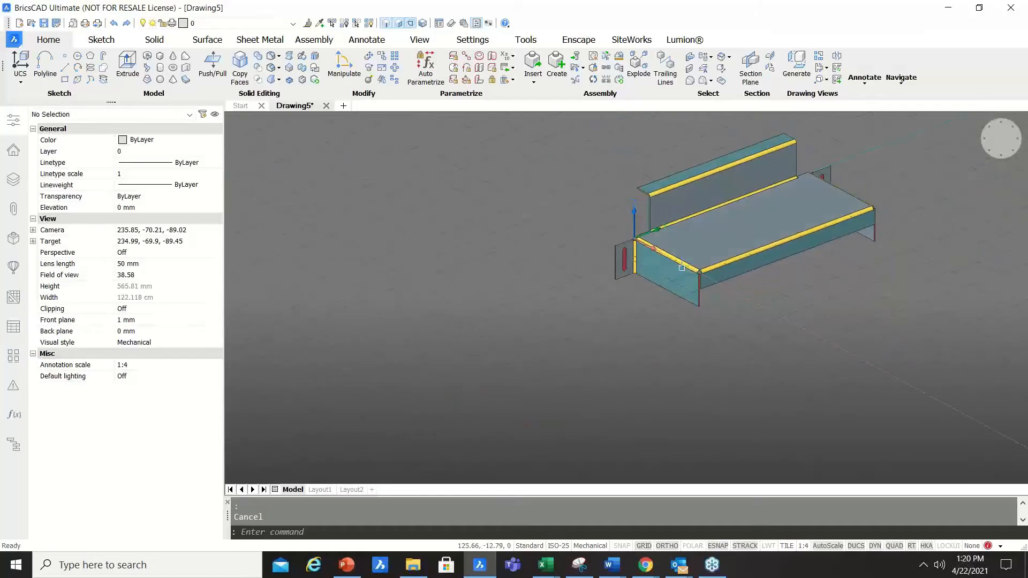
scroll(682, 268, up, 5)
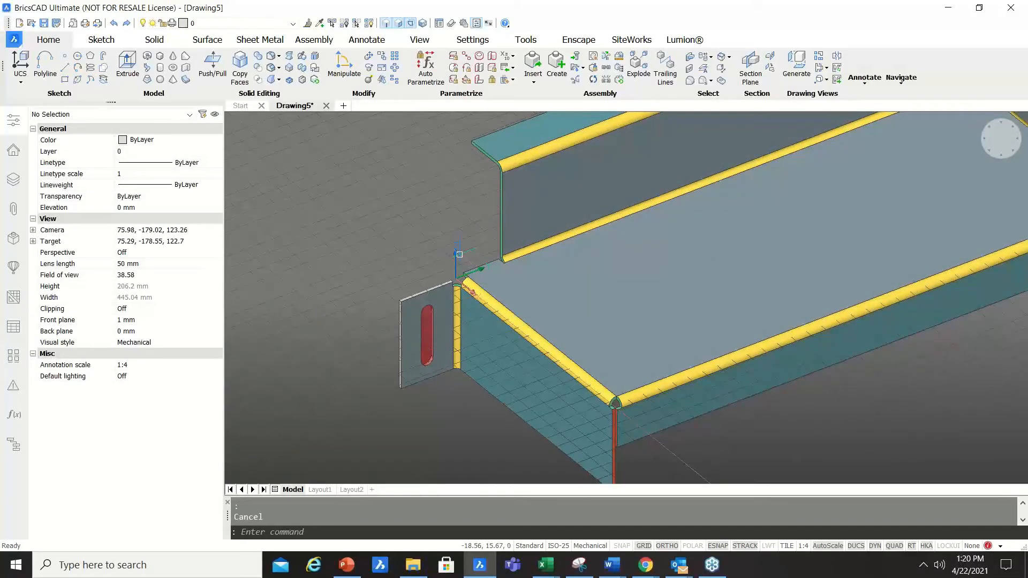
scroll(459, 304, down, 2)
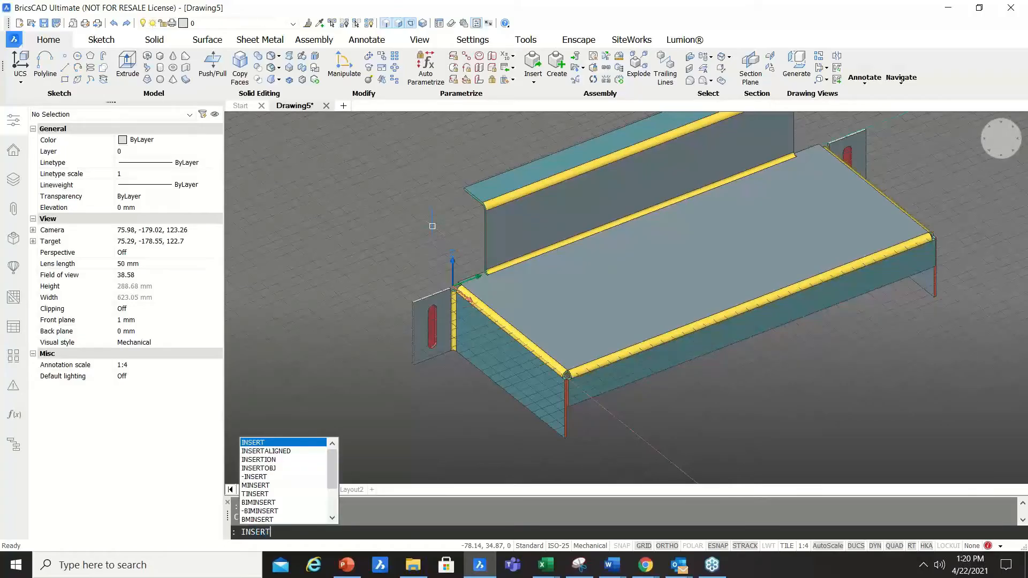
key(Return)
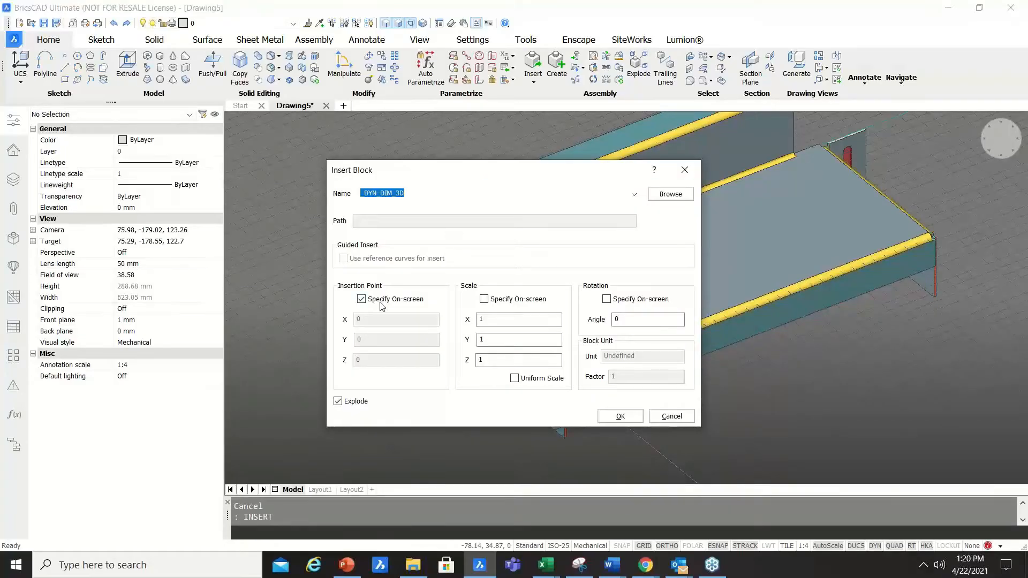
click(663, 198)
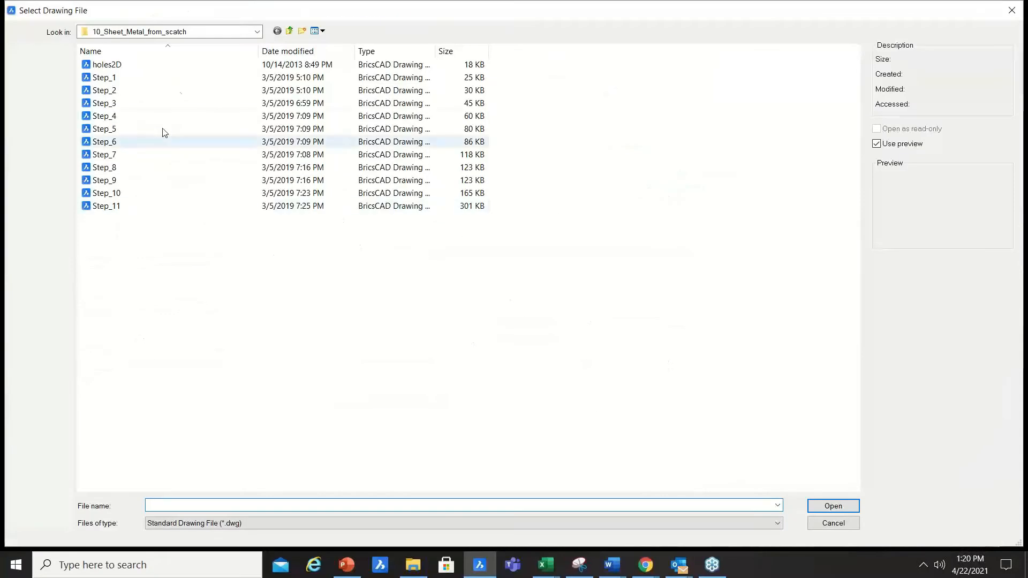
click(122, 65)
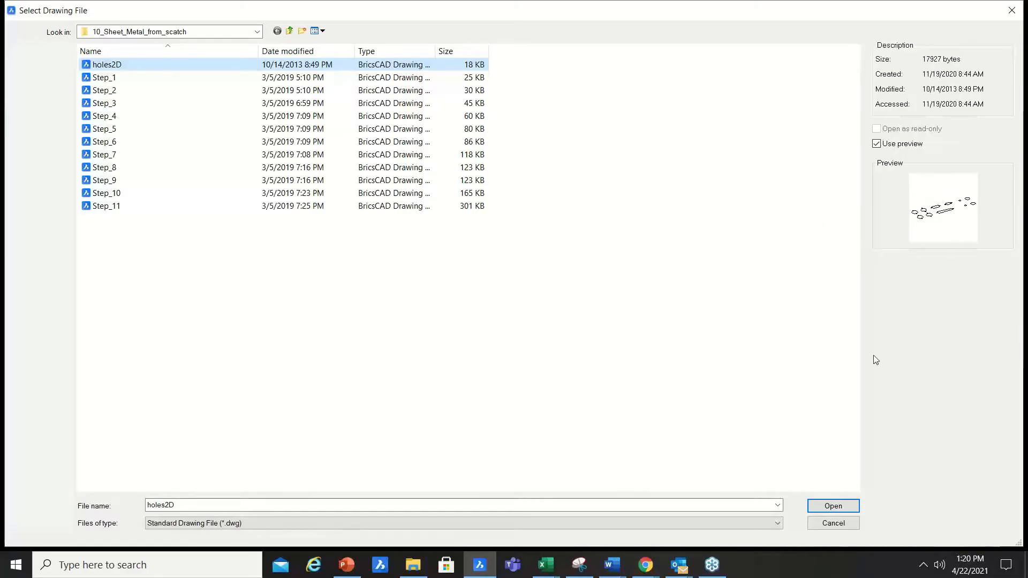
click(833, 506)
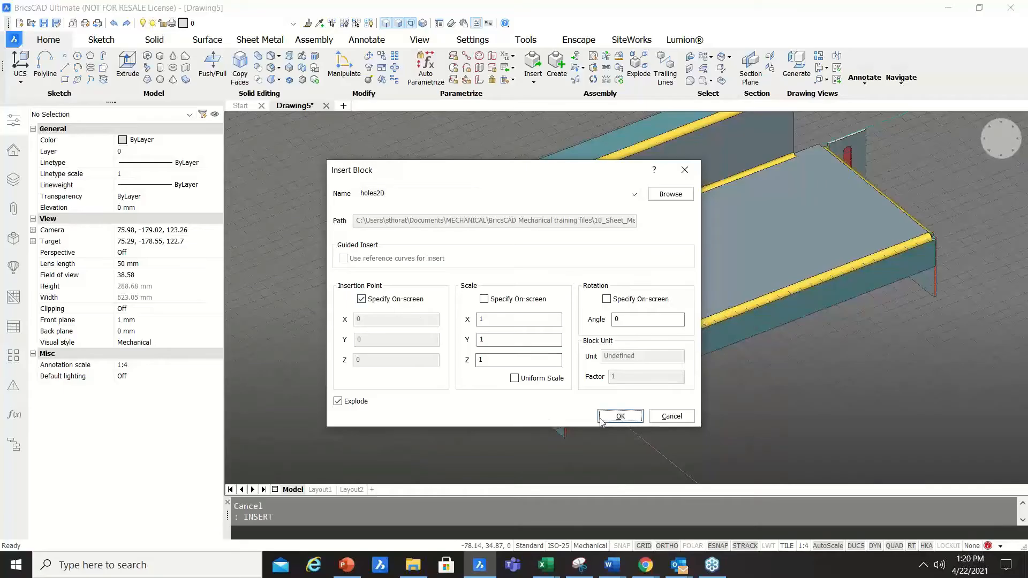
click(620, 417)
scroll(568, 374, up, 6)
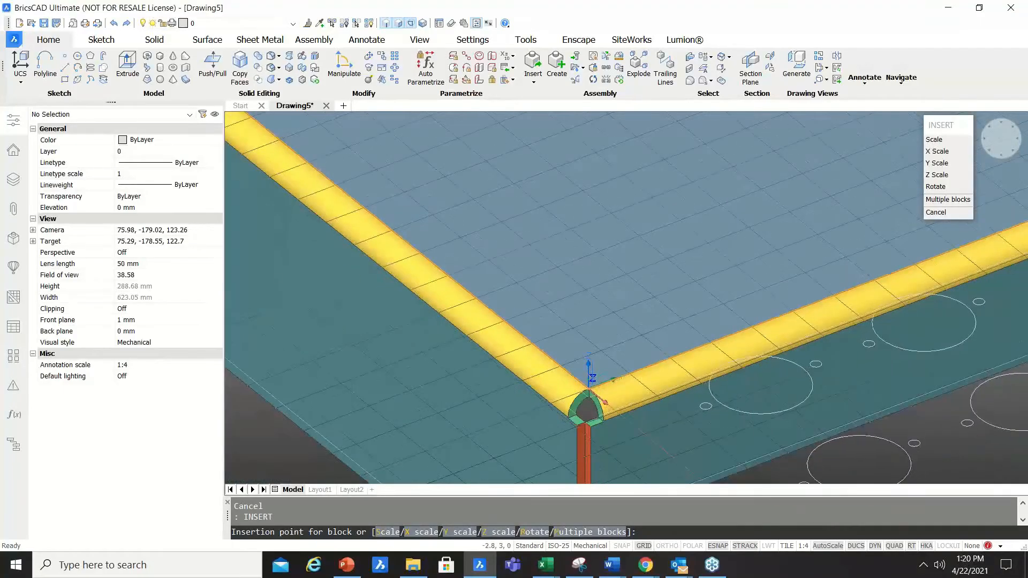
scroll(588, 385, down, 3)
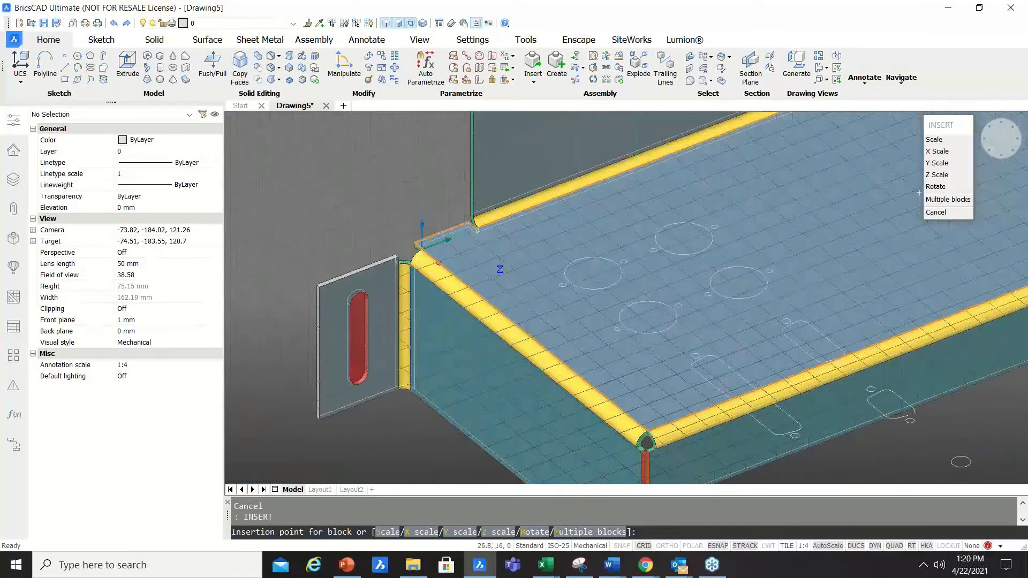
scroll(542, 268, down, 3)
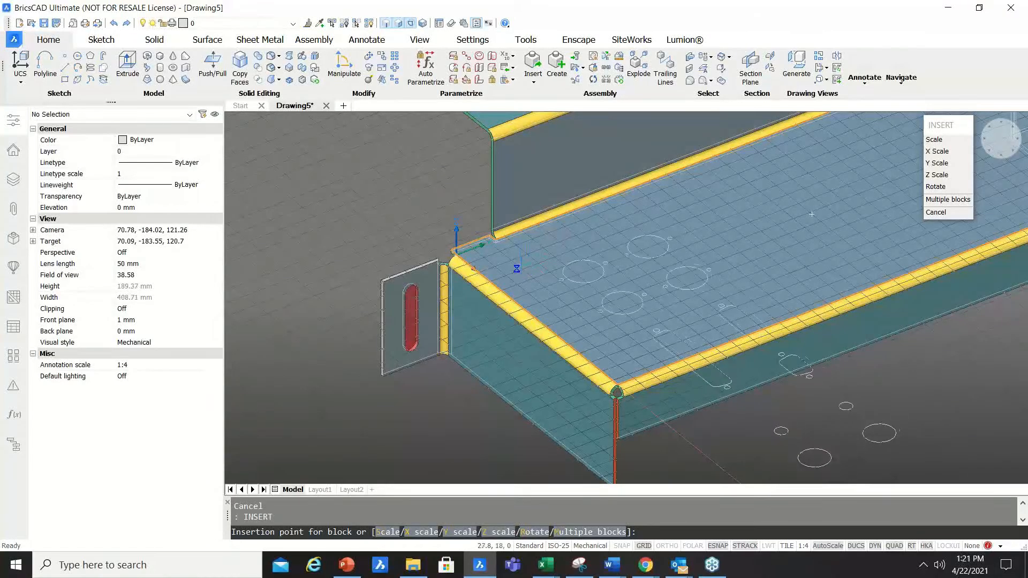
text(R)
key(Return)
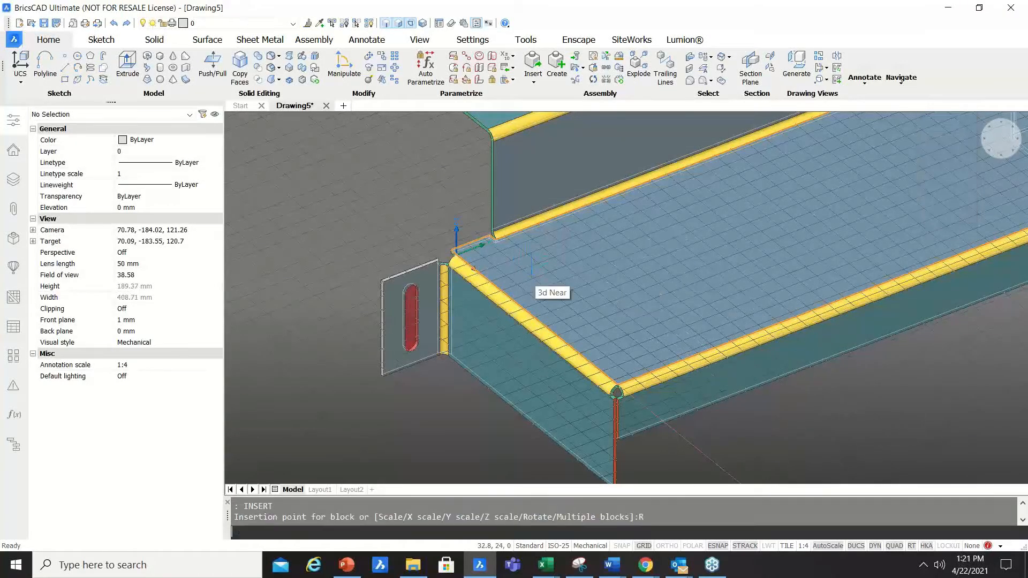
scroll(599, 270, down, 5)
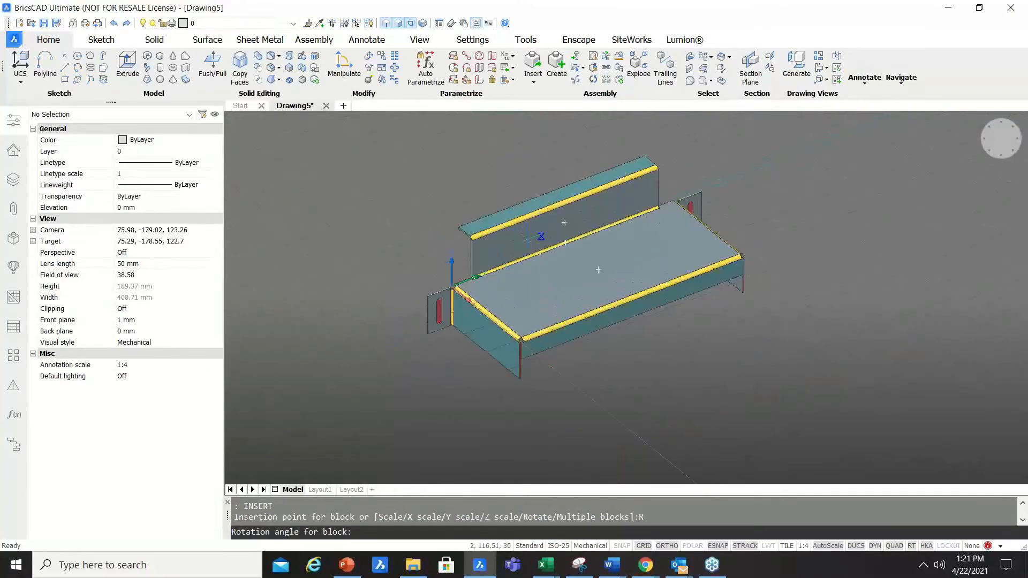
scroll(440, 292, up, 6)
key(Escape)
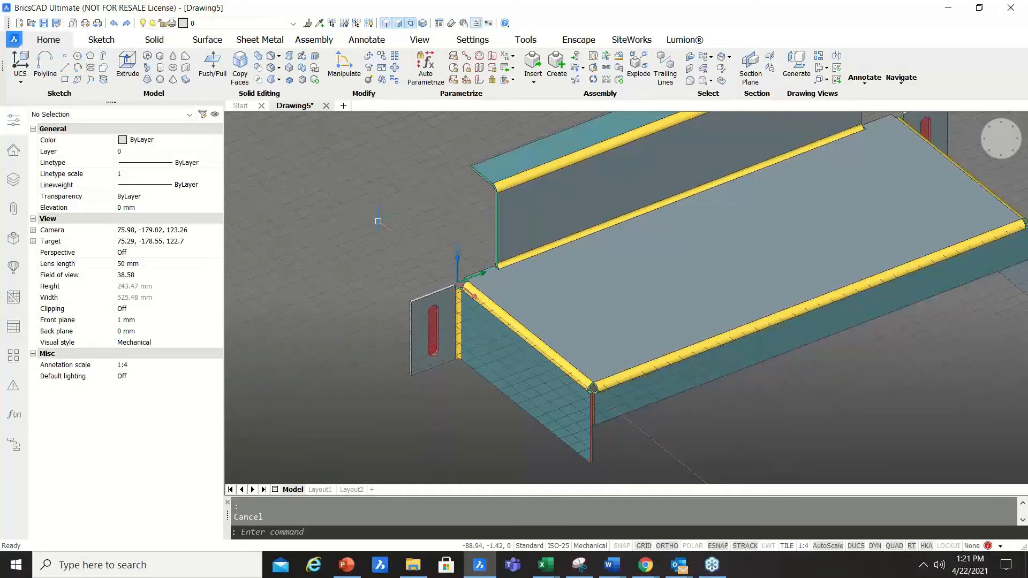
Set the coordinate system to World.
key(Return)
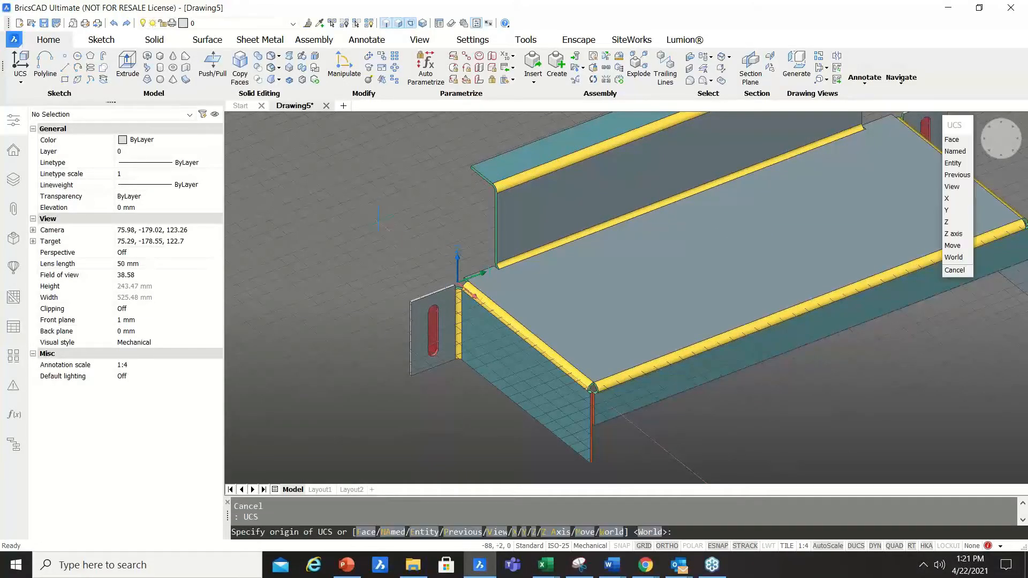
text(W)
key(Return)
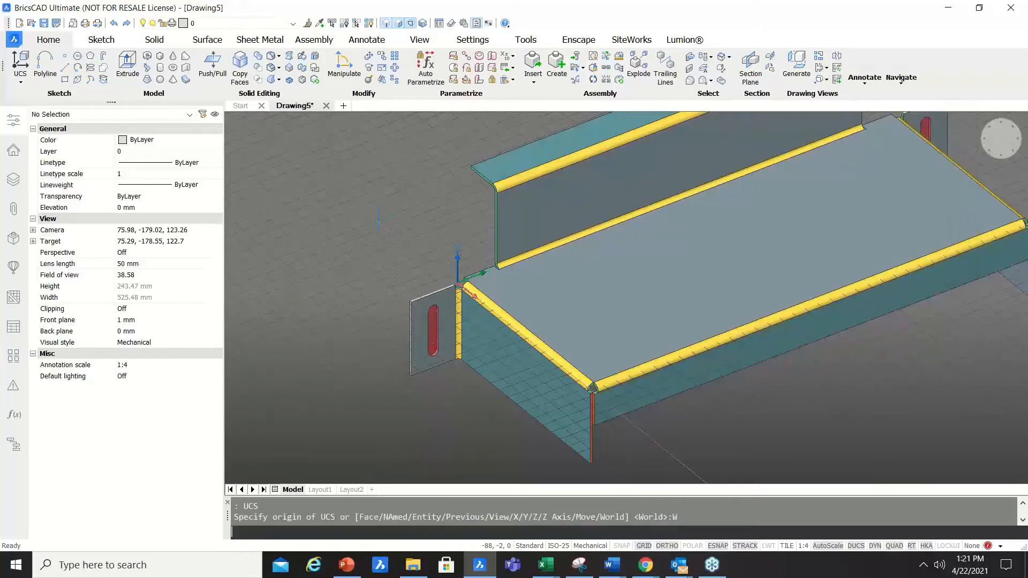
key(Escape)
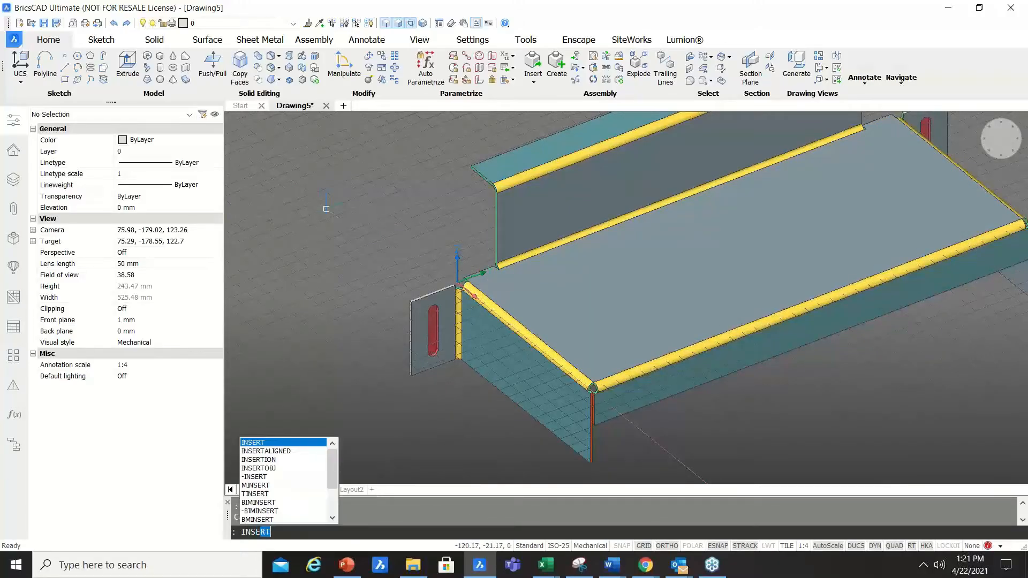
Load the holes2D drawing from the 10_Sheet_Metal_from_scatch folder as the block to insert.
text(INSERT)
key(Return)
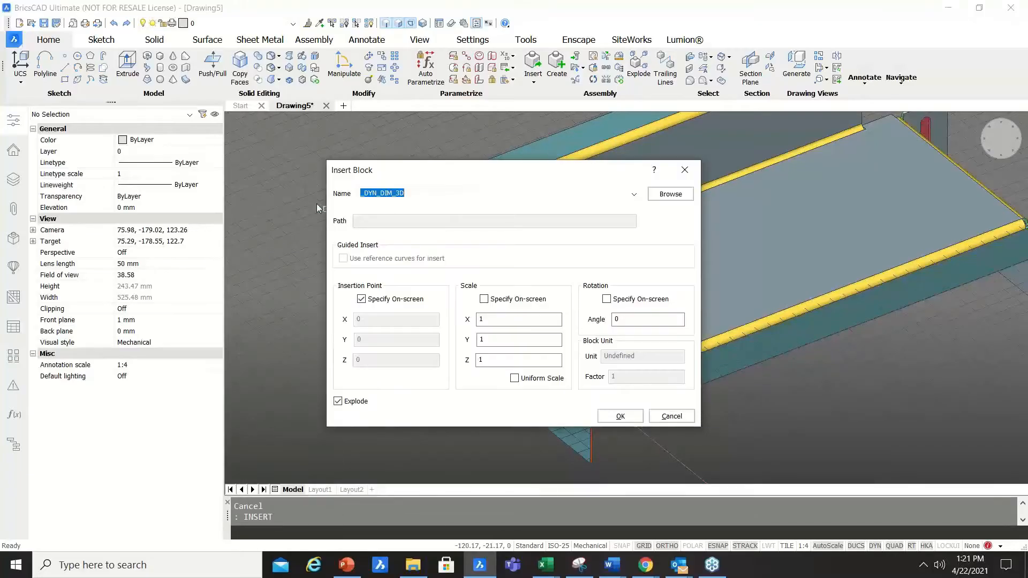
click(671, 194)
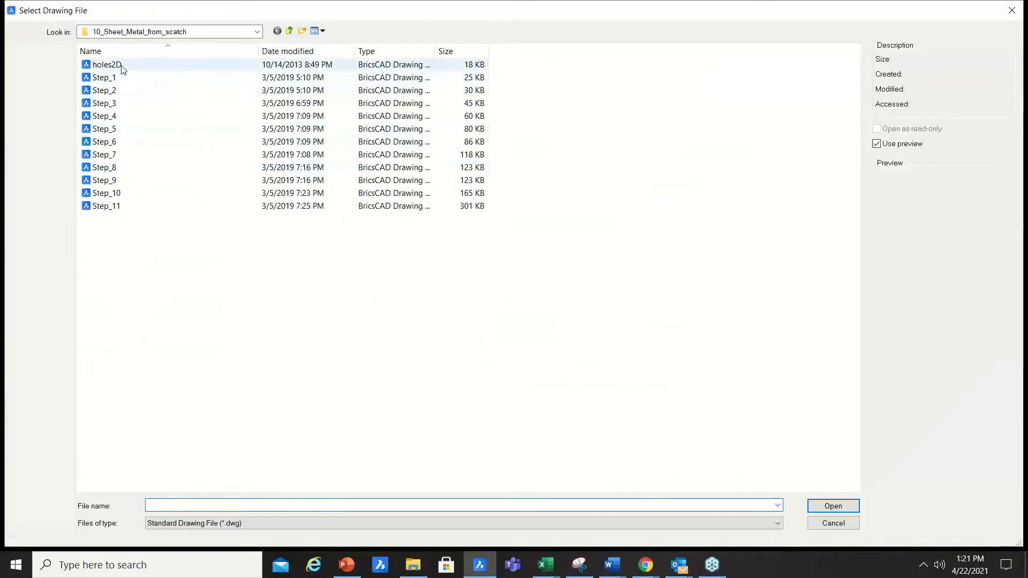
click(107, 65)
click(834, 506)
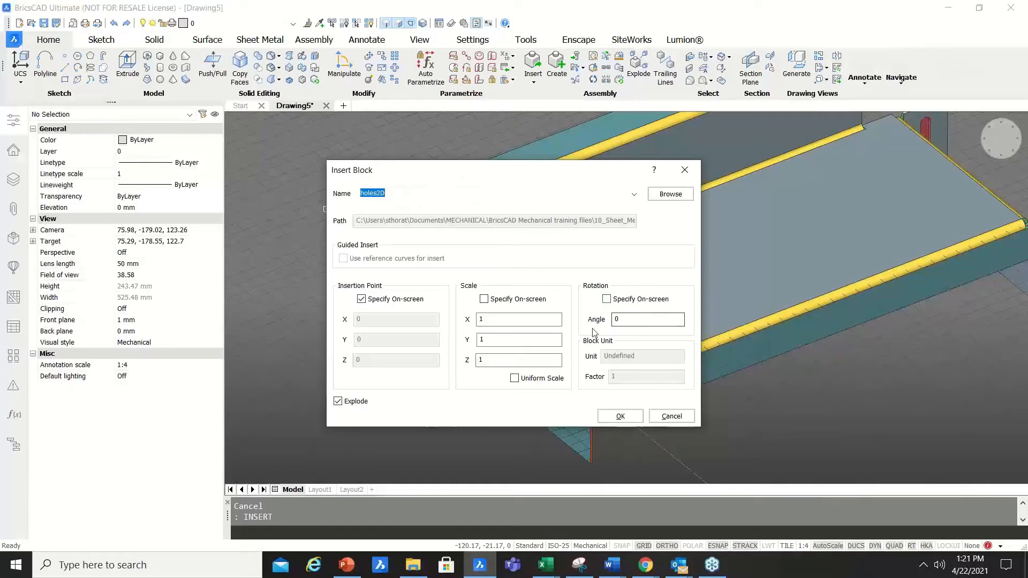
click(620, 416)
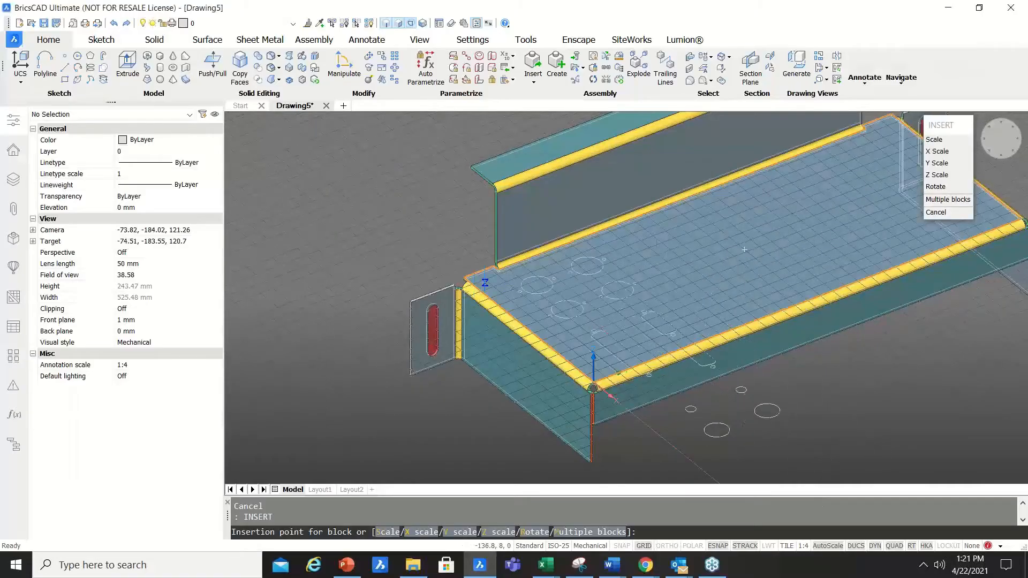
Place the holes2D pattern flat on the top face of the base plate, aligned with its long direction.
scroll(474, 309, down, 3)
scroll(535, 279, up, 3)
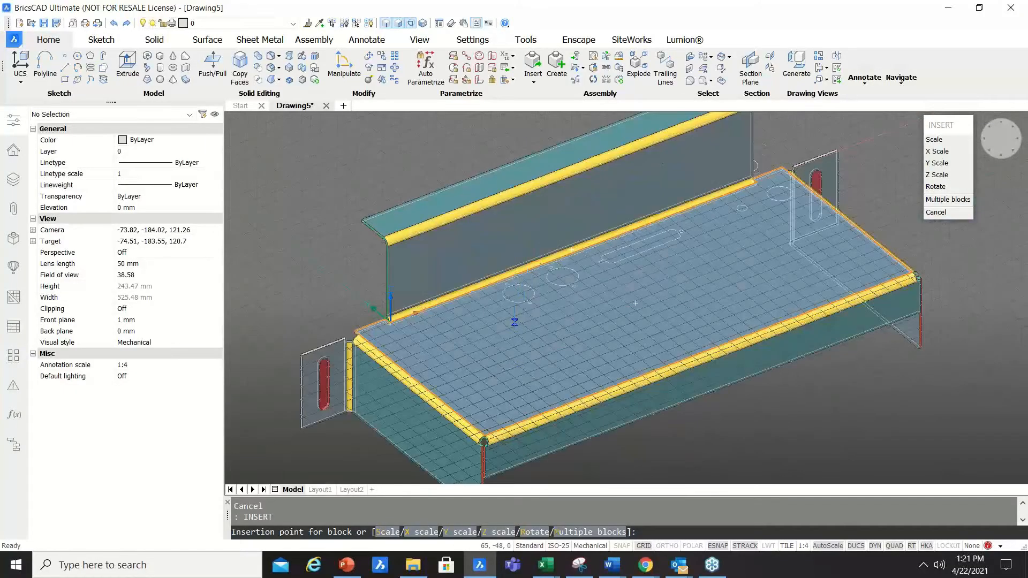
scroll(490, 413, up, 2)
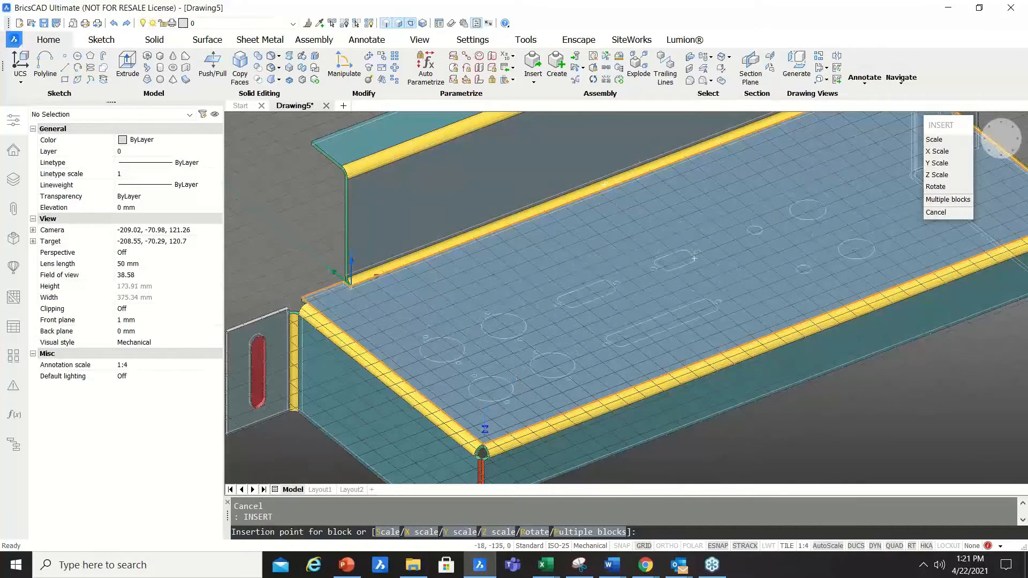
click(513, 385)
Extrude all circles and slot outlines of the inserted hole pattern by 100 mm through the base plate to cut the openings.
scroll(513, 308, down, 4)
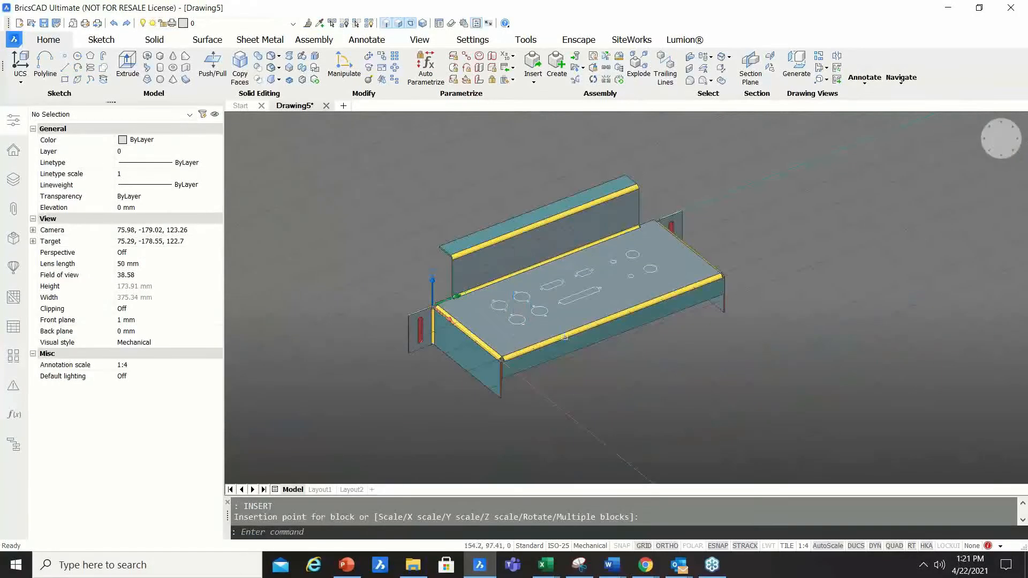
shift+middle_drag(564, 337, 570, 302)
scroll(575, 288, up, 1)
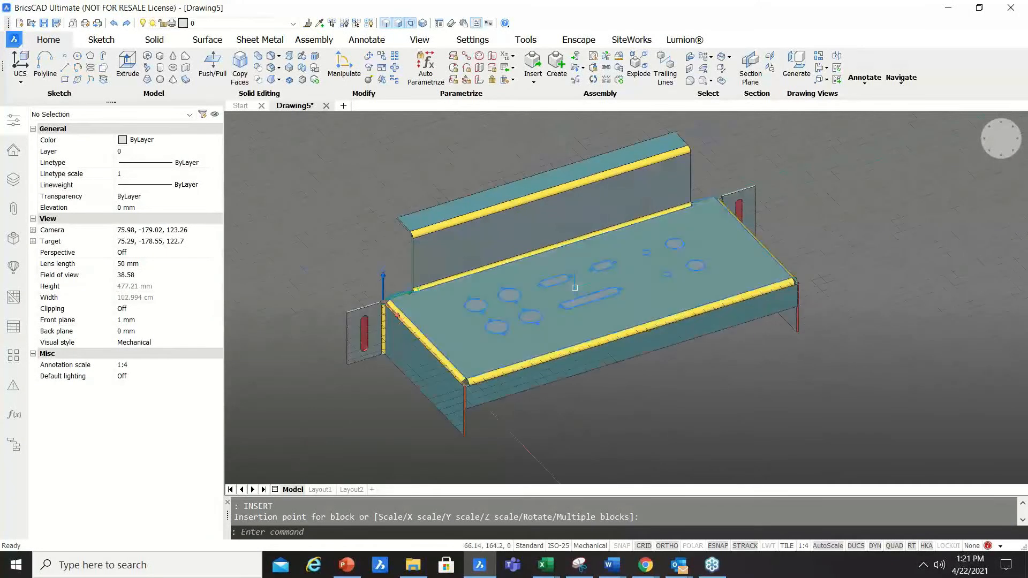
scroll(575, 288, up, 2)
scroll(405, 292, down, 4)
click(383, 183)
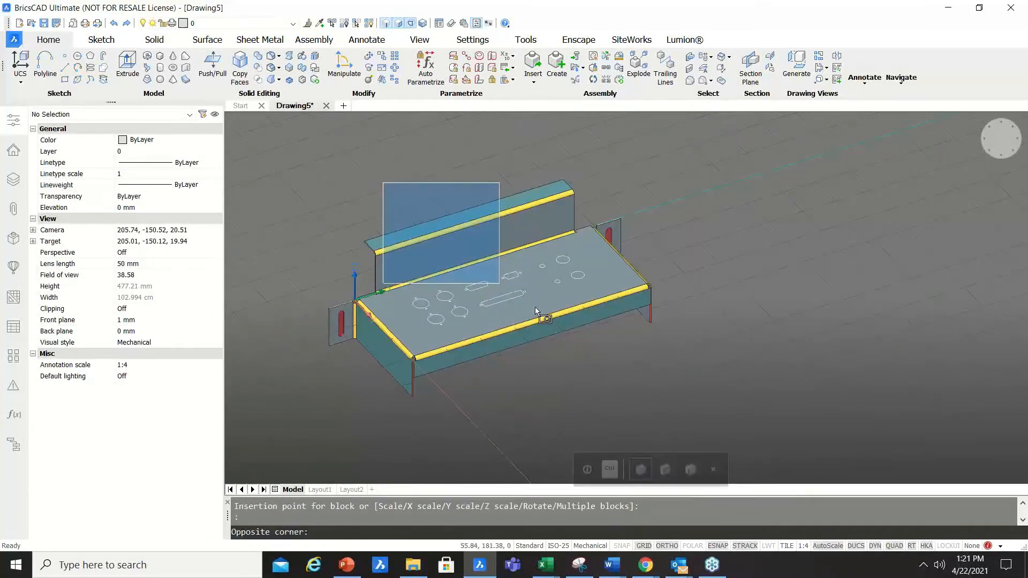
click(598, 340)
scroll(490, 302, up, 3)
shift+middle_drag(429, 344, 459, 360)
scroll(657, 345, down, 3)
shift+middle_drag(657, 348, 574, 336)
scroll(547, 303, up, 3)
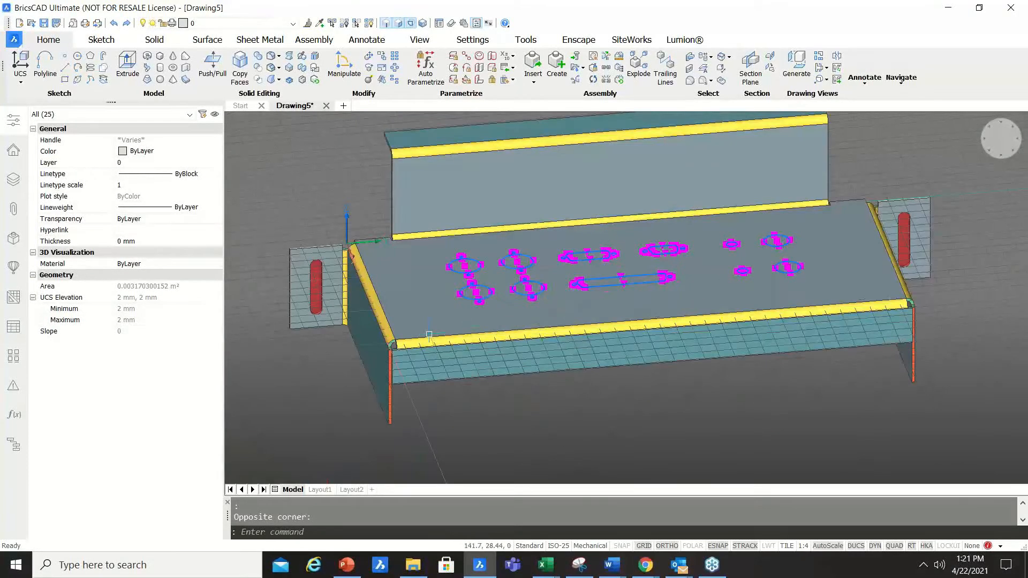
scroll(461, 290, up, 5)
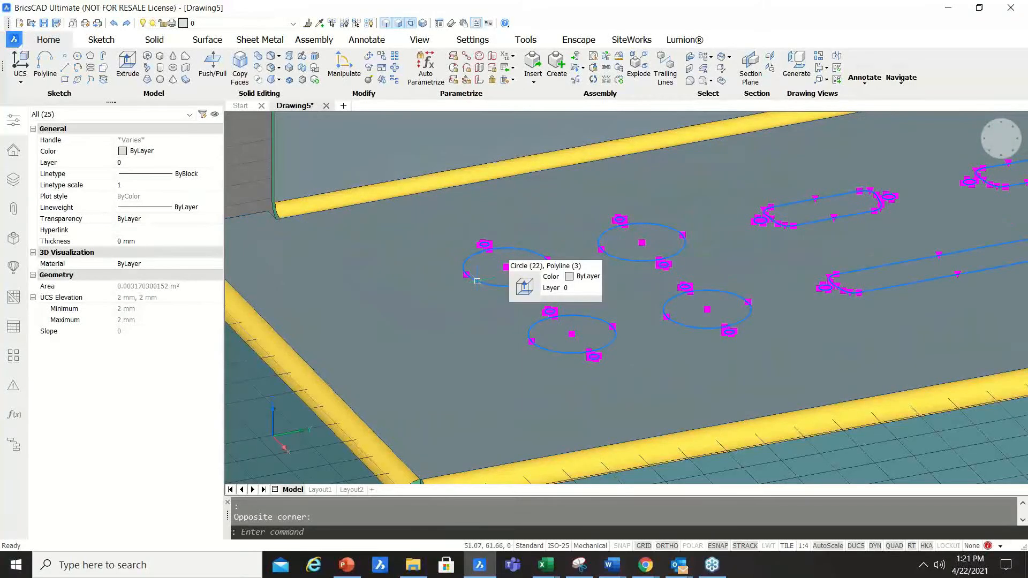
click(524, 289)
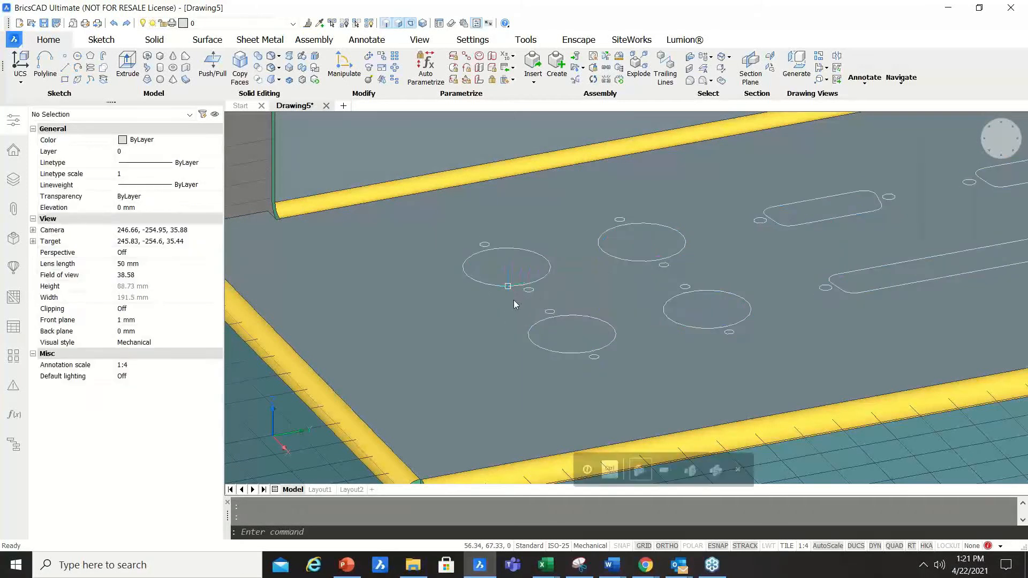
scroll(511, 297, down, 6)
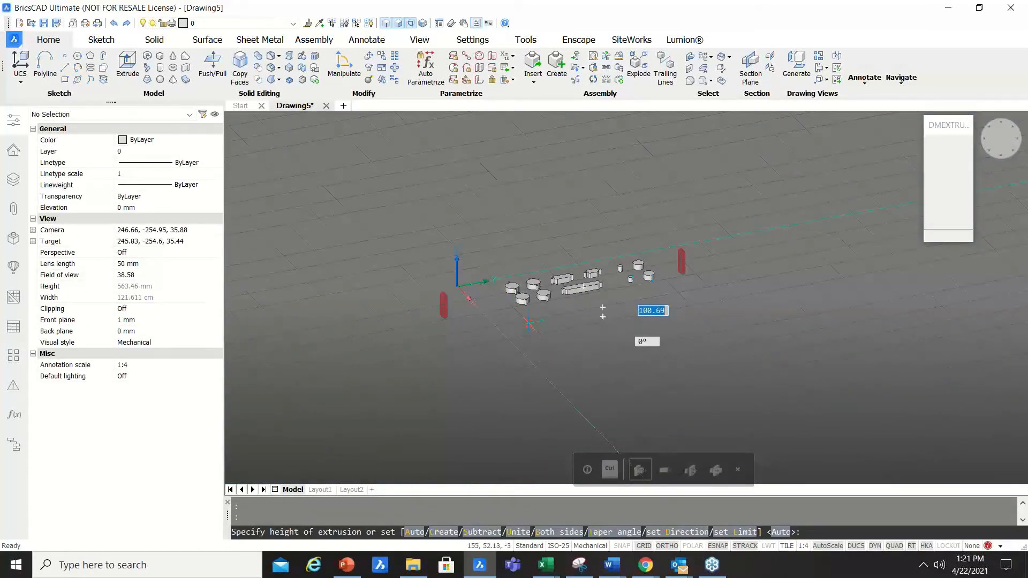
scroll(635, 251, up, 4)
scroll(528, 310, up, 2)
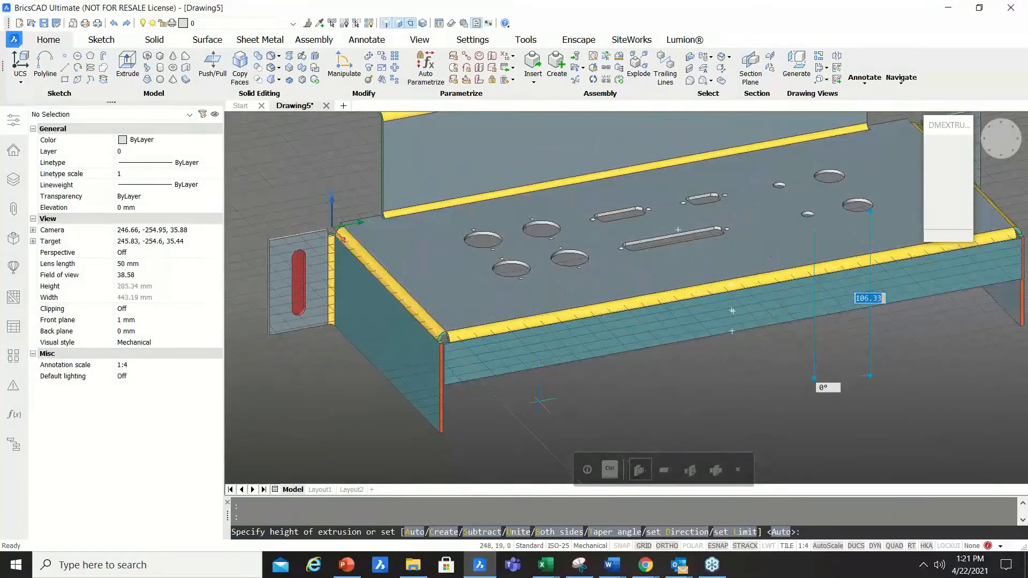
text(100)
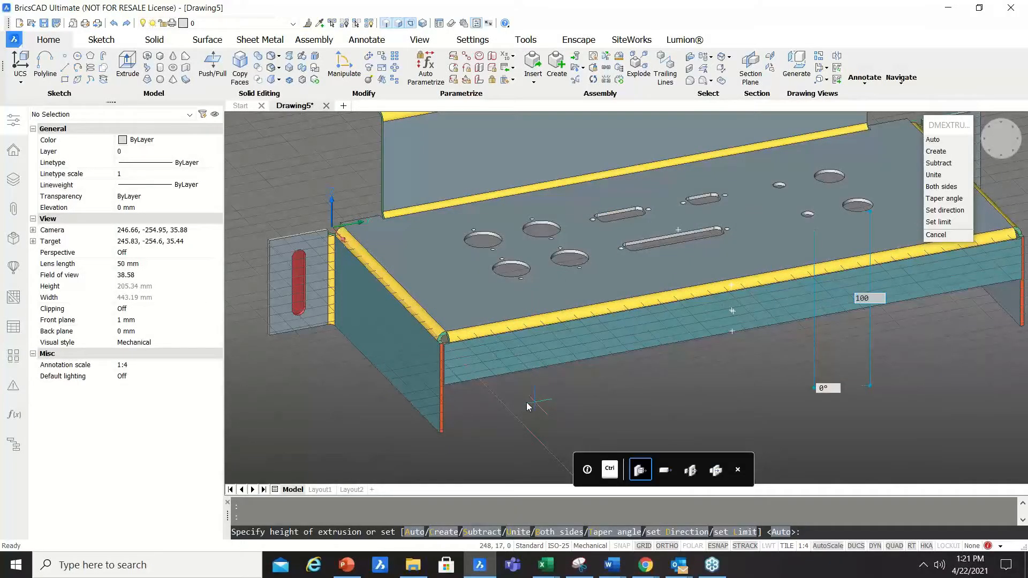
key(Return)
scroll(539, 330, down, 3)
shift+middle_drag(539, 331, 584, 317)
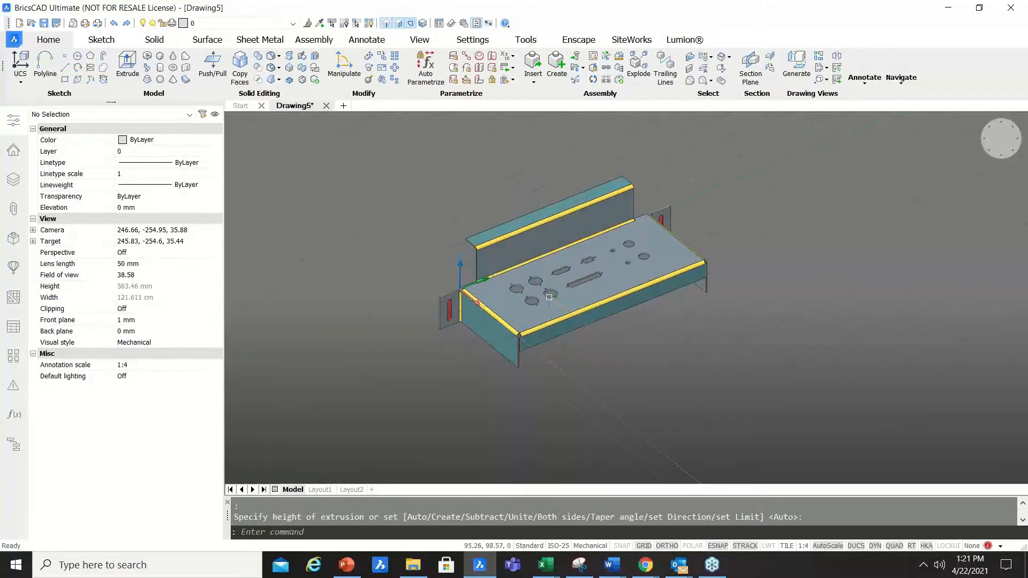
scroll(493, 298, up, 5)
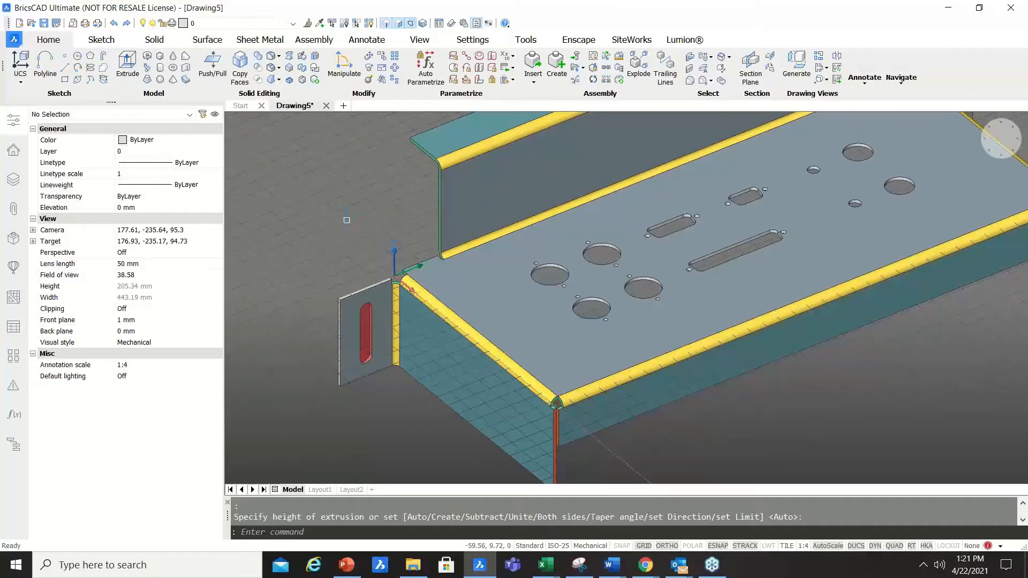
scroll(322, 309, up, 8)
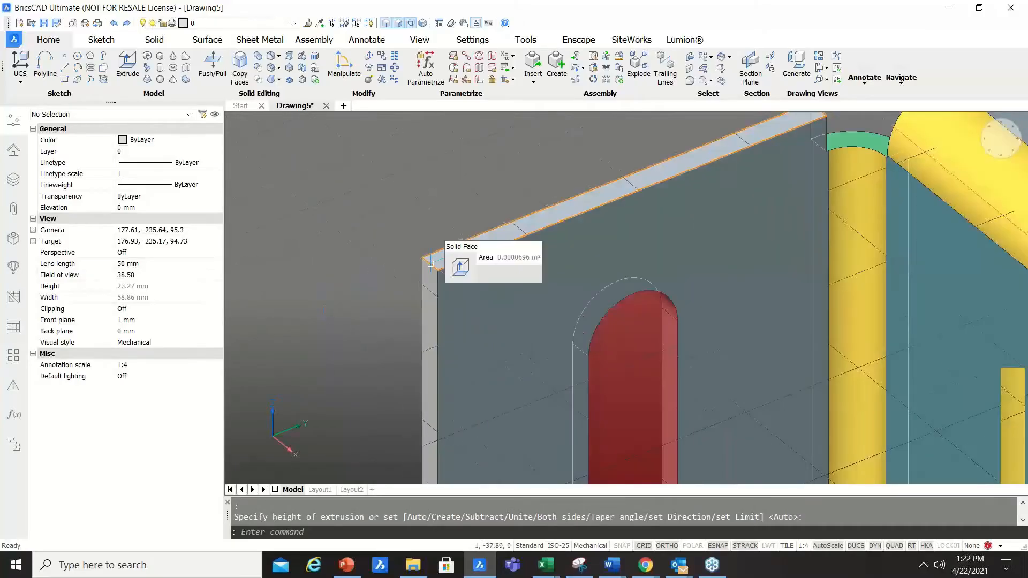
click(422, 260)
scroll(419, 374, down, 8)
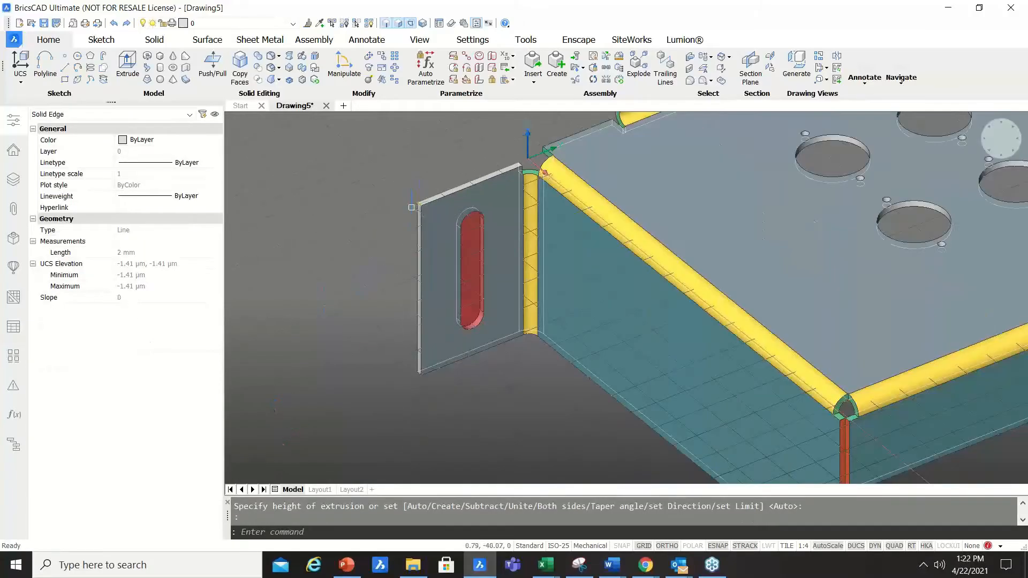
scroll(418, 375, up, 4)
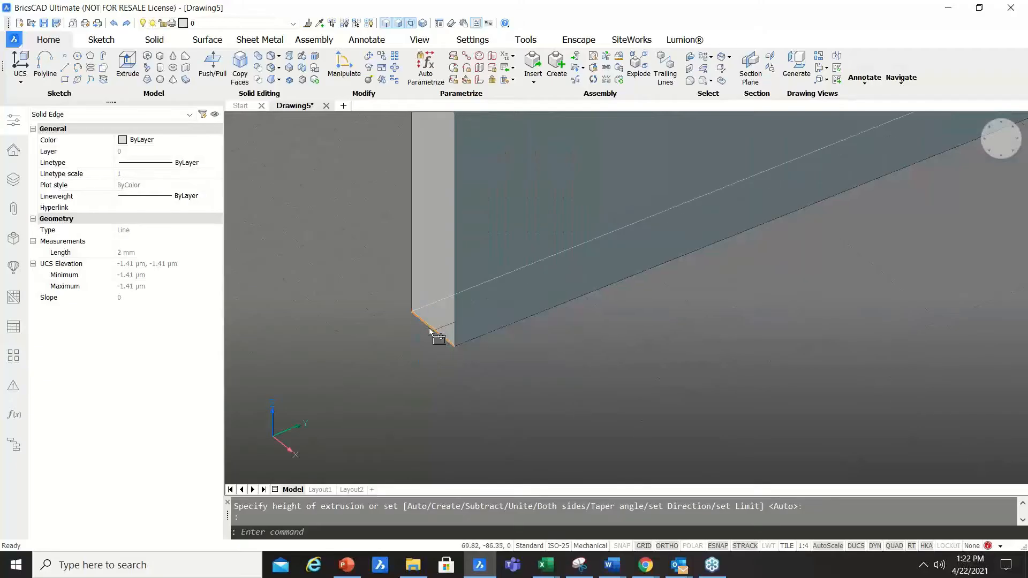
key(Escape)
scroll(386, 335, down, 6)
scroll(365, 215, up, 6)
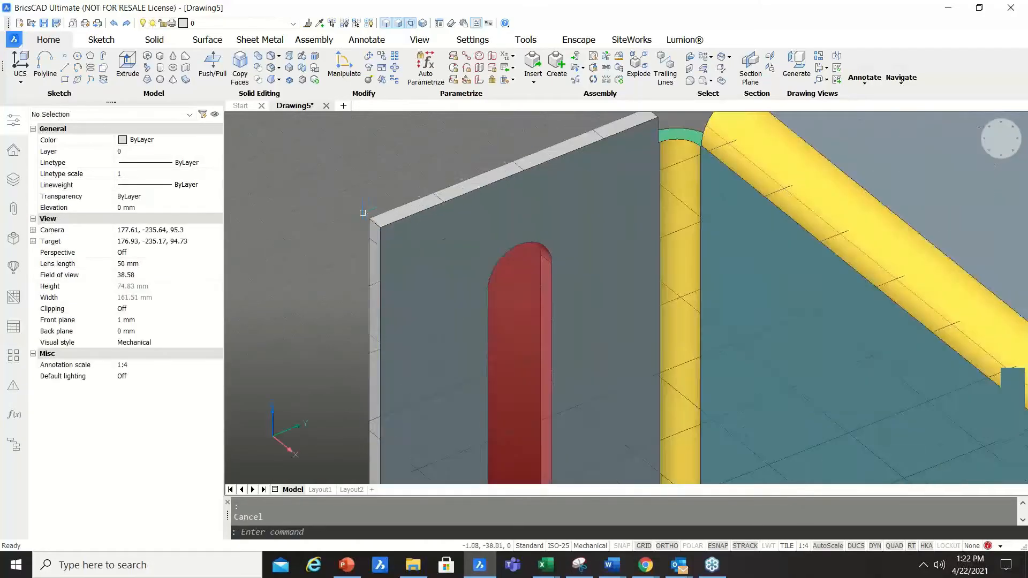
scroll(362, 213, down, 3)
click(379, 223)
scroll(379, 267, down, 3)
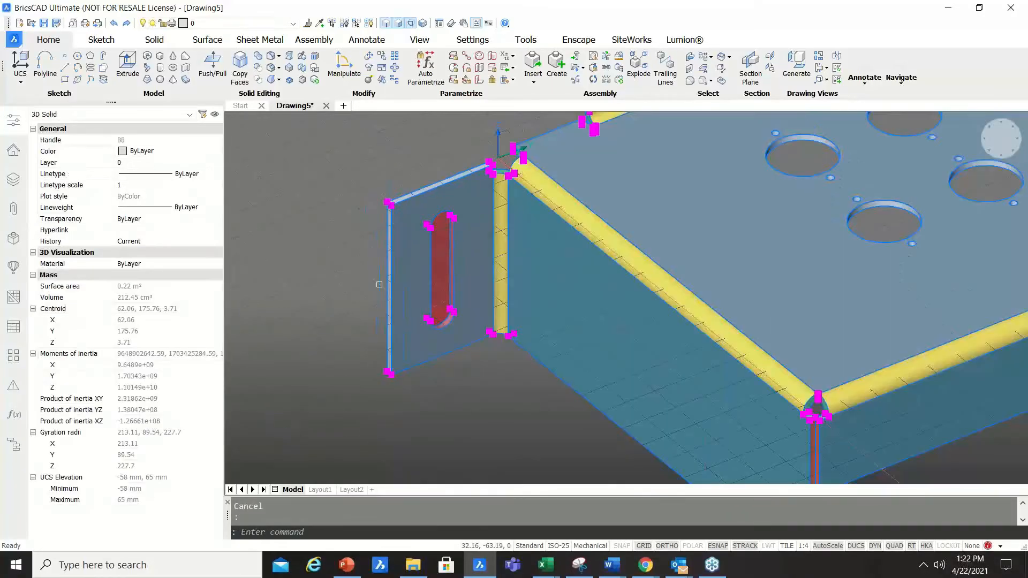
key(Escape)
Select both outer corner edges of one slotted end tab and the outer corner edge of the upper return flange at the same end.
scroll(388, 200, up, 5)
click(391, 217)
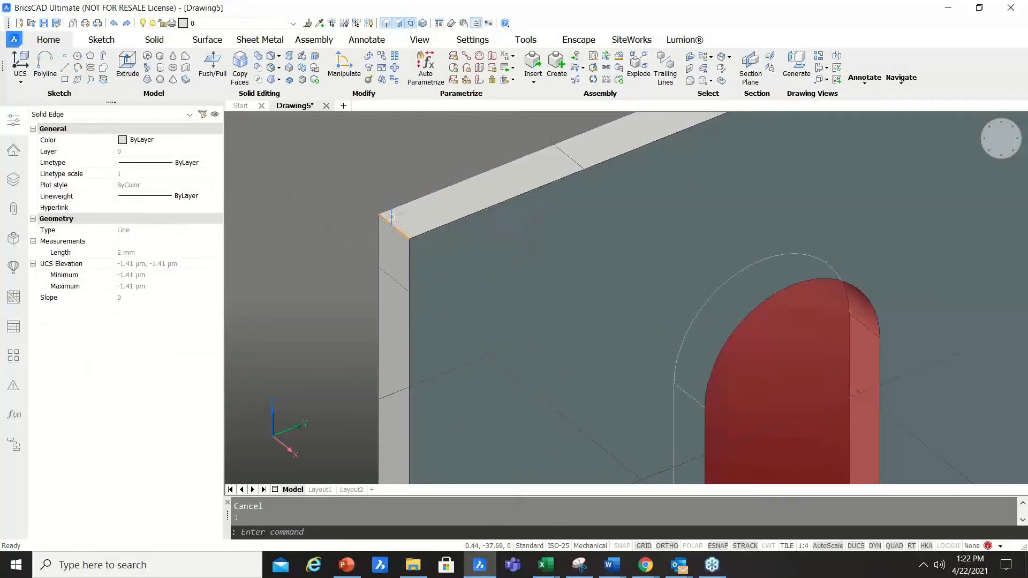
scroll(392, 217, down, 5)
scroll(361, 407, up, 7)
click(361, 407)
scroll(339, 289, down, 6)
scroll(450, 289, down, 5)
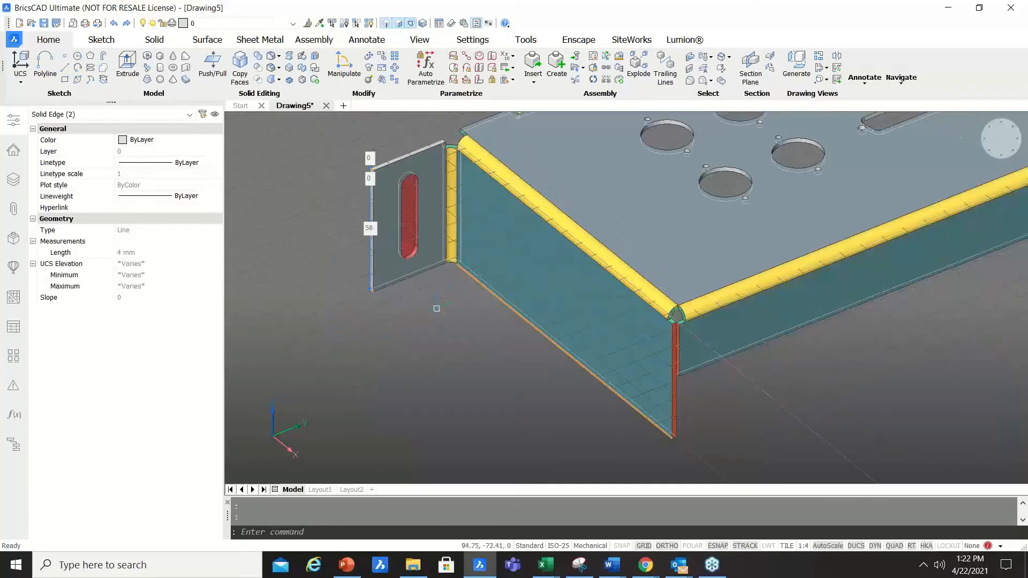
scroll(402, 206, up, 10)
scroll(401, 206, up, 3)
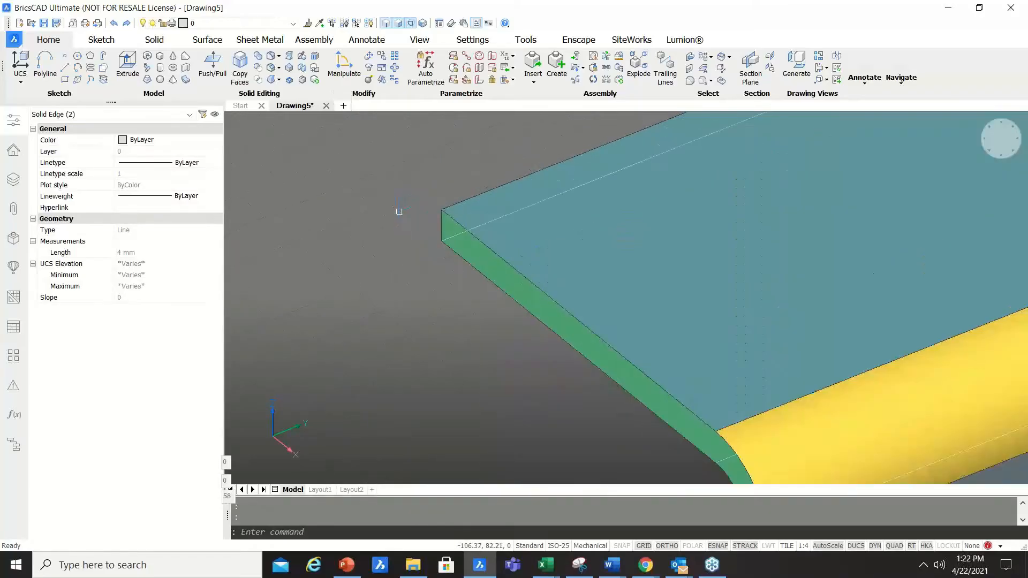
click(441, 224)
scroll(398, 281, down, 8)
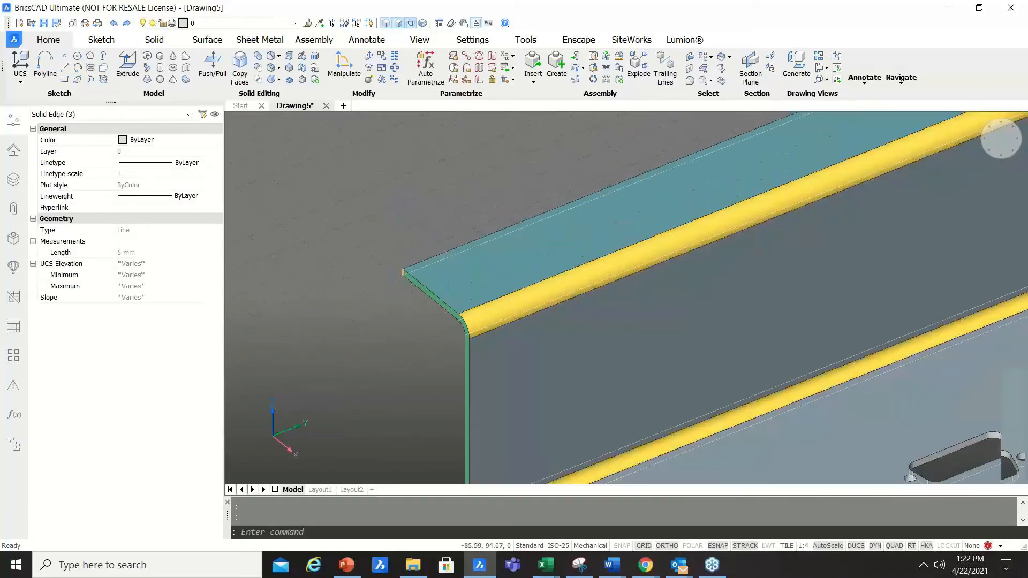
Add the upper return flange's outer corner edge and both slotted tab corner edges at the opposite end to the selection.
shift+middle_drag(391, 289, 536, 257)
scroll(326, 296, down, 6)
scroll(568, 247, up, 10)
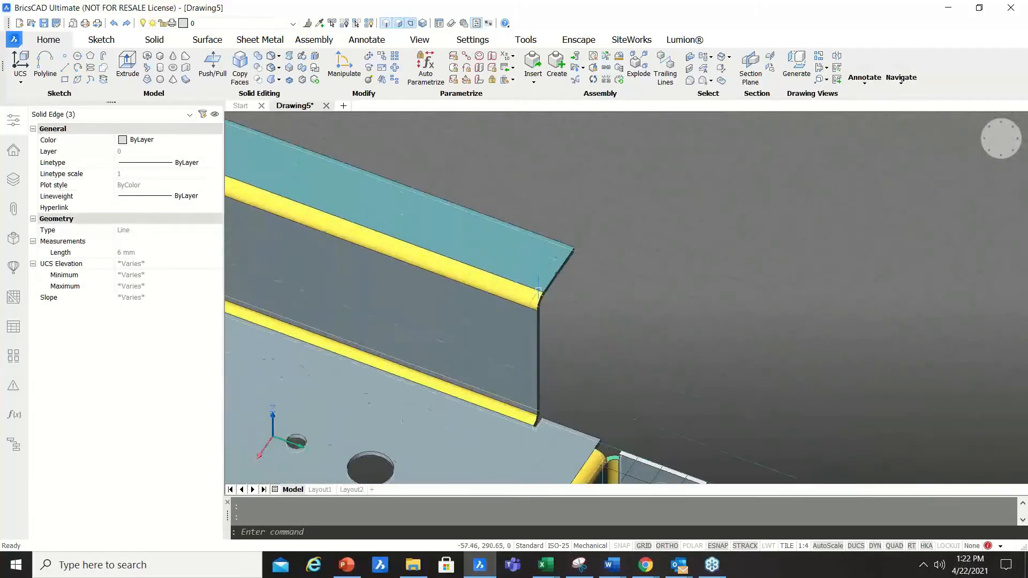
click(547, 248)
scroll(575, 177, down, 5)
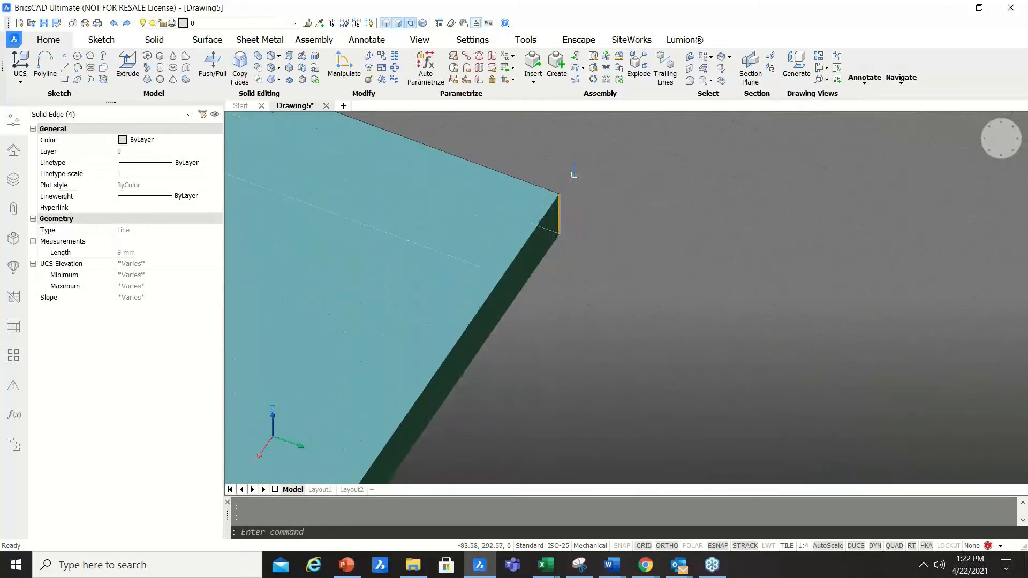
scroll(638, 386, up, 8)
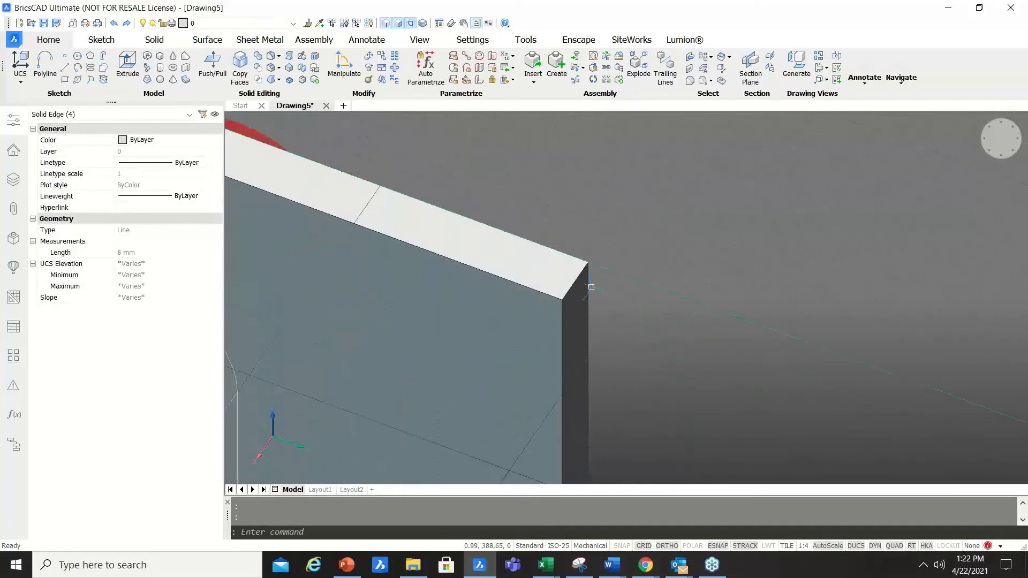
click(582, 276)
scroll(582, 277, down, 5)
scroll(589, 319, up, 8)
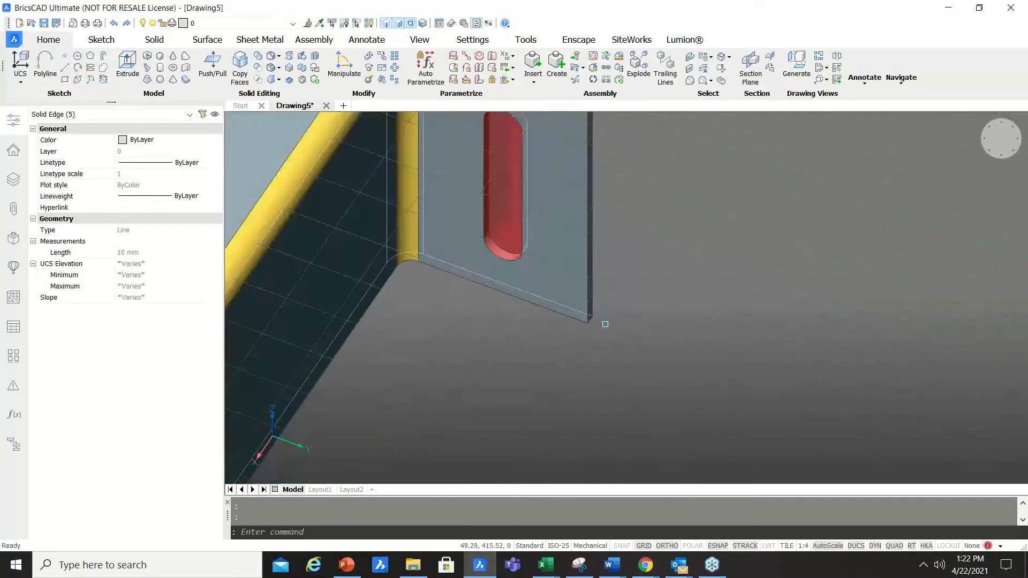
click(570, 314)
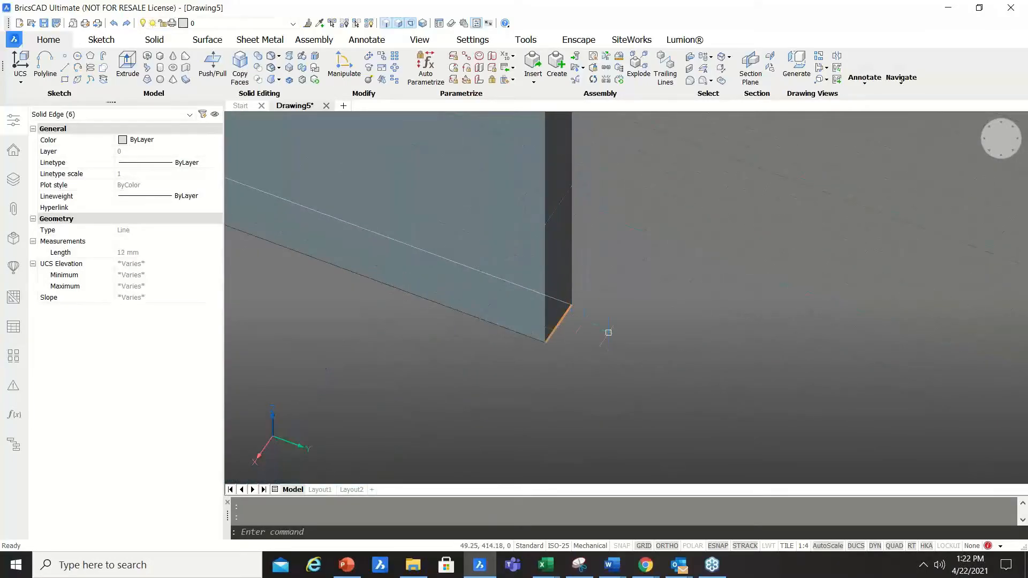
scroll(637, 329, down, 5)
Chamfer the six selected corner edges with an offset of 5 mm.
scroll(652, 313, up, 3)
scroll(652, 314, up, 8)
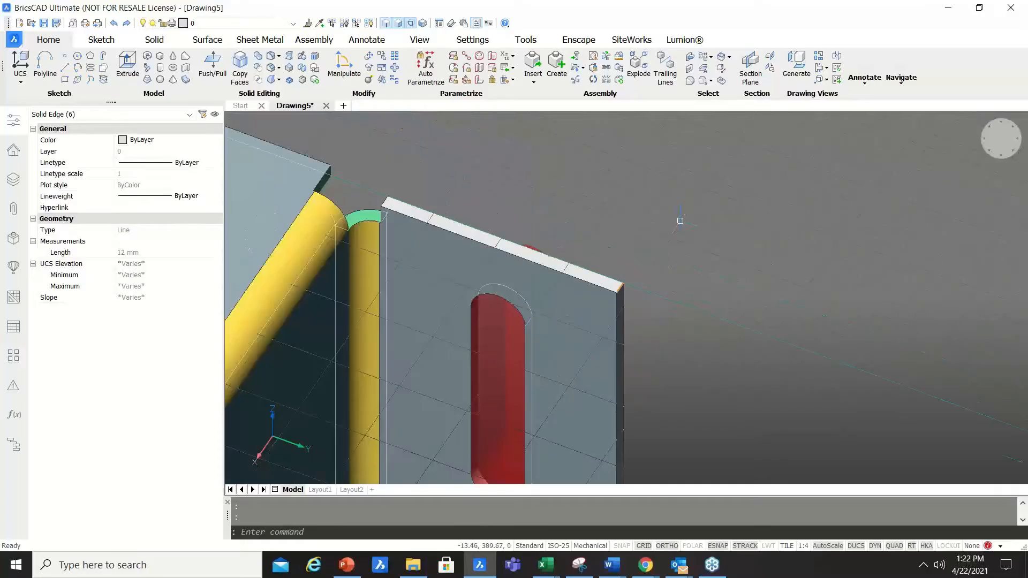
mouse_move(566, 348)
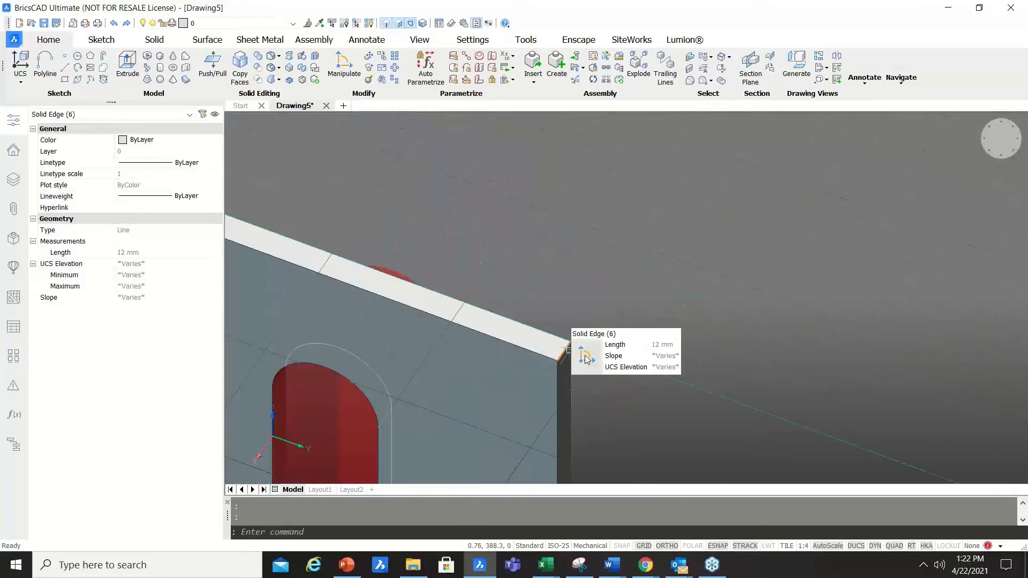
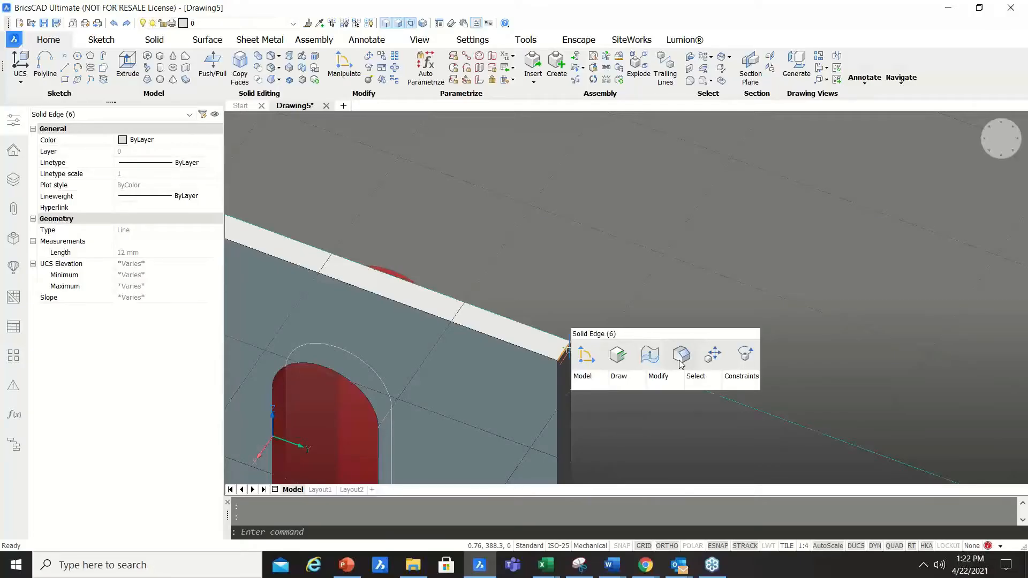
click(680, 361)
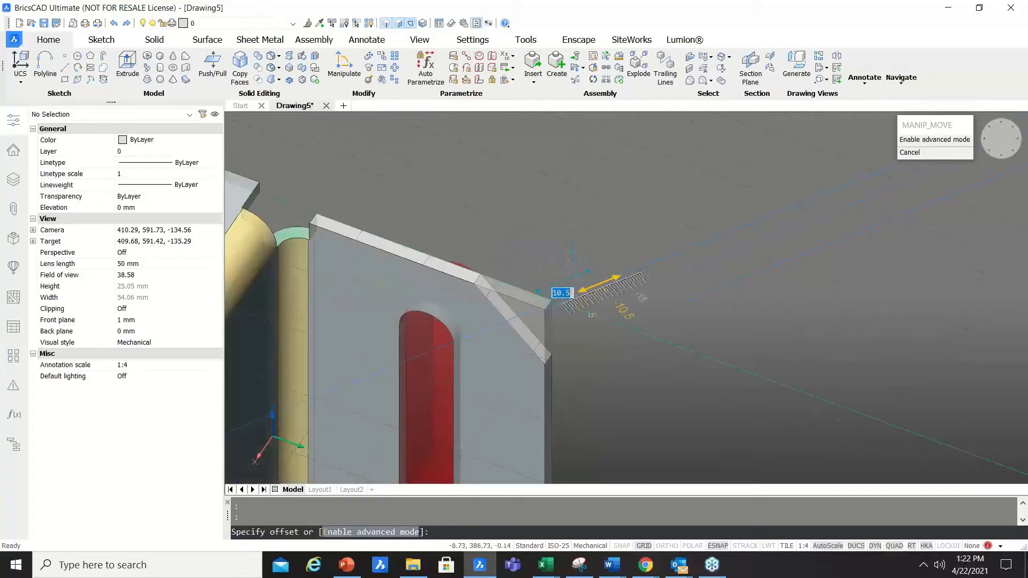
key(F8)
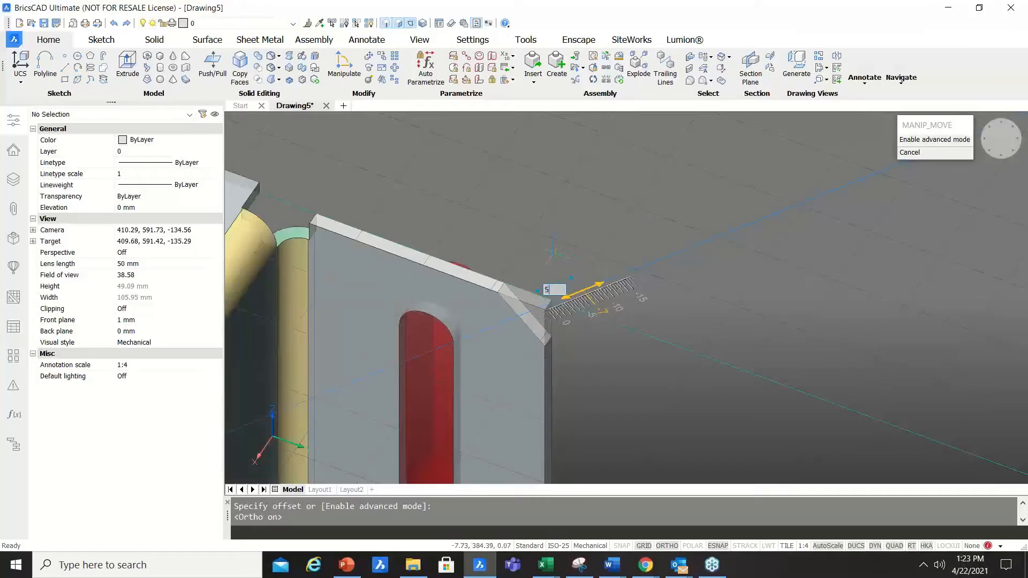
key(Return)
scroll(557, 259, down, 4)
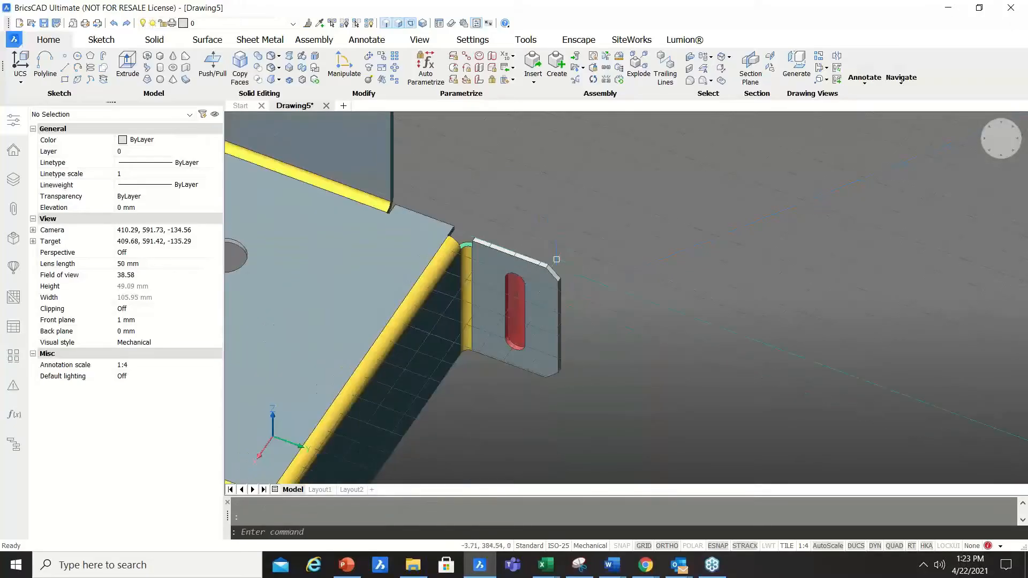
Chamfer the lower corner edge of the end flange, next to the front flange, with an offset of 20 mm.
scroll(556, 260, down, 5)
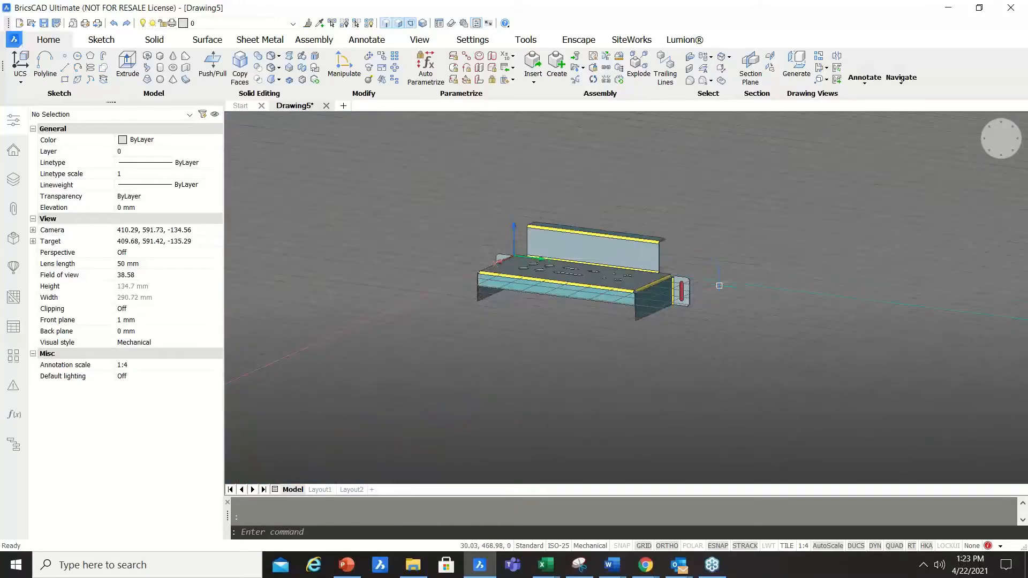
shift+middle_drag(719, 286, 764, 332)
scroll(587, 354, up, 10)
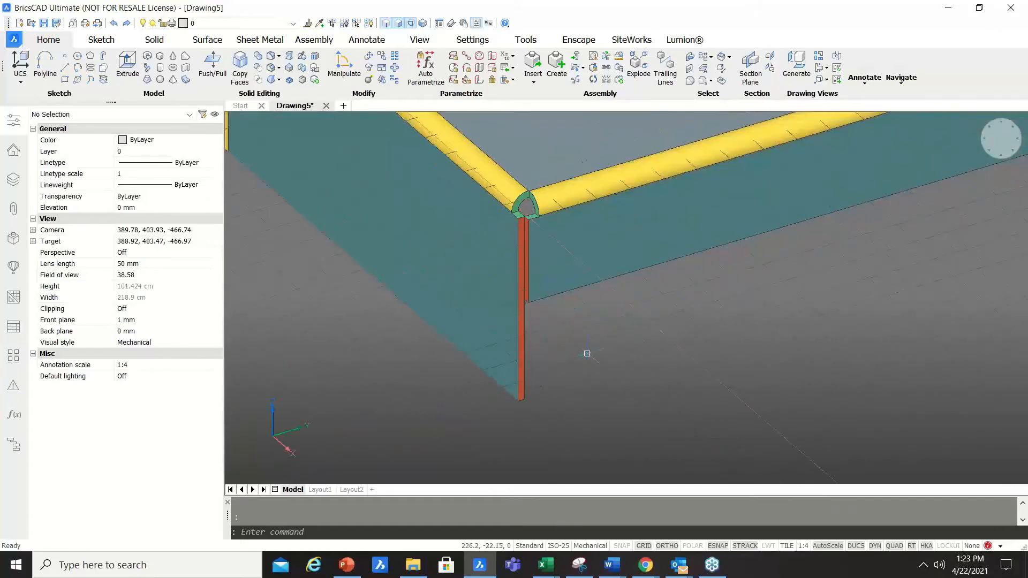
scroll(587, 354, down, 8)
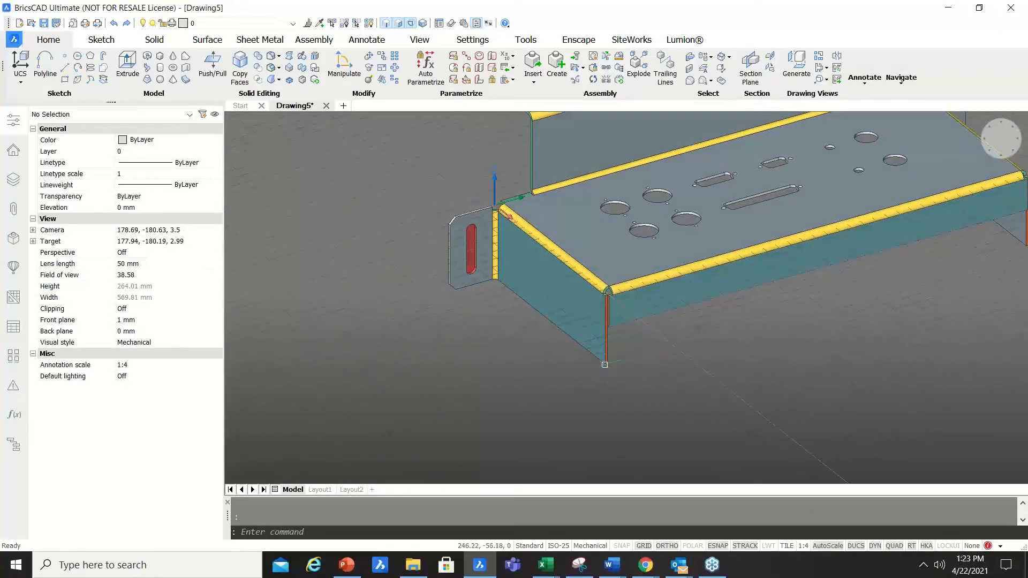
scroll(604, 365, up, 8)
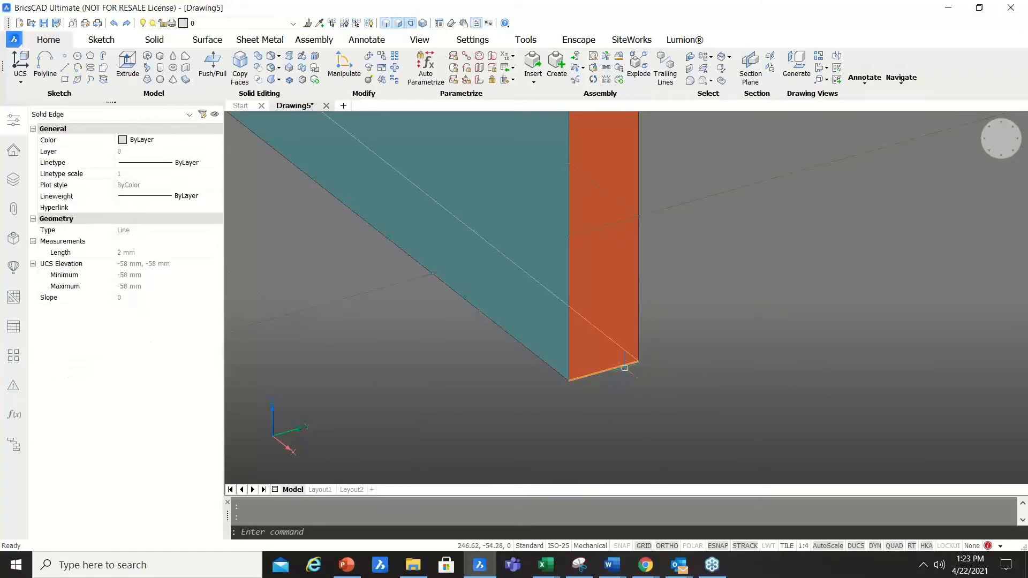
mouse_move(625, 366)
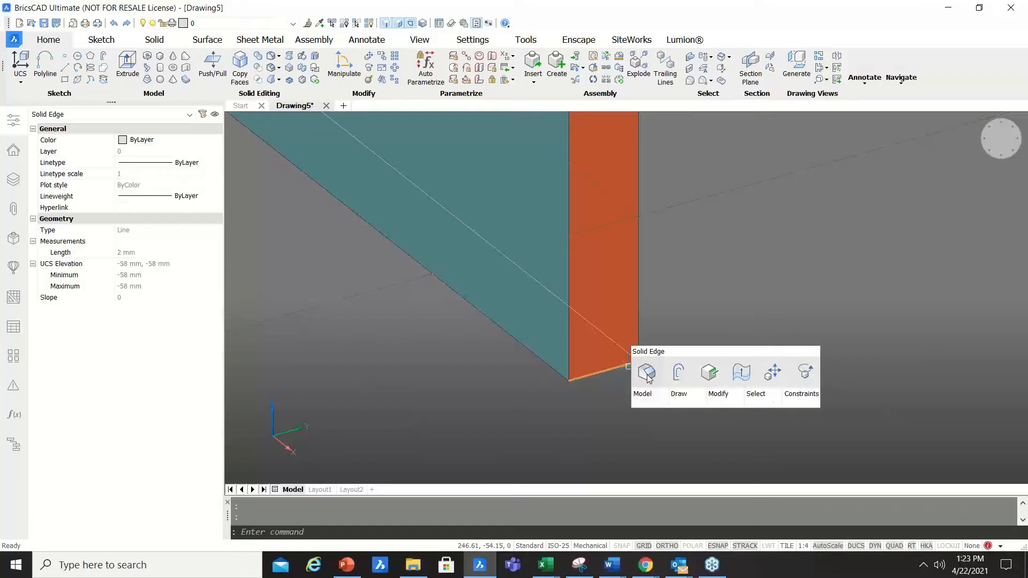
click(648, 375)
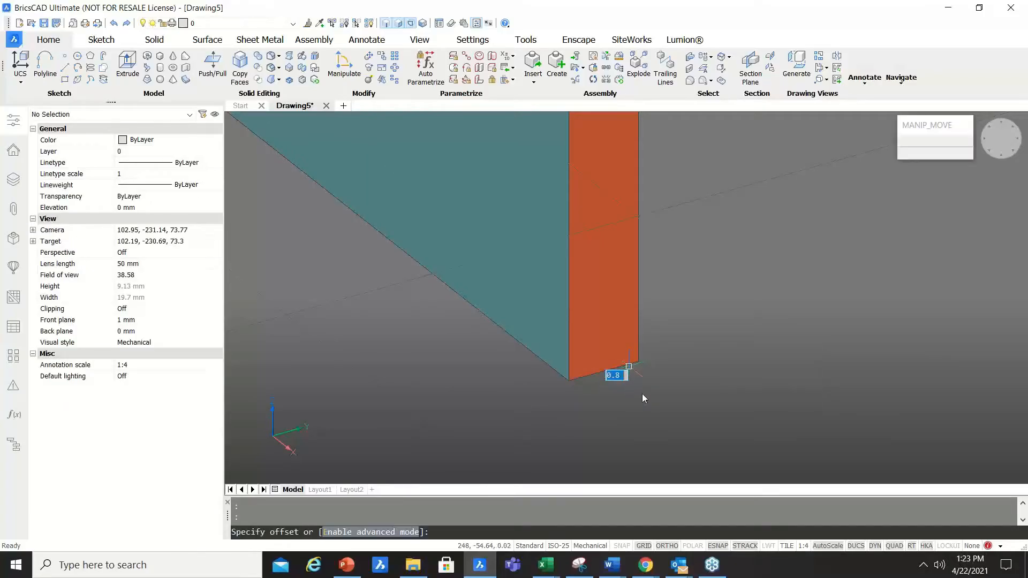
scroll(638, 298, up, 5)
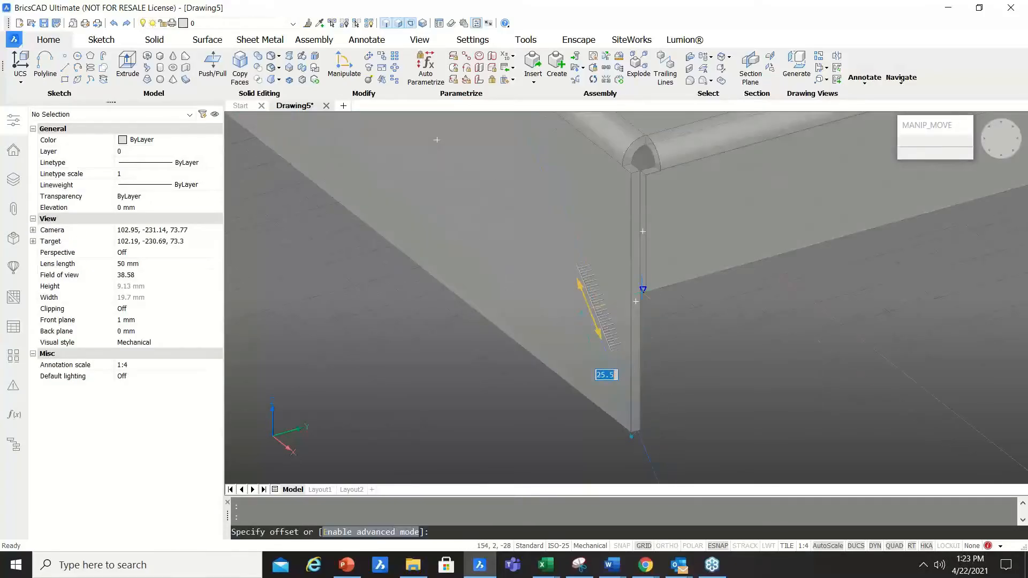
scroll(622, 311, down, 5)
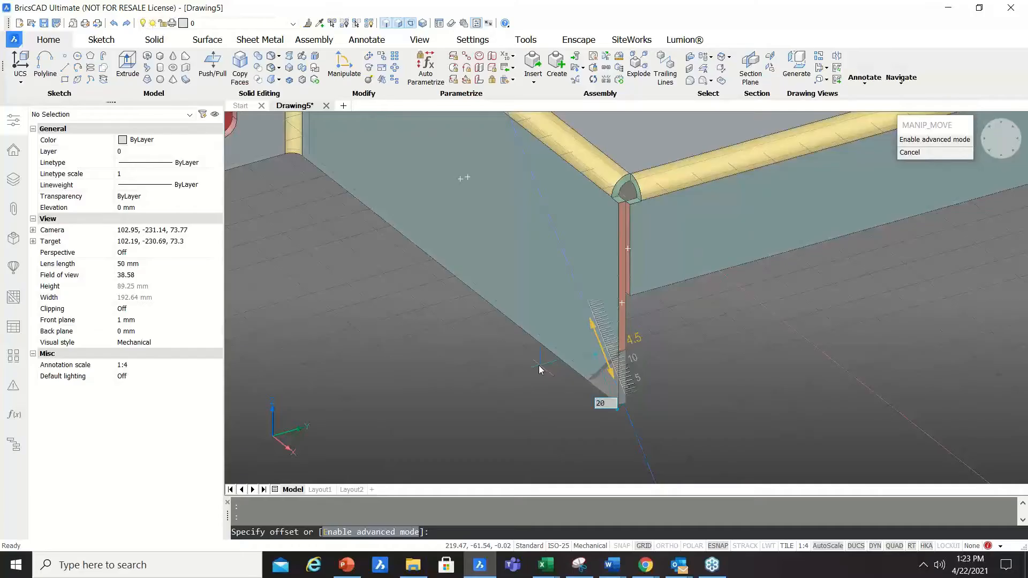
key(Return)
Turn off the grid and push/pull the chamfer face up to the lower corner of the adjoining front flange.
scroll(606, 335, up, 1)
shift+middle_drag(630, 349, 649, 359)
scroll(638, 381, down, 3)
scroll(661, 266, up, 4)
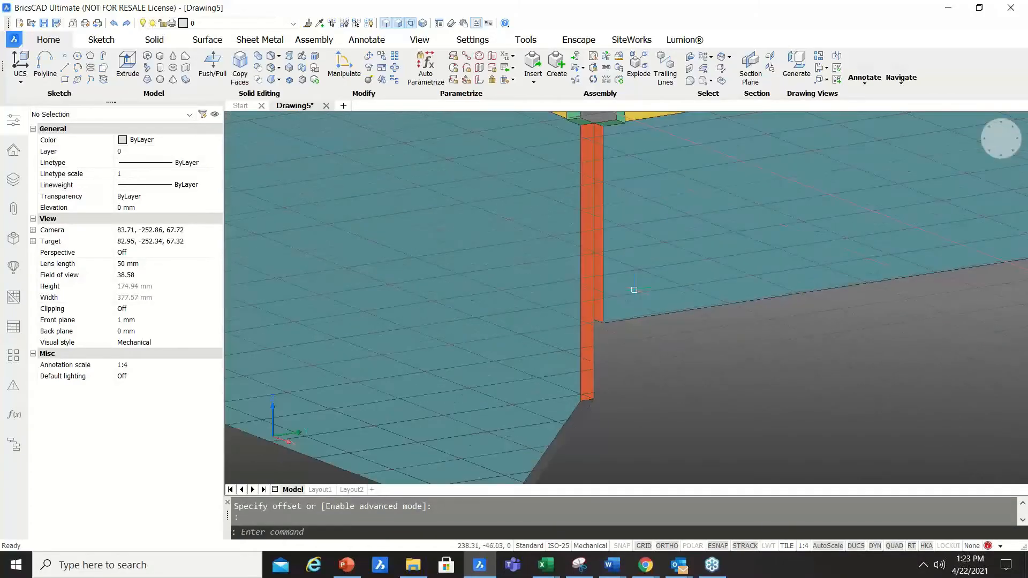
scroll(620, 325, up, 3)
key(F7)
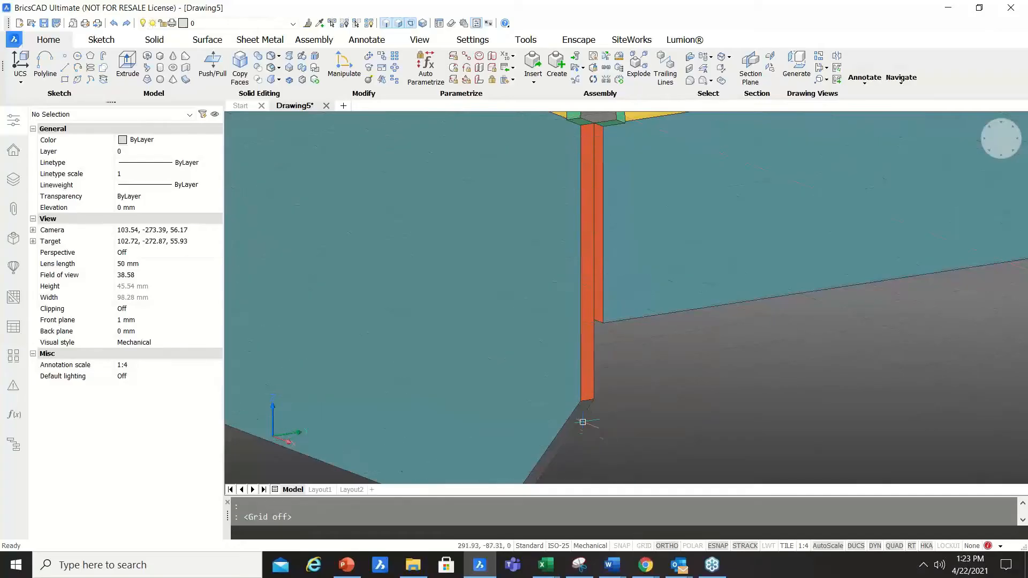
scroll(579, 418, up, 3)
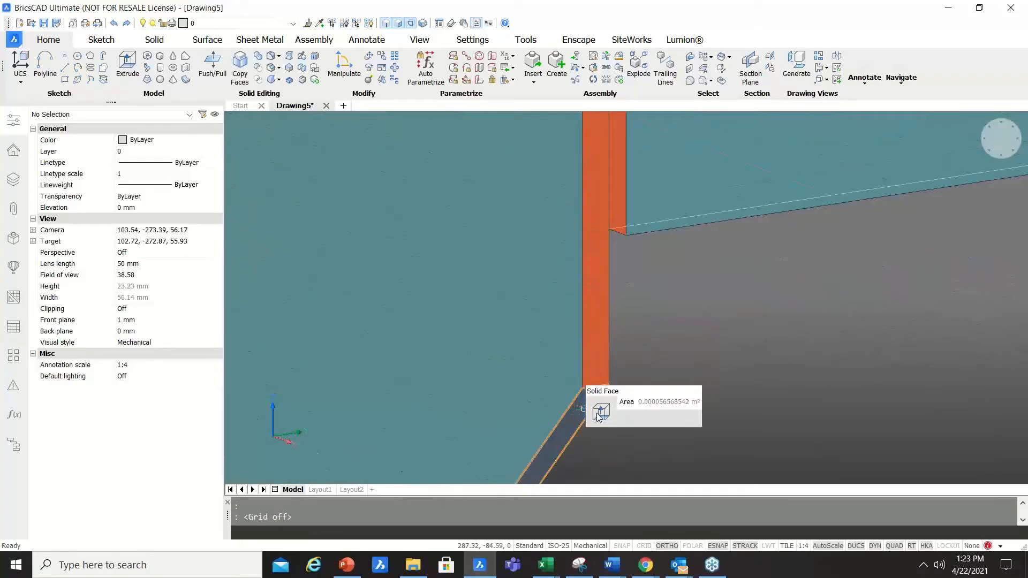
mouse_move(599, 417)
click(633, 415)
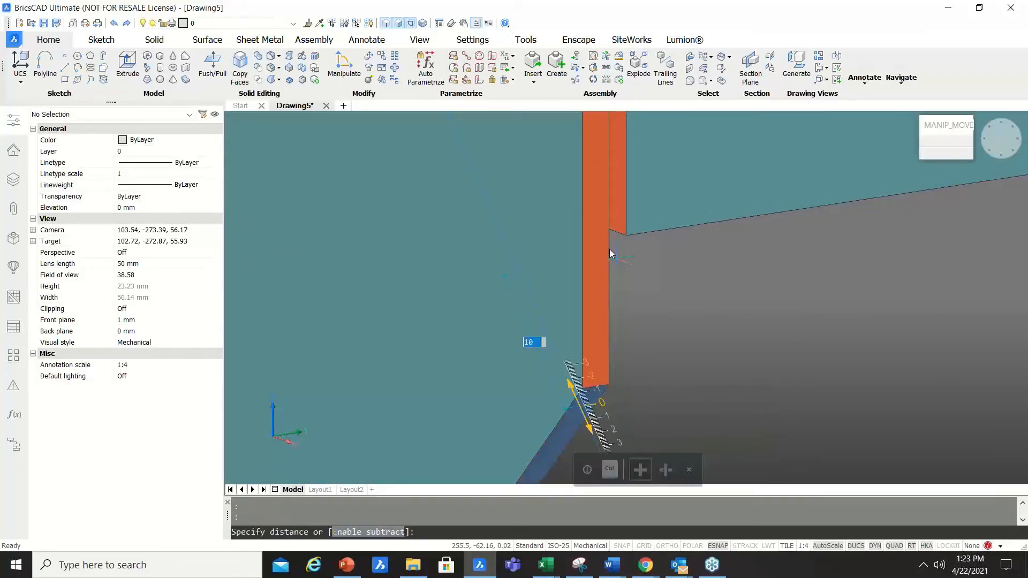
click(607, 230)
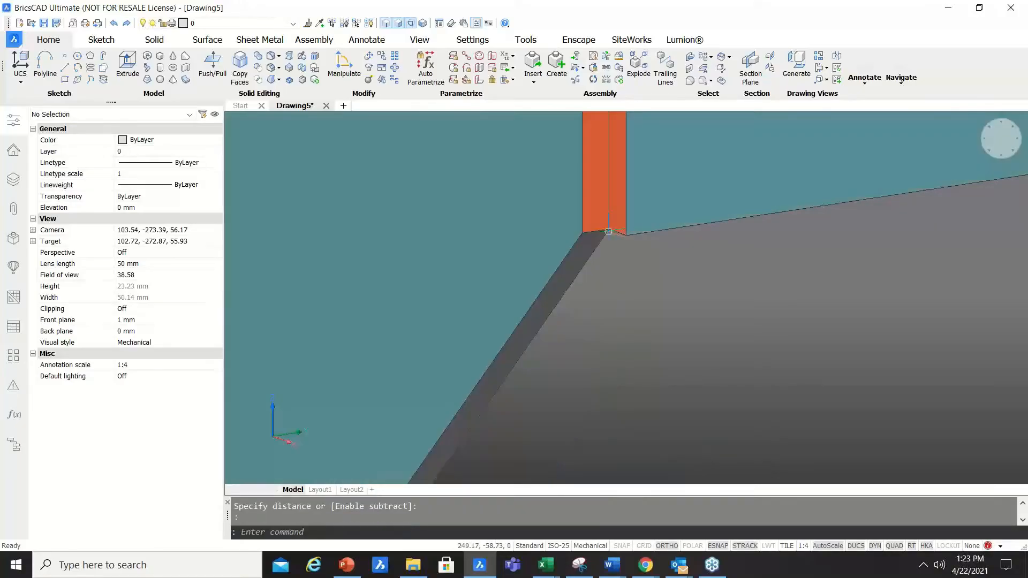
Switch the junction between the end flange and the front flange at the chamfered corner.
shift+middle_drag(634, 281, 658, 305)
scroll(621, 220, down, 3)
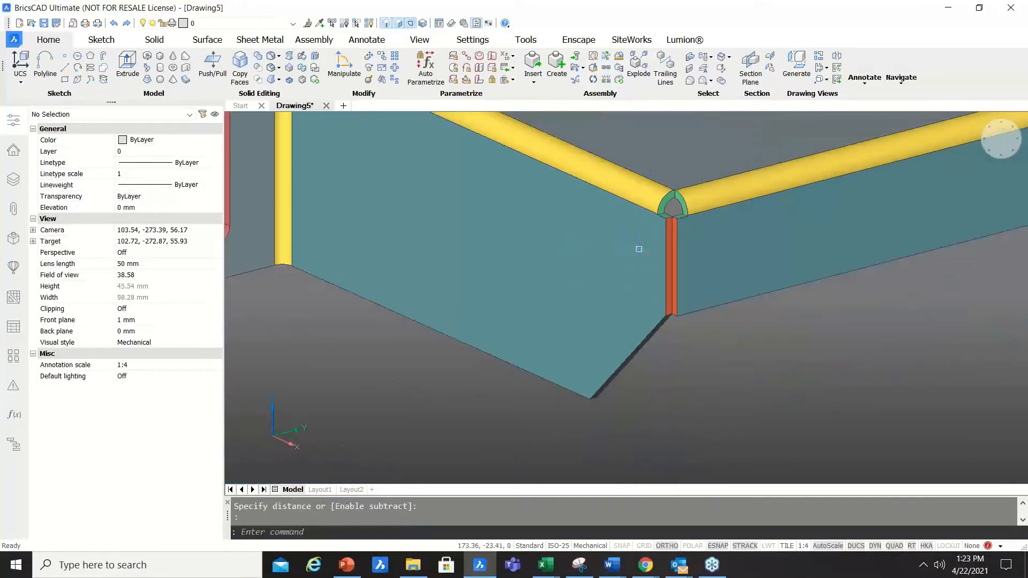
scroll(687, 253, up, 3)
scroll(611, 315, down, 3)
shift+middle_drag(597, 328, 627, 325)
scroll(646, 193, up, 3)
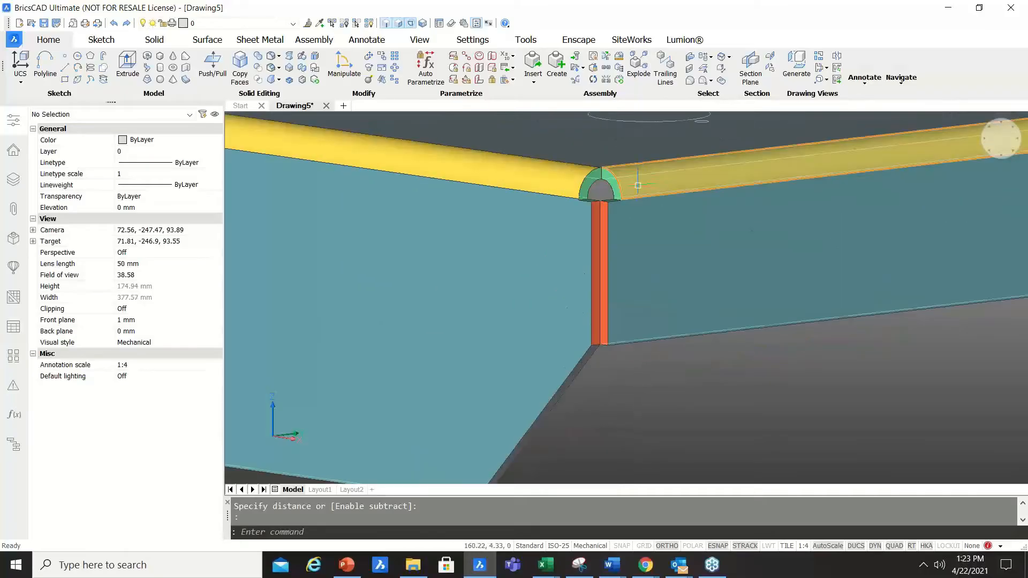
shift+middle_drag(638, 195, 617, 217)
scroll(616, 215, up, 2)
scroll(576, 241, up, 3)
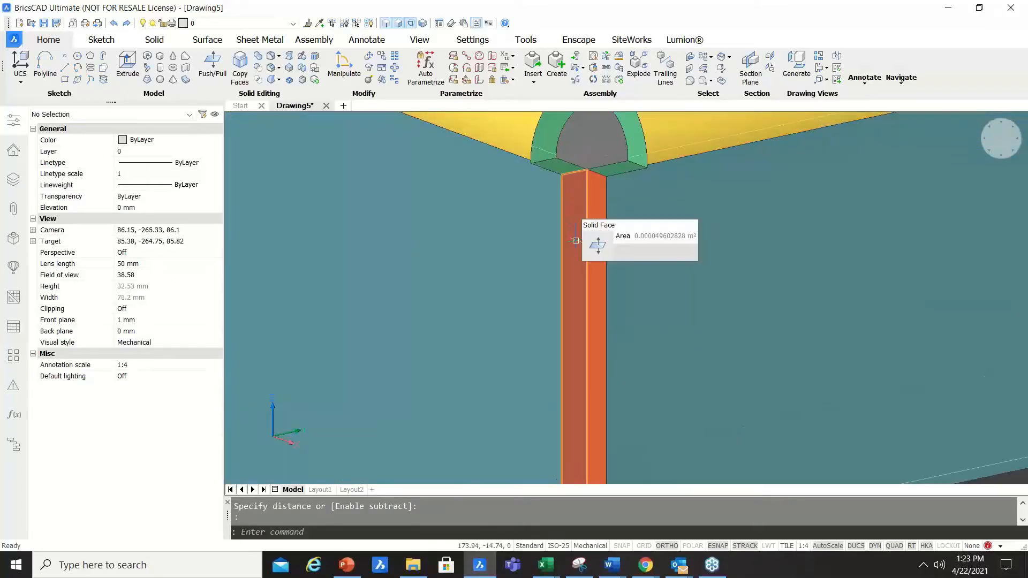
mouse_move(595, 246)
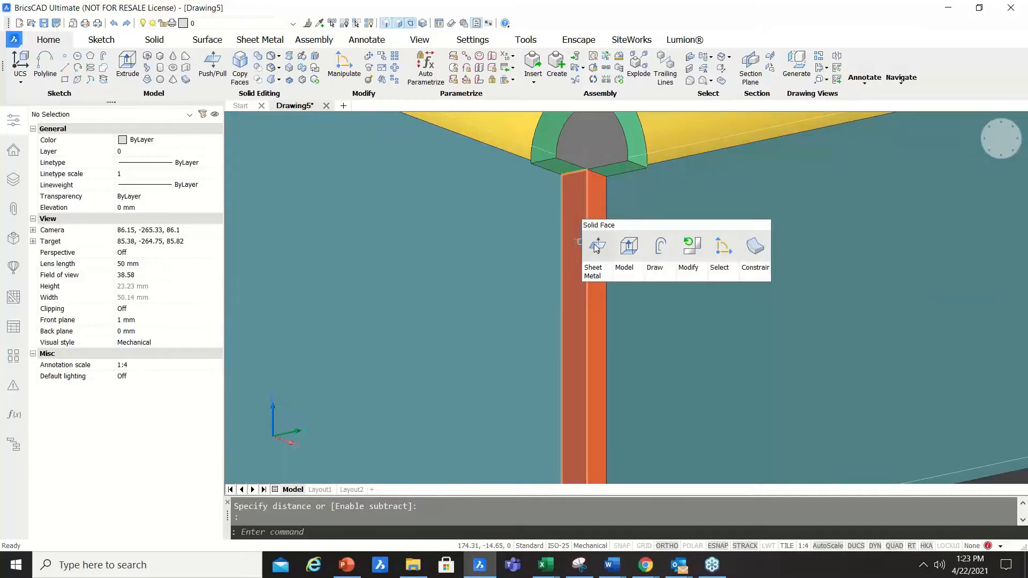
click(690, 246)
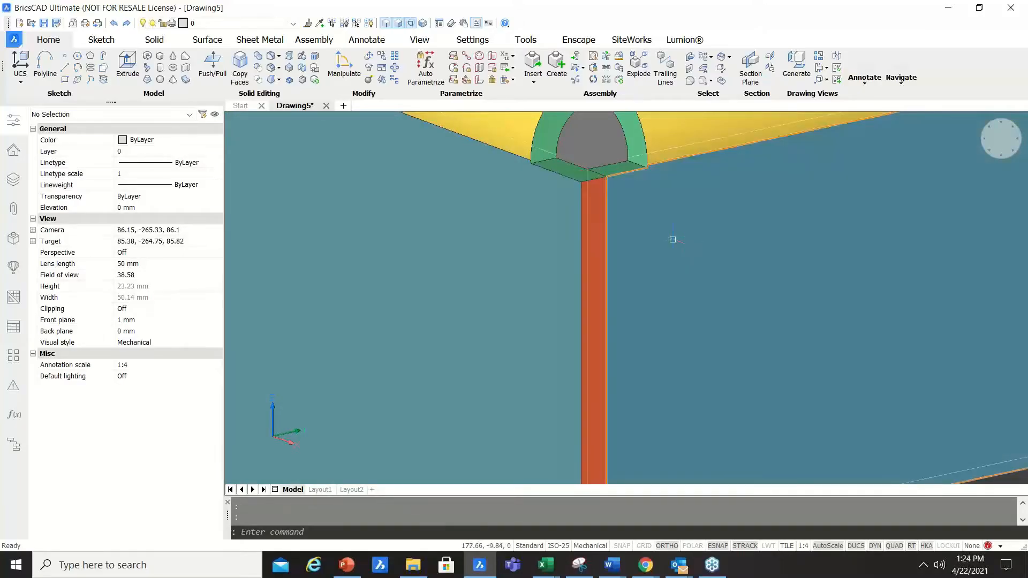
Examine the whole sheet metal part with its flanges, slotted tabs, cut openings and chamfered corners.
shift+middle_drag(661, 240, 634, 262)
scroll(573, 313, down, 7)
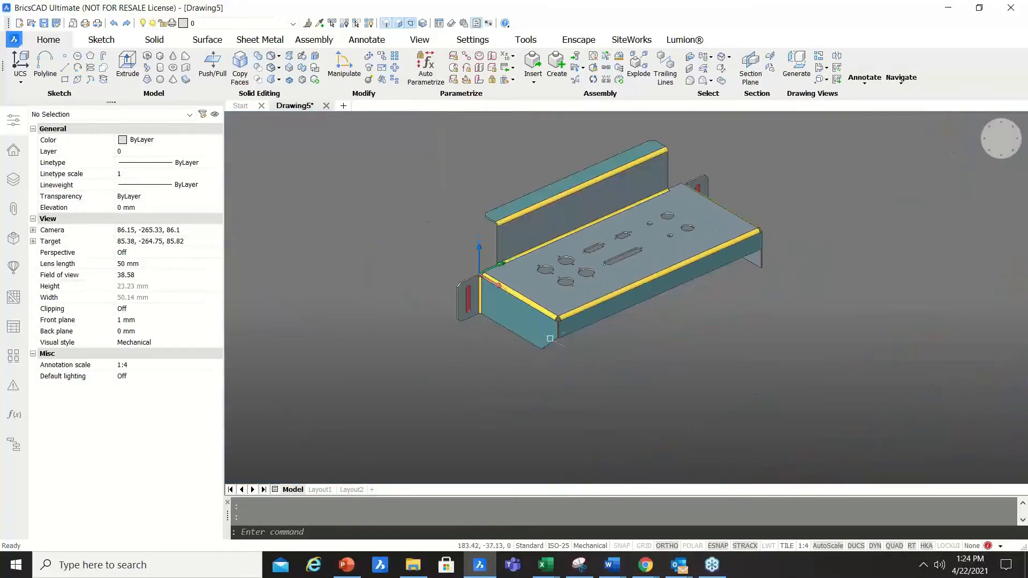
shift+middle_drag(551, 336, 554, 320)
shift+middle_drag(634, 262, 633, 288)
scroll(627, 220, up, 3)
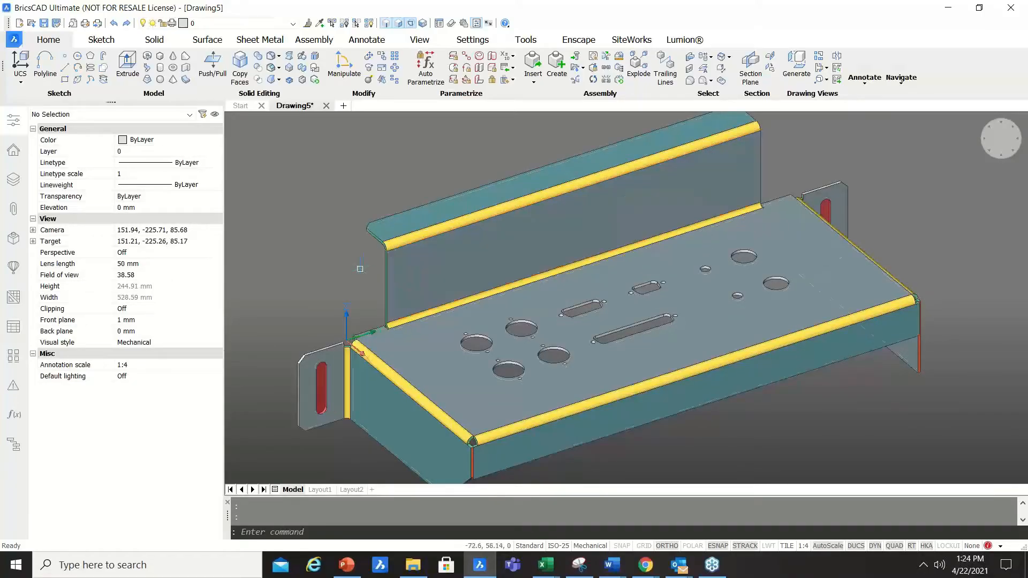
scroll(339, 253, down, 2)
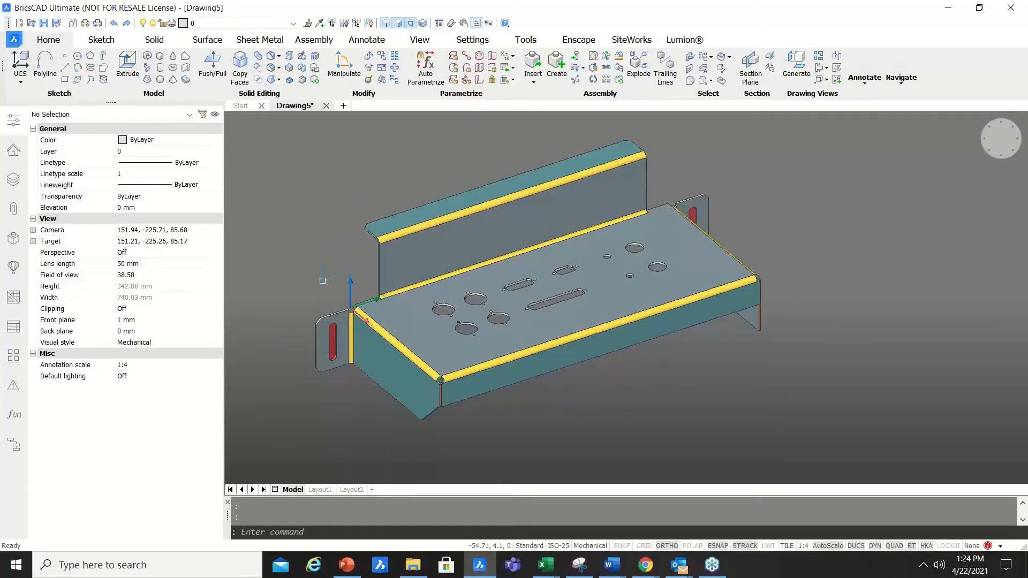
scroll(322, 281, up, 2)
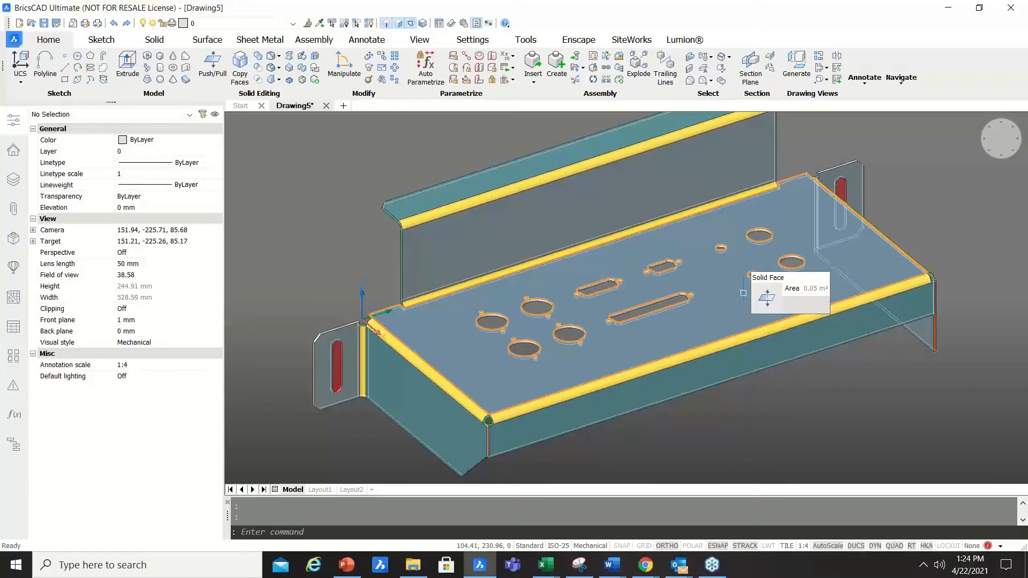
Unfold the sheet metal body from the base plate face, place the flat pattern beside the part and keep it.
click(273, 42)
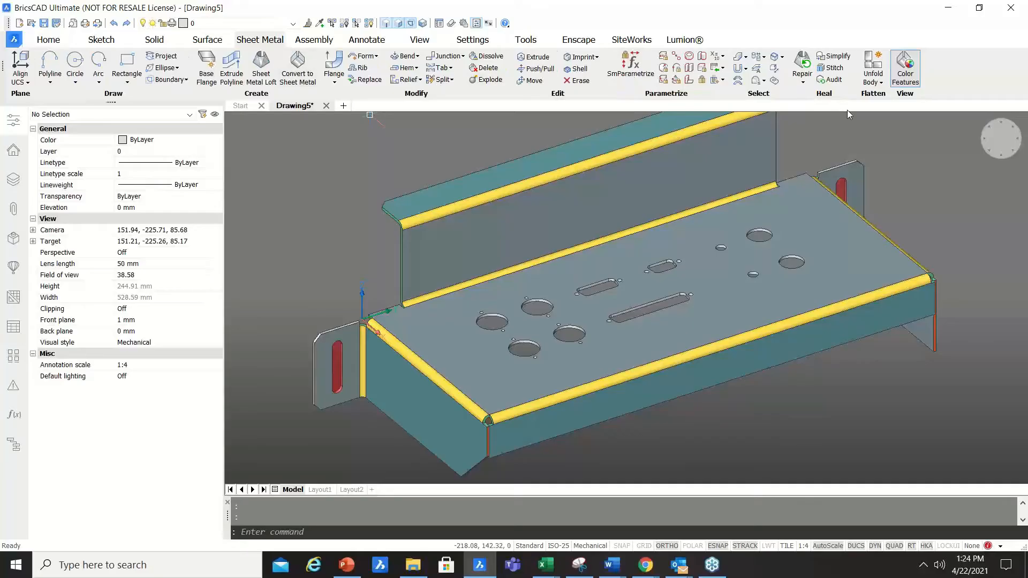
click(873, 83)
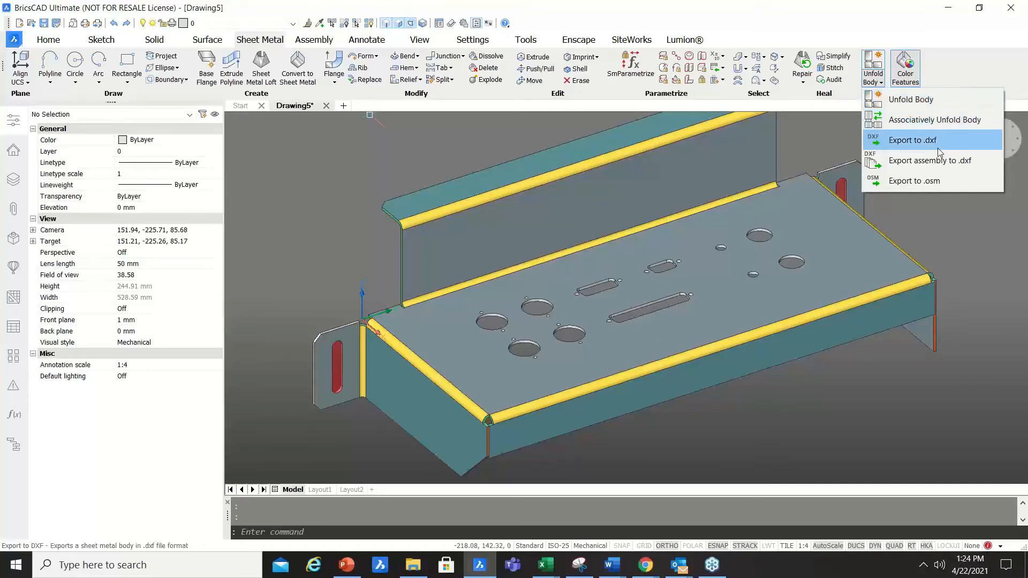
click(943, 105)
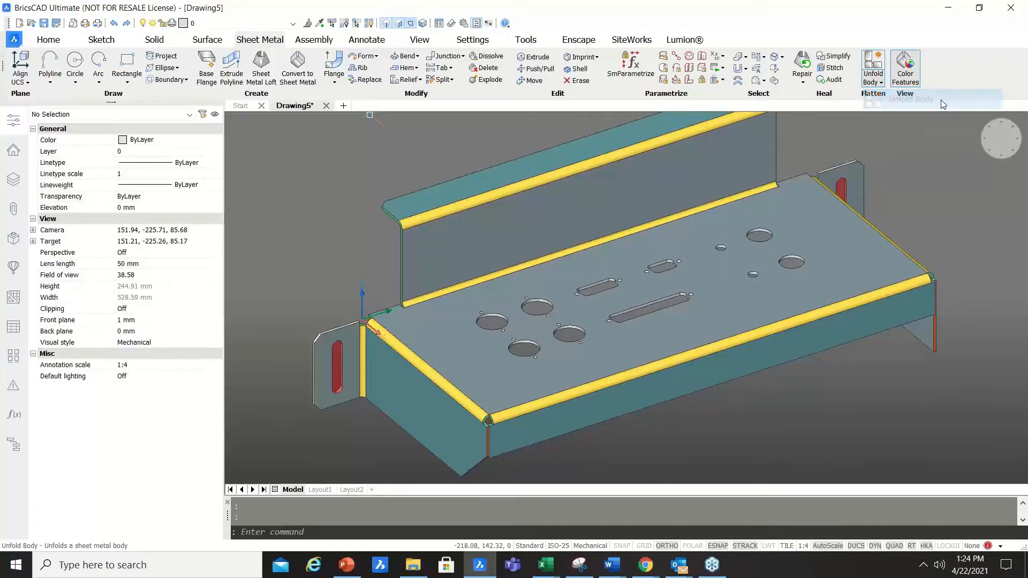
click(810, 283)
scroll(537, 307, down, 2)
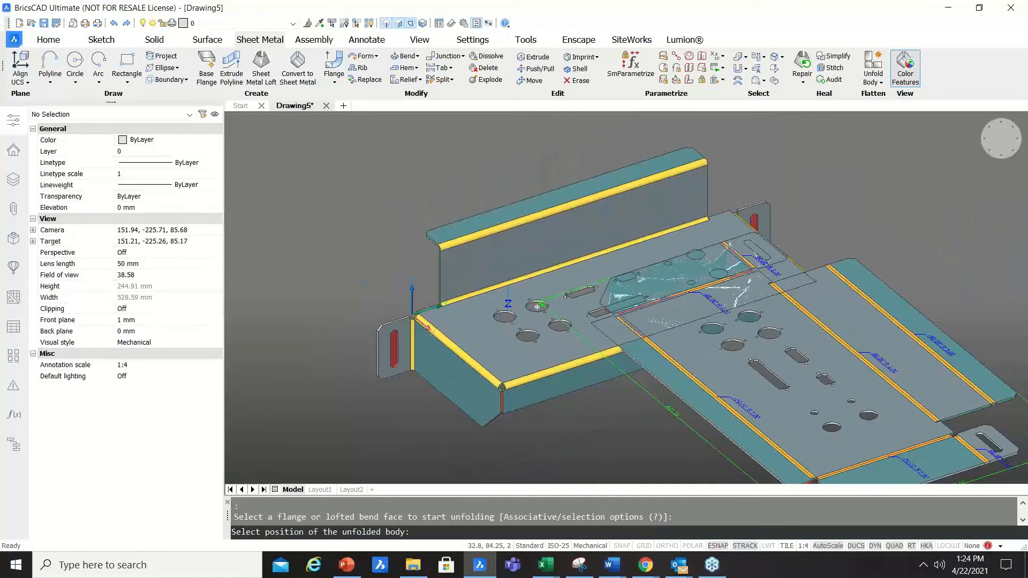
scroll(538, 307, down, 3)
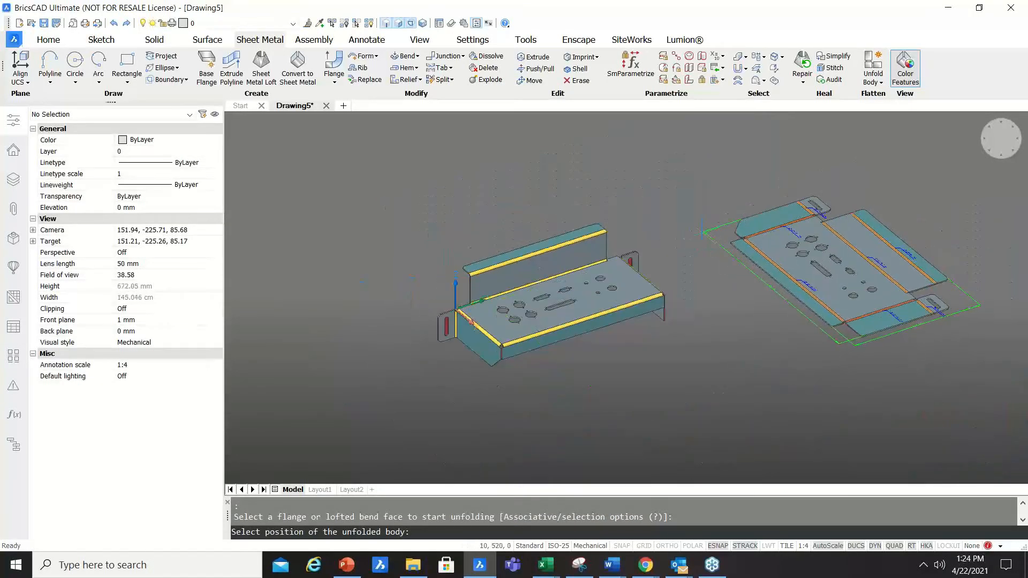
click(701, 232)
key(Return)
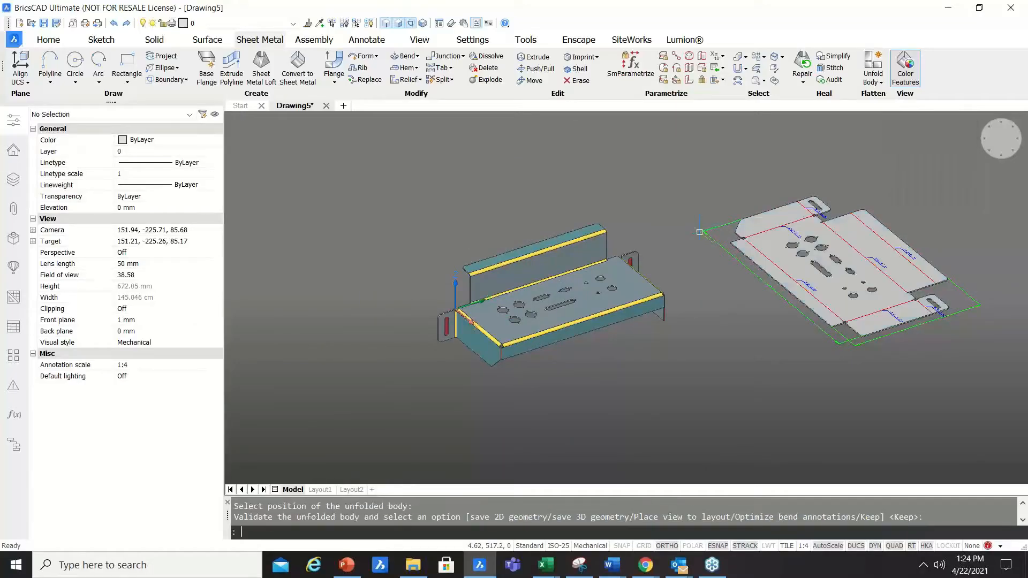
Examine the flat pattern's outline, bend lines, bend angle and radius annotations and overall dimensions from above and in 3D.
click(990, 155)
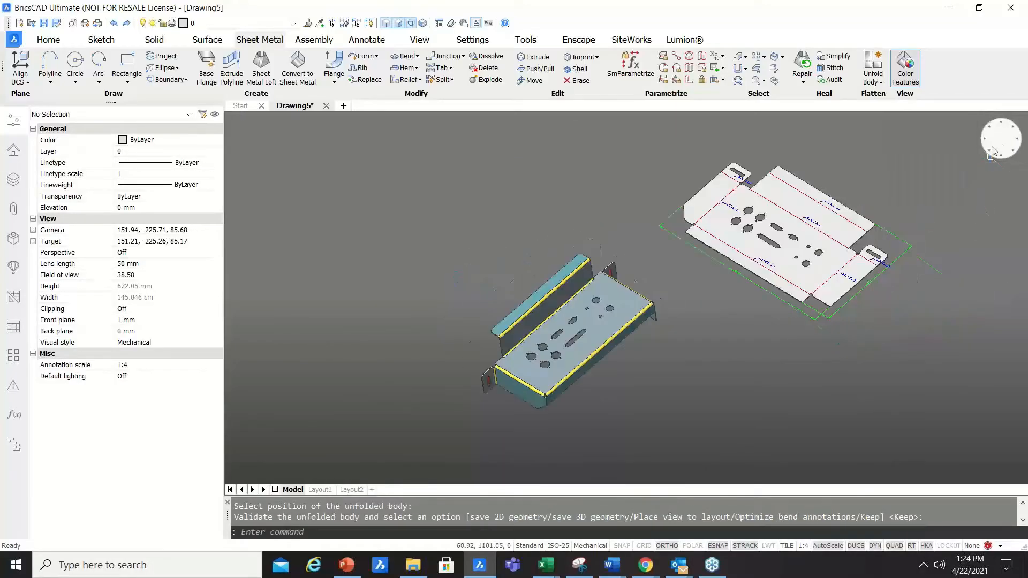
scroll(645, 225, up, 5)
scroll(645, 224, down, 1)
scroll(628, 163, up, 4)
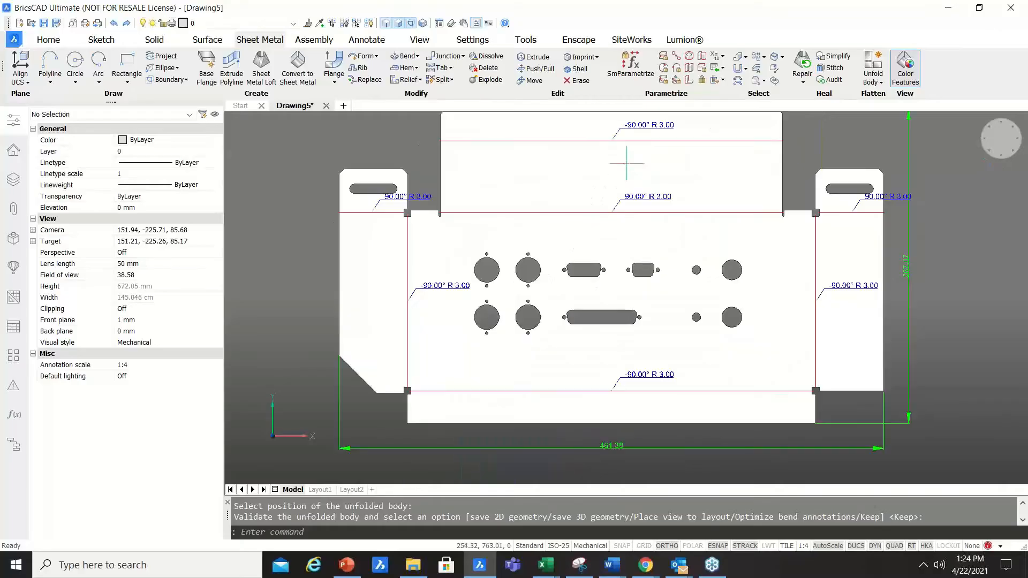
scroll(634, 179, down, 2)
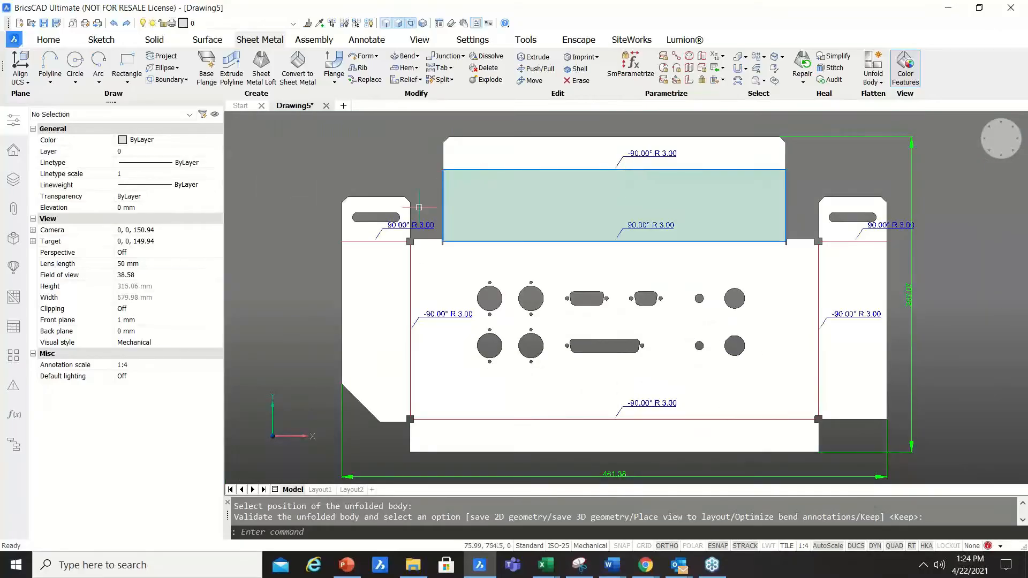
scroll(660, 129, up, 4)
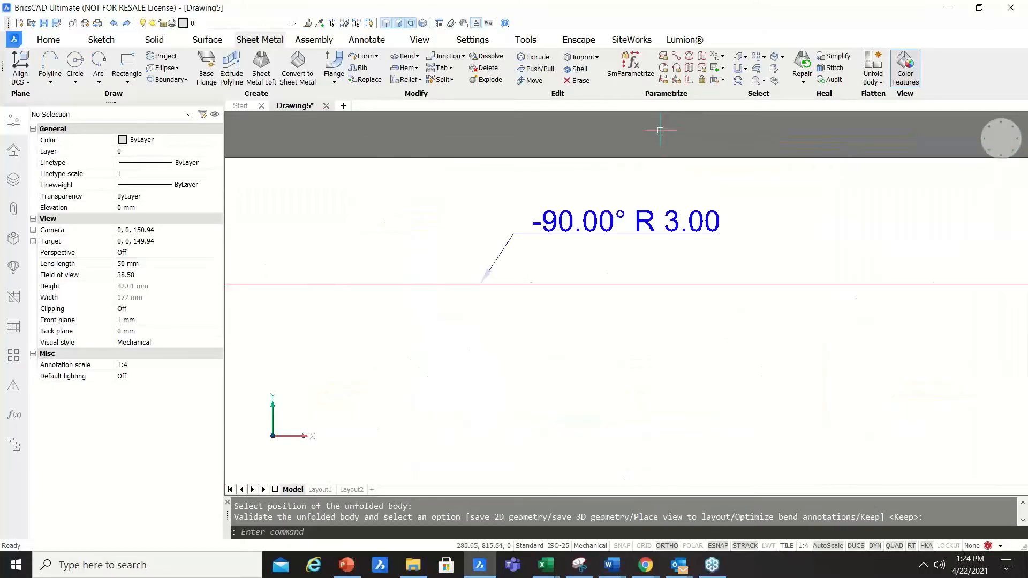
scroll(661, 129, down, 2)
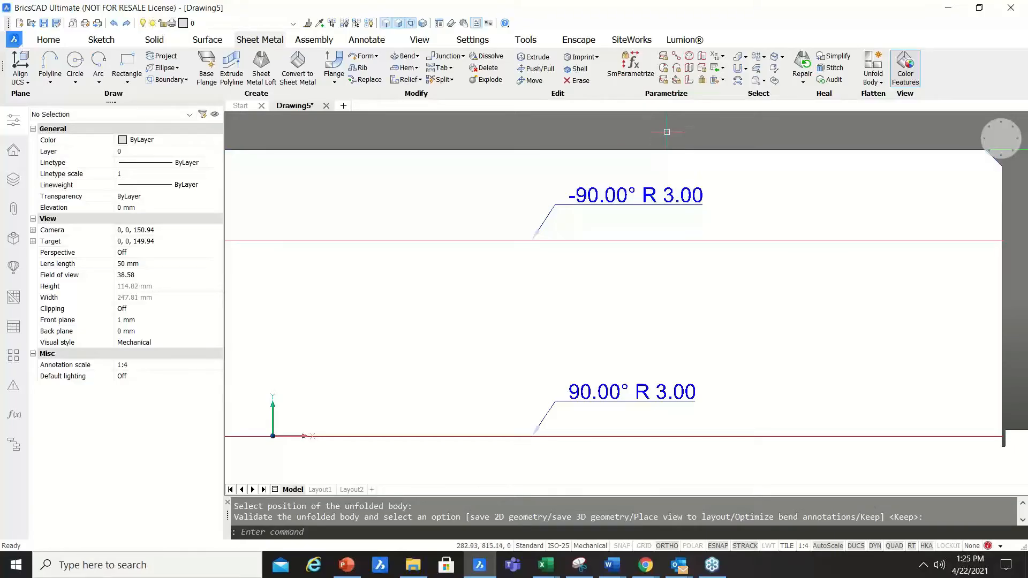
scroll(667, 132, up, 1)
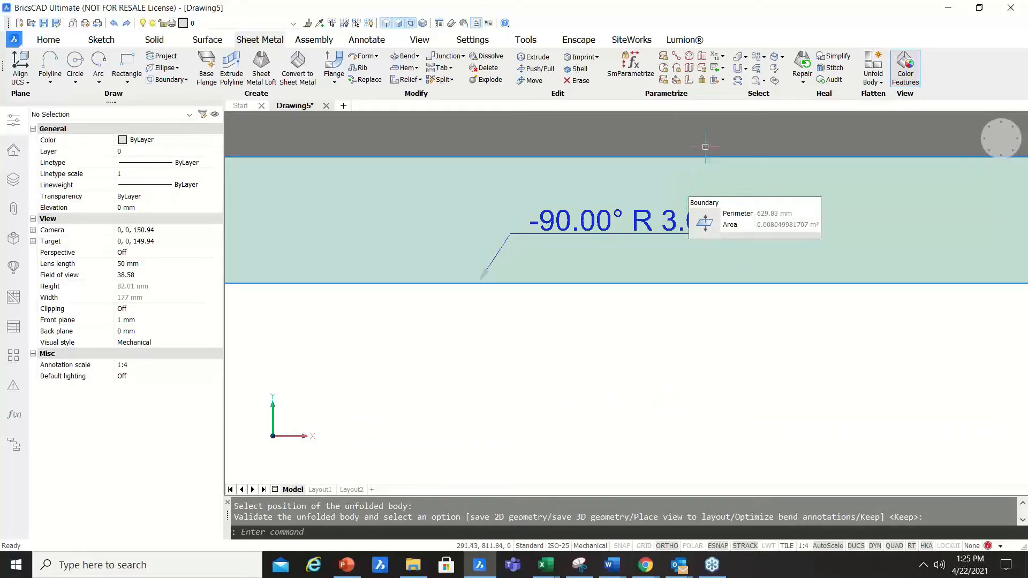
scroll(705, 146, down, 5)
shift+middle_drag(706, 147, 670, 229)
scroll(668, 217, down, 2)
scroll(743, 161, up, 1)
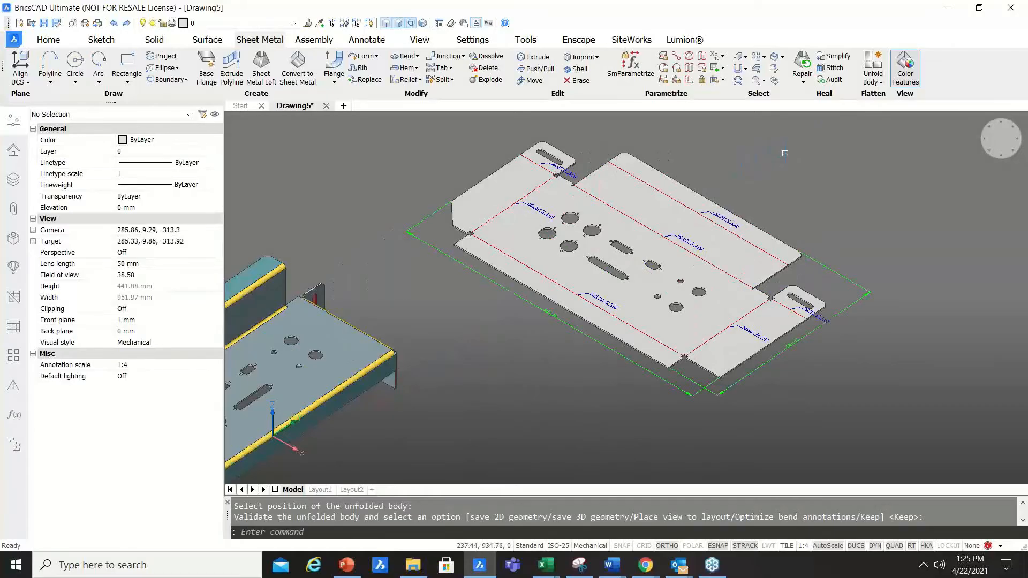
Export the folded sheet metal part's flat pattern to a .dxf drawing, starting from its base plate face.
click(873, 80)
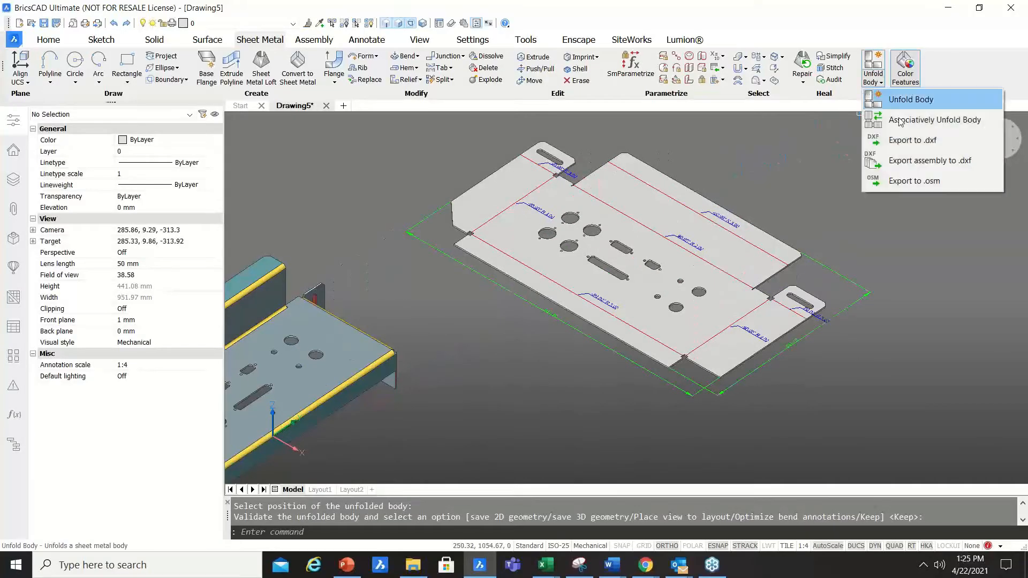
click(909, 140)
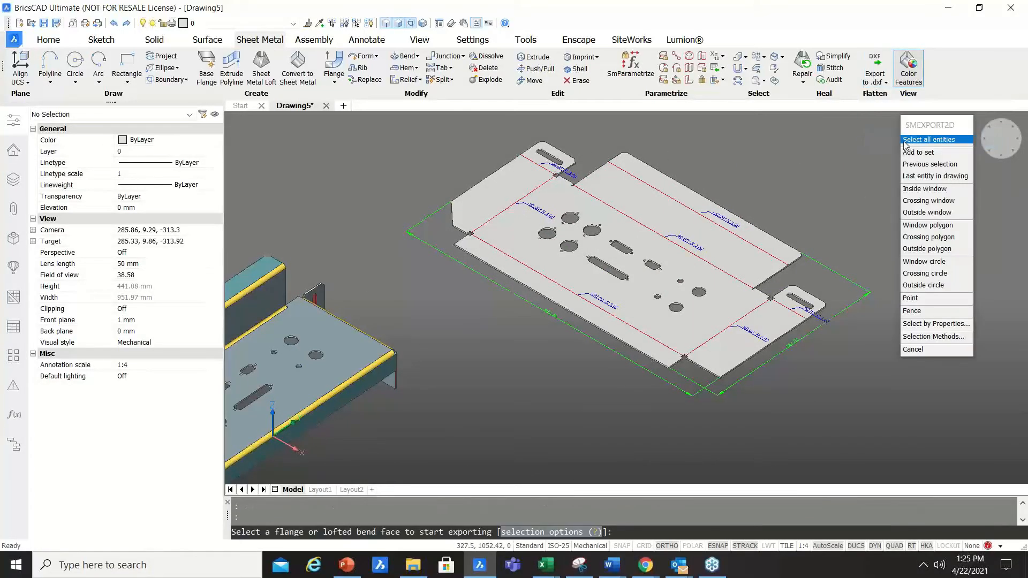
click(363, 356)
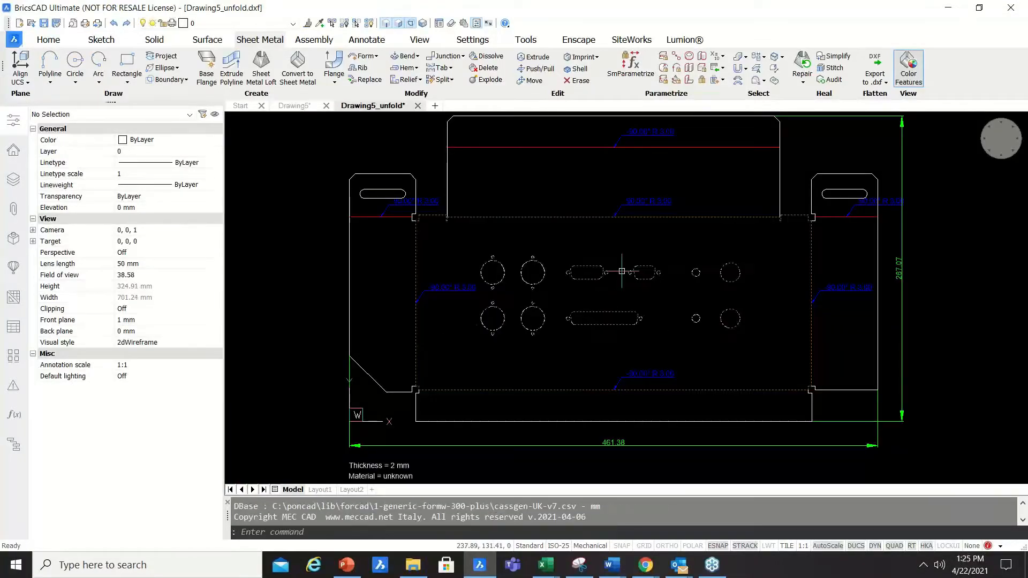
scroll(659, 217, up, 2)
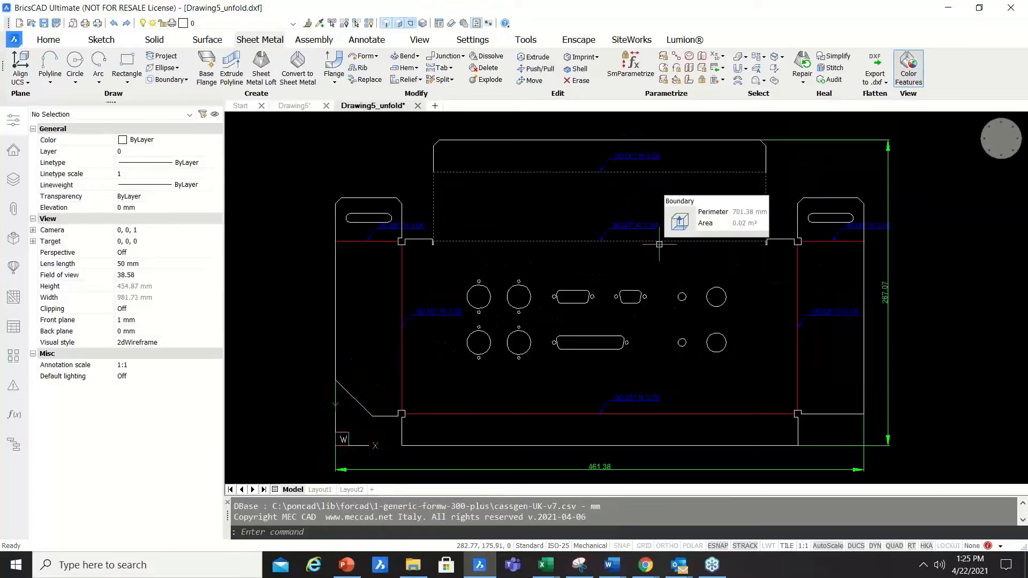
scroll(448, 228, up, 2)
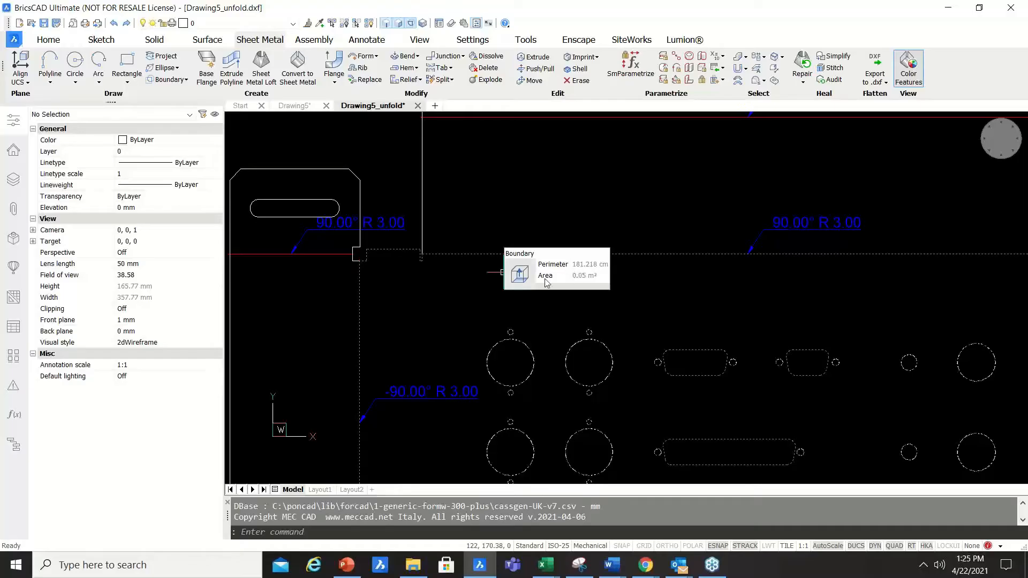
scroll(539, 234, down, 5)
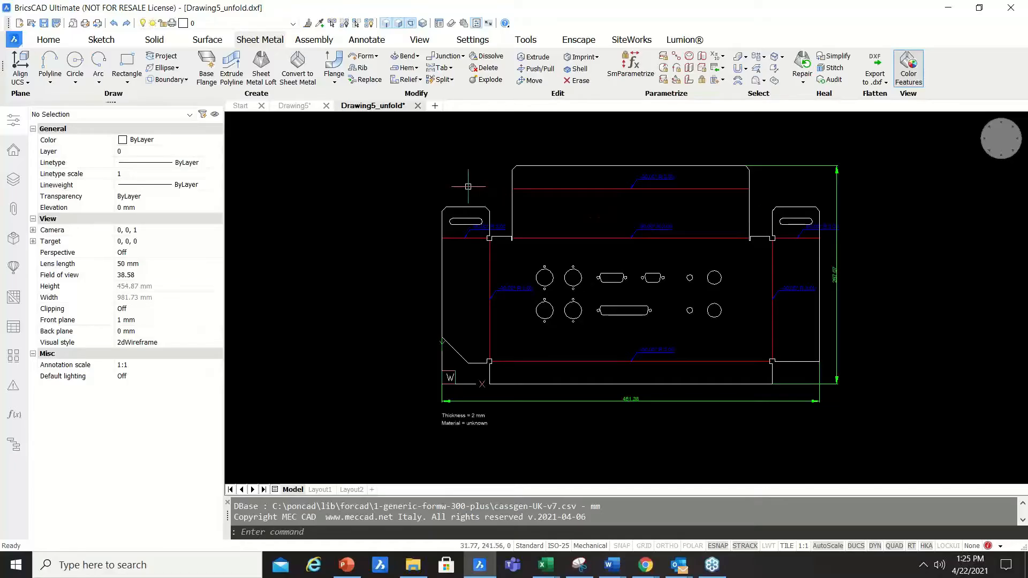
Open the program settings and review the sheet metal feature colors.
text(SETTINGS)
key(Return)
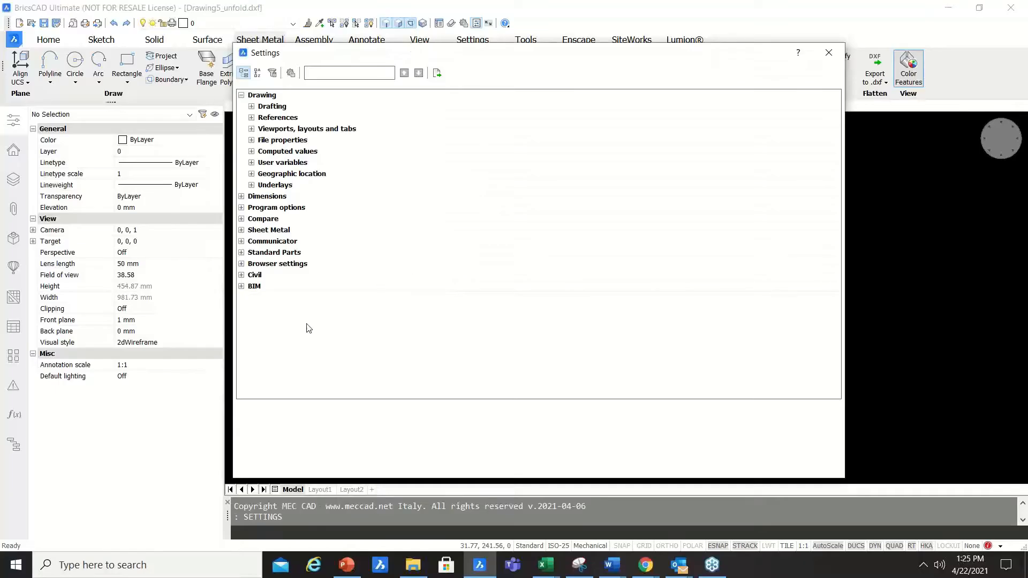
click(241, 231)
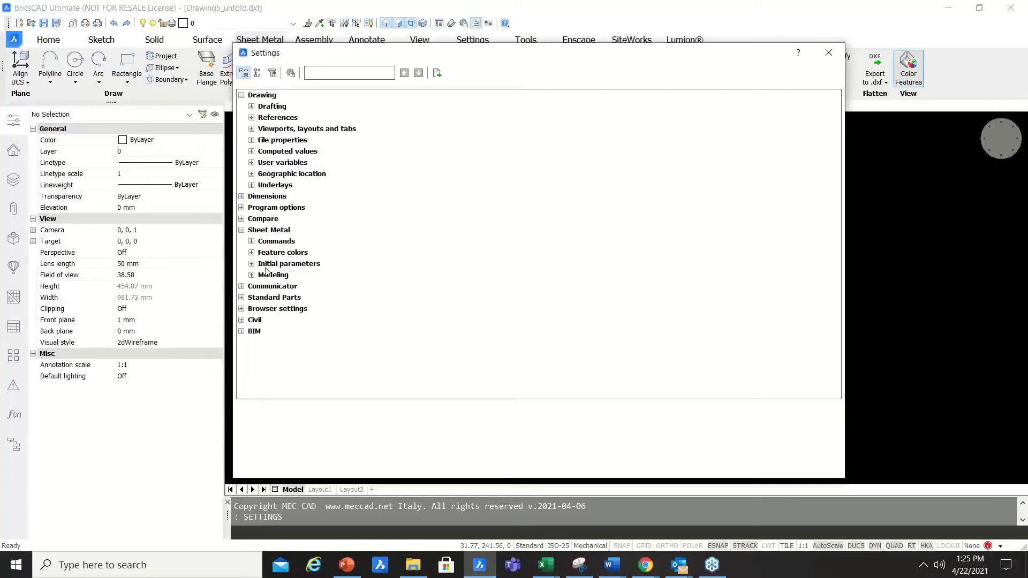
click(252, 253)
scroll(318, 254, down, 3)
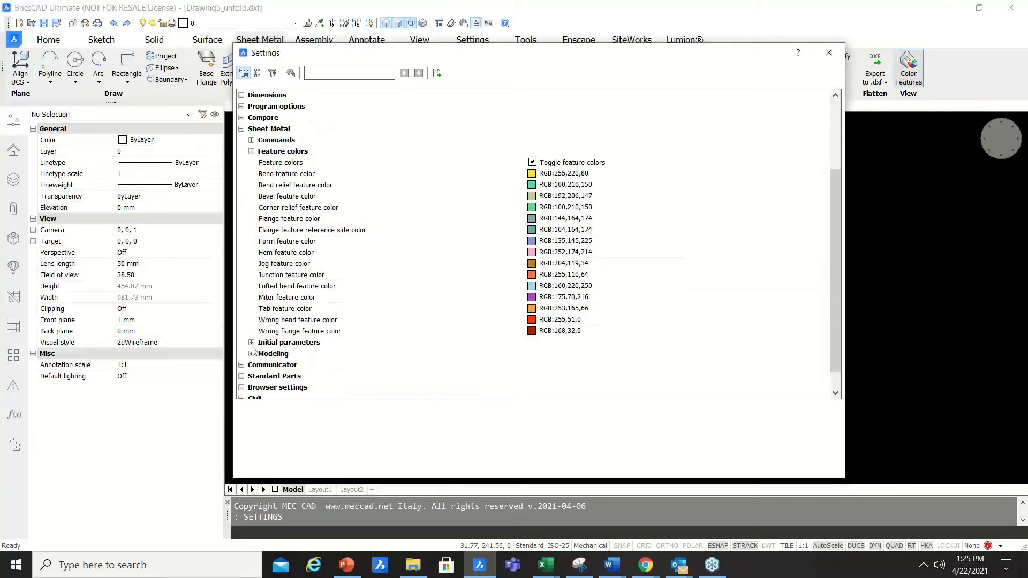
Review the sheet metal command settings for SmAssemblyExport and the Target CAM option of the layers for unfolding.
click(252, 140)
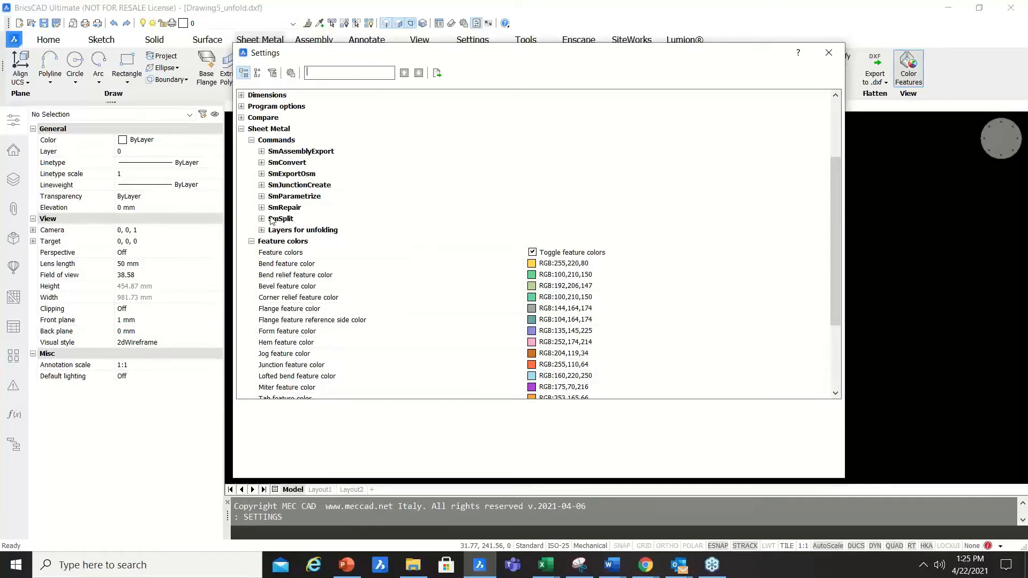
click(262, 151)
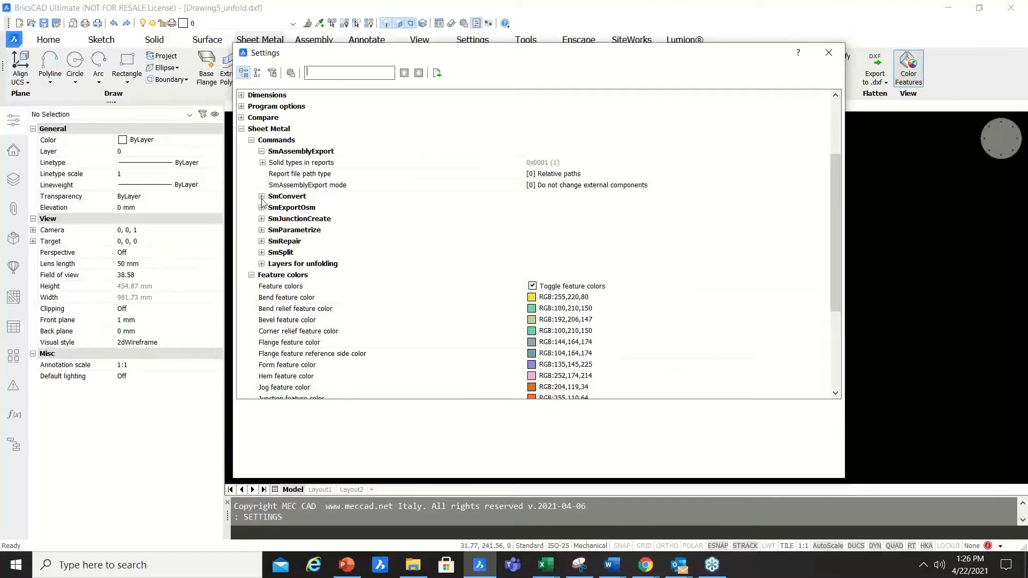
click(262, 264)
scroll(265, 269, down, 1)
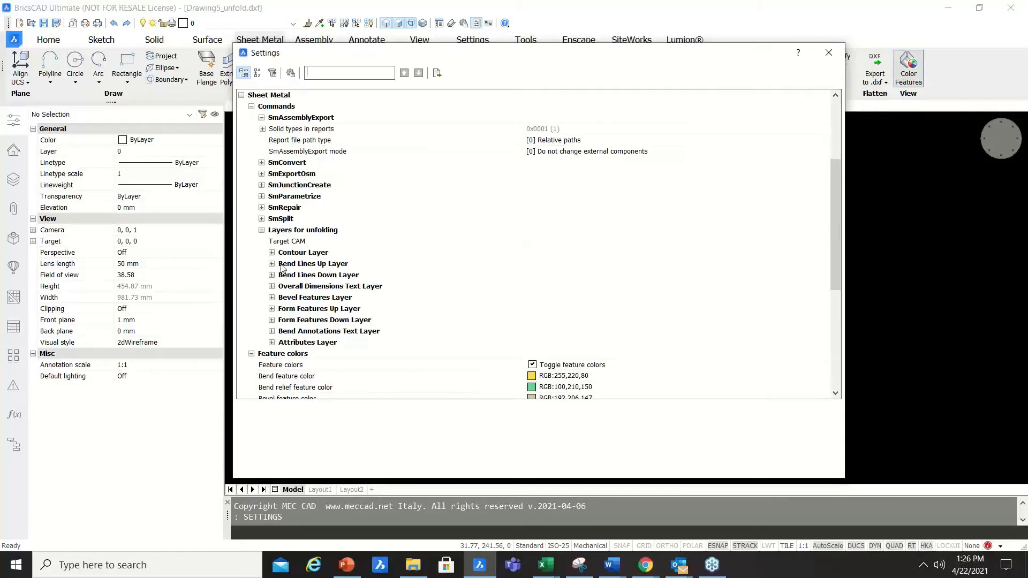
click(323, 242)
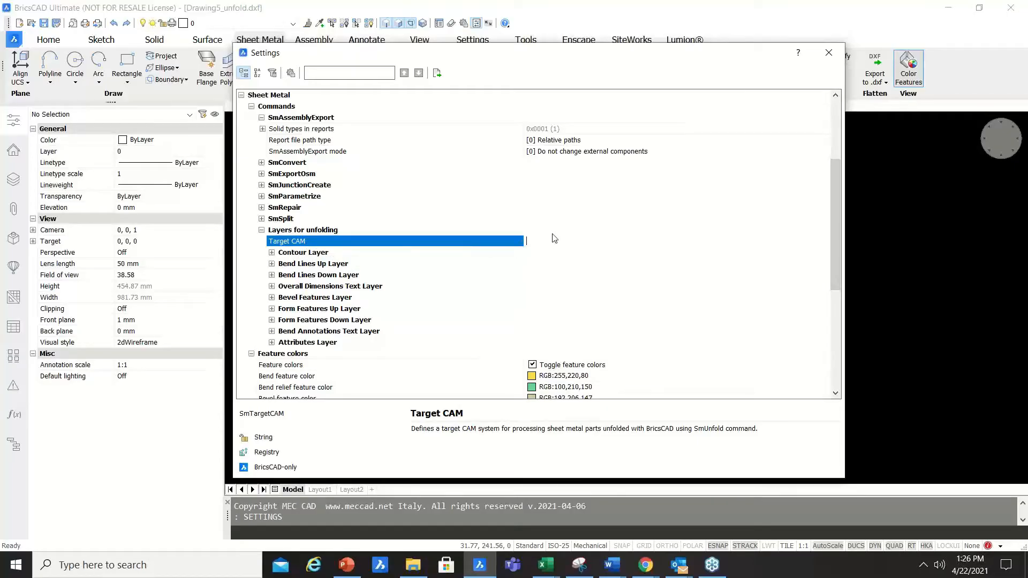
Examine the color, linetype and lineweight settings of the contour, bend lines up, bevel features and form features up layers for unfolding.
click(272, 253)
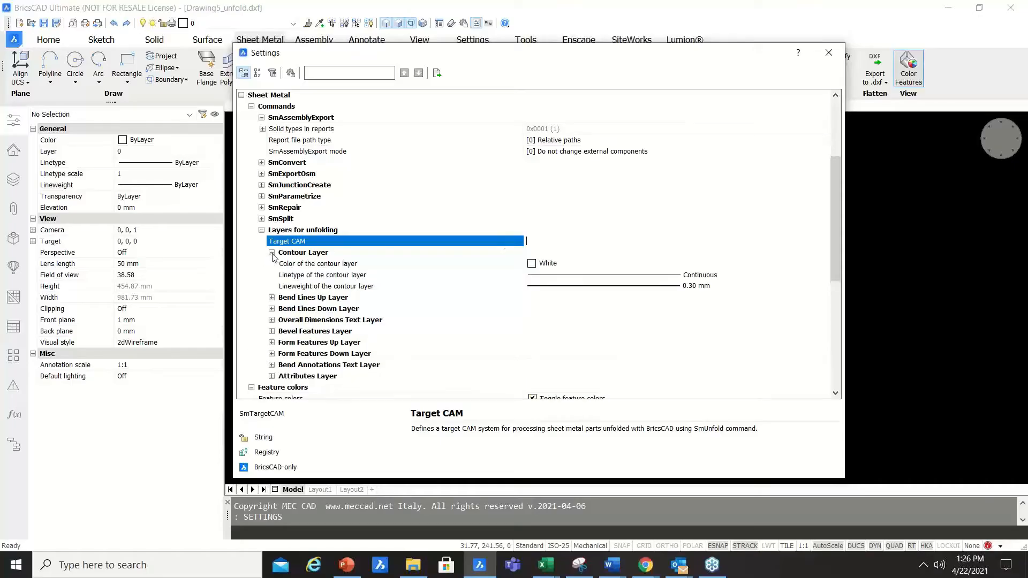
click(332, 254)
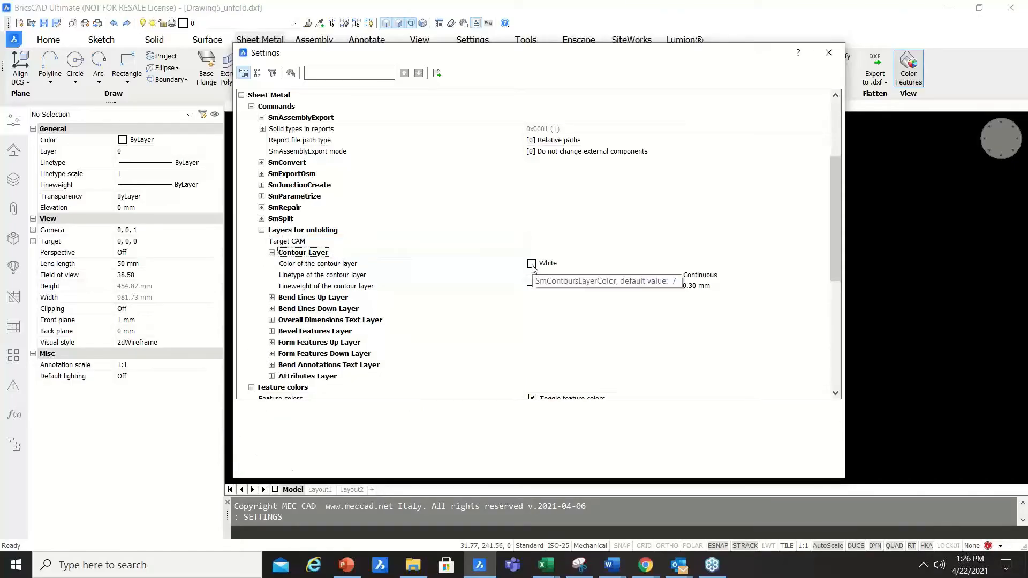
click(272, 298)
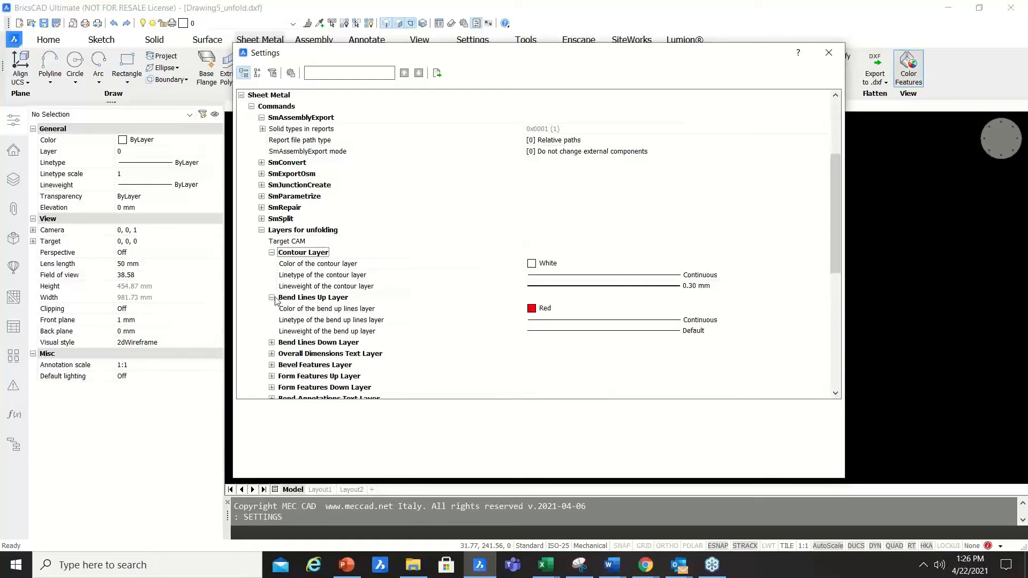
click(271, 298)
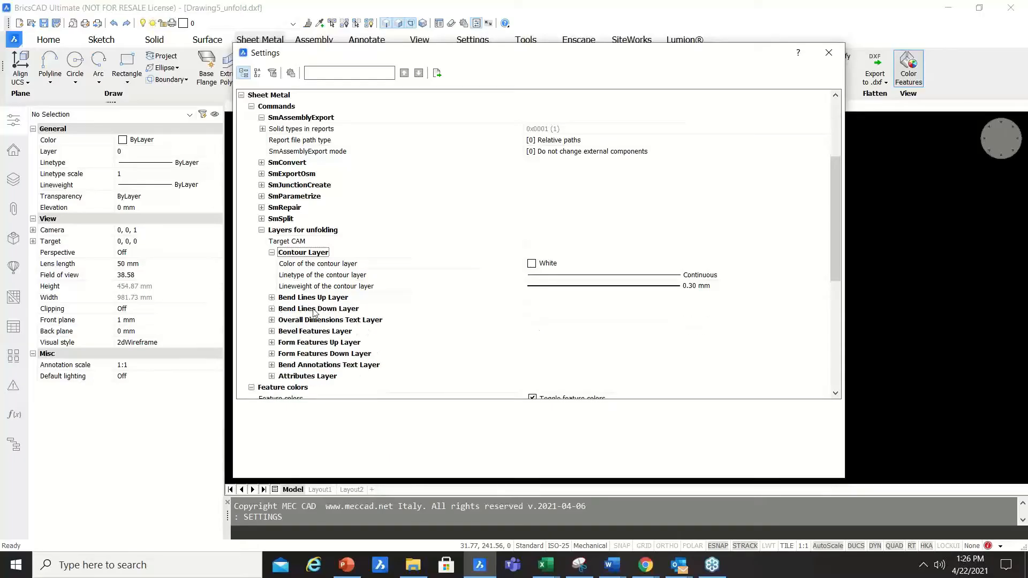
click(272, 332)
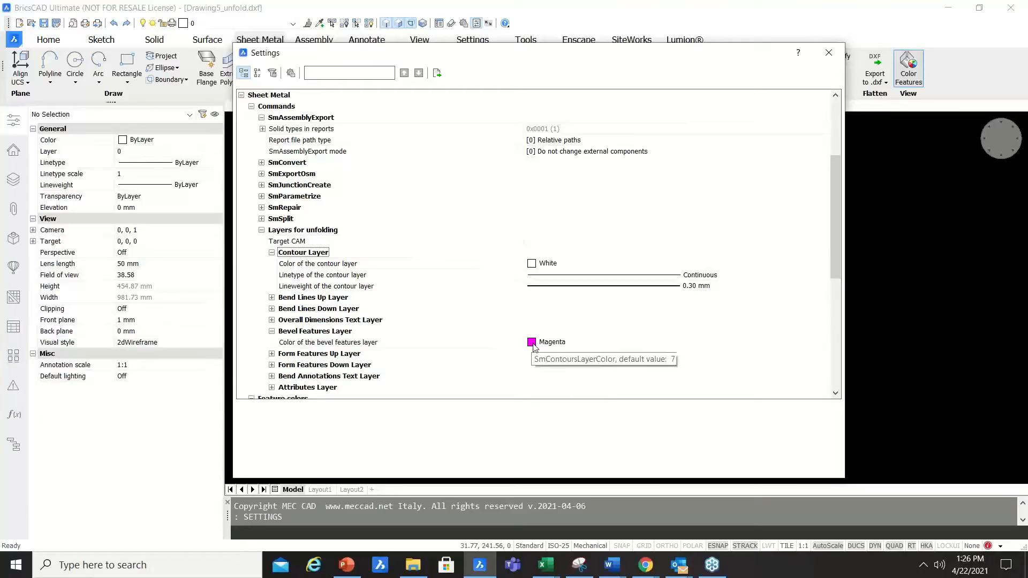
click(272, 353)
scroll(498, 264, down, 3)
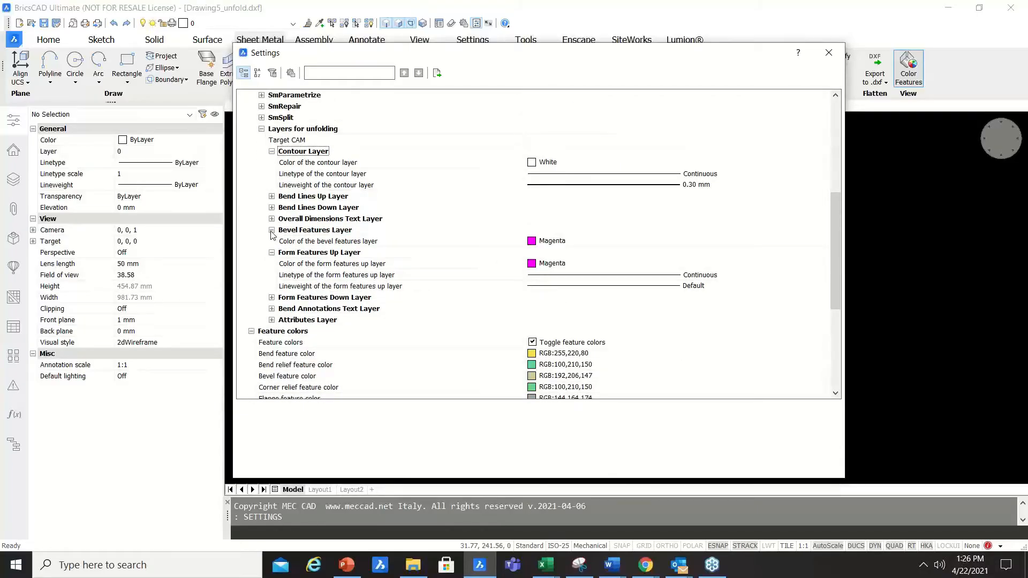
click(272, 231)
click(272, 241)
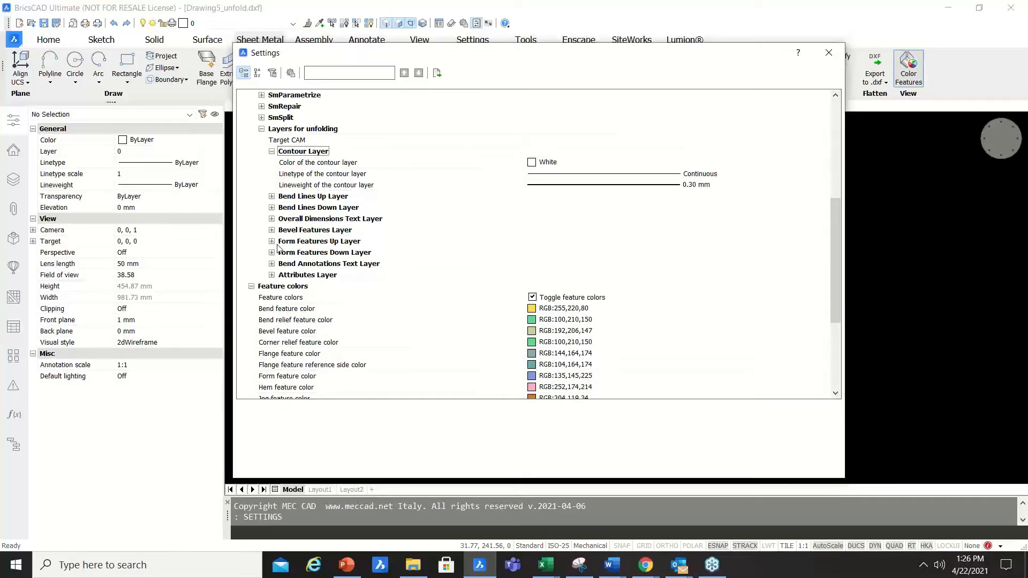
scroll(377, 253, up, 1)
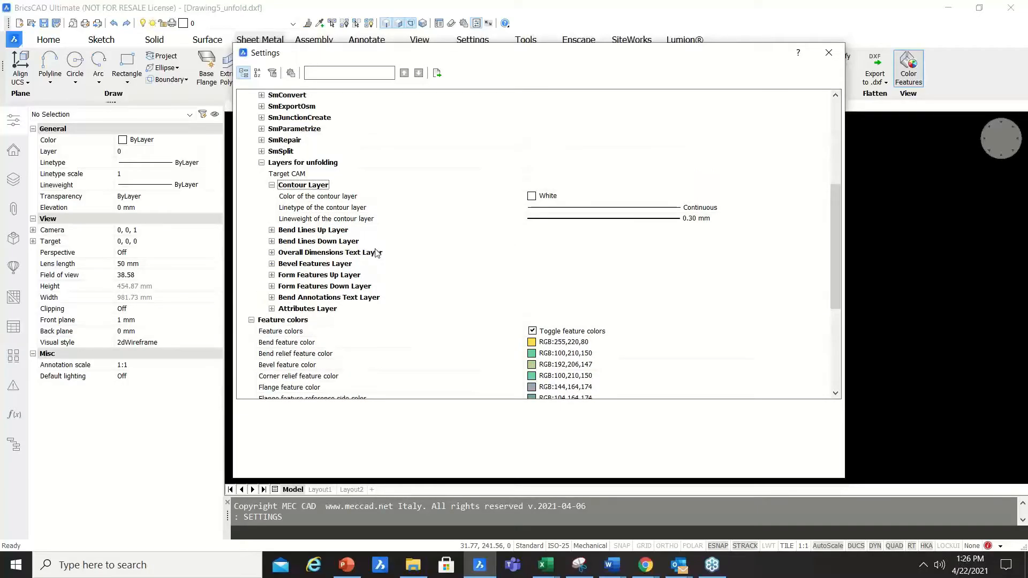
Examine the SmExportOsm sheet metal settings, then close the Settings dialog.
click(262, 106)
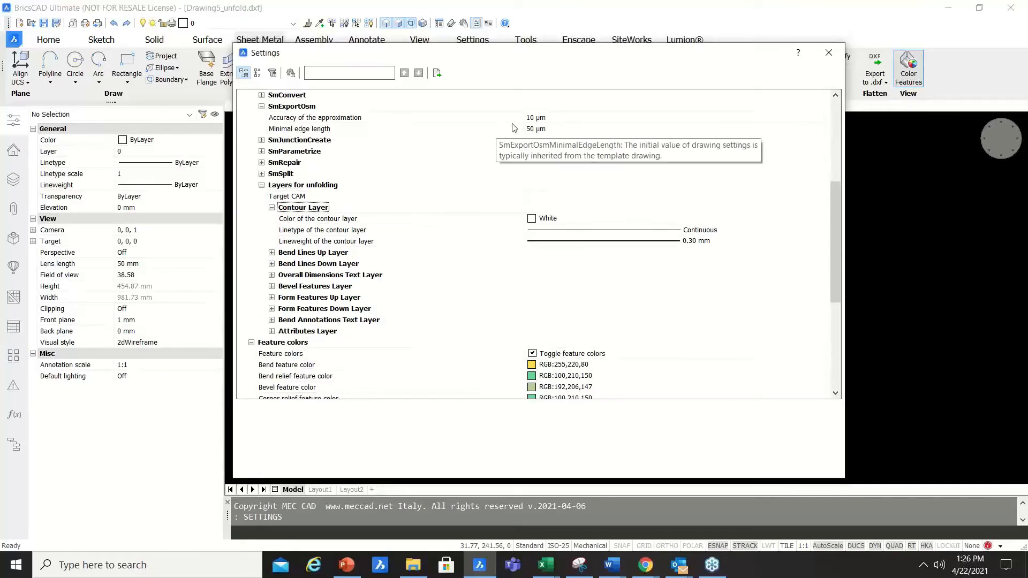
click(262, 106)
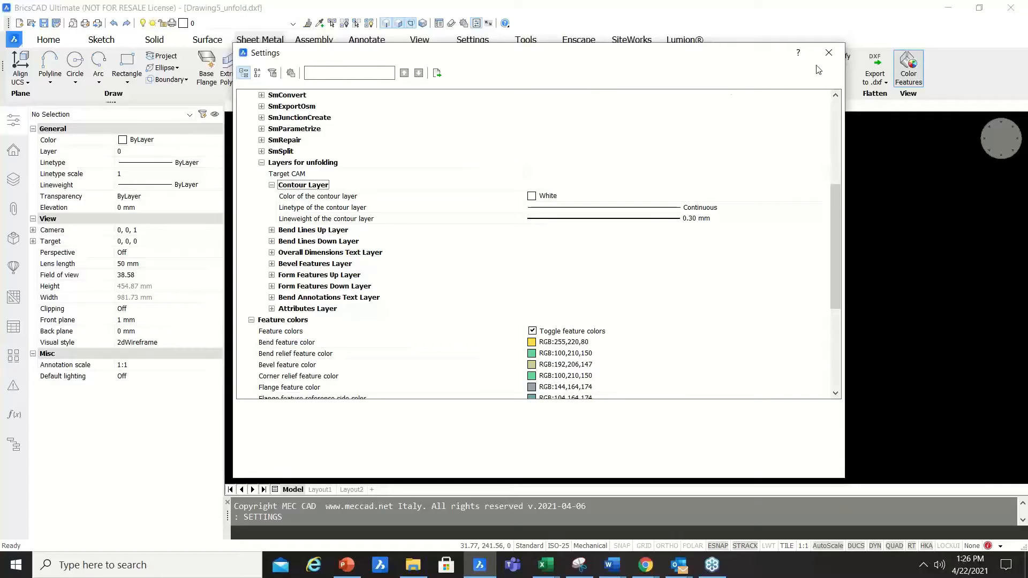
click(828, 53)
click(927, 283)
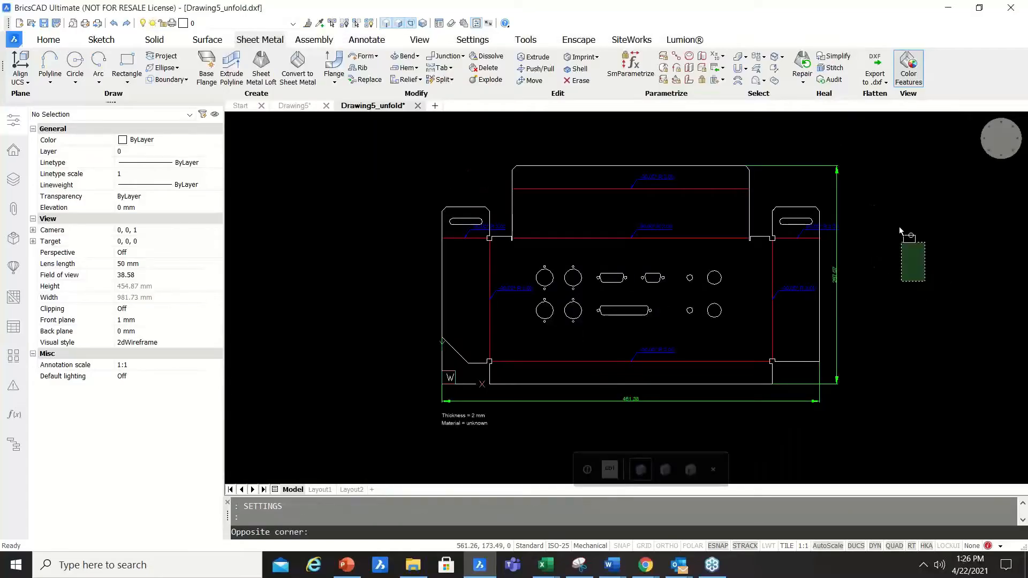
click(898, 227)
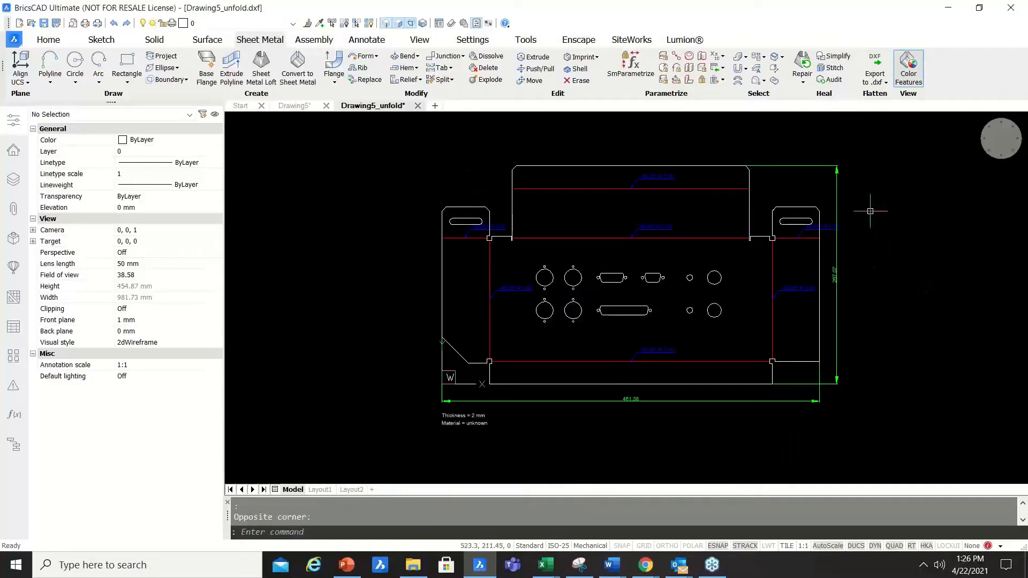
Open the recent drawing Step_2.dwg and inspect the stepped solid from a lower angle.
click(241, 105)
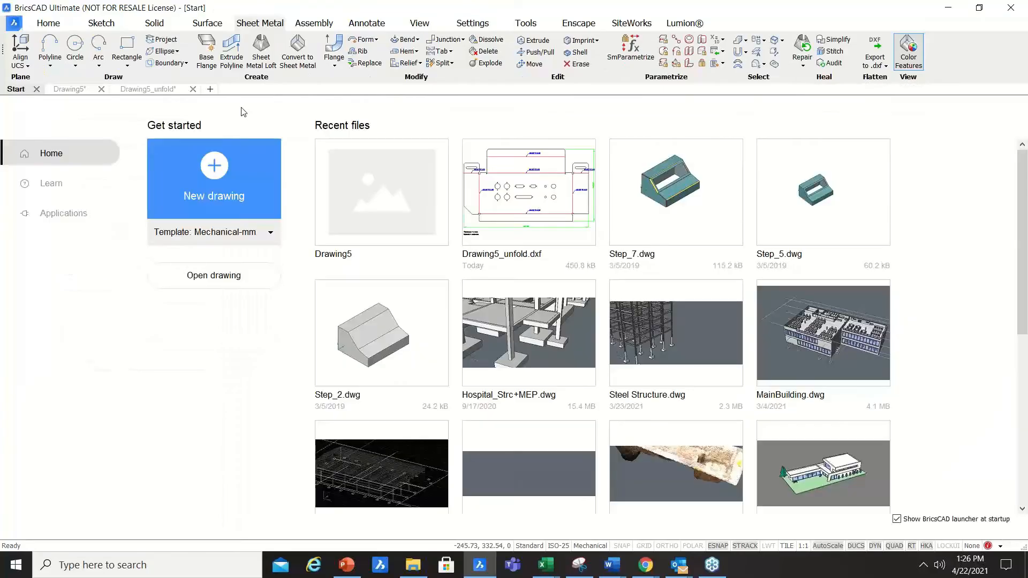
click(392, 346)
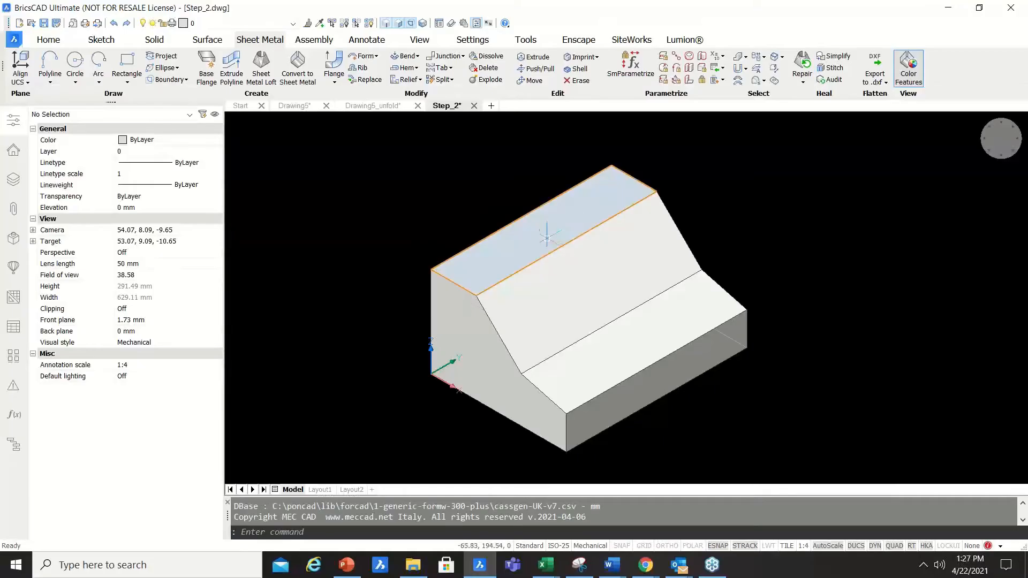
shift+middle_drag(551, 235, 532, 320)
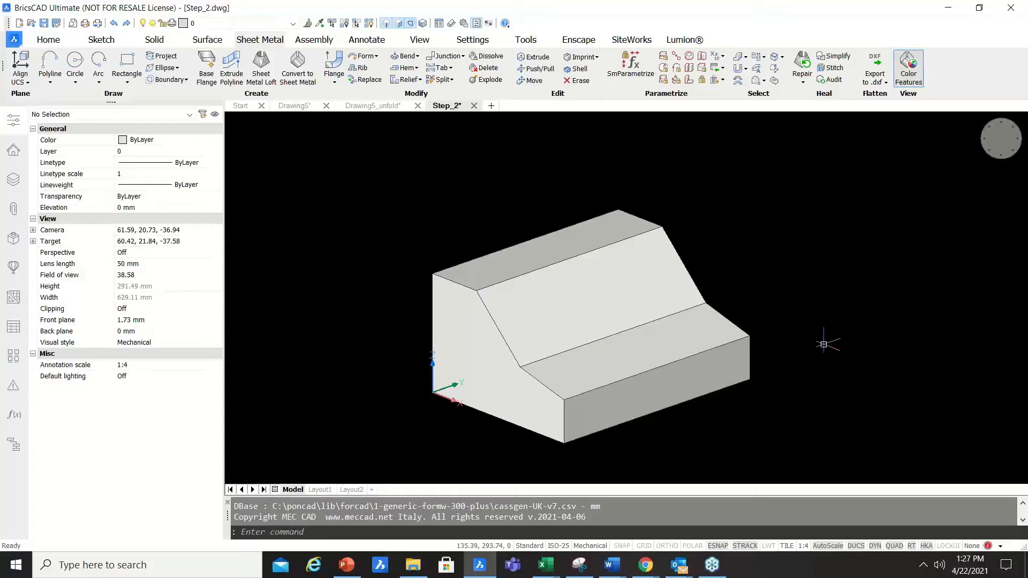
scroll(712, 221, down, 2)
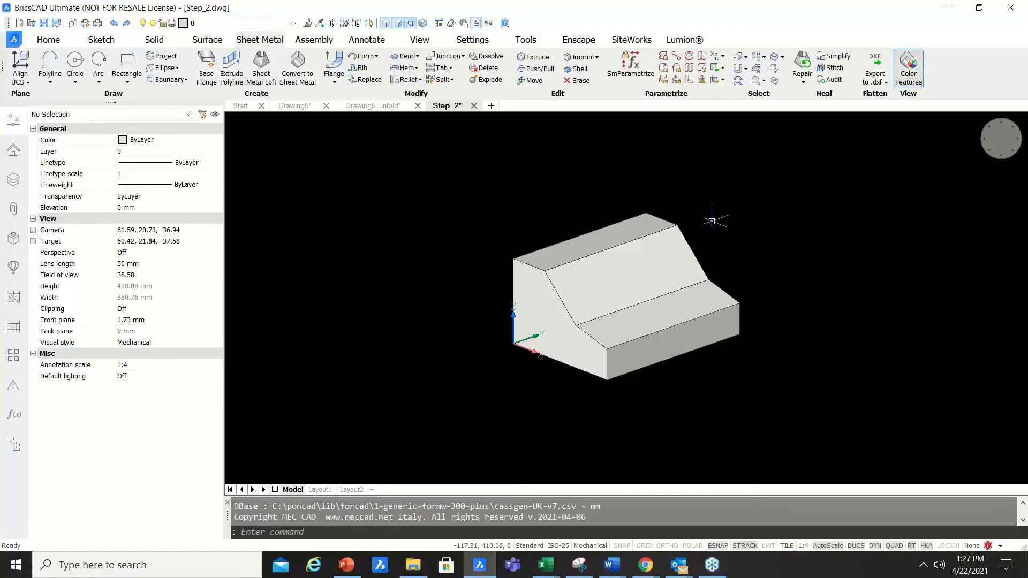
Shell the stepped solid with a 2 mm offset, removing its bottom face.
text(sh)
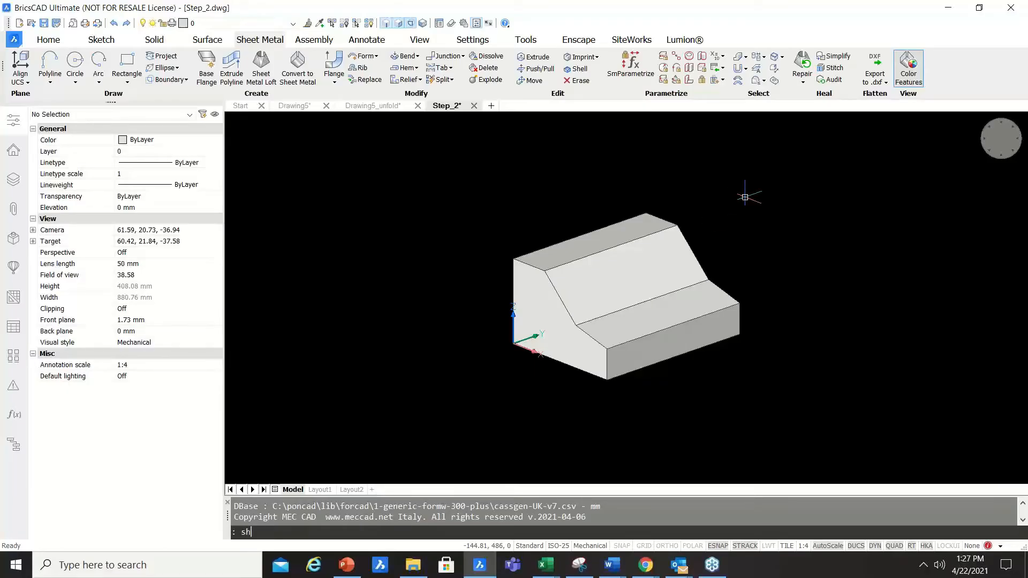
click(578, 69)
scroll(596, 315, up, 4)
click(596, 315)
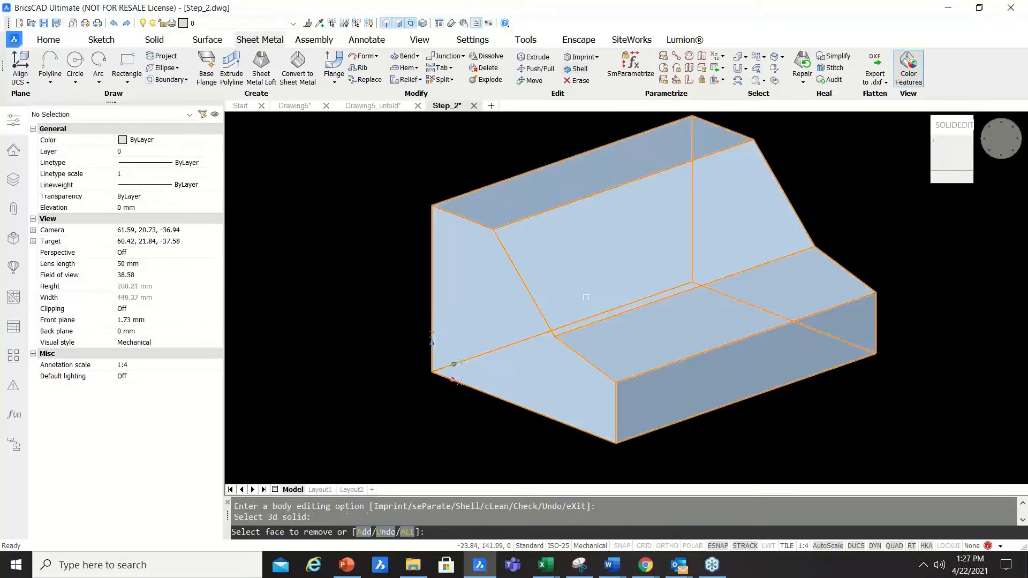
mouse_move(590, 362)
shift+middle_down()
mouse_move(604, 296)
mouse_move(591, 258)
mouse_move(618, 364)
mouse_move(606, 368)
shift+middle_up()
scroll(590, 258, down, 3)
scroll(606, 368, up, 1)
click(602, 359)
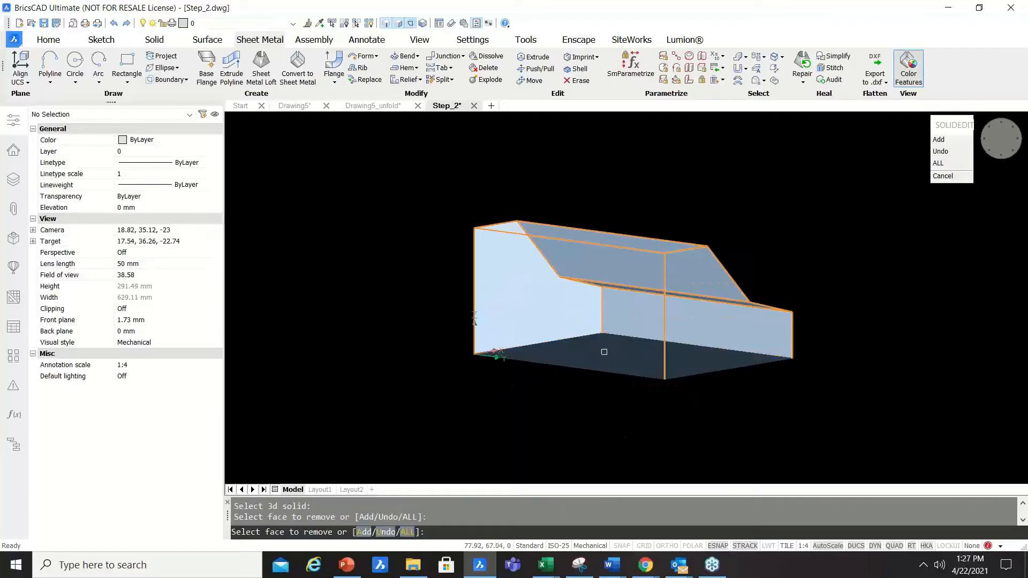
key(Return)
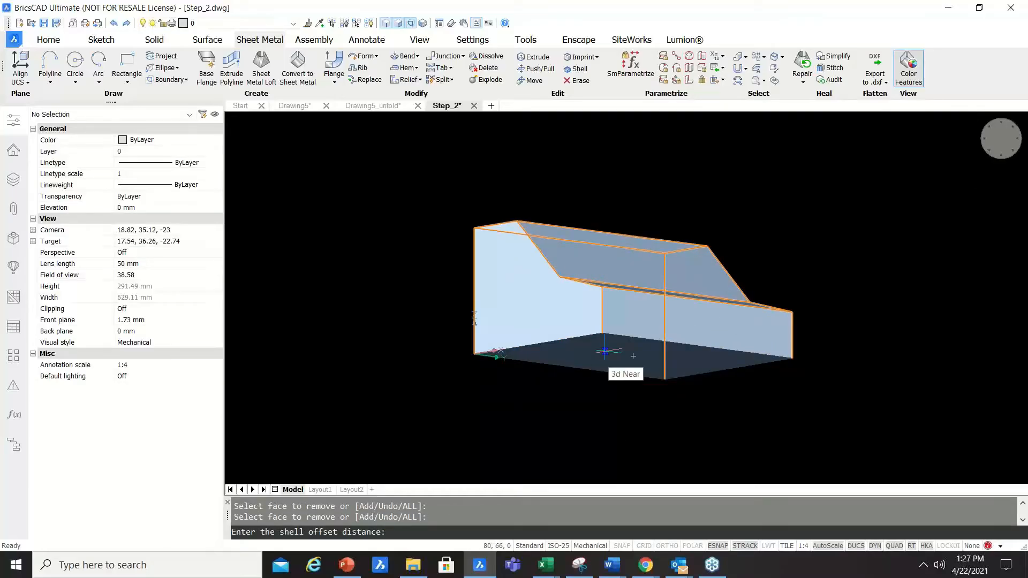
key(Return)
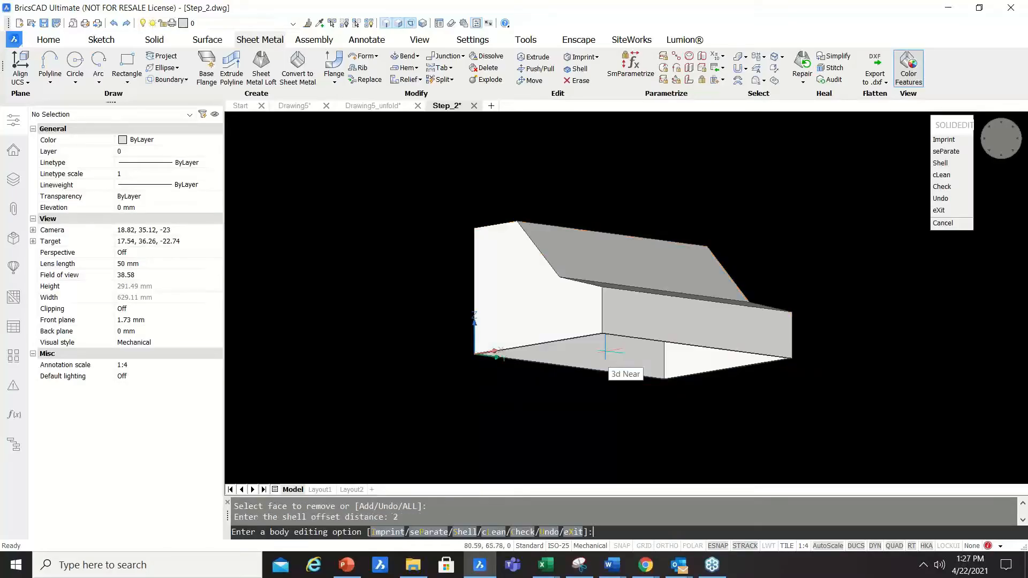
key(Escape)
key(Escape)
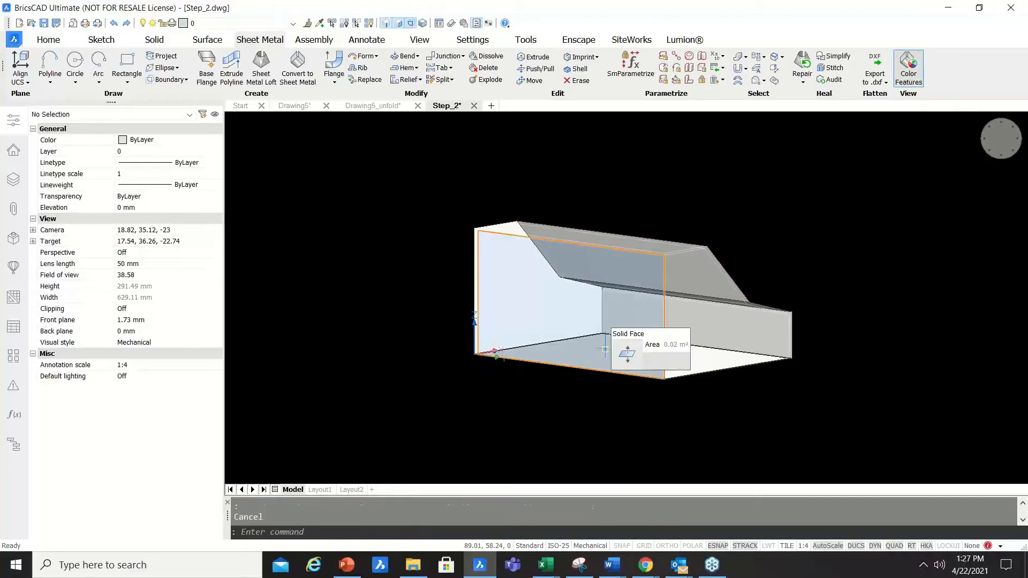
Convert the shelled solid to a sheet metal part, using the upper sloped face as the seed face.
scroll(604, 349, up, 3)
shift+middle_drag(593, 328, 614, 354)
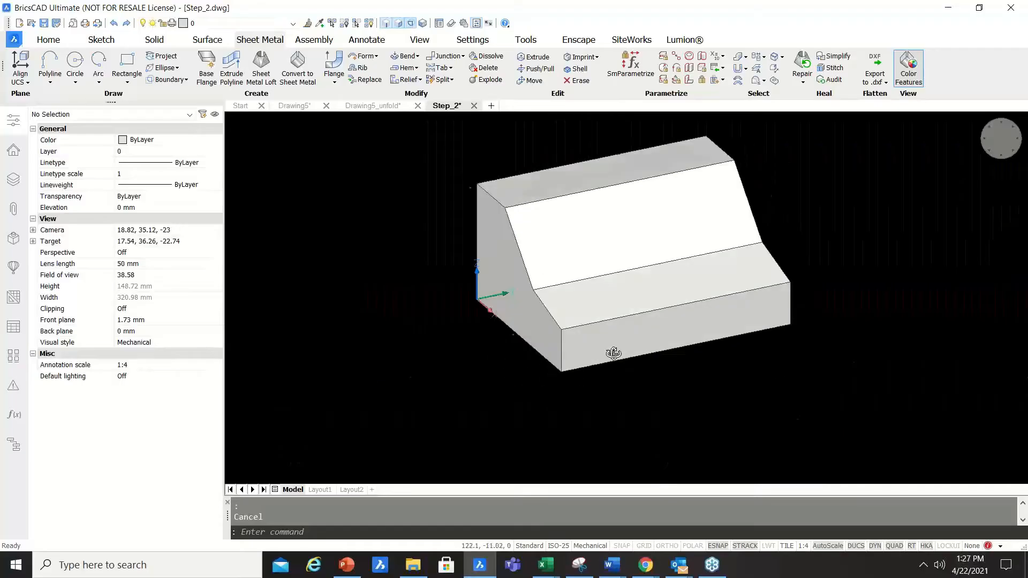
scroll(570, 281, up, 3)
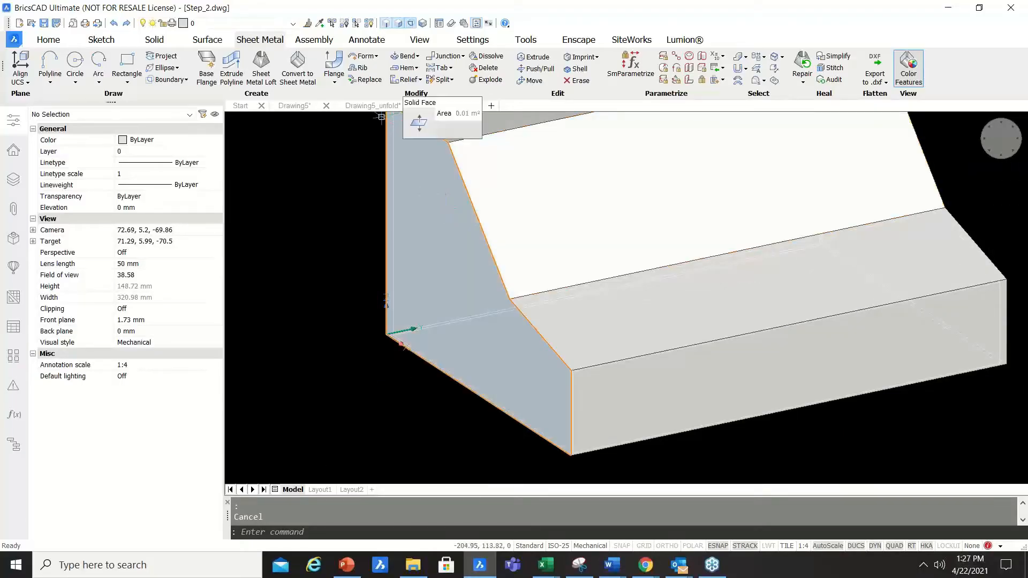
click(308, 83)
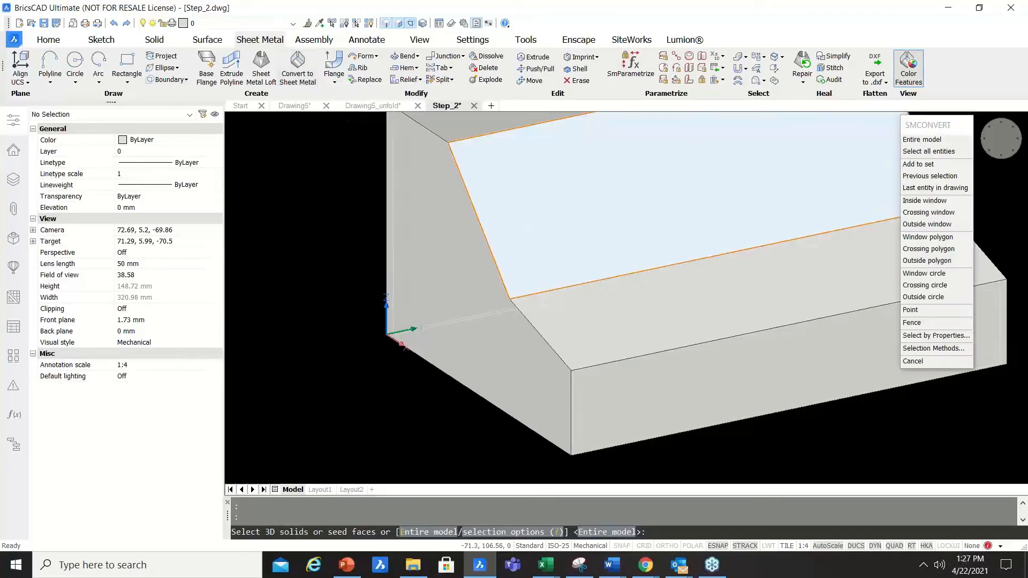
click(530, 228)
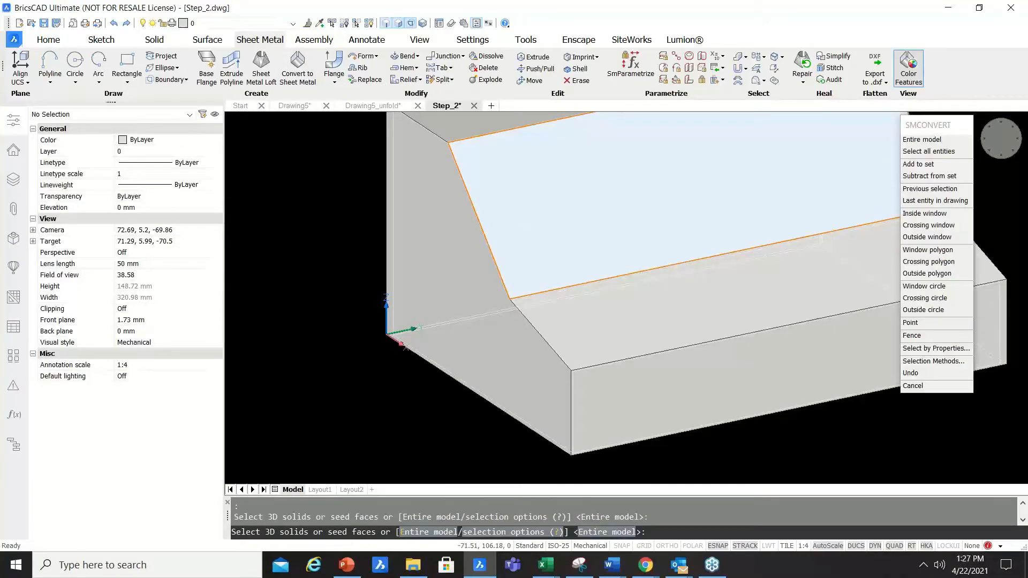
key(Return)
key(Escape)
scroll(466, 323, down, 3)
shift+middle_drag(467, 323, 525, 324)
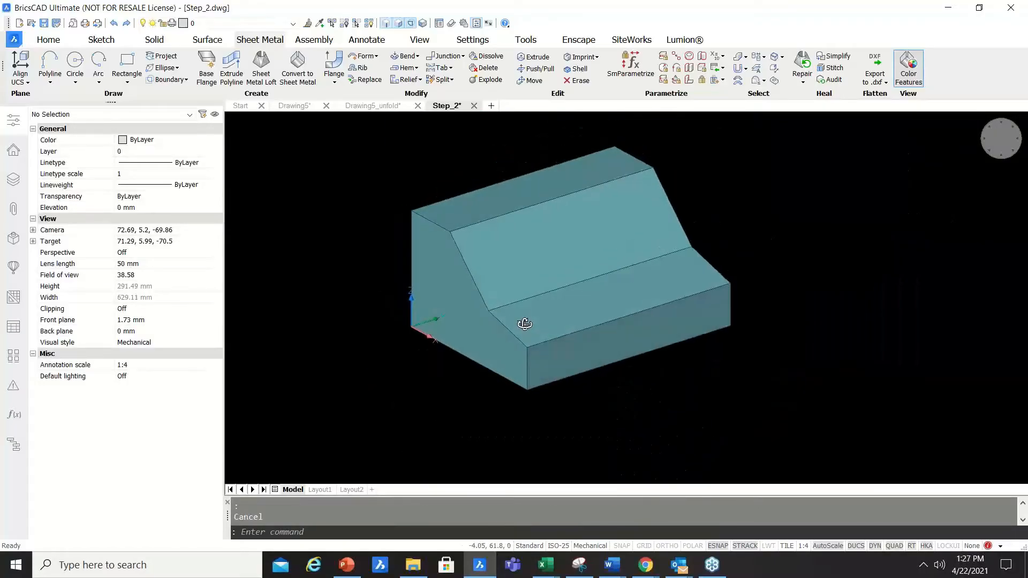
Try creating reliefs on the sheet metal part, then undo the relief creation.
scroll(461, 313, up, 2)
scroll(338, 192, up, 2)
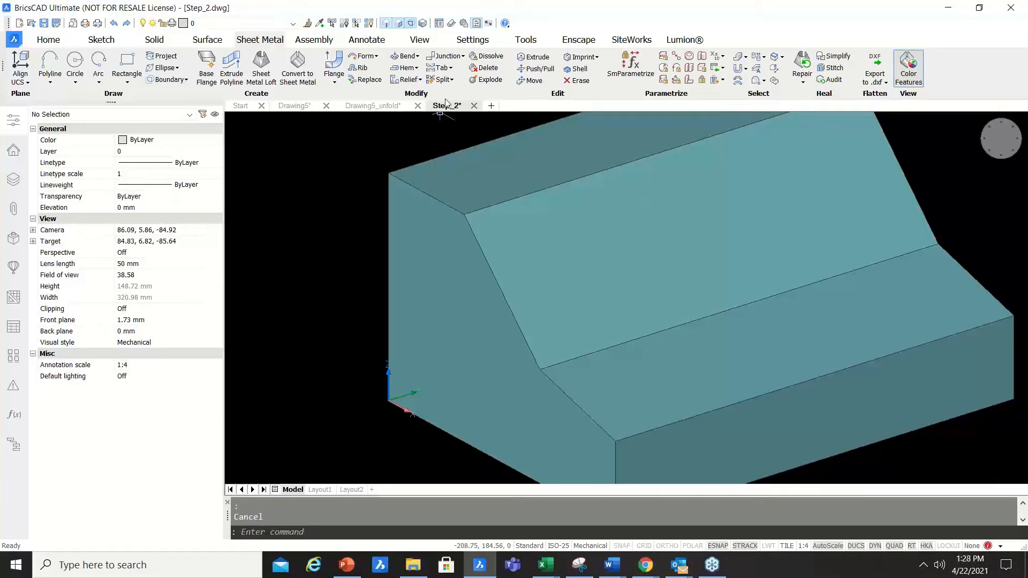
click(420, 80)
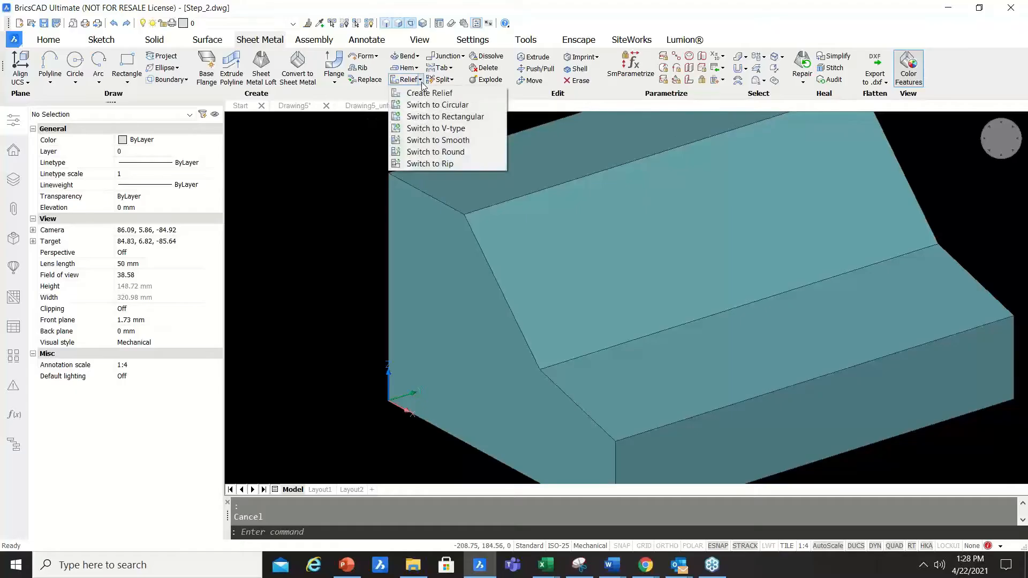
click(454, 95)
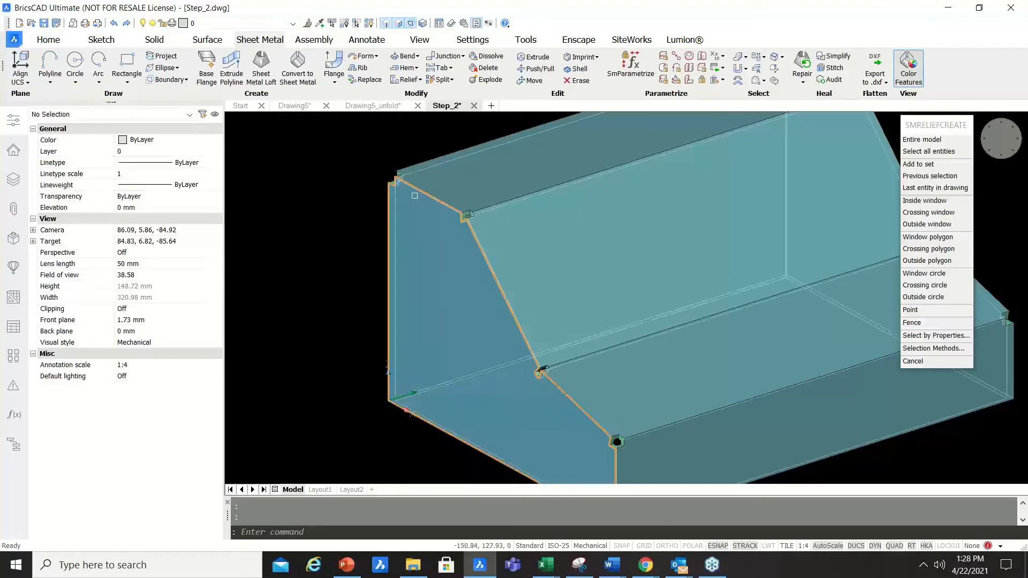
shift+middle_drag(414, 195, 425, 239)
key(Return)
click(435, 191)
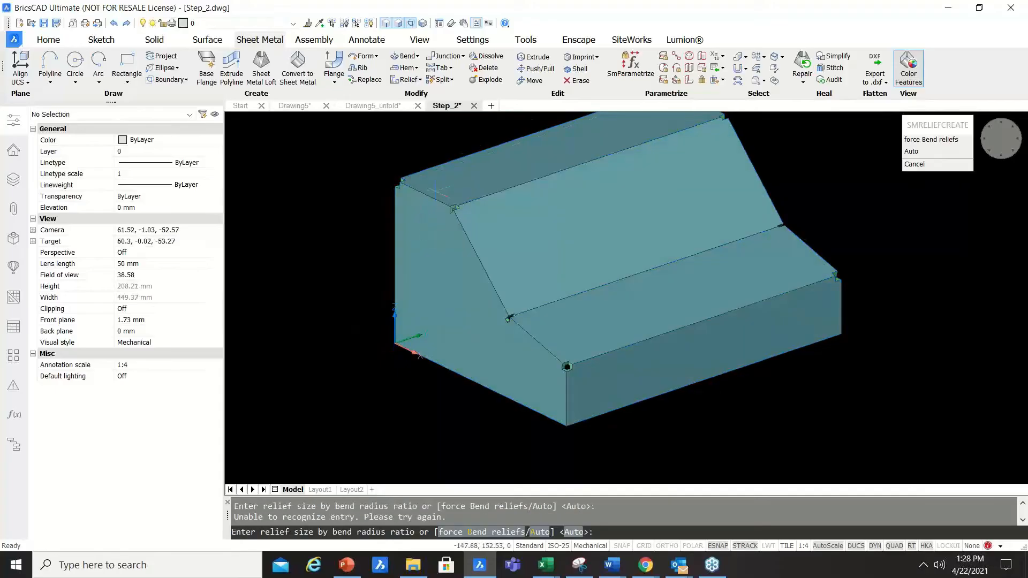
key(Escape)
key(ctrl+z)
key(ctrl+z)
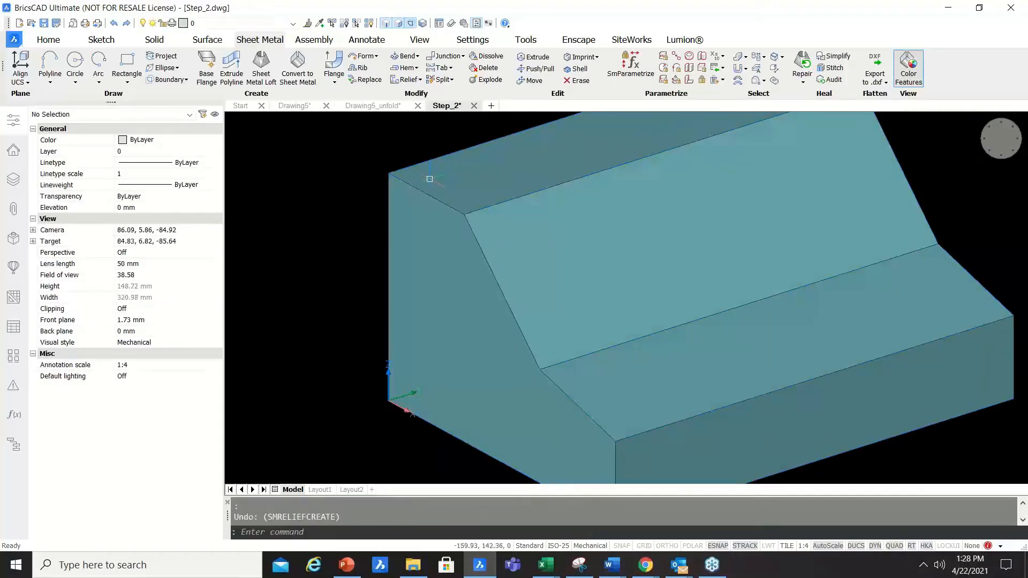
Offset the boundary of the upper sloped face inward by 15 mm.
scroll(384, 189, down, 1)
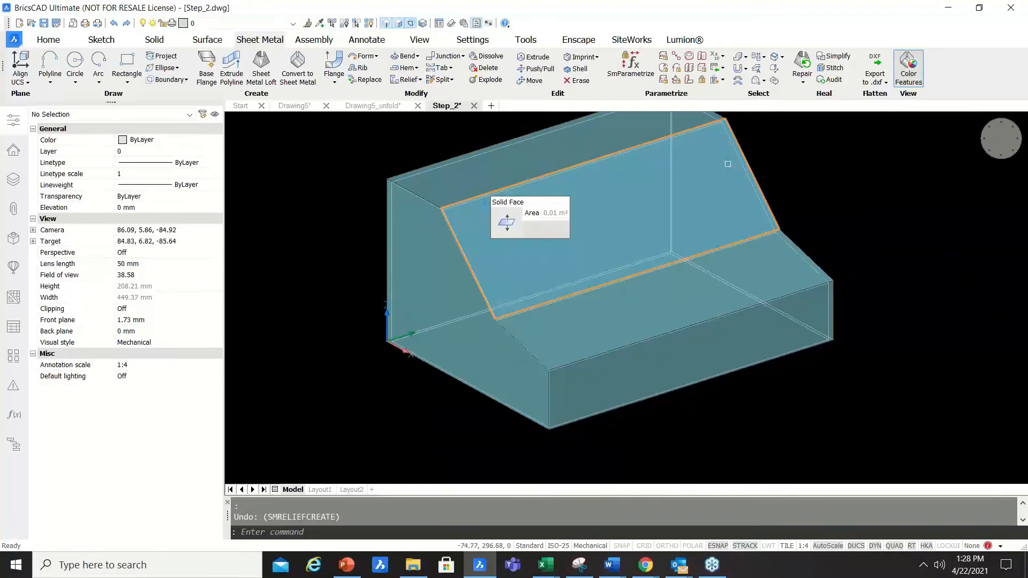
scroll(724, 159, up, 1)
scroll(725, 203, down, 1)
scroll(730, 234, up, 2)
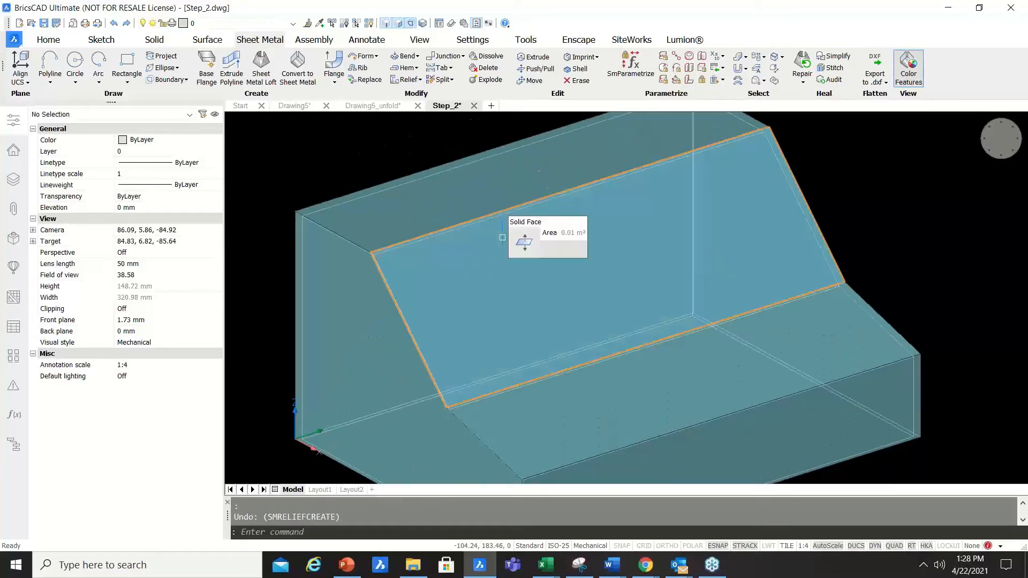
mouse_move(523, 247)
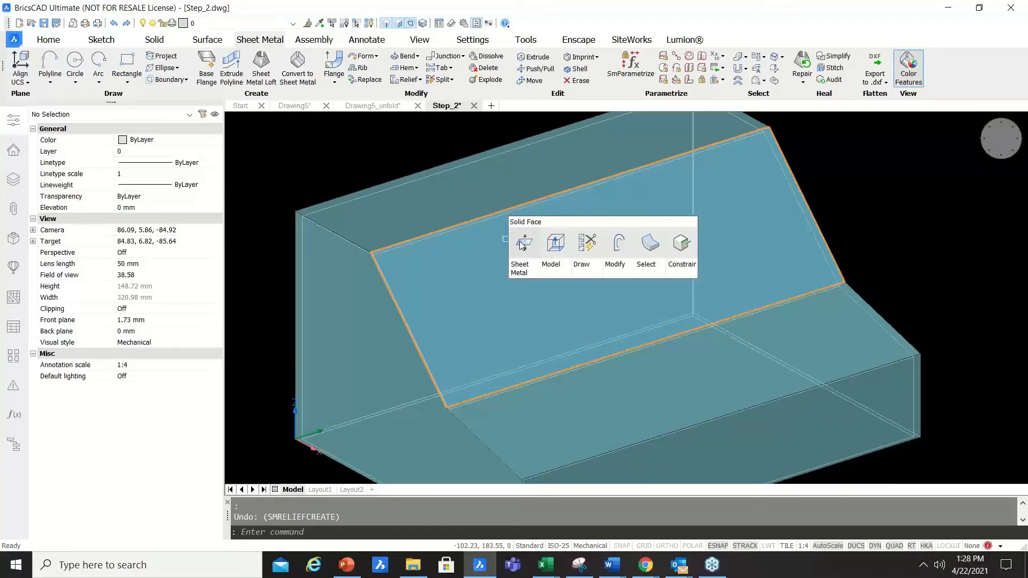
click(620, 244)
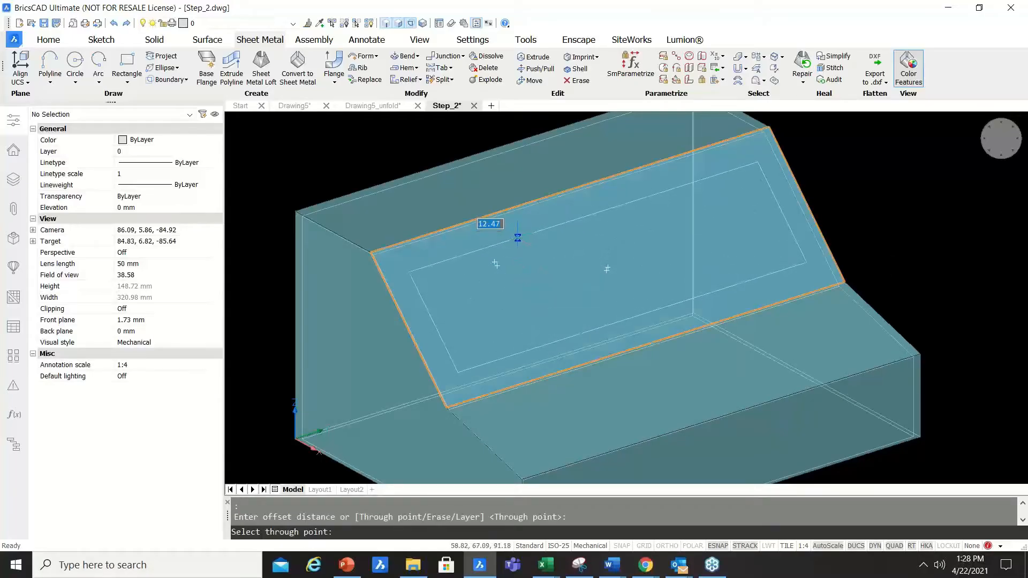
text(15)
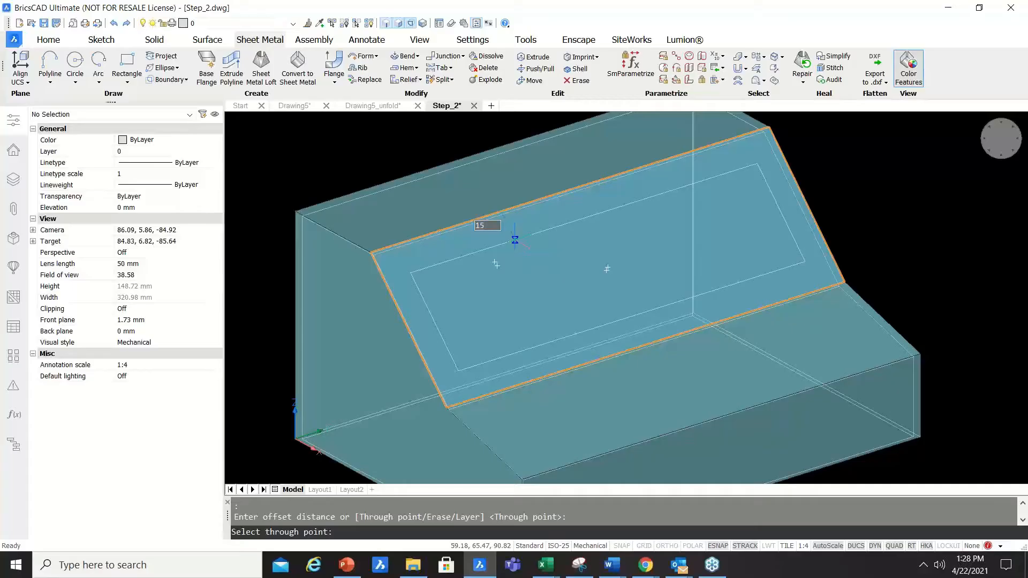
key(Return)
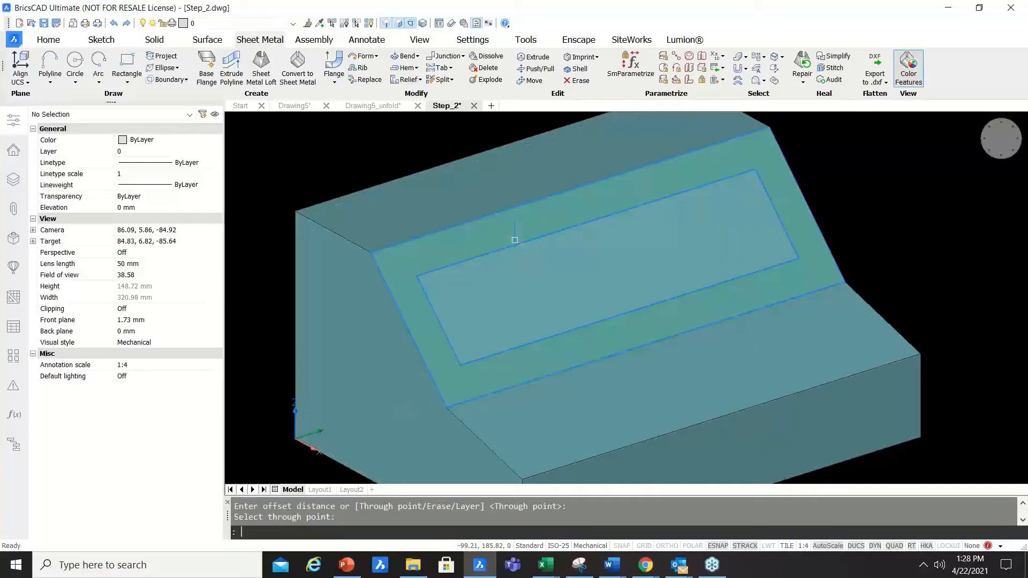
Extrude the inner rectangle 10 mm into the part to cut a window through the upper sloped face.
mouse_move(539, 285)
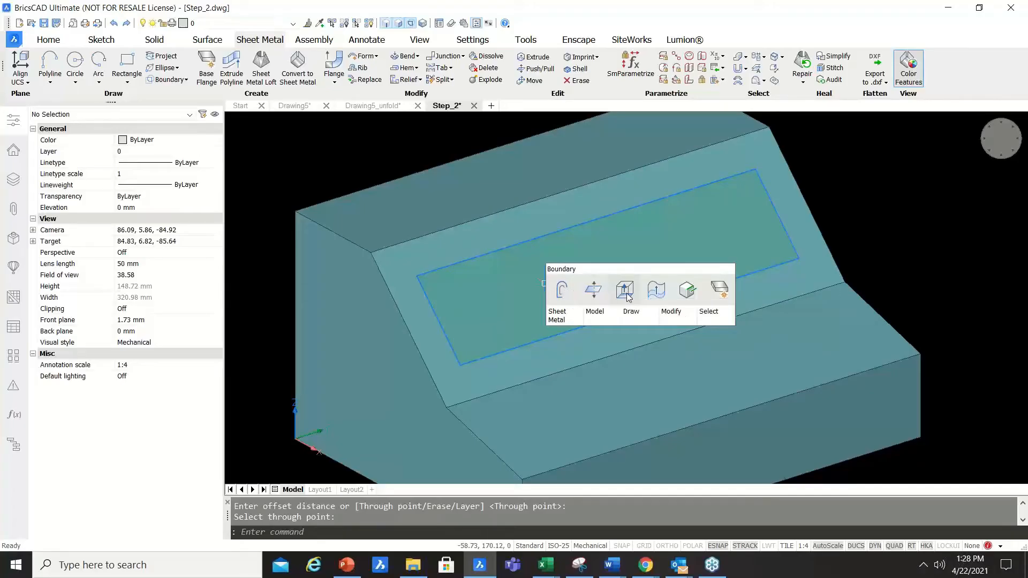
click(599, 293)
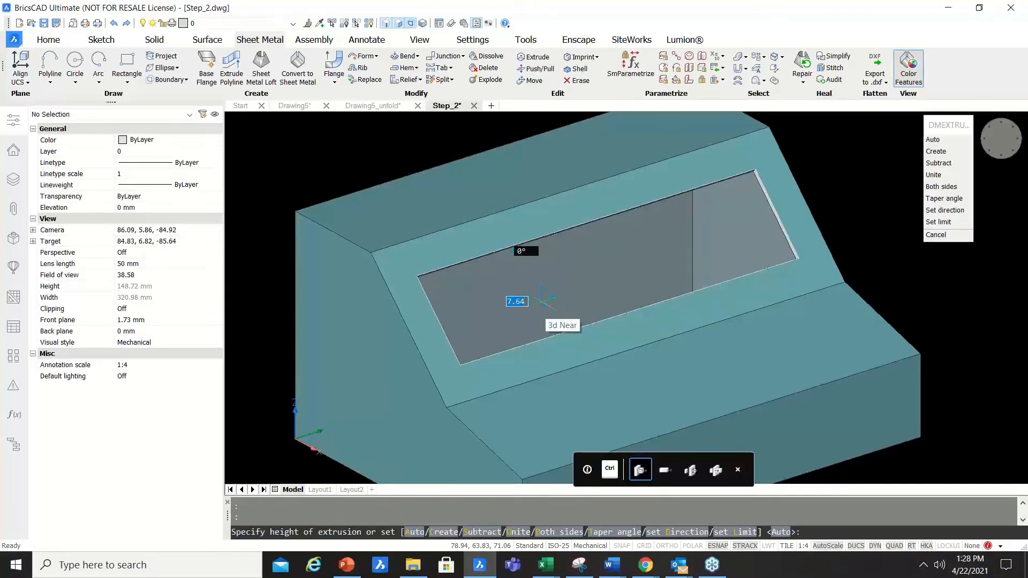
text(10)
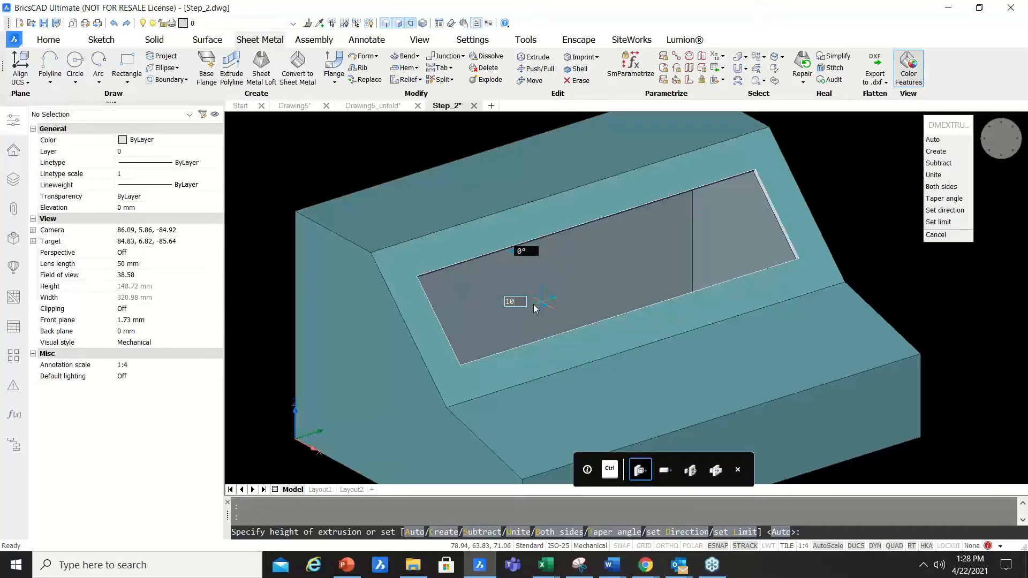
key(Escape)
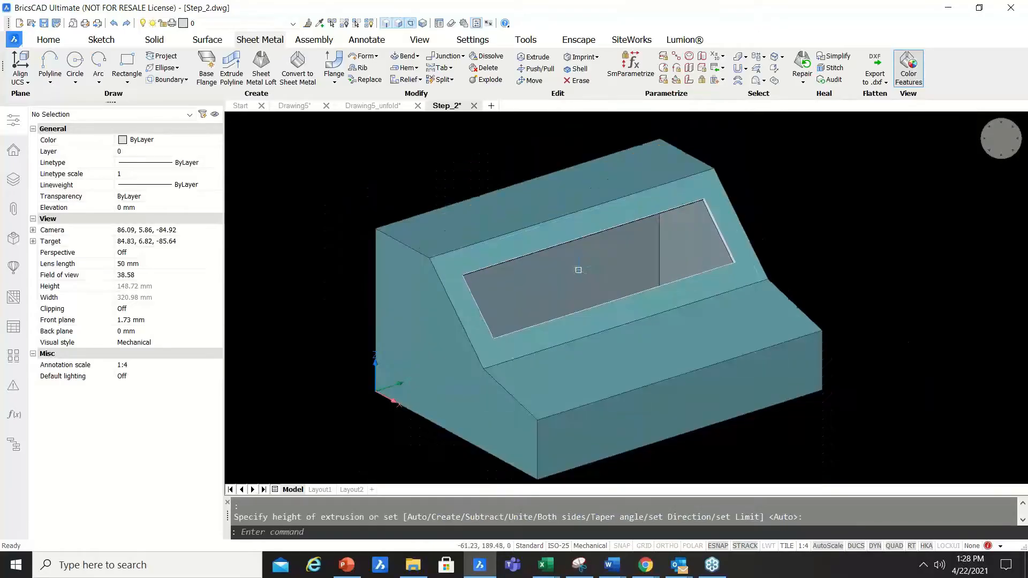
shift+middle_drag(579, 268, 571, 248)
scroll(535, 302, up, 3)
scroll(579, 228, down, 1)
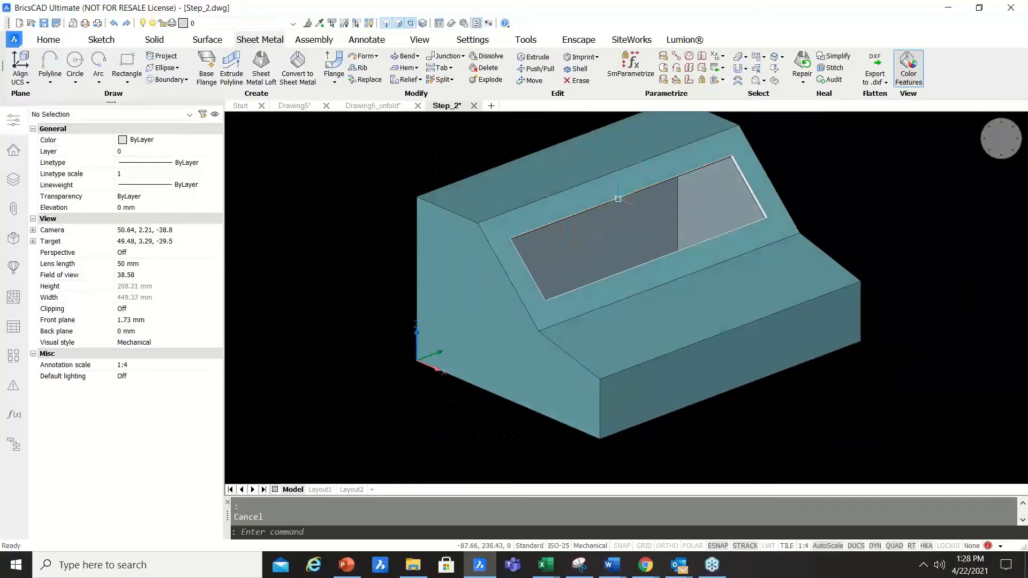
Create corner reliefs on the entire sheet metal model.
scroll(615, 198, up, 1)
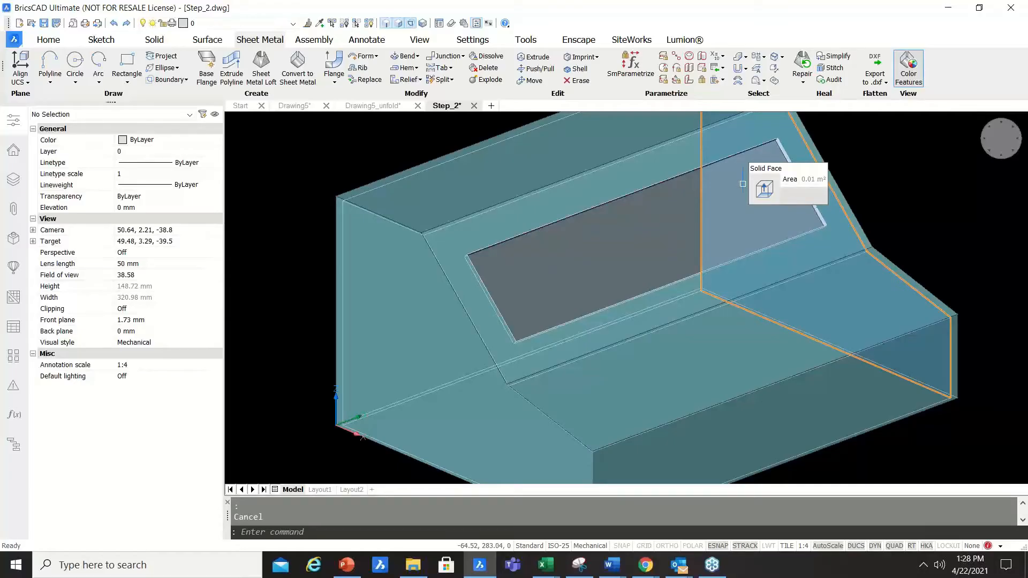
scroll(645, 214, down, 3)
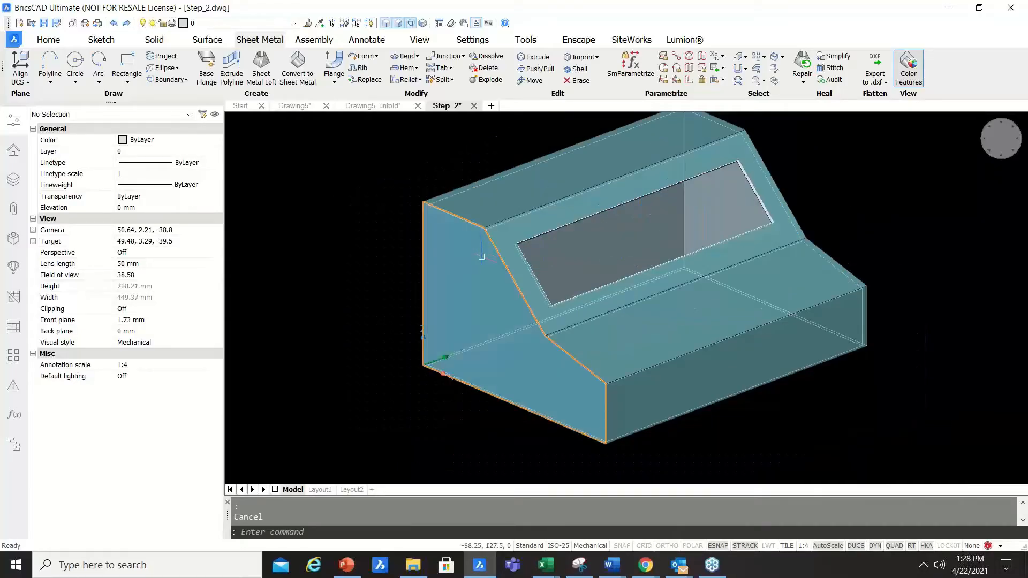
click(423, 81)
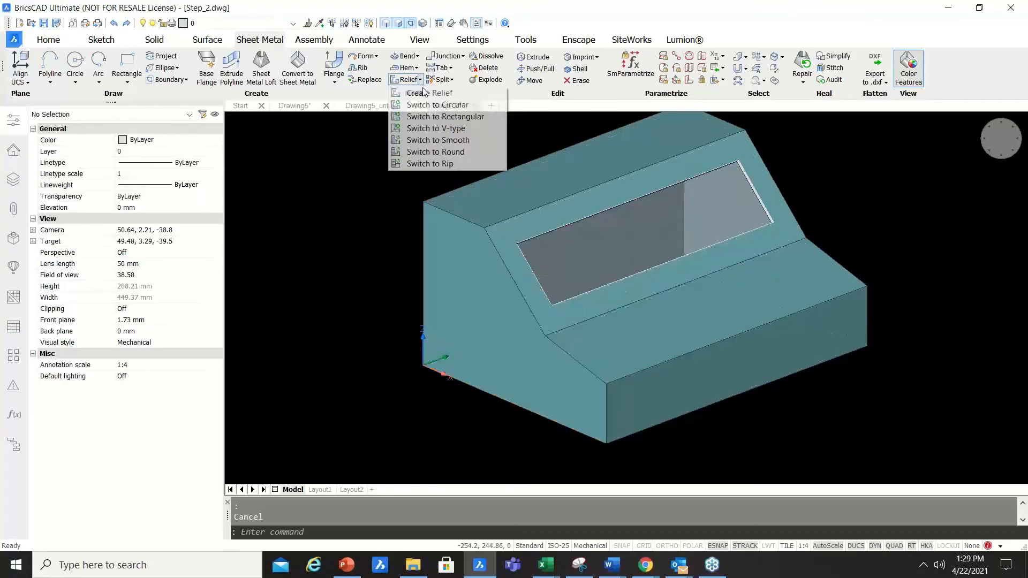
click(423, 92)
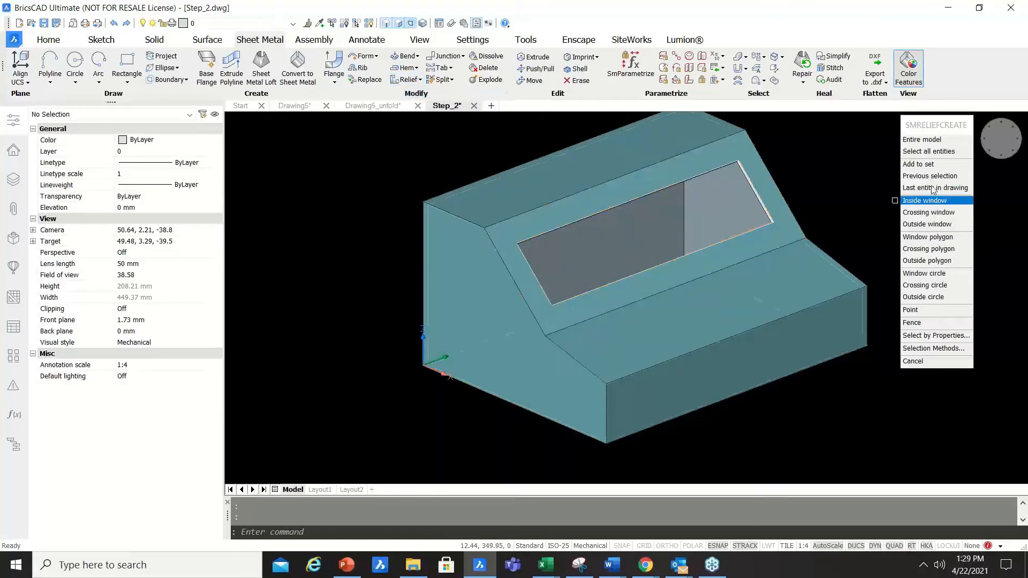
click(926, 140)
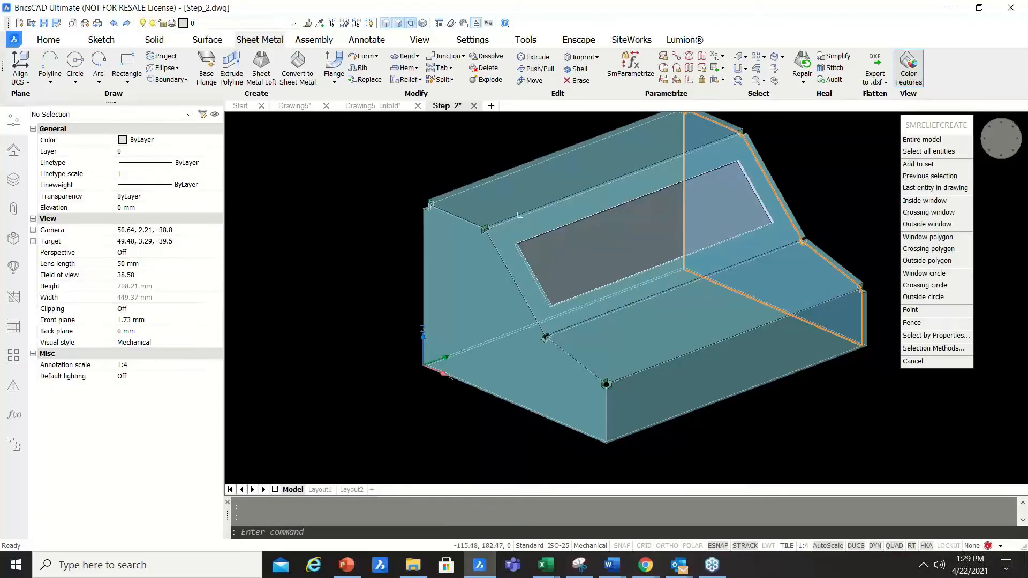
key(Escape)
Create junctions along the top, upper sloped and lower sloped edges of the end panel beside the origin.
scroll(435, 193, up, 2)
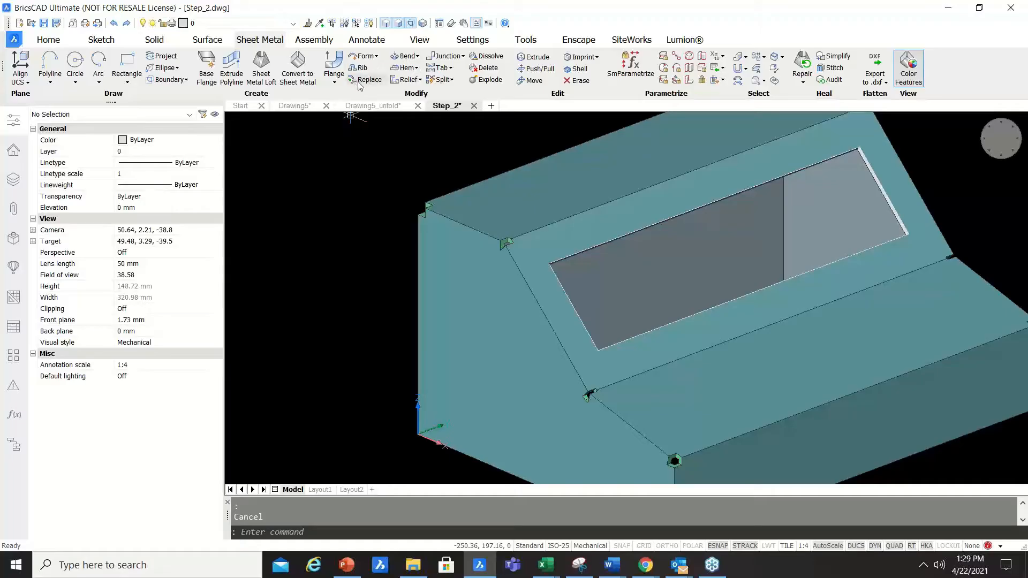
click(463, 56)
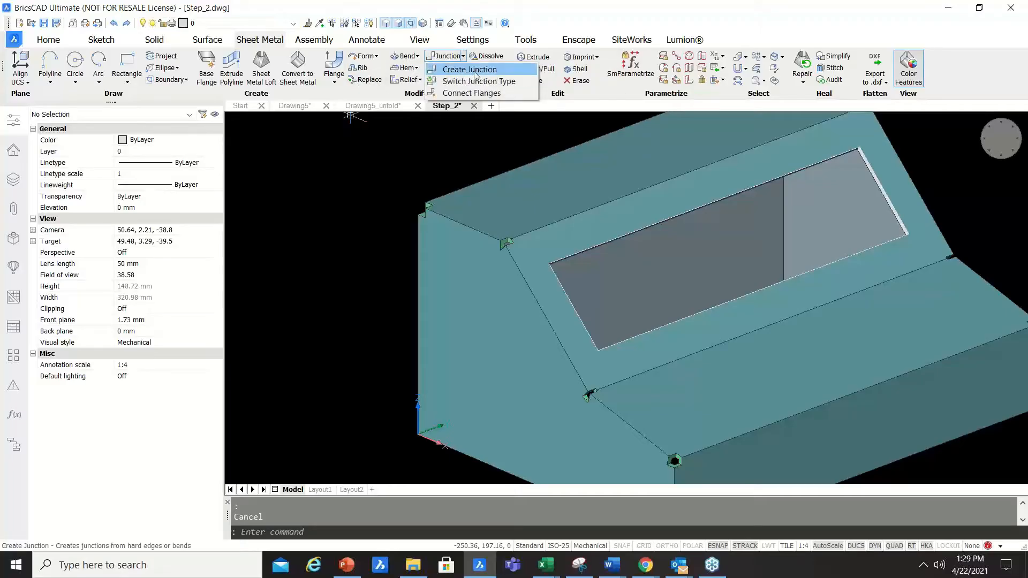
click(470, 70)
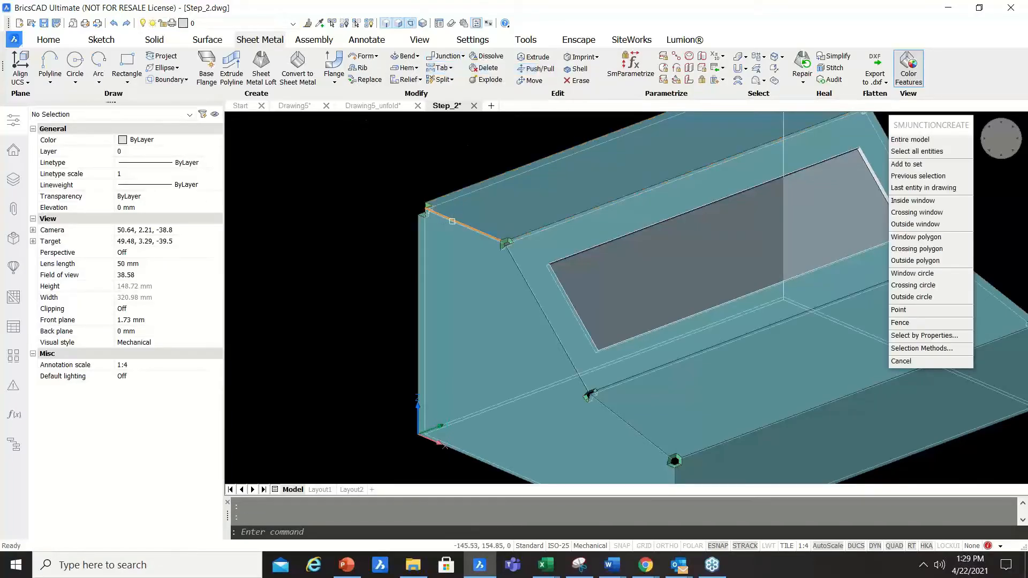
click(453, 221)
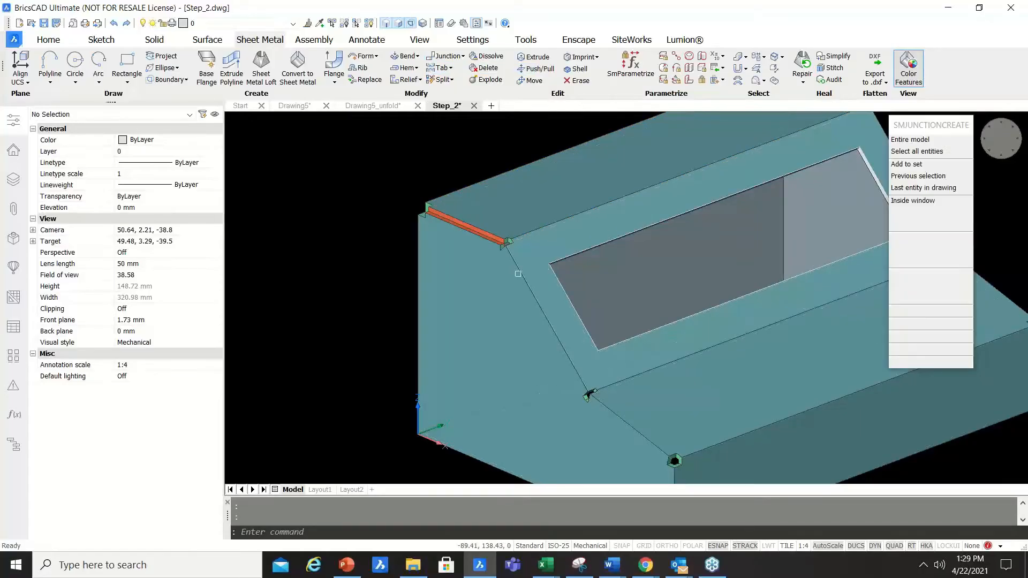
click(585, 390)
click(606, 410)
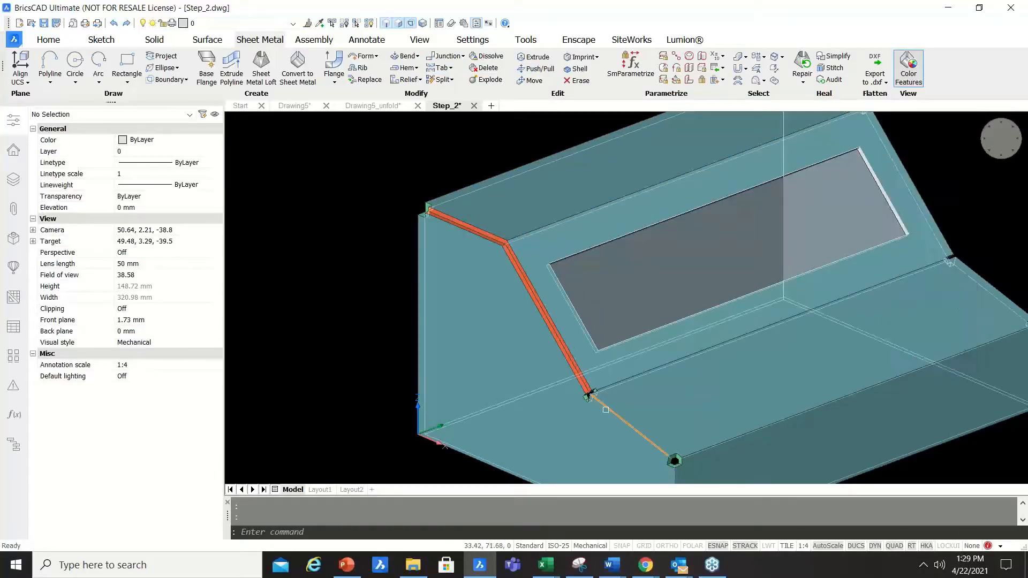
middle_drag(676, 483, 691, 380)
click(617, 396)
Create junctions along the front vertical, lower sloped and upper sloped edges of the opposite end panel.
scroll(319, 331, down, 5)
shift+middle_drag(319, 331, 52, 350)
scroll(512, 332, up, 2)
shift+middle_drag(512, 332, 427, 324)
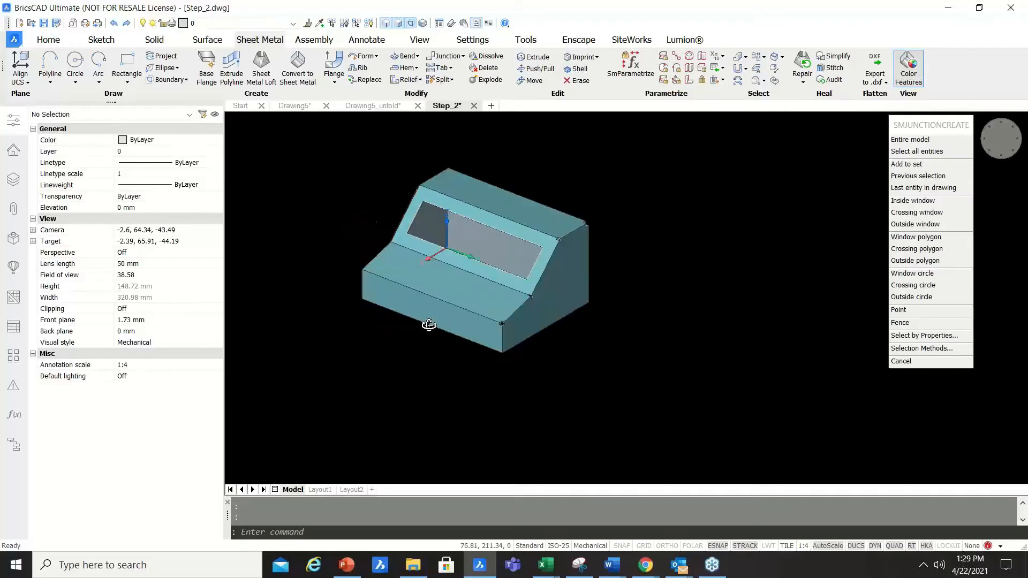
scroll(452, 393, up, 6)
click(452, 393)
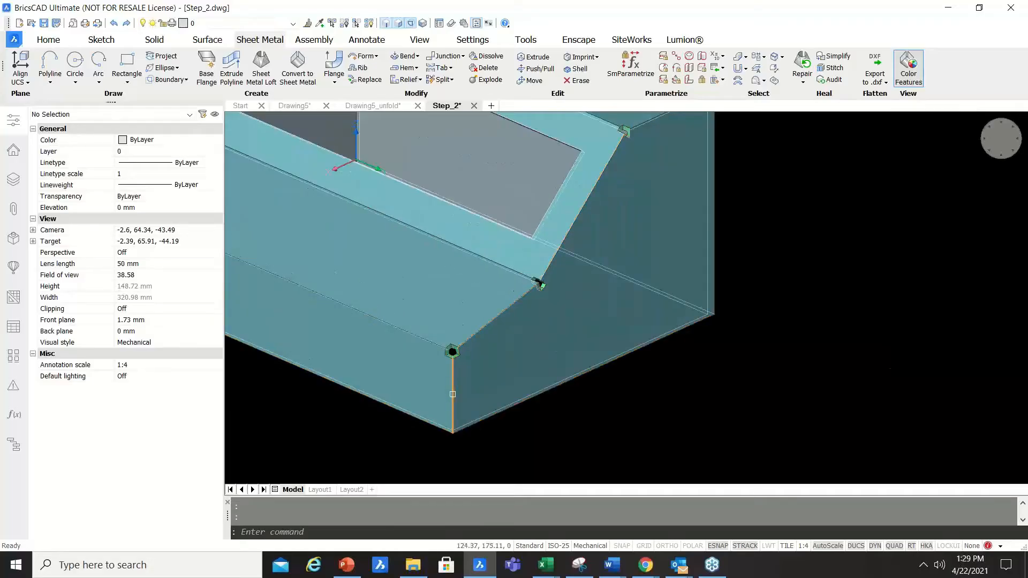
click(530, 289)
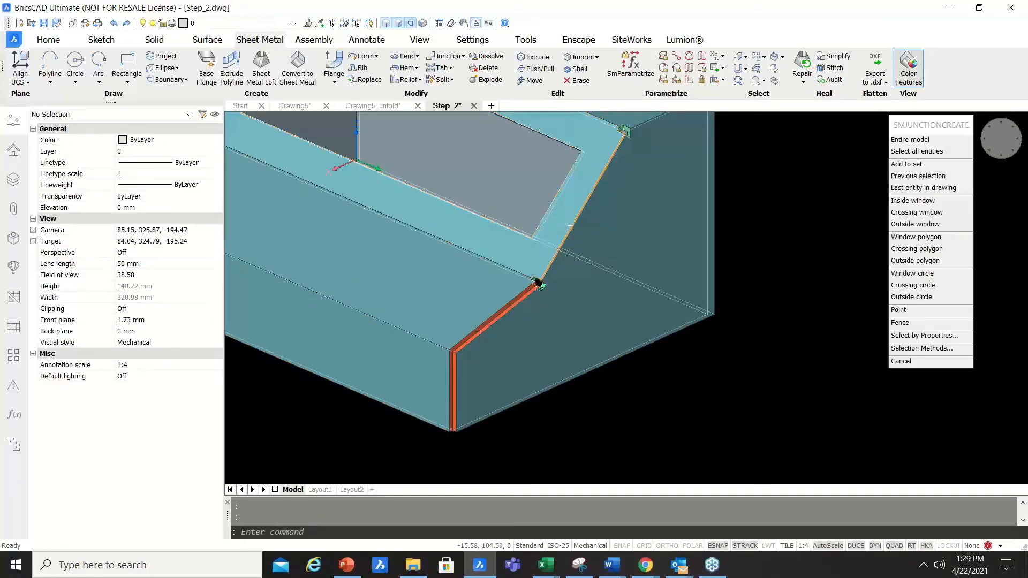
click(569, 228)
Add junctions along the top edge and rear vertical edge of the same end panel.
scroll(569, 227, down, 5)
scroll(627, 181, up, 5)
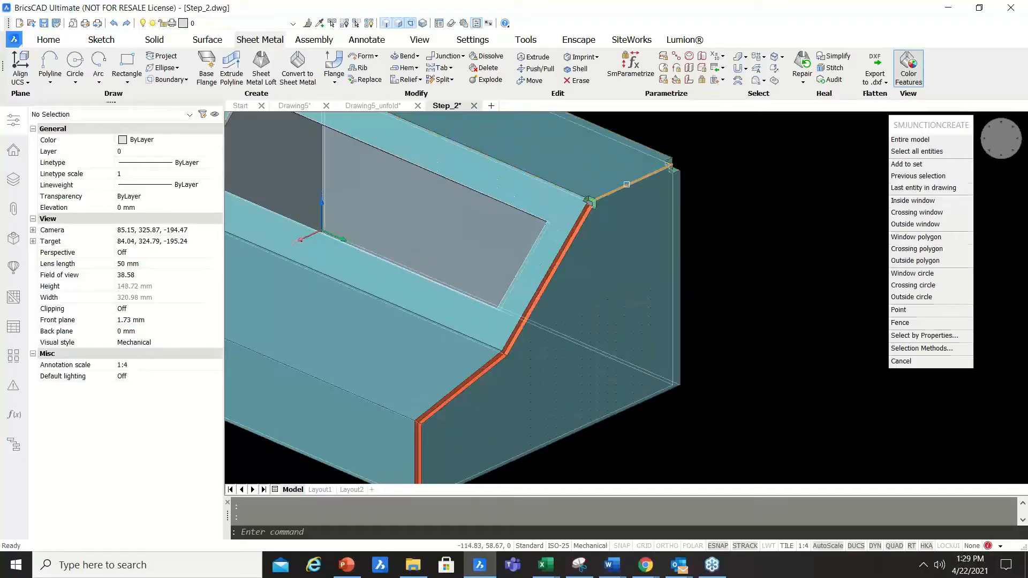
click(627, 181)
scroll(750, 261, down, 5)
scroll(429, 277, up, 6)
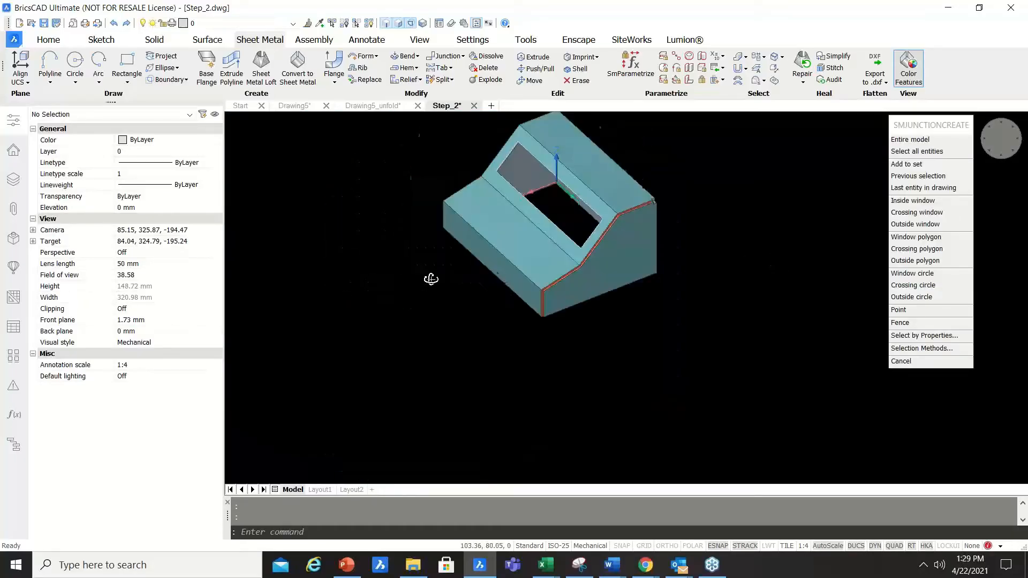
scroll(630, 260, up, 3)
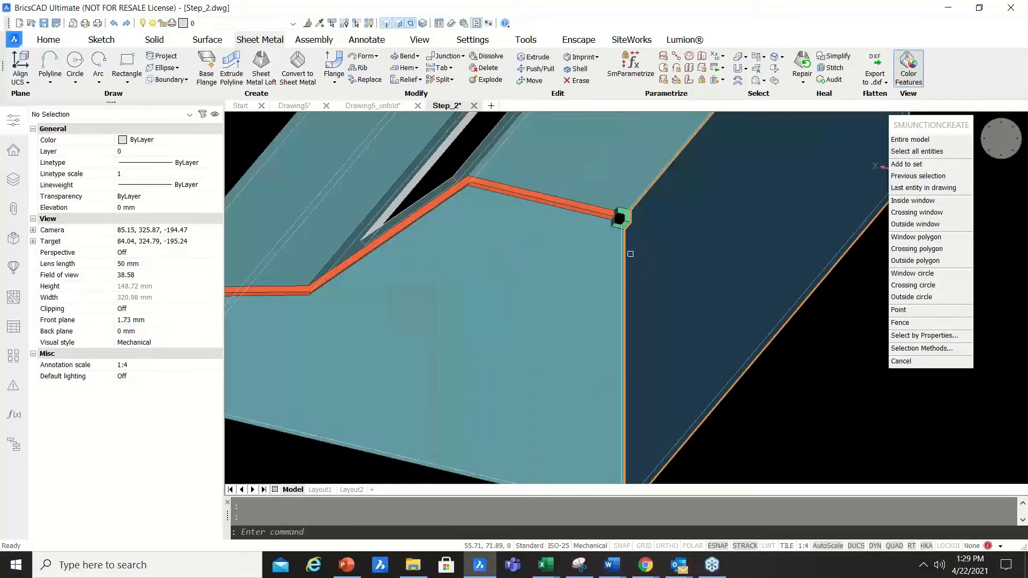
click(624, 252)
Apply junction creation to the entire model, covering the horizontal edges above the window and along the front.
scroll(608, 268, down, 6)
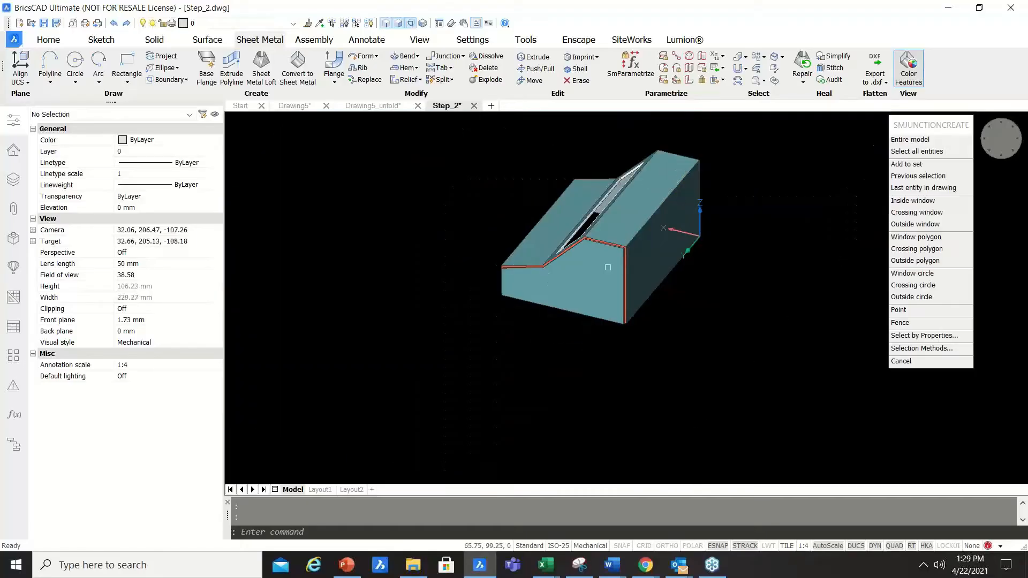
shift+middle_drag(909, 266, 901, 296)
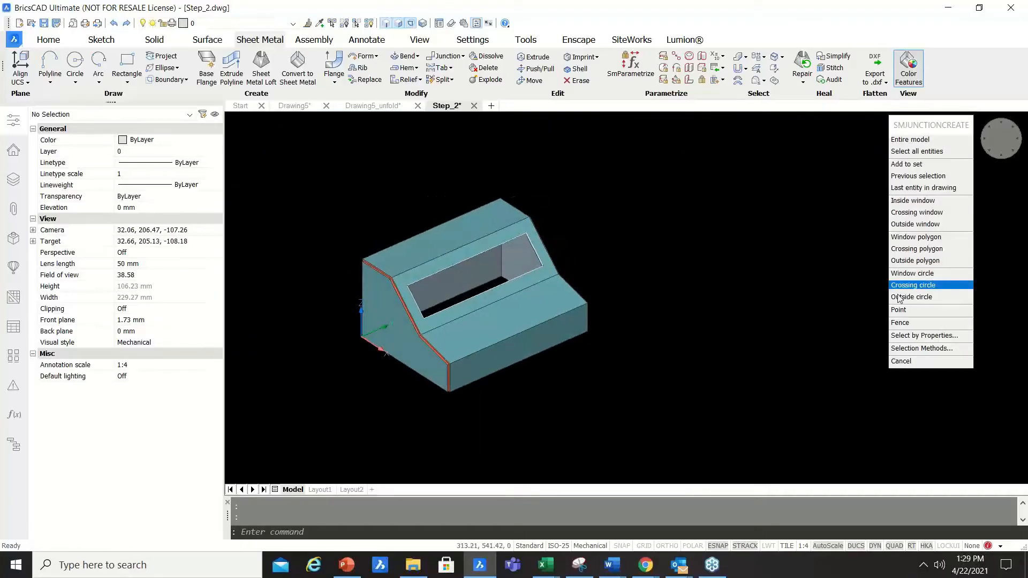
scroll(376, 247, up, 2)
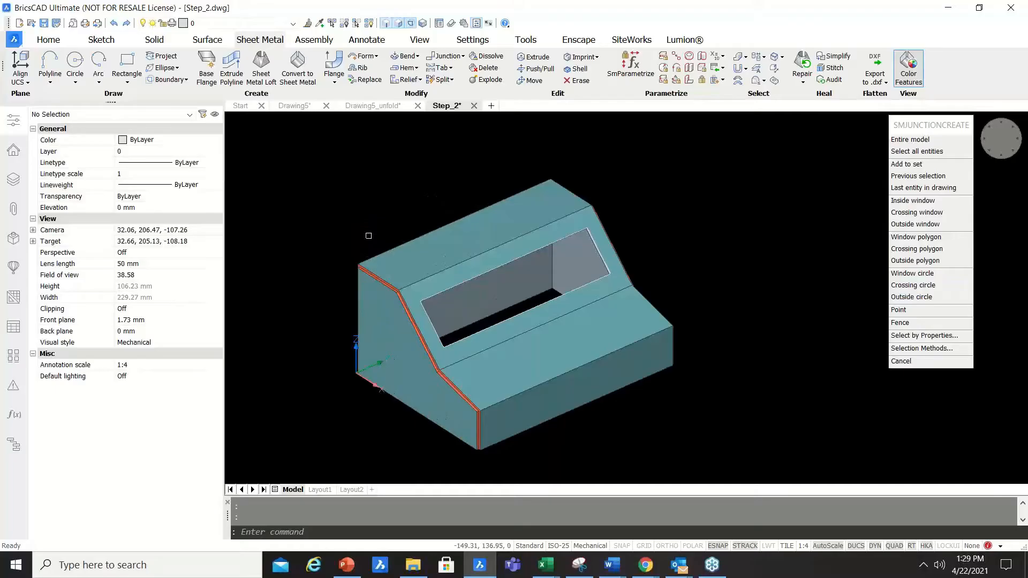
key(Return)
scroll(365, 219, up, 3)
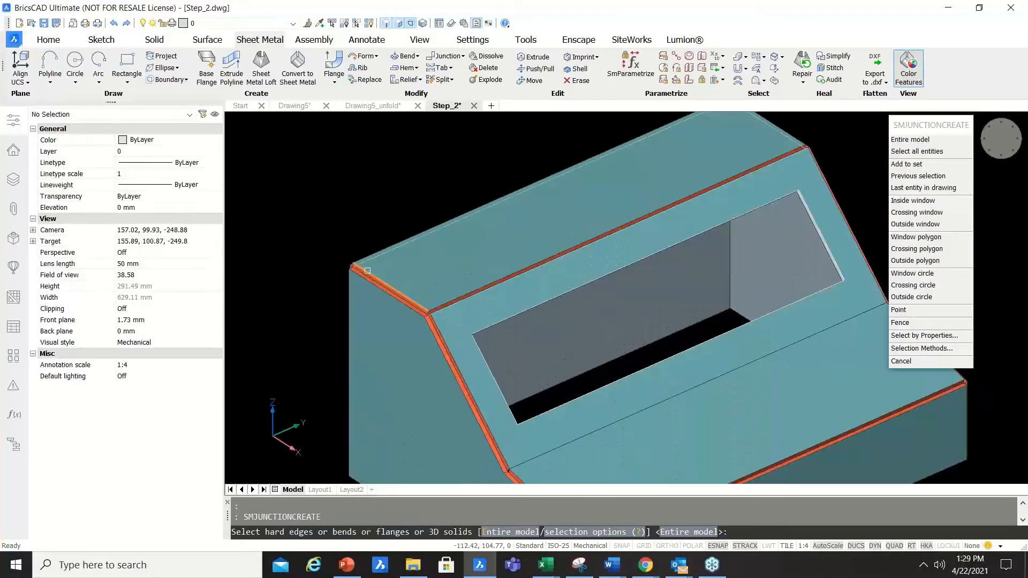
key(Escape)
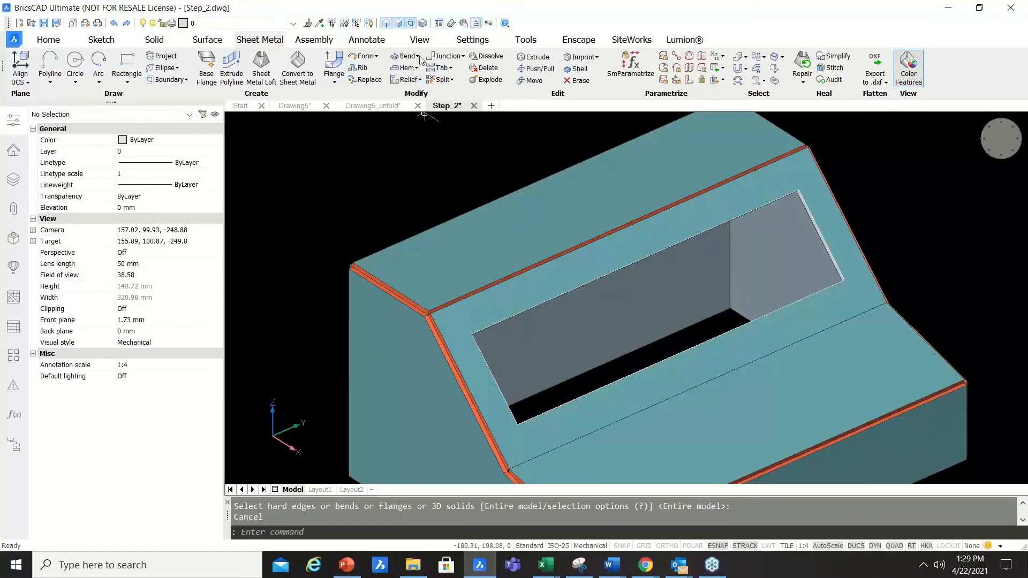
Create bends along the horizontal edges above and below the windowed sloped face.
click(418, 55)
click(436, 67)
scroll(466, 308, up, 5)
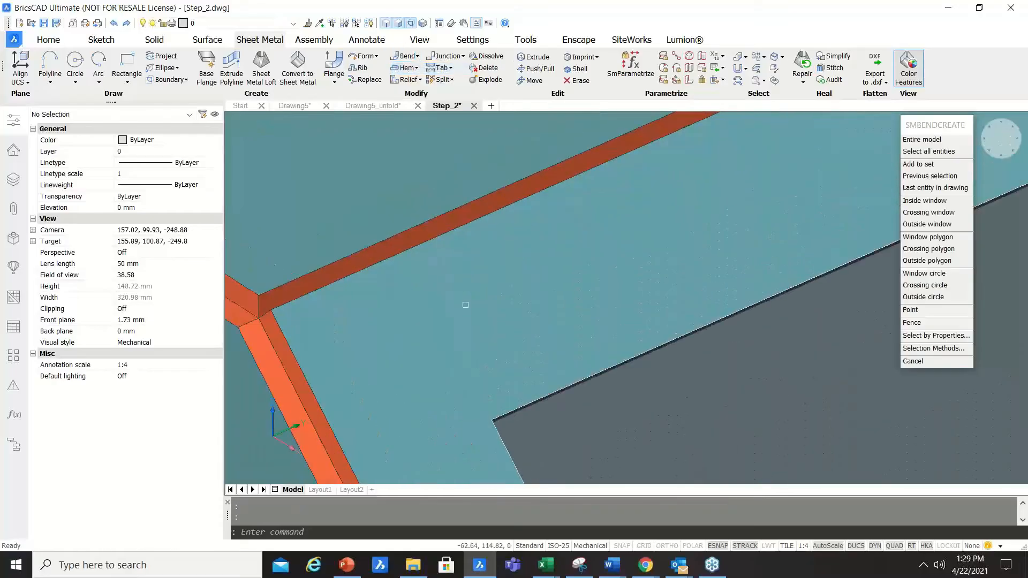
scroll(413, 236, up, 1)
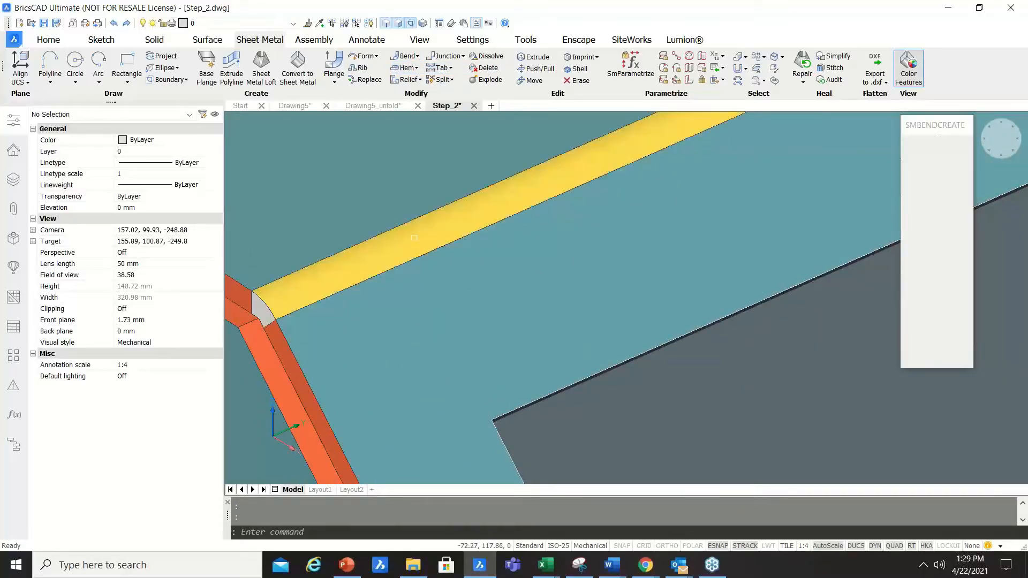
scroll(417, 234, down, 5)
scroll(346, 396, up, 6)
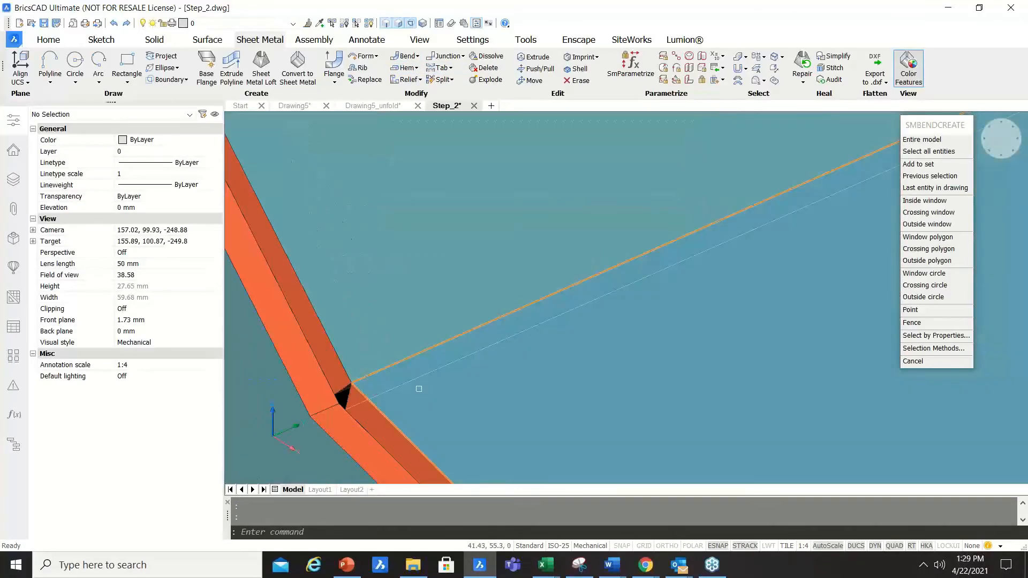
scroll(354, 348, down, 3)
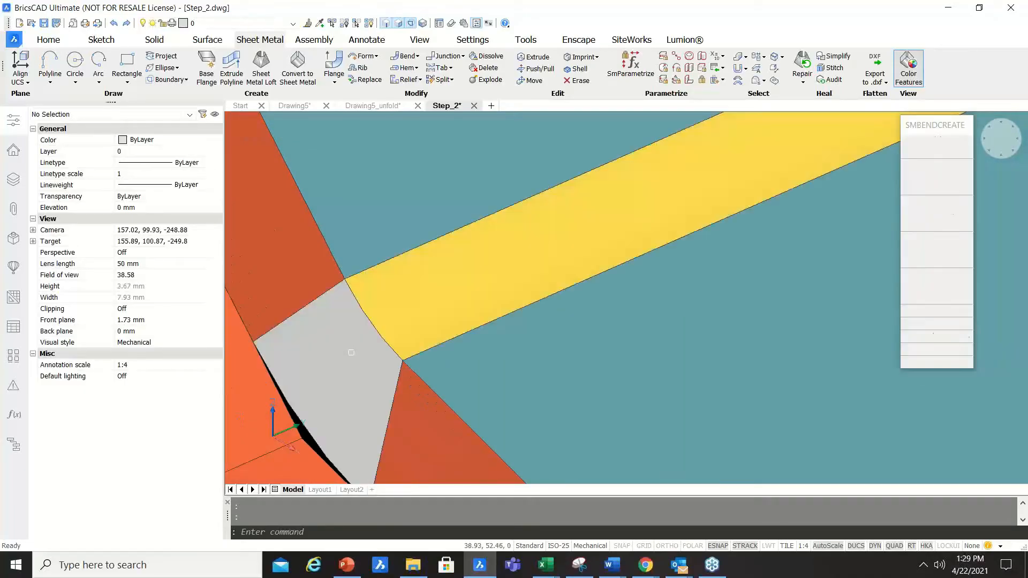
Convert the junctions along the upper front edge and the rear top edge into bends.
scroll(363, 307, down, 3)
scroll(531, 454, up, 5)
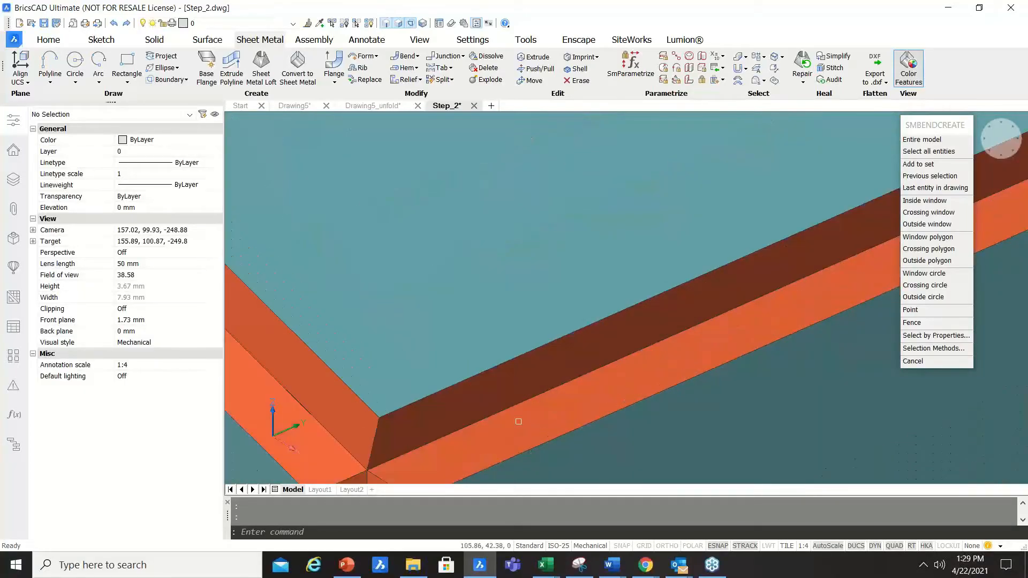
scroll(582, 338, down, 8)
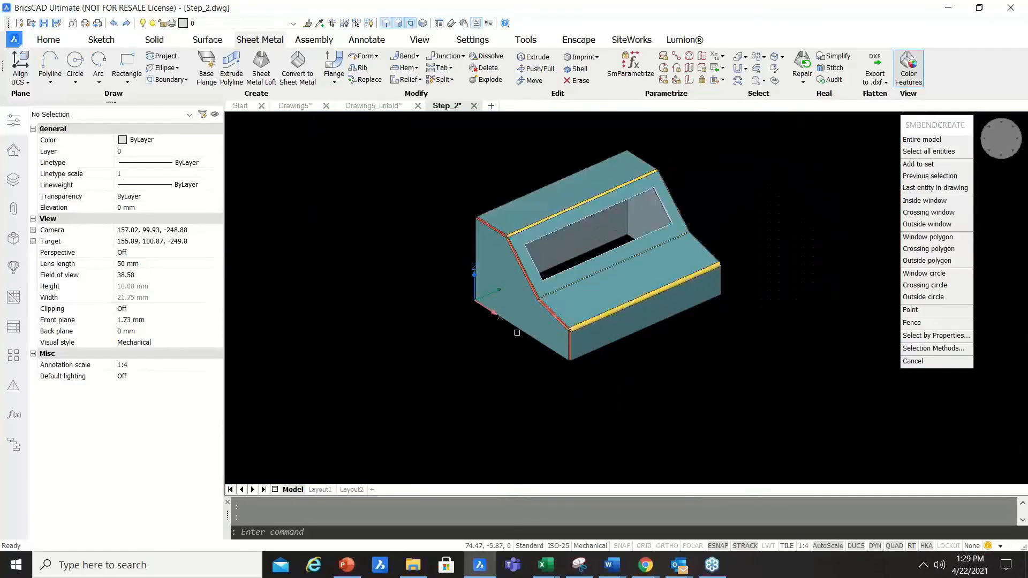
shift+middle_drag(517, 333, 785, 335)
scroll(457, 217, up, 8)
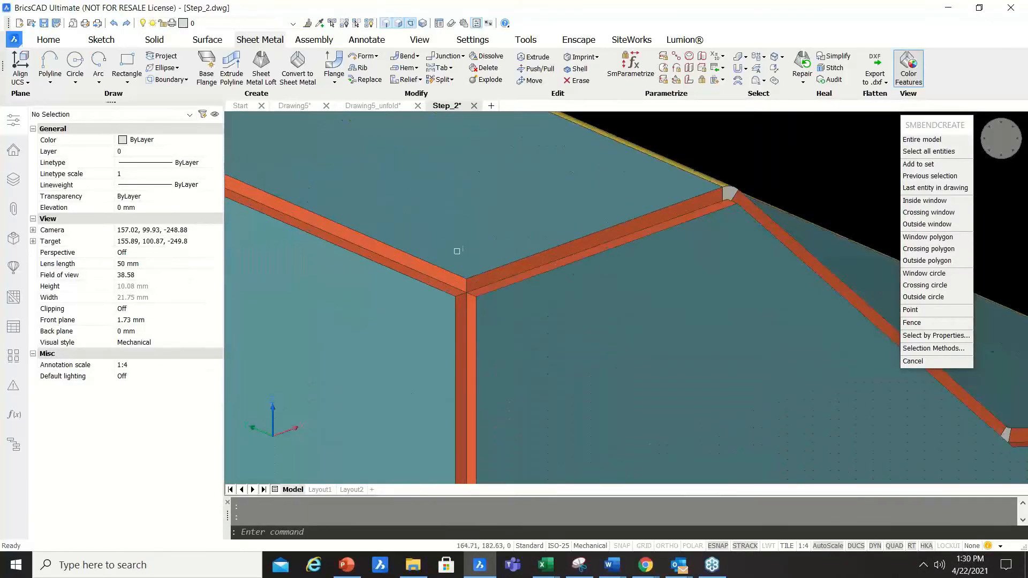
scroll(452, 275, down, 10)
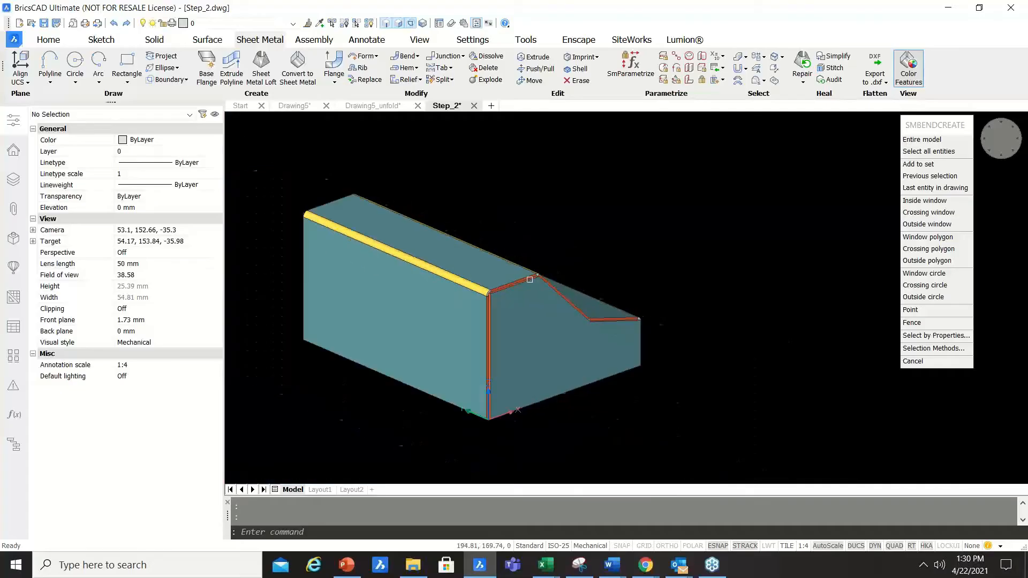
shift+middle_drag(530, 279, 495, 324)
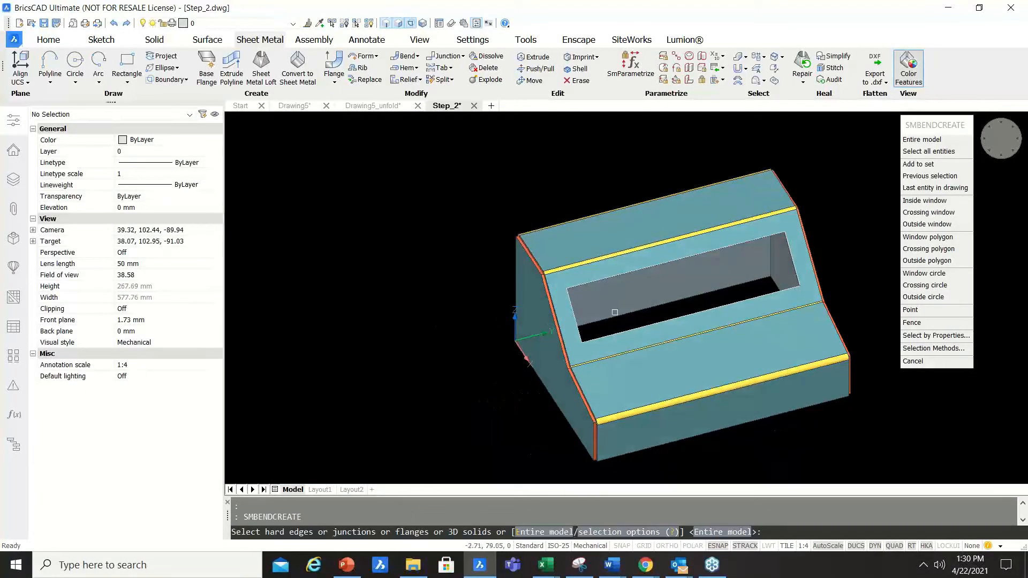
key(Escape)
scroll(614, 312, up, 4)
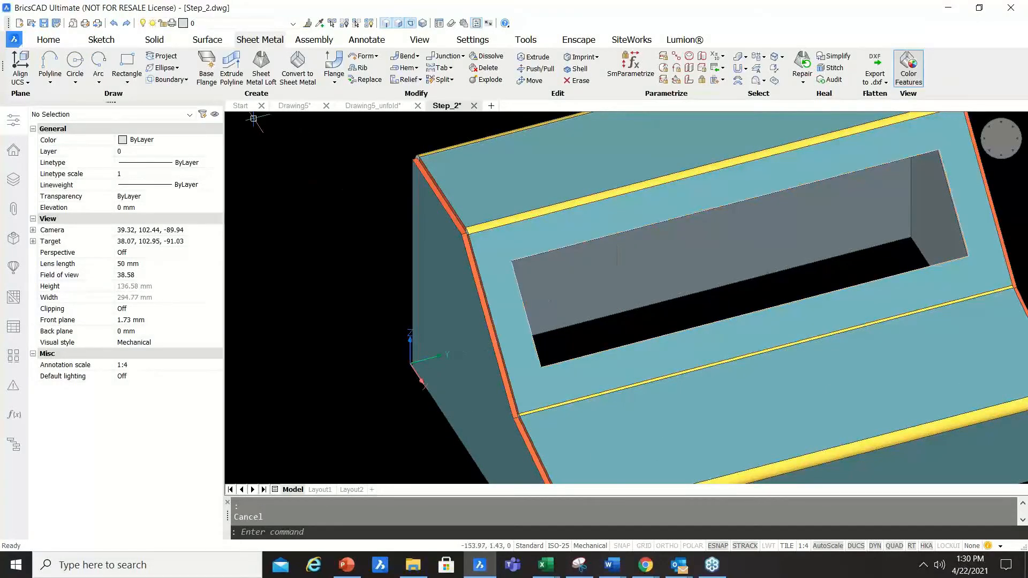
Open the recent file Step_7.dwg and delete the unfolded flat pattern beside the enclosure.
click(241, 106)
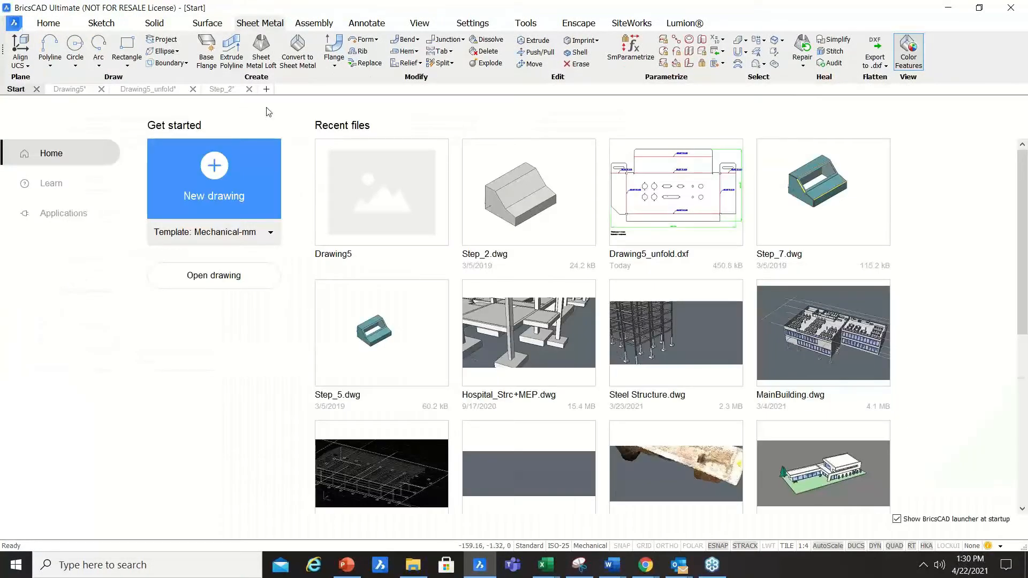
click(834, 216)
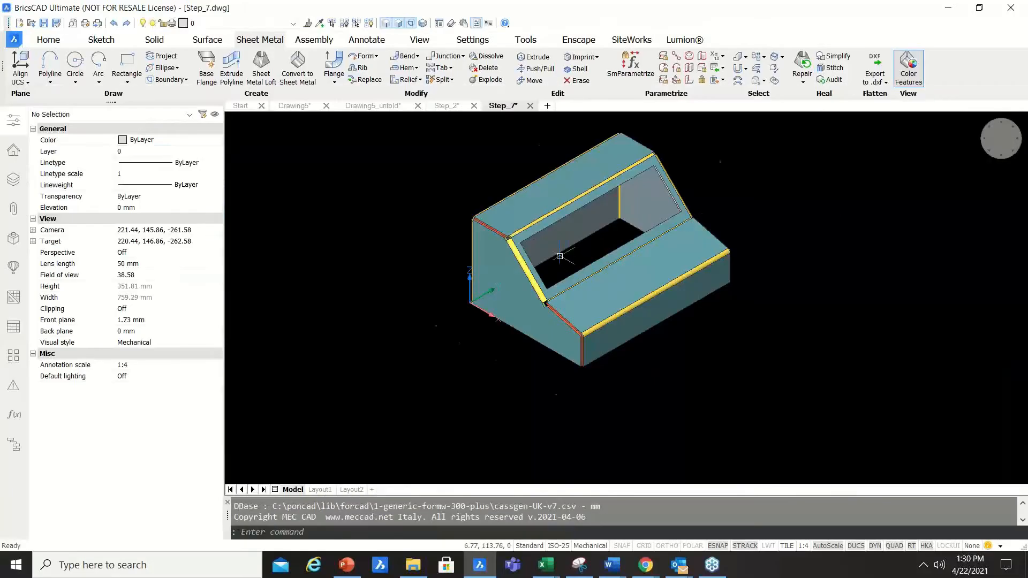
shift+middle_drag(599, 337, 632, 324)
scroll(500, 370, down, 6)
click(760, 213)
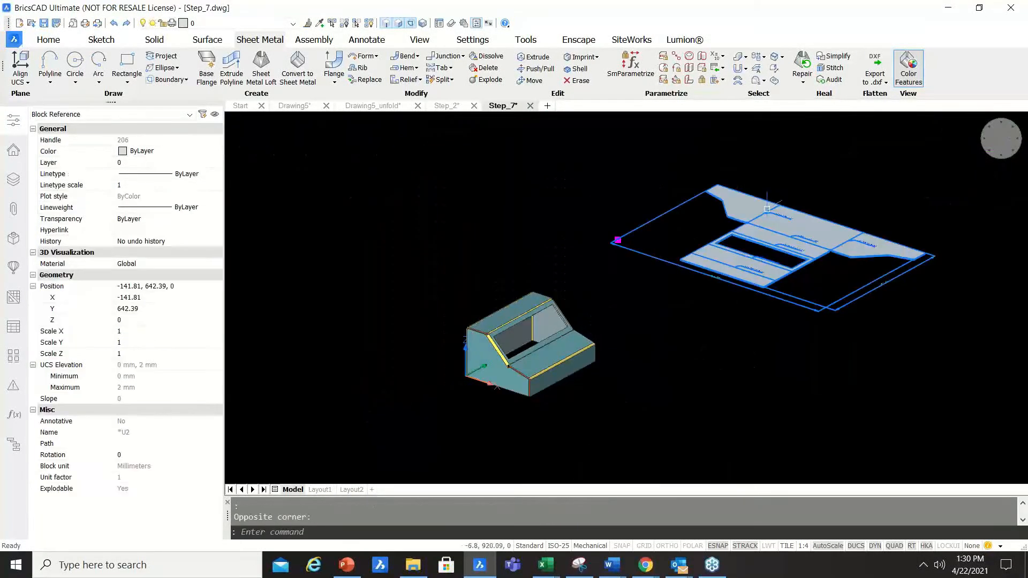
key(Delete)
scroll(528, 372, up, 8)
scroll(574, 266, down, 3)
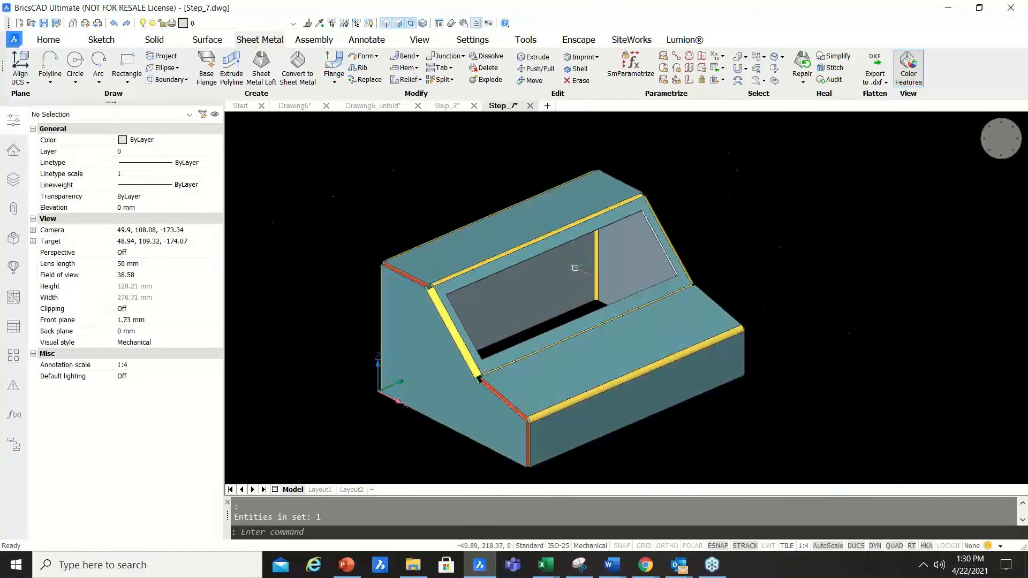
Try to unfold the enclosure using the flat flange below the window as the starting face.
scroll(463, 381, up, 6)
scroll(467, 378, down, 2)
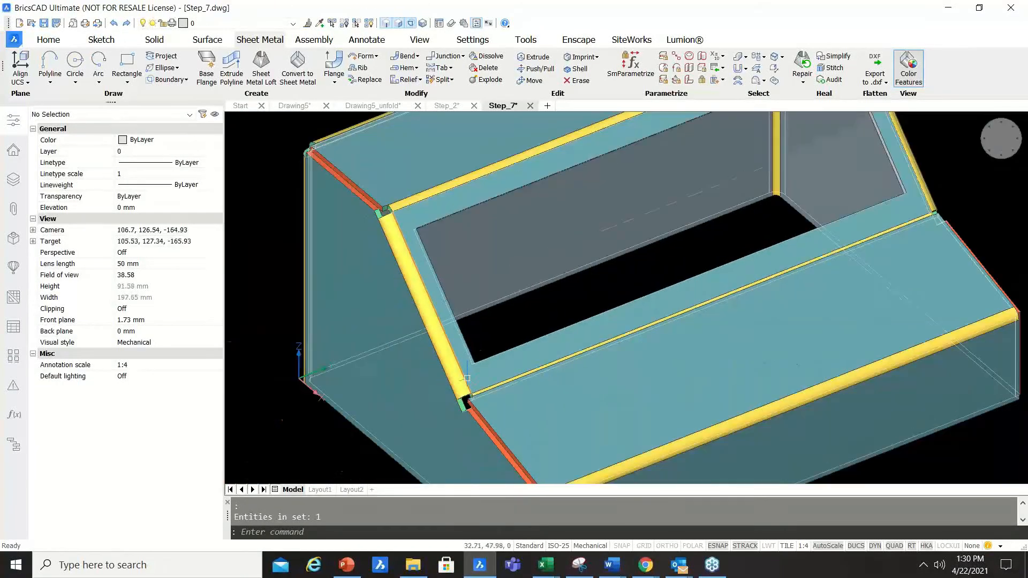
scroll(465, 287, down, 3)
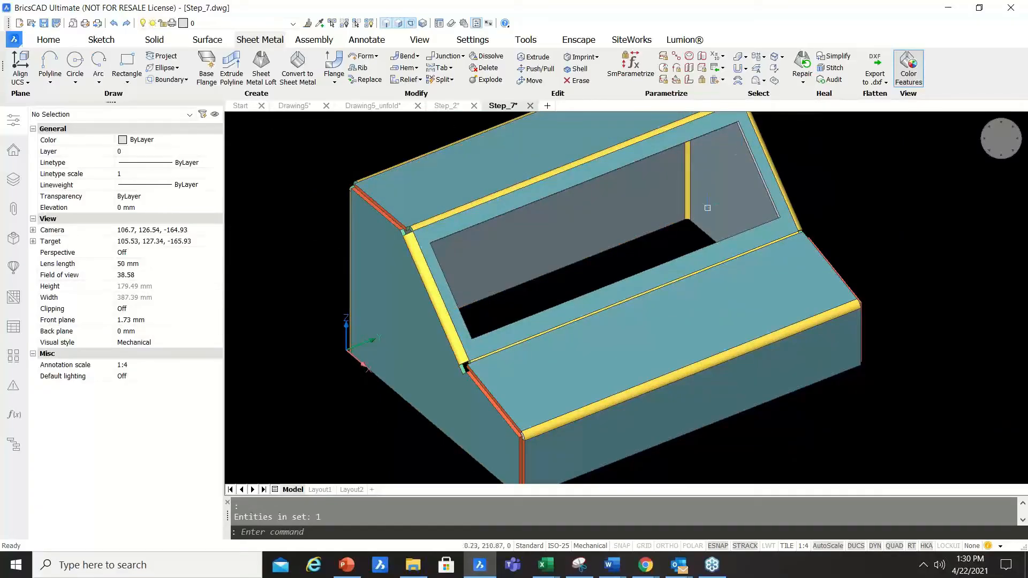
mouse_move(648, 363)
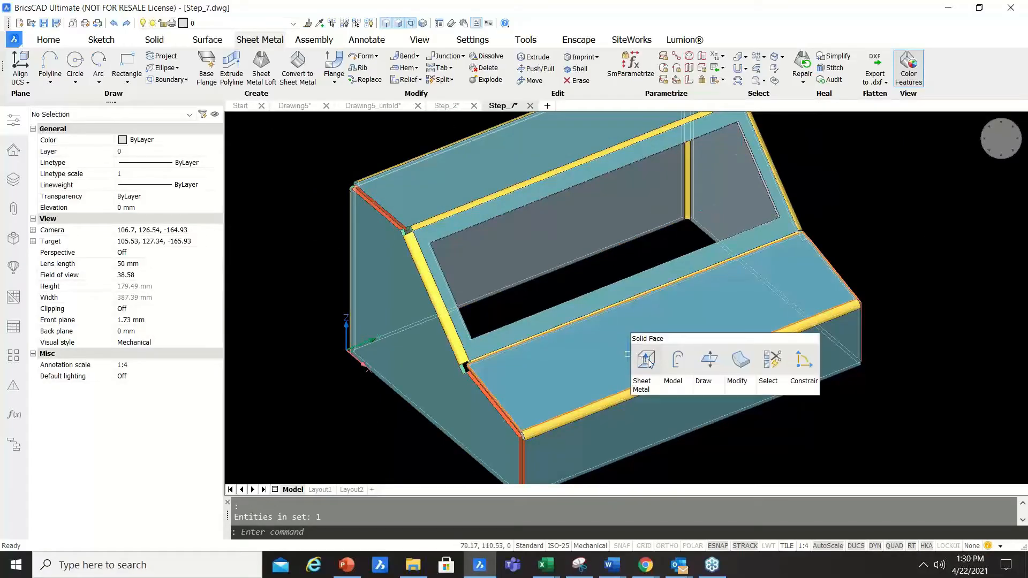
mouse_move(685, 388)
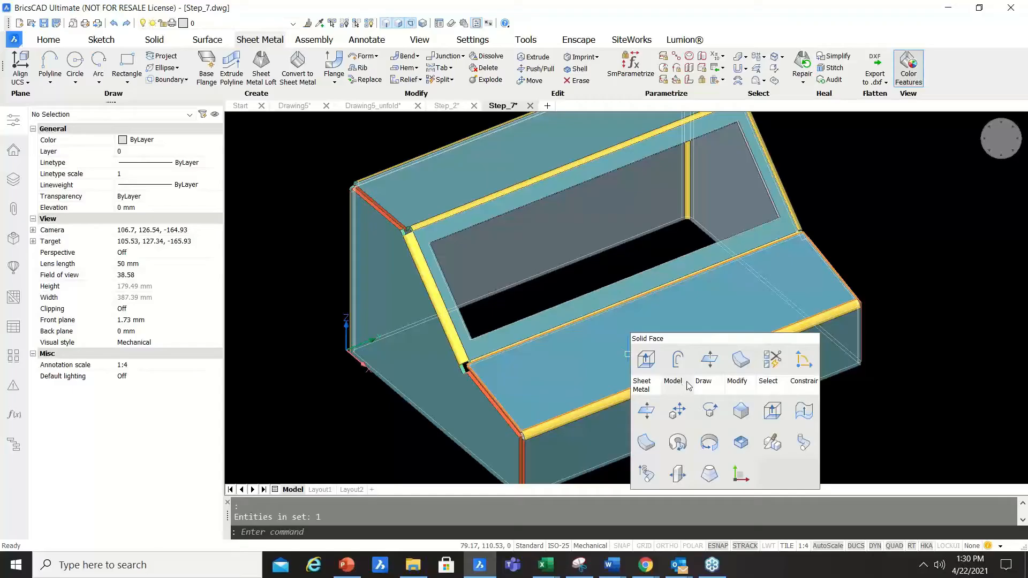
key(Escape)
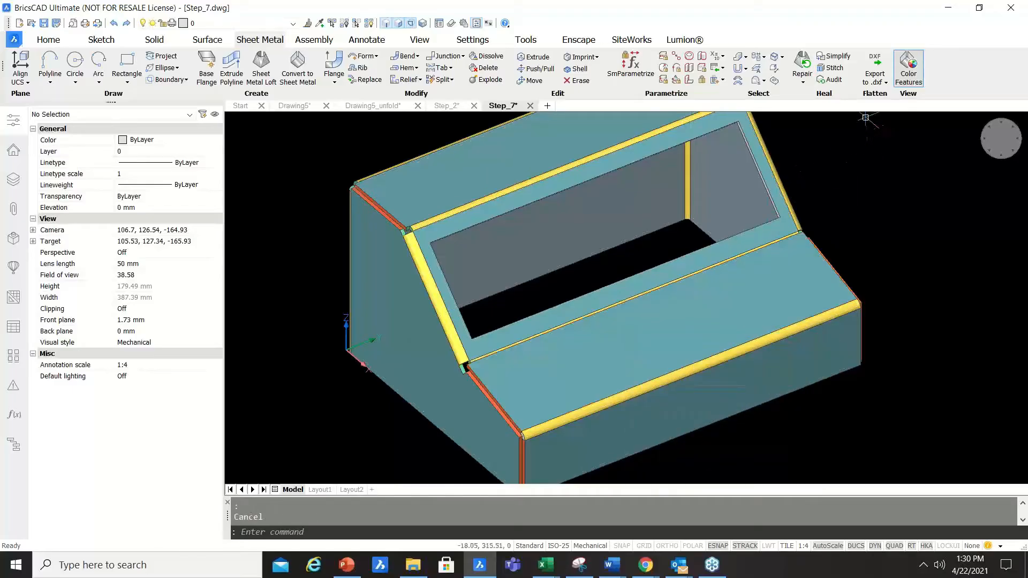
click(870, 86)
click(900, 103)
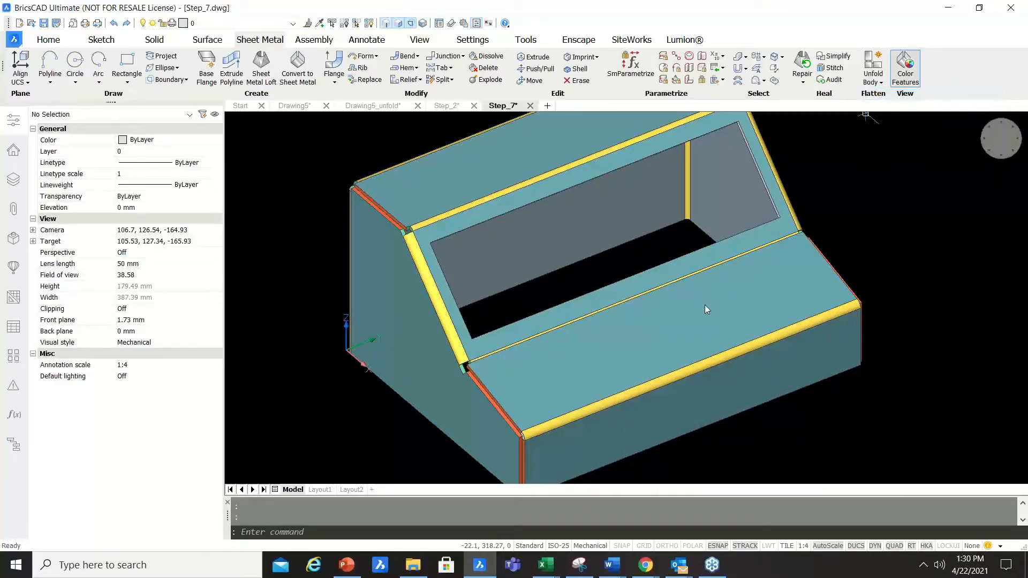
click(663, 319)
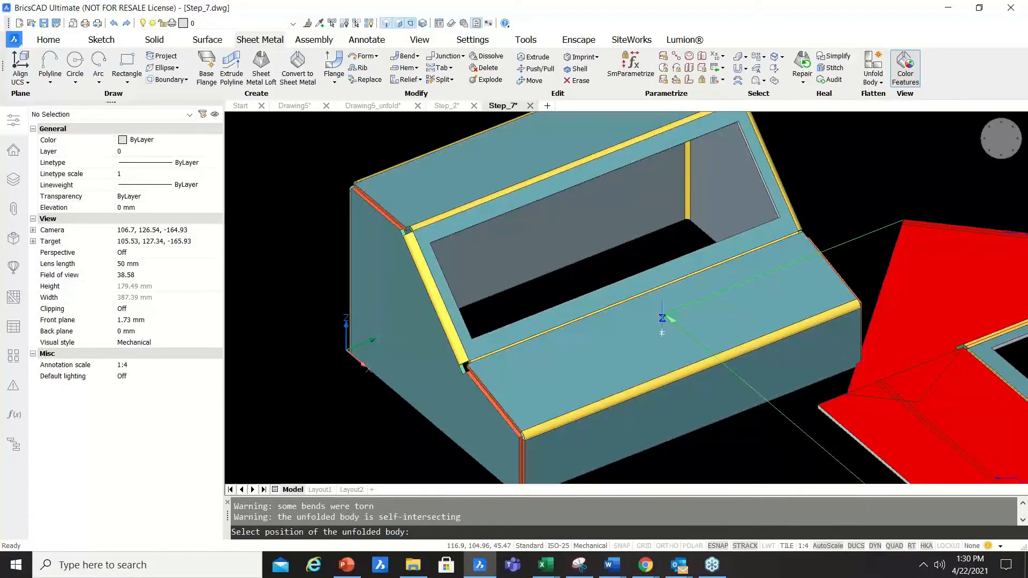
scroll(662, 318, down, 5)
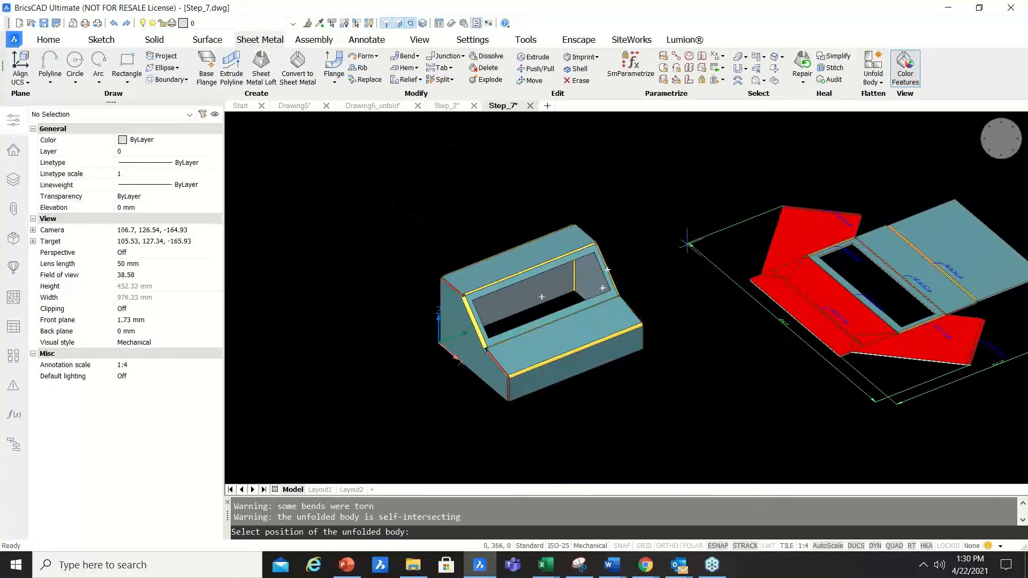
scroll(687, 243, up, 2)
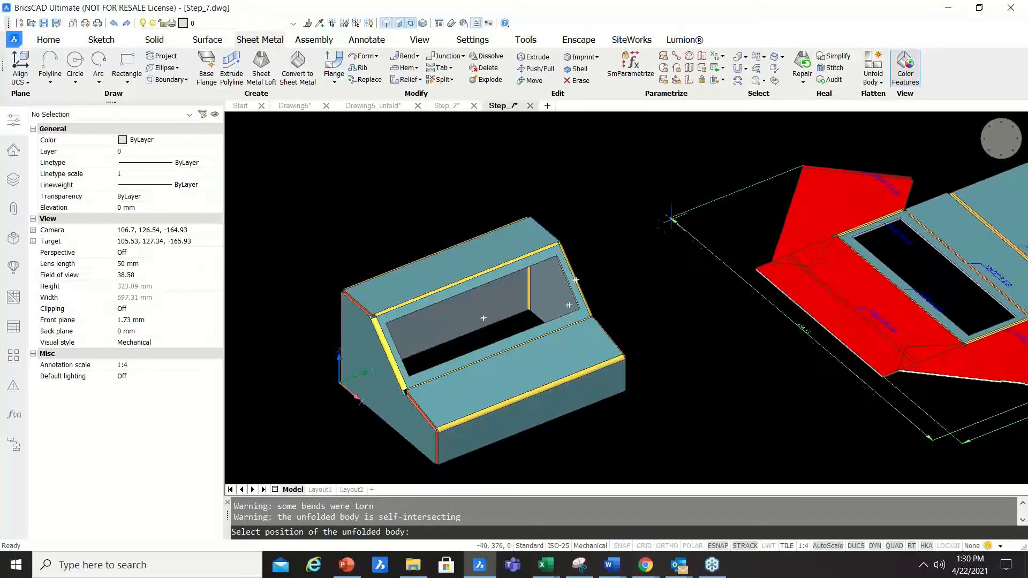
key(Escape)
Set up a smart split with the Propagate option from the upper-left corner vertex of the window on the sloped flange.
scroll(635, 233, down, 4)
shift+middle_drag(603, 278, 523, 320)
scroll(522, 305, up, 4)
scroll(484, 230, up, 3)
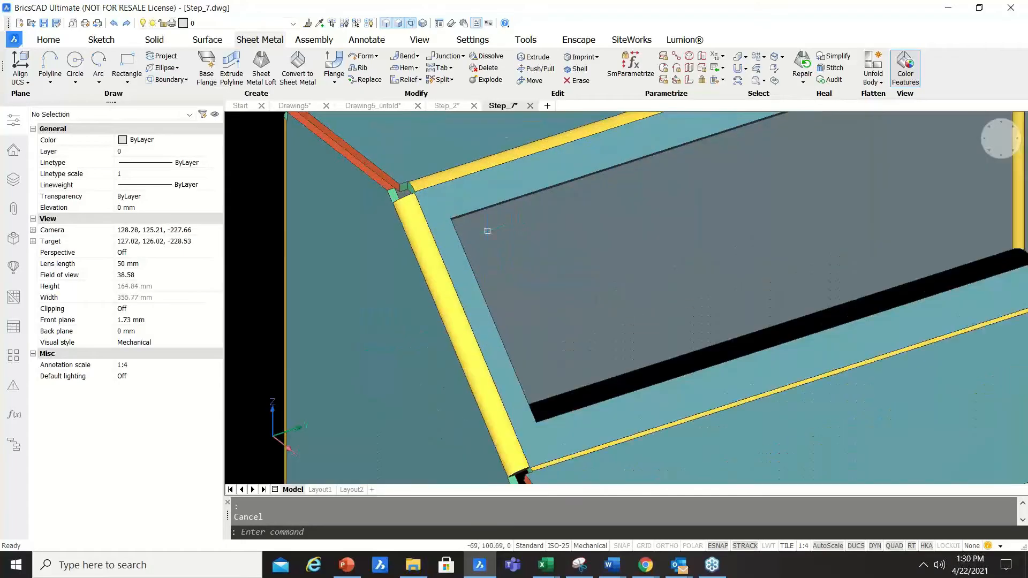
scroll(396, 203, up, 3)
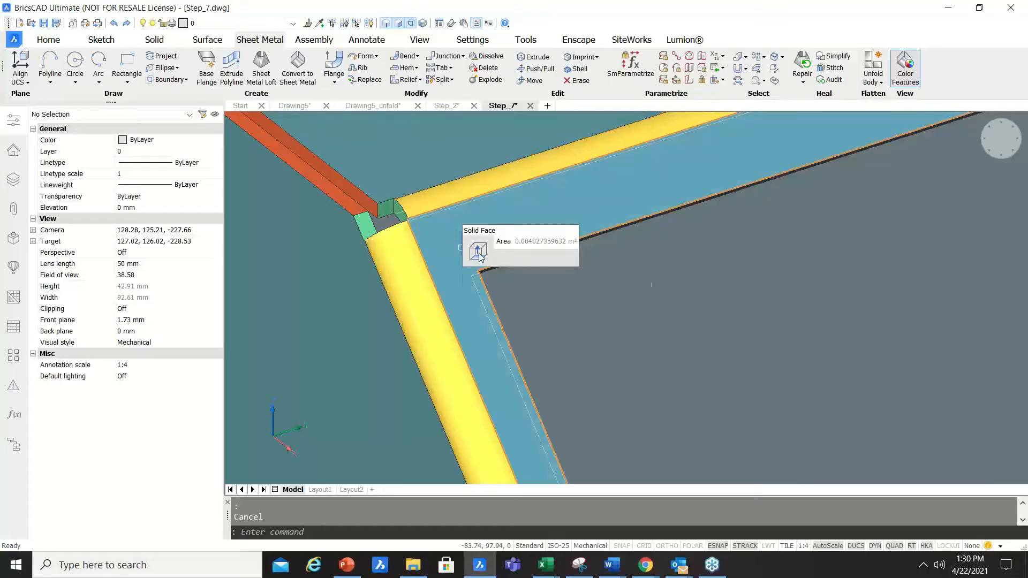
mouse_move(480, 256)
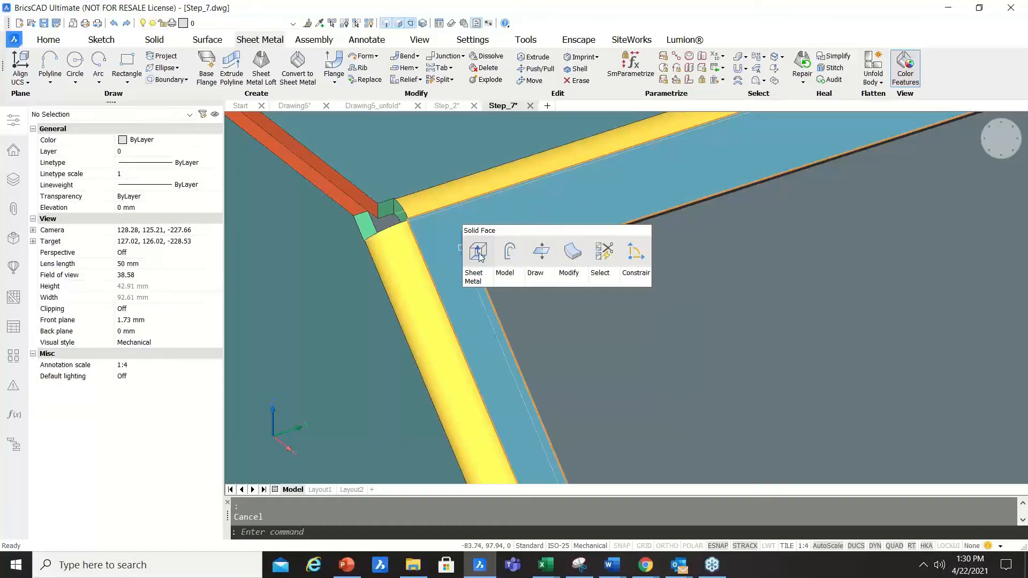
click(606, 252)
scroll(529, 257, up, 2)
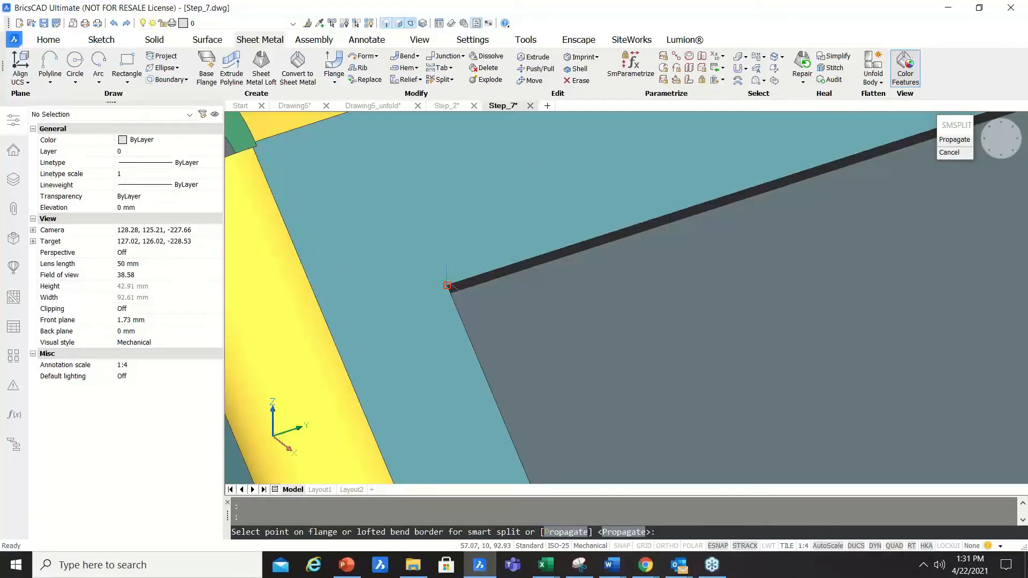
click(557, 533)
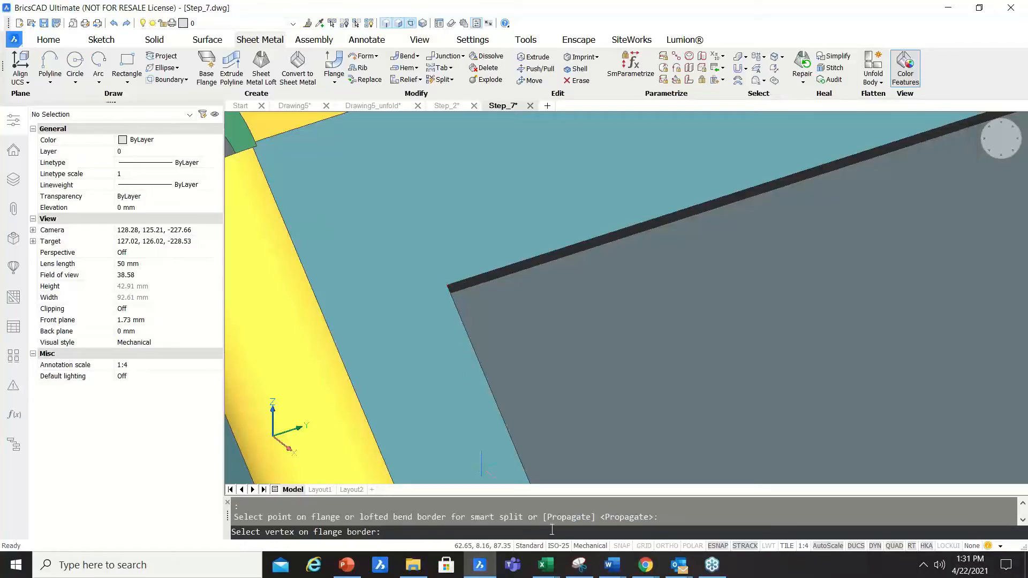
scroll(449, 266, up, 1)
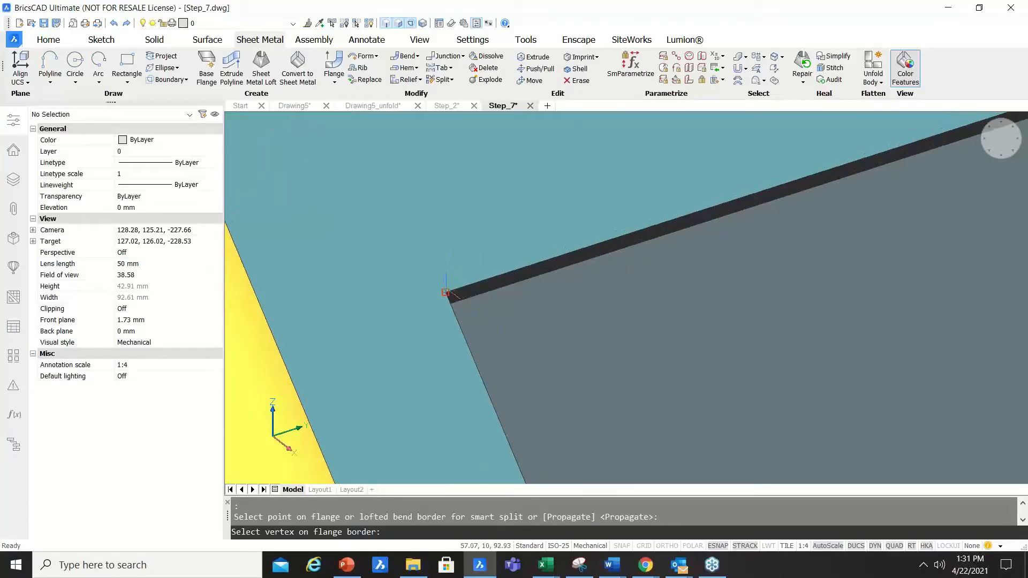
scroll(451, 290, down, 3)
scroll(449, 283, up, 2)
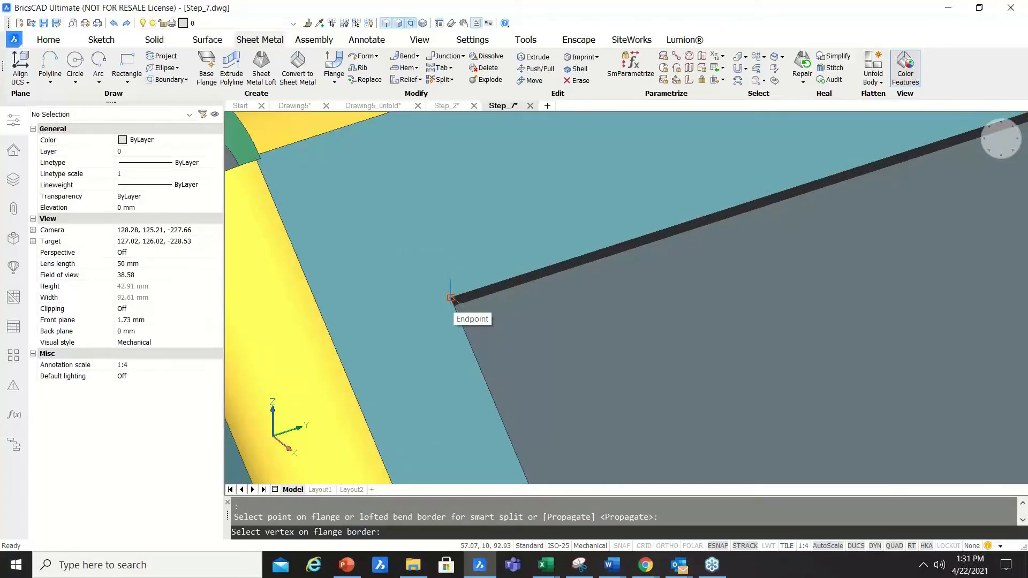
click(451, 298)
Review the split types at the window's upper-right corner and apply the proposed splits at all four window corners.
scroll(452, 297, down, 5)
scroll(490, 268, down, 2)
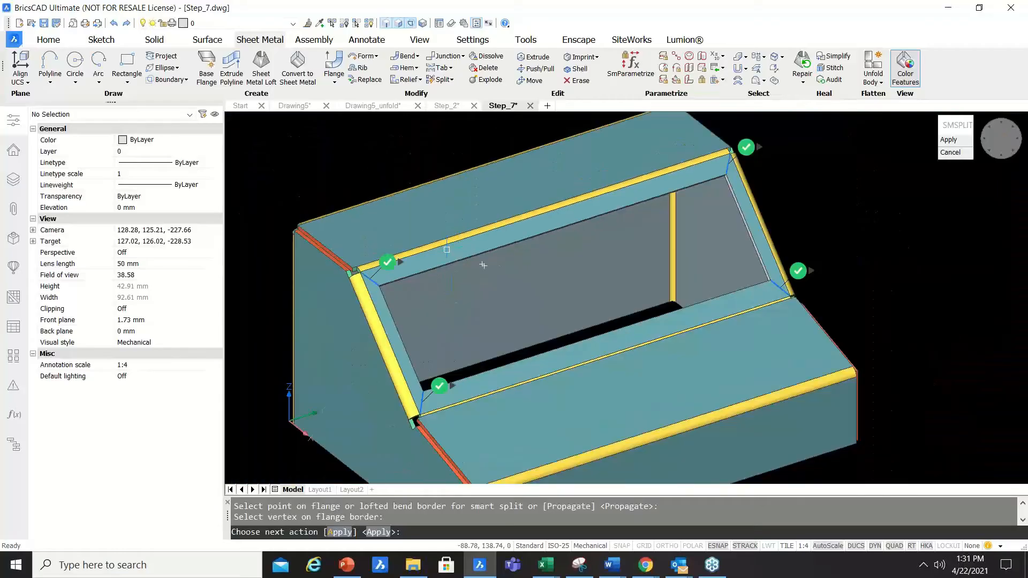
scroll(483, 265, up, 2)
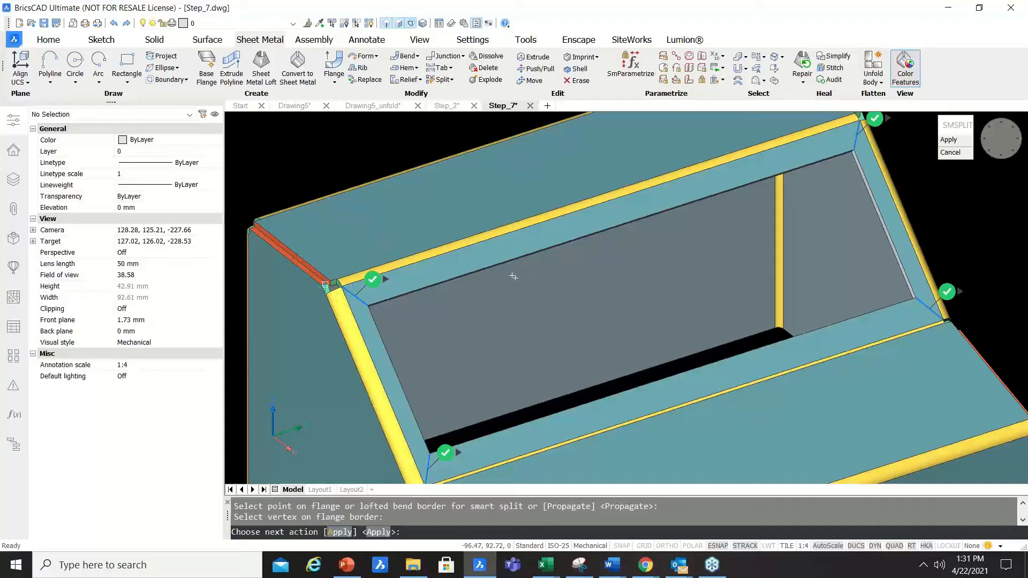
scroll(513, 276, up, 1)
scroll(519, 278, down, 1)
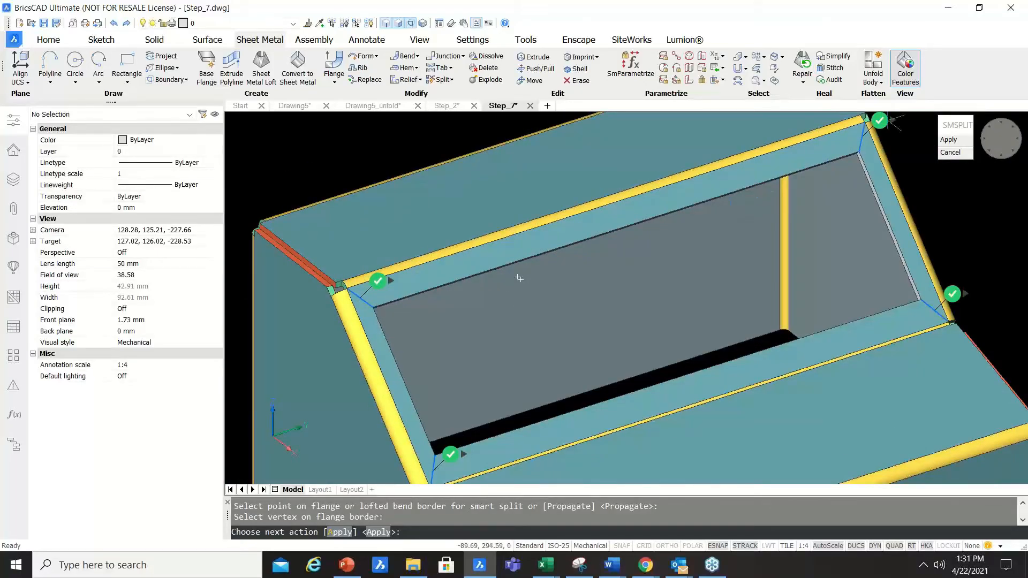
scroll(482, 300, down, 1)
scroll(470, 308, up, 1)
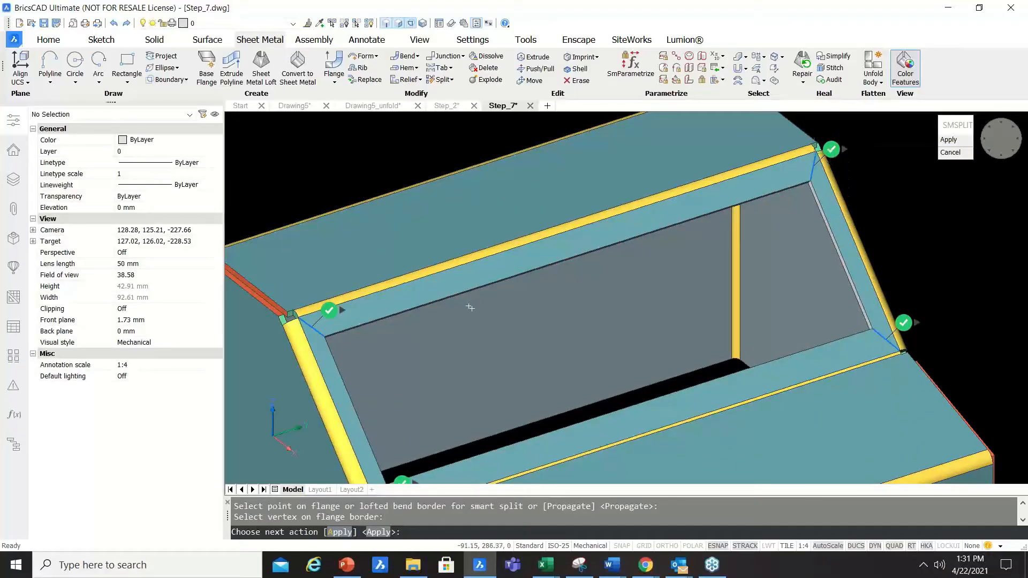
click(844, 149)
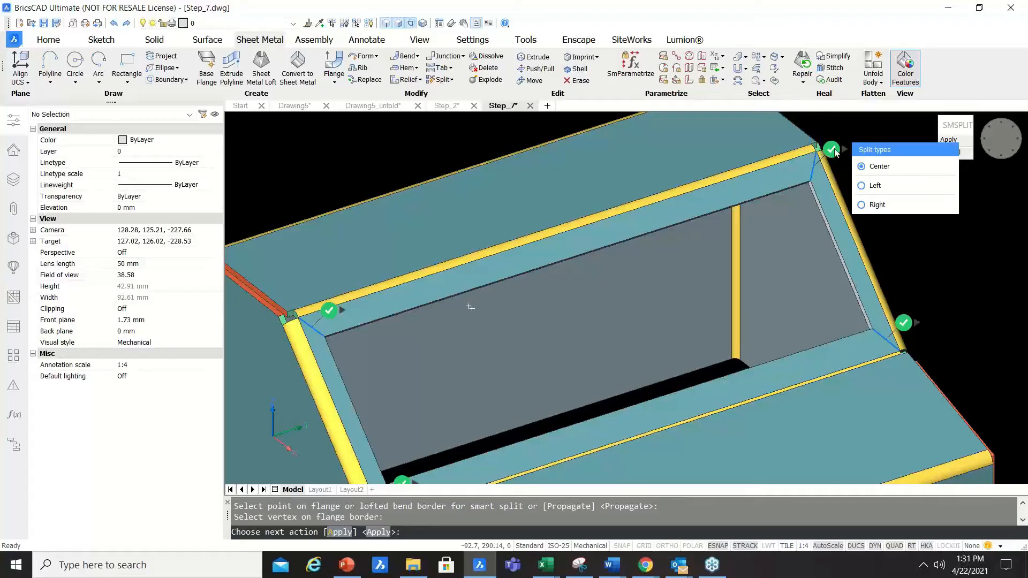
click(889, 183)
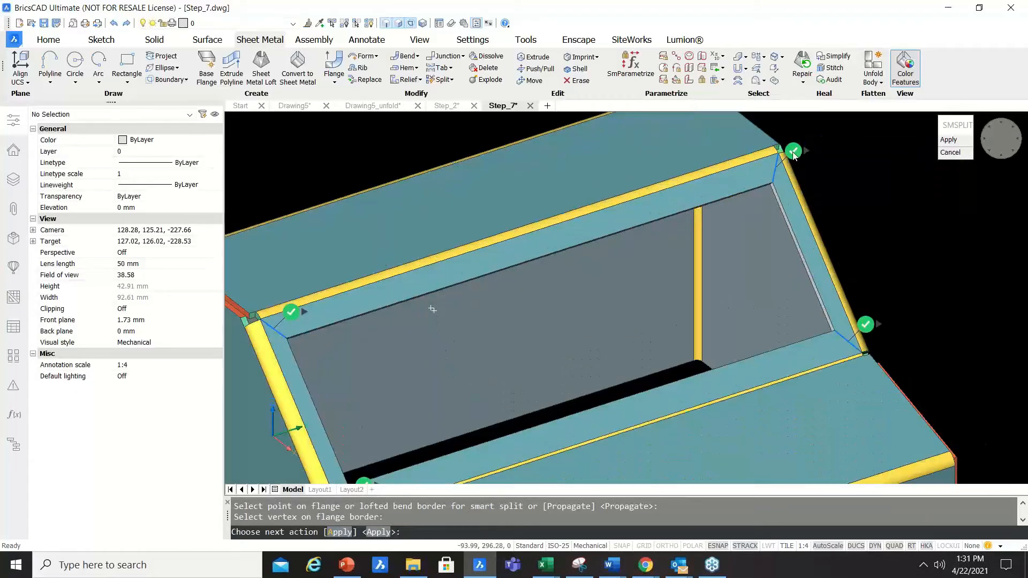
click(794, 152)
click(794, 152)
middle_drag(432, 309, 561, 240)
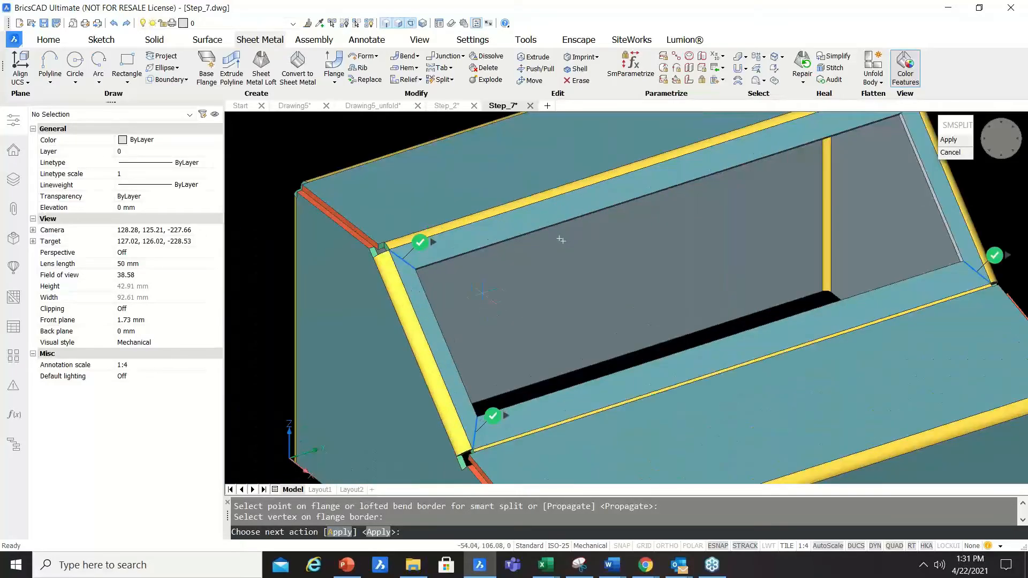
key(Return)
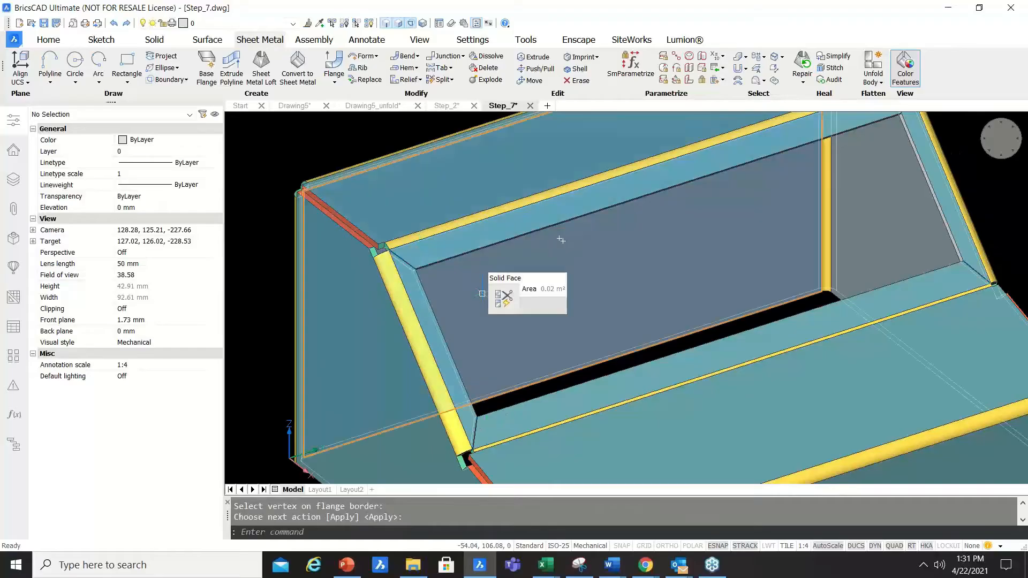
Inspect the split window frame and show the Mechanical Browser with the model's sheet metal structure.
scroll(561, 240, down, 5)
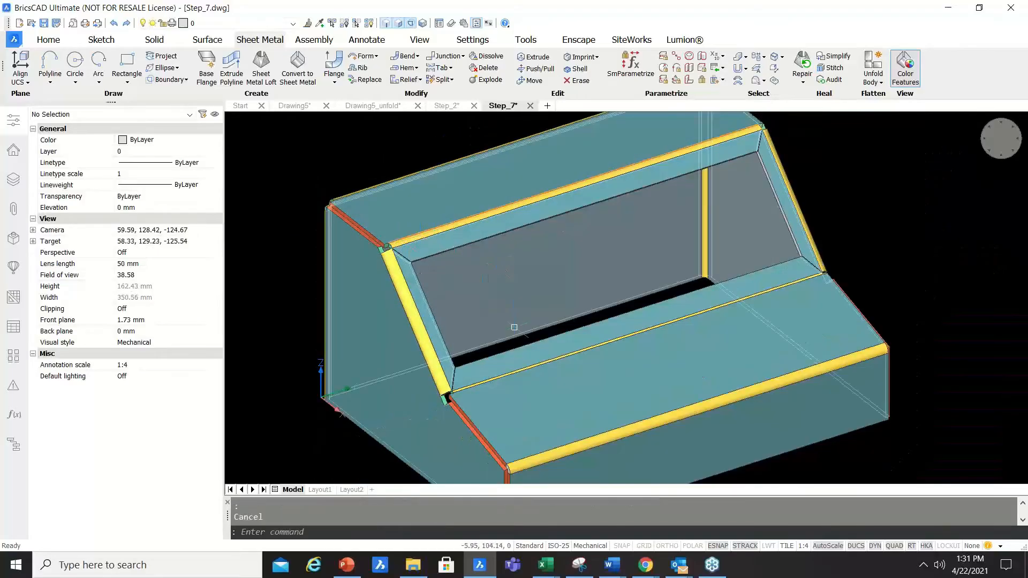
shift+middle_drag(512, 236, 524, 334)
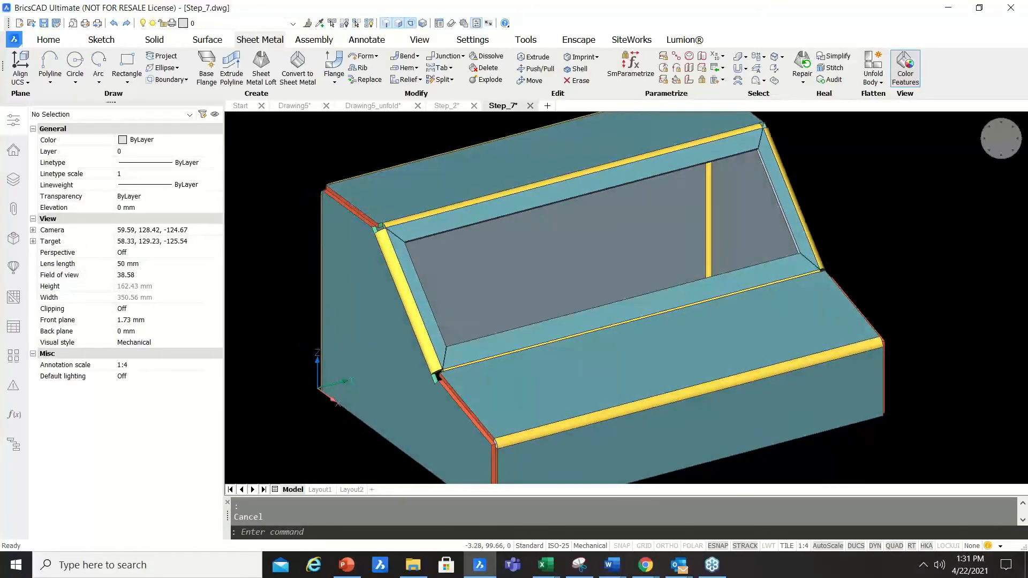
scroll(472, 248, down, 2)
scroll(531, 320, up, 1)
scroll(531, 320, up, 1)
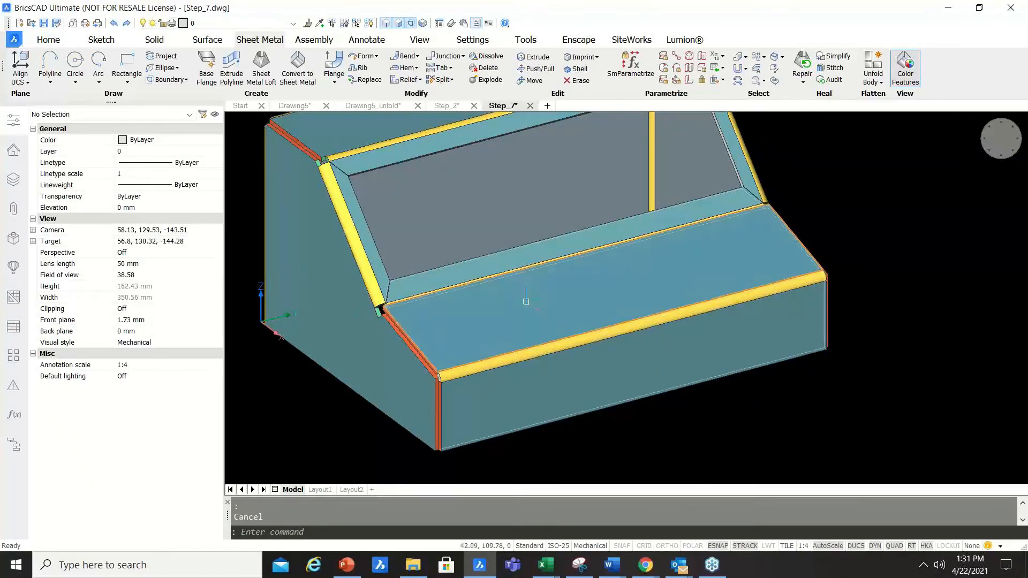
click(16, 241)
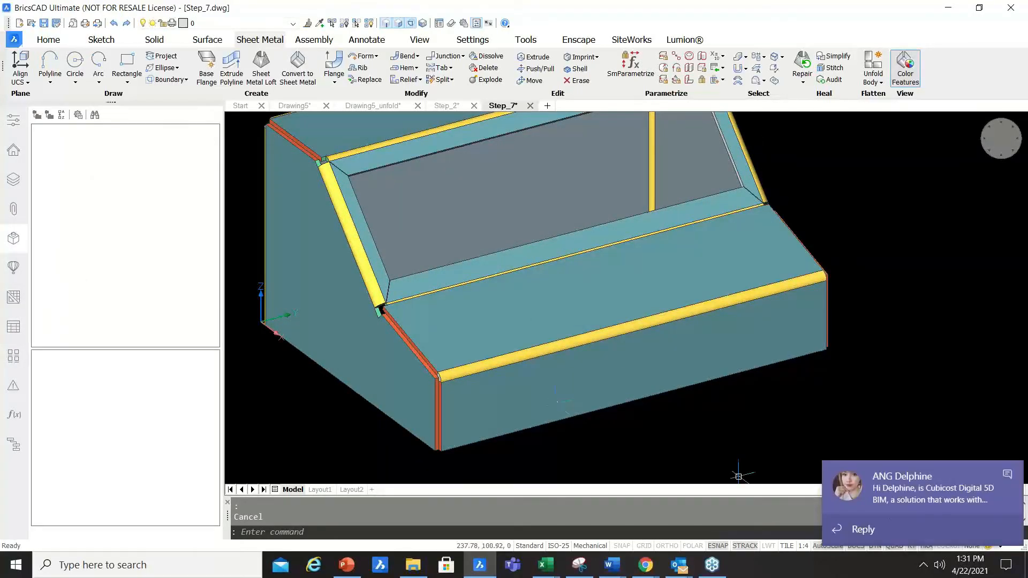
Dismiss the chat notifications, bring up Microsoft Teams, and minimize it to return to the enclosure drawing.
click(1011, 476)
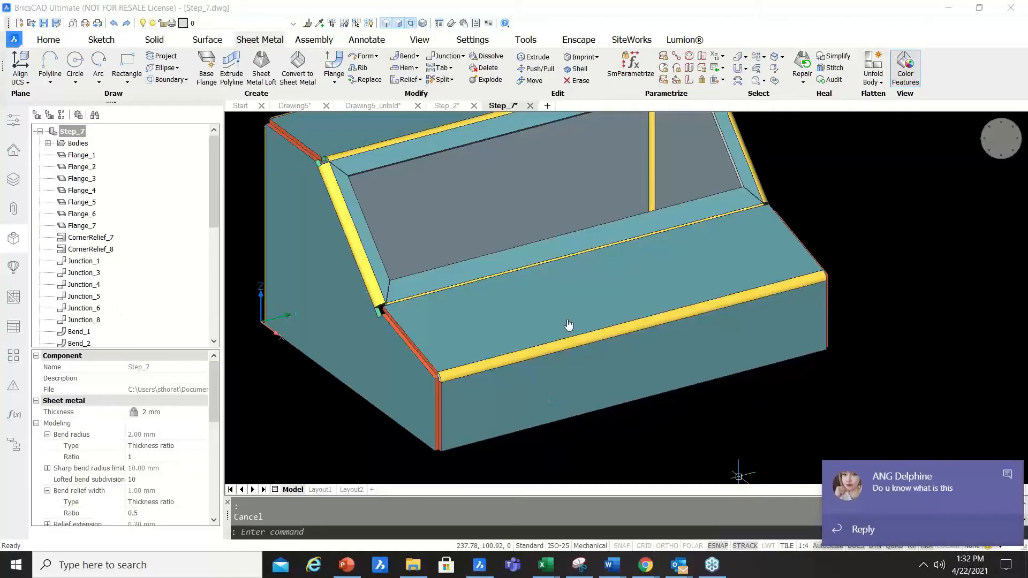
click(1008, 477)
click(923, 566)
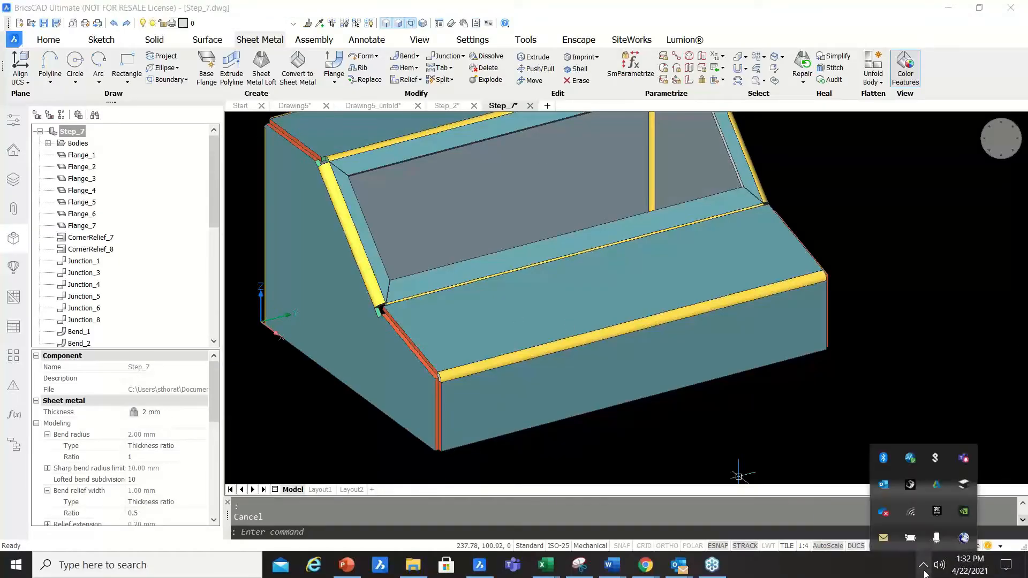
double_click(966, 461)
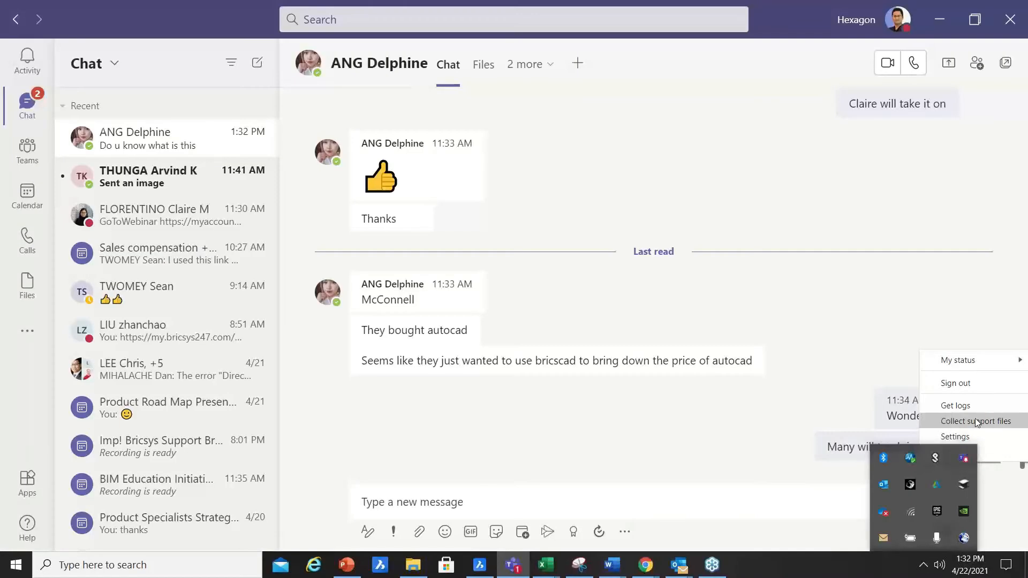
click(969, 207)
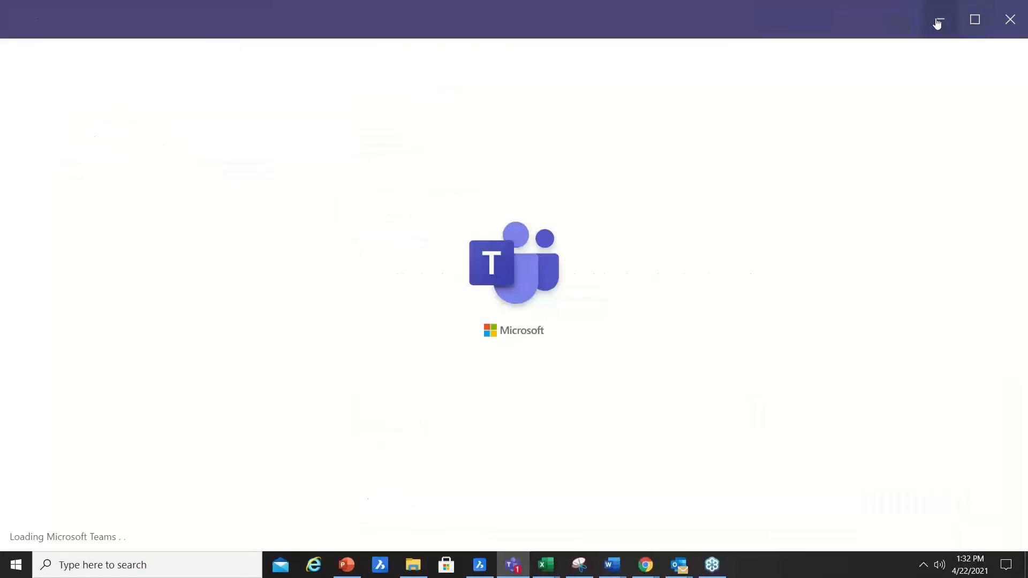
click(937, 23)
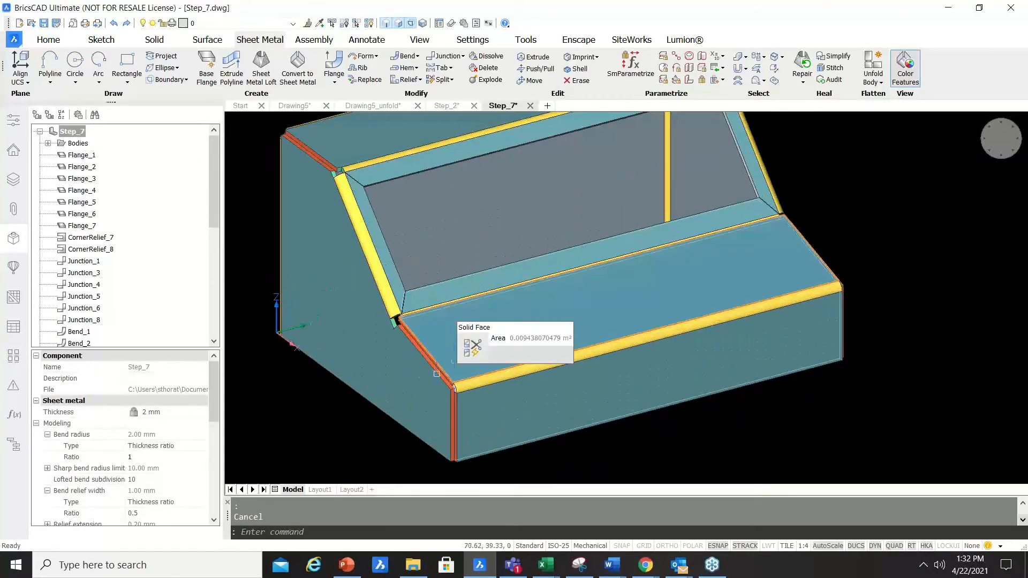
Expand the Bodies branch of the Step_7 structure and highlight Body_1 in the model.
click(47, 144)
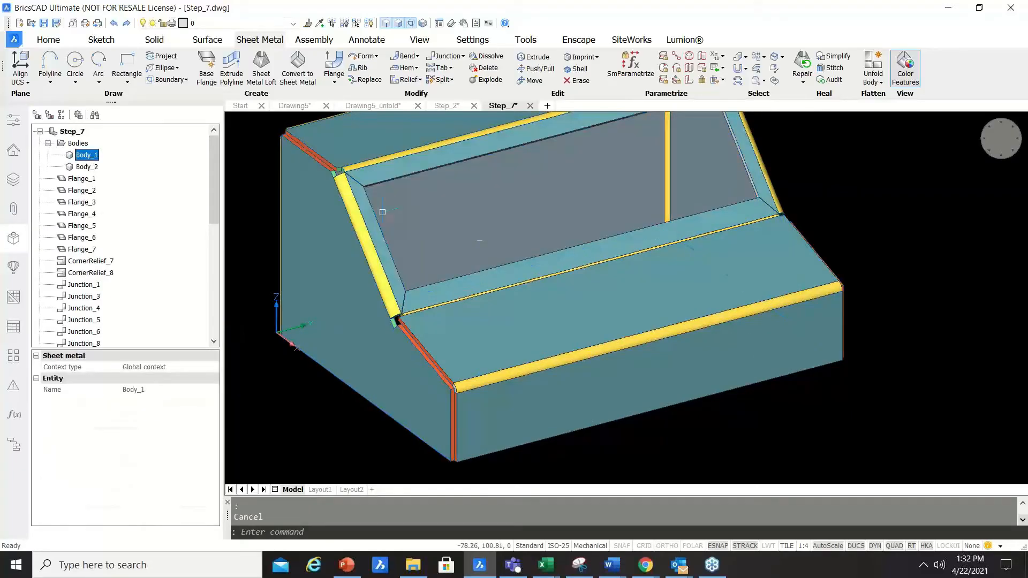
scroll(624, 305, down, 1)
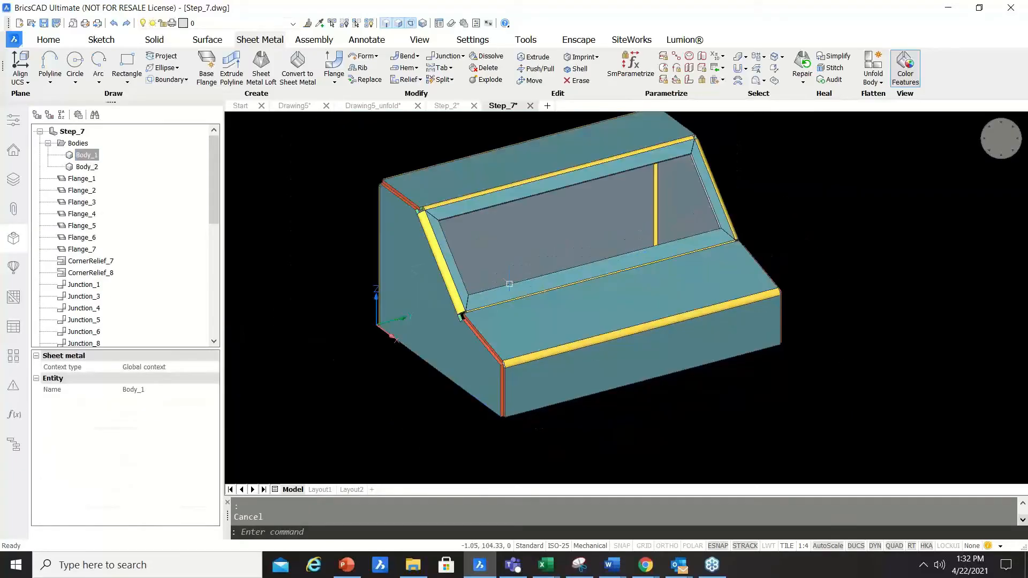
Switch Body_2 to its own solid context and set its sheet thickness to 3 mm.
click(94, 167)
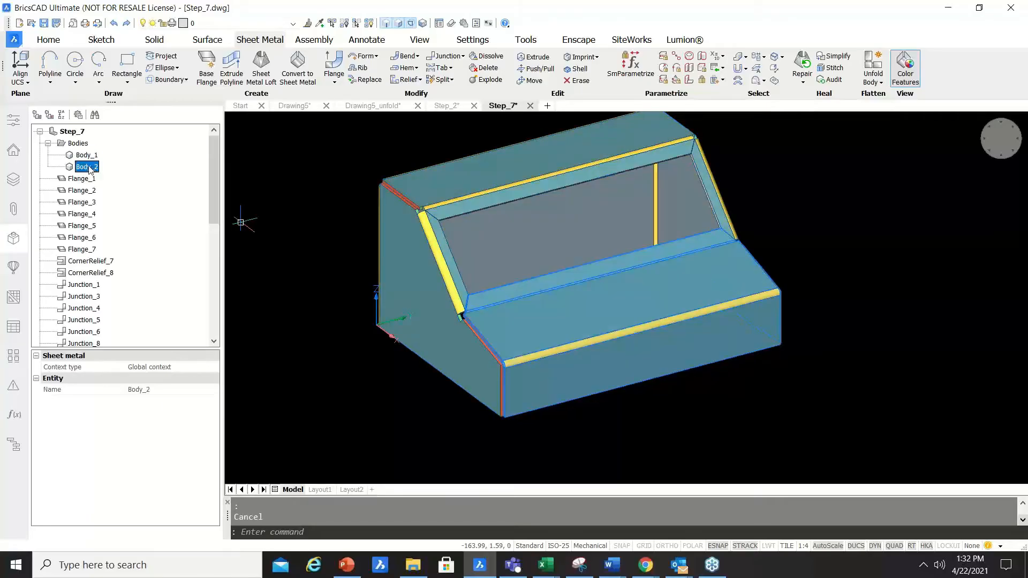
scroll(461, 407, up, 2)
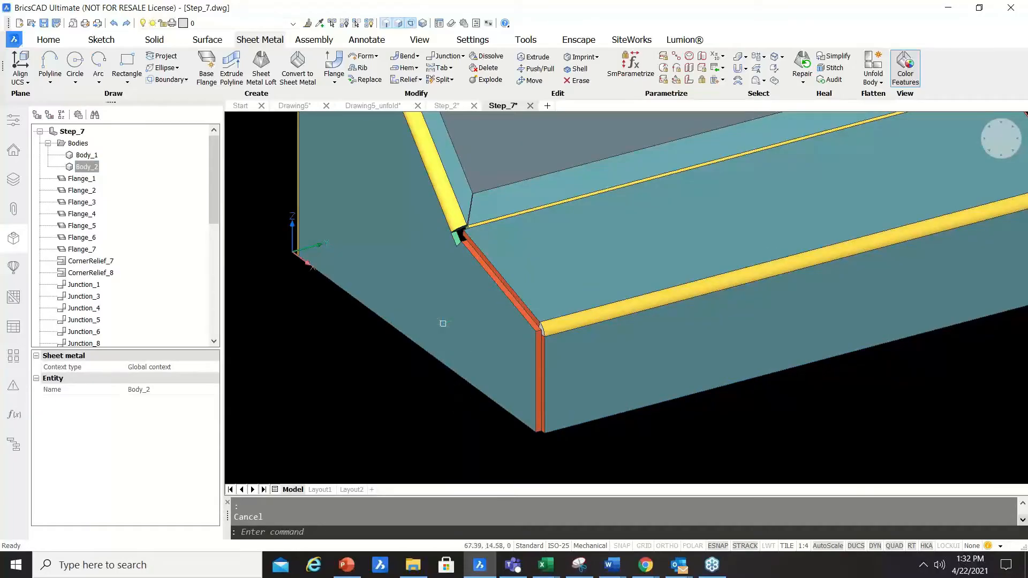
mouse_move(405, 286)
click(89, 167)
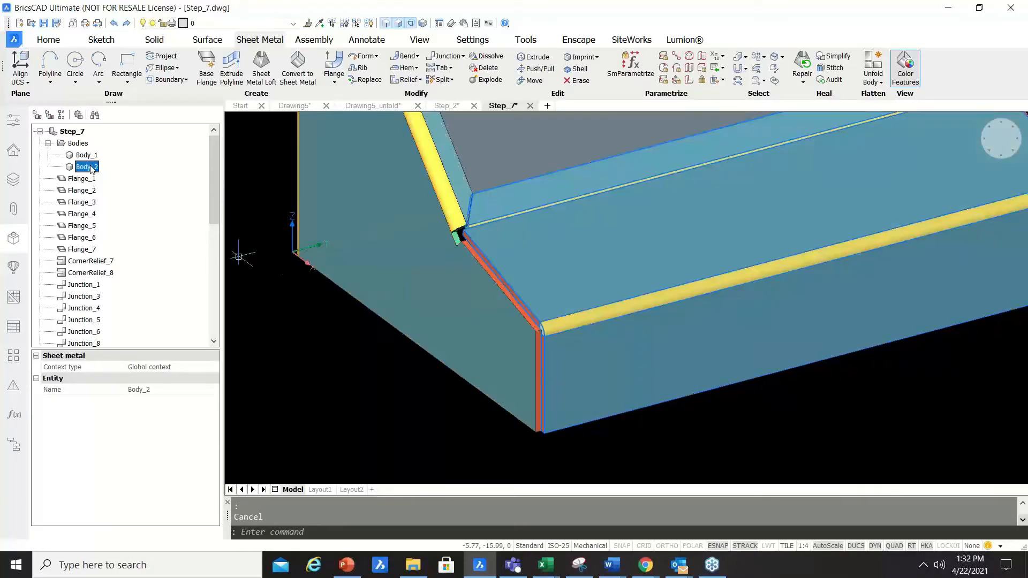
click(210, 368)
click(214, 369)
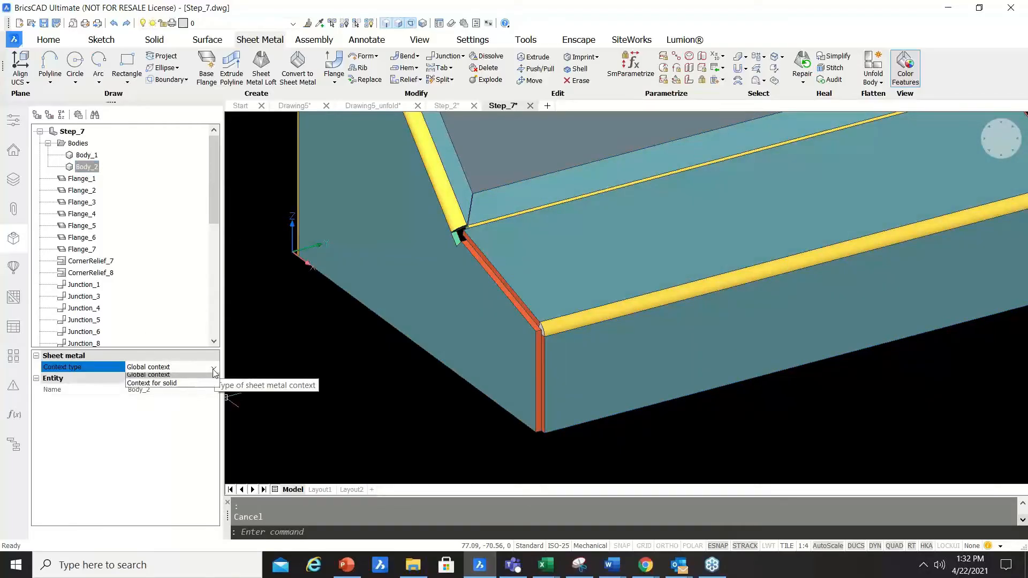
click(160, 386)
click(173, 378)
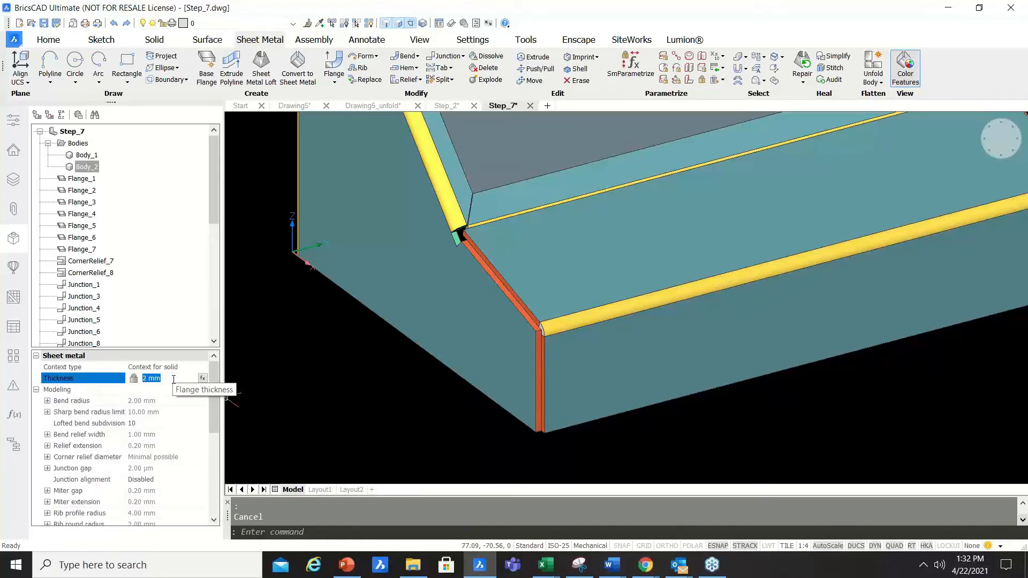
text(3)
key(Return)
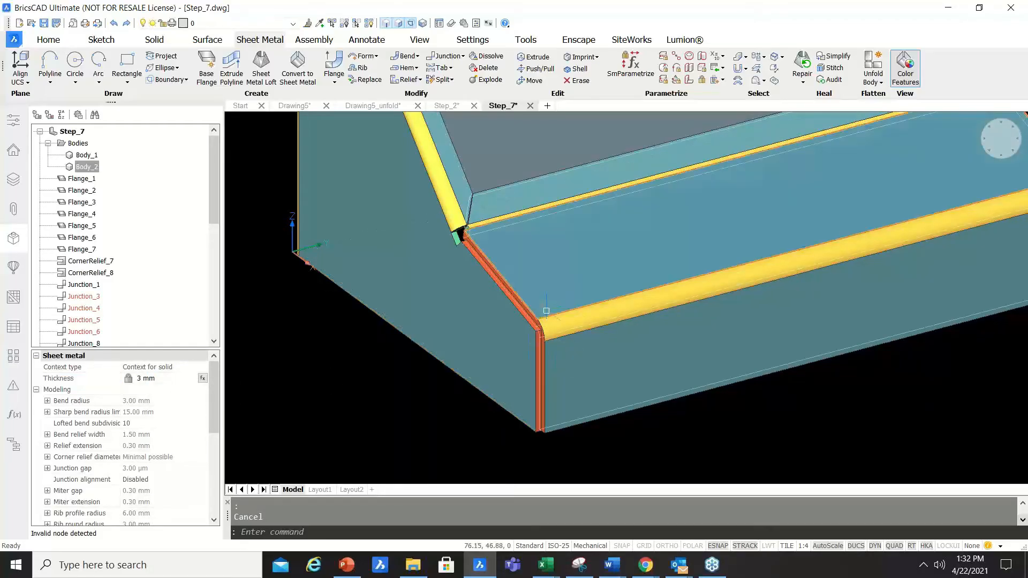
Examine the sheet thickness at the enclosure's front corner from below, and highlight Body_1 for comparison.
shift+middle_drag(557, 354, 552, 317)
scroll(554, 343, up, 4)
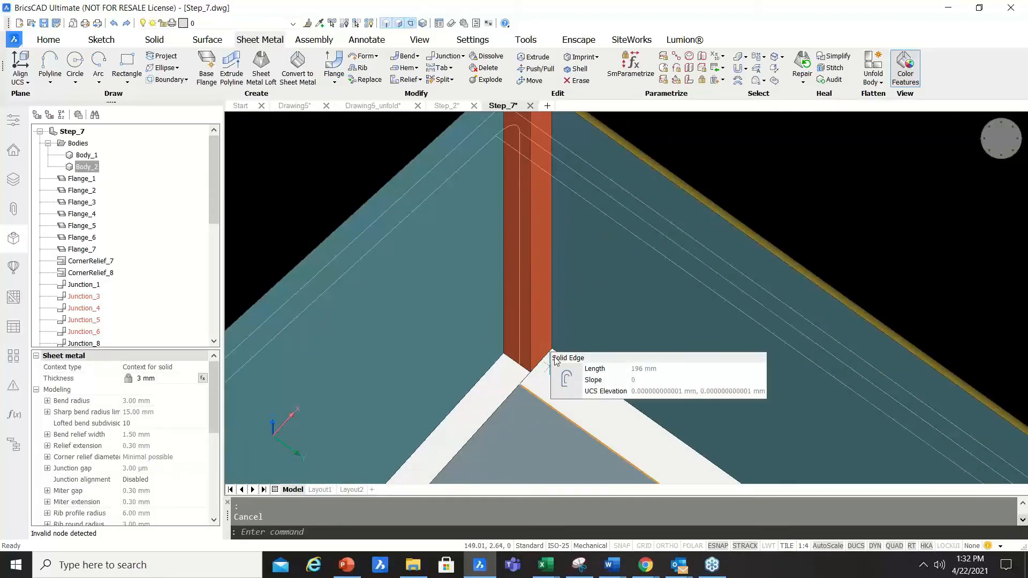
scroll(519, 317, down, 4)
mouse_move(533, 396)
shift+middle_down()
mouse_move(544, 342)
mouse_move(546, 425)
mouse_move(527, 389)
shift+middle_up()
mouse_move(352, 321)
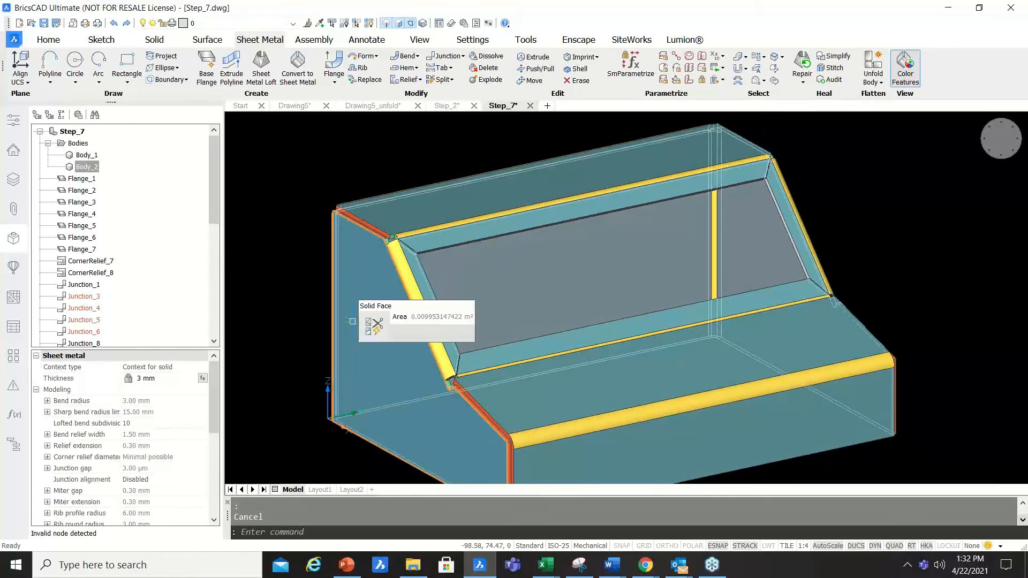
click(86, 155)
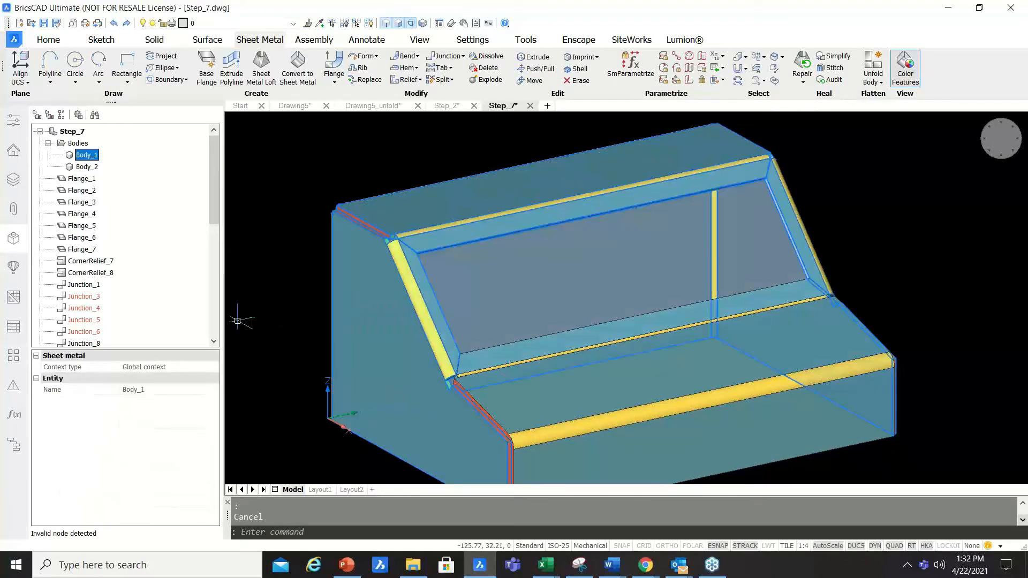
Unfold Body_2 from its lower top flange, place the flat pattern beside the enclosure, and keep it.
scroll(470, 192, down, 3)
shift+middle_drag(489, 220, 514, 252)
scroll(545, 214, up, 2)
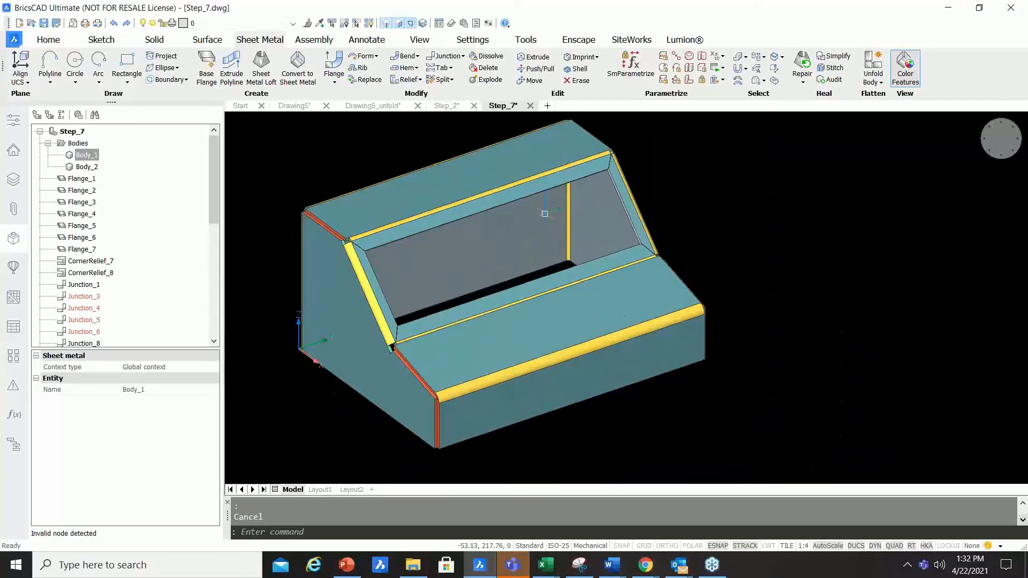
click(874, 84)
click(897, 96)
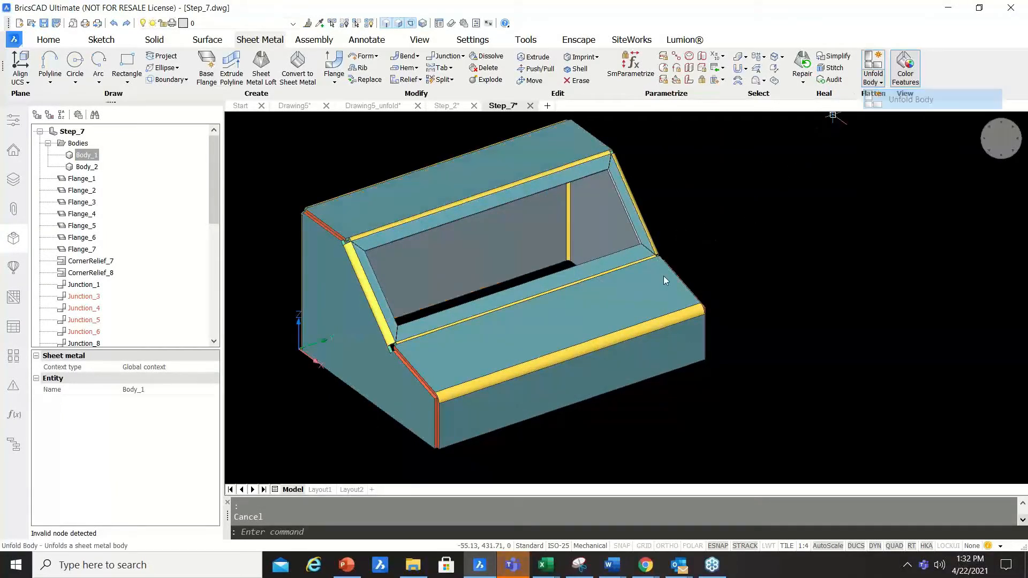
click(537, 338)
scroll(538, 334, down, 3)
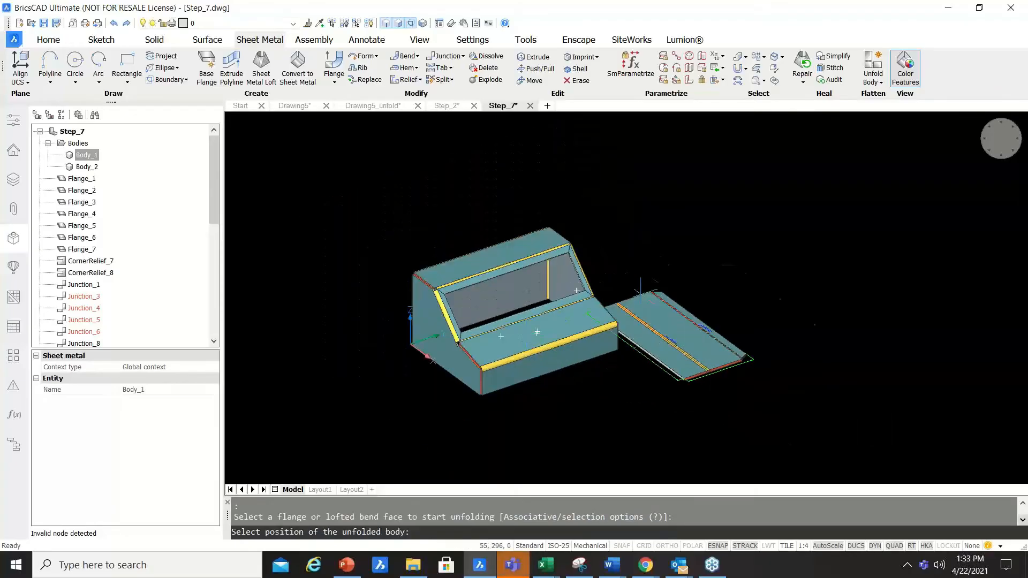
click(713, 254)
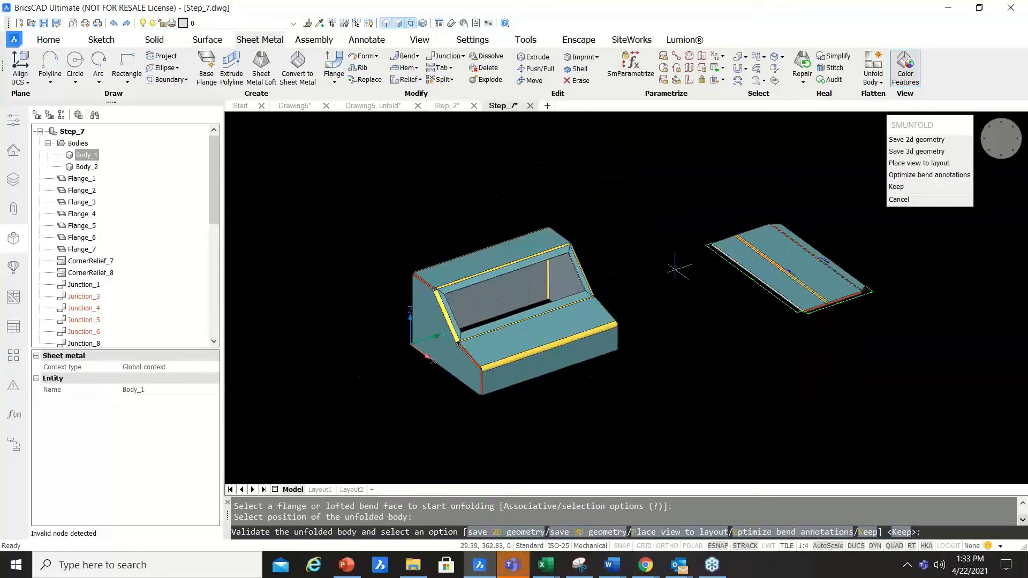
key(Return)
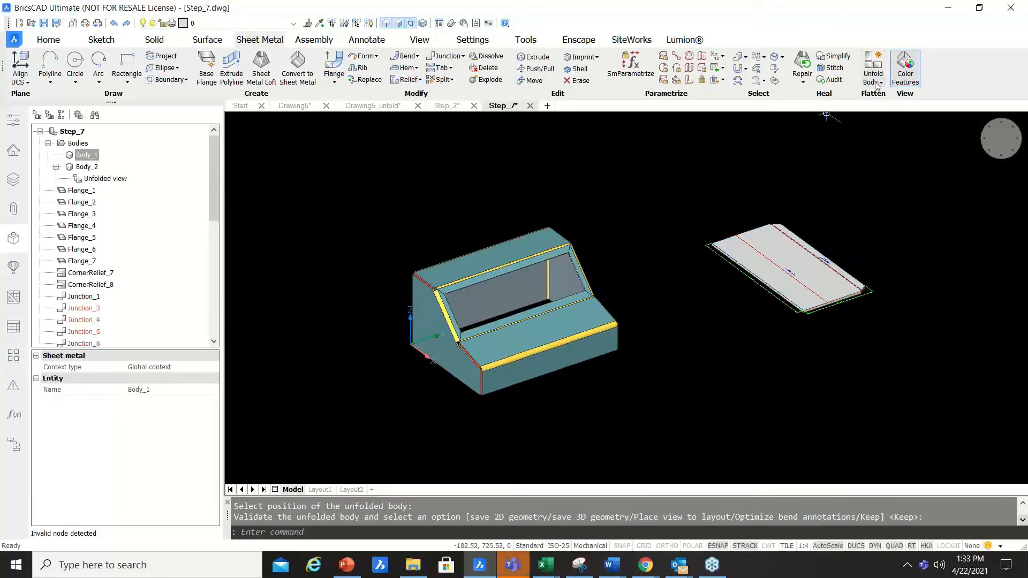
Unfold Body_1 from its upper top flange, place the flat pattern behind Body_2's pattern, and keep it.
click(878, 83)
click(910, 98)
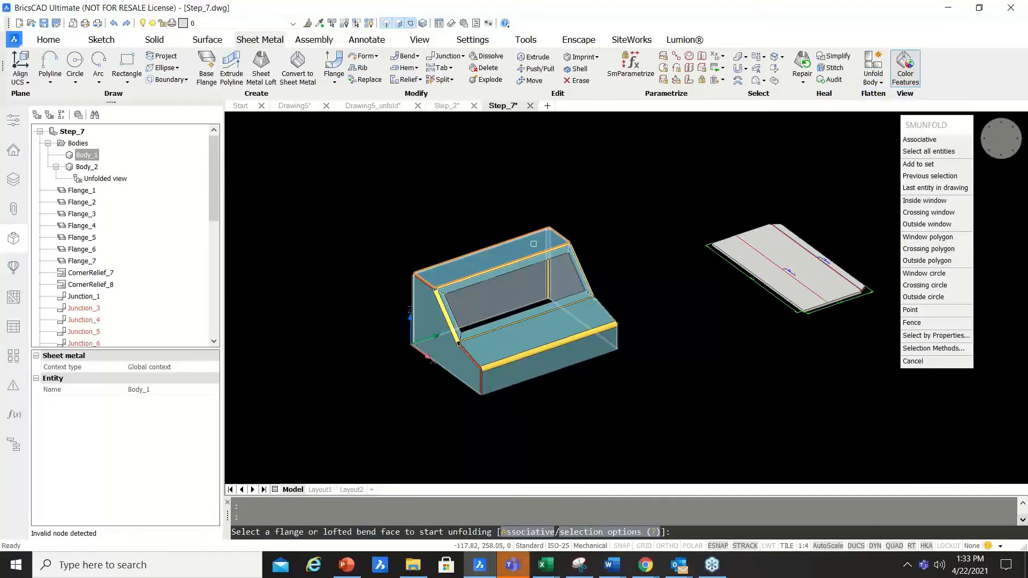
click(534, 244)
scroll(485, 267, down, 3)
scroll(678, 230, up, 4)
click(452, 204)
key(Return)
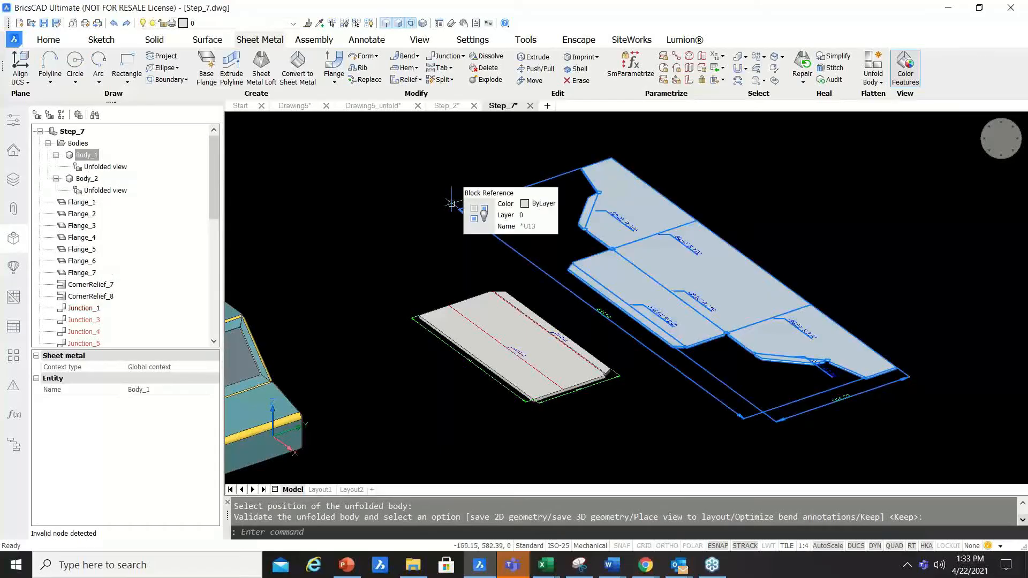
key(Escape)
Examine the bend lines, bend annotations and dimensions of both flat patterns in a top view.
shift+middle_drag(749, 212, 786, 242)
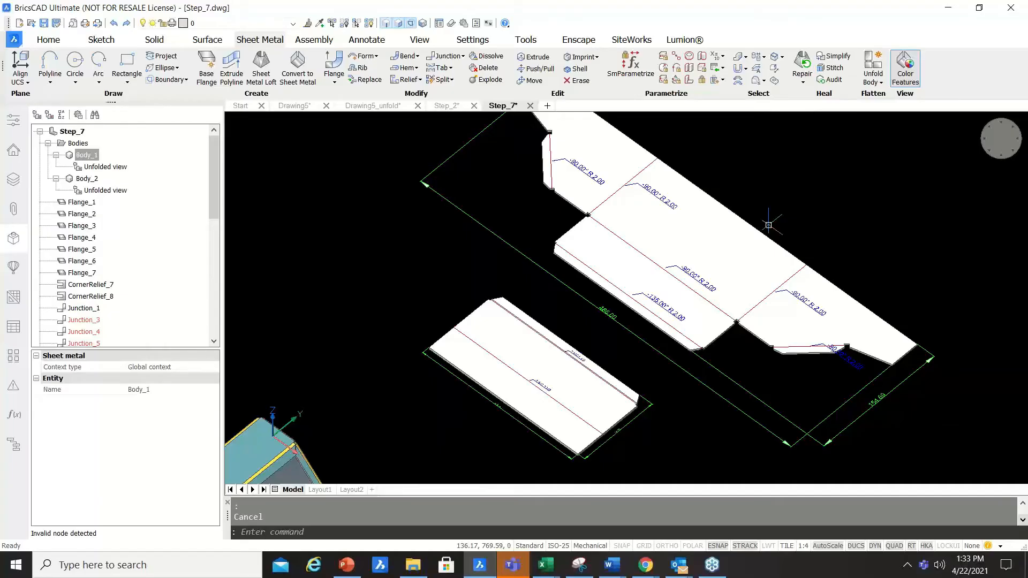
click(715, 217)
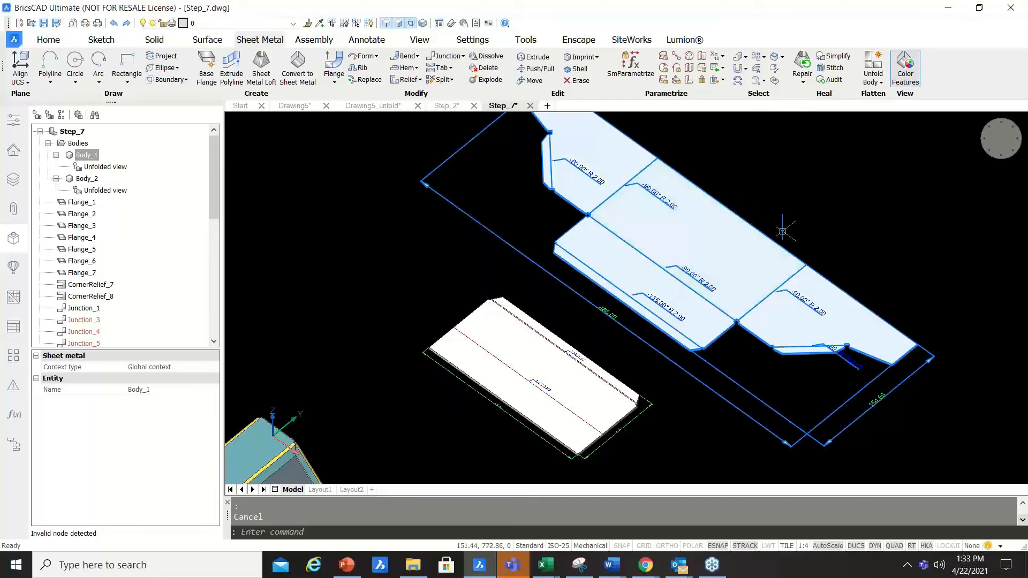
click(988, 156)
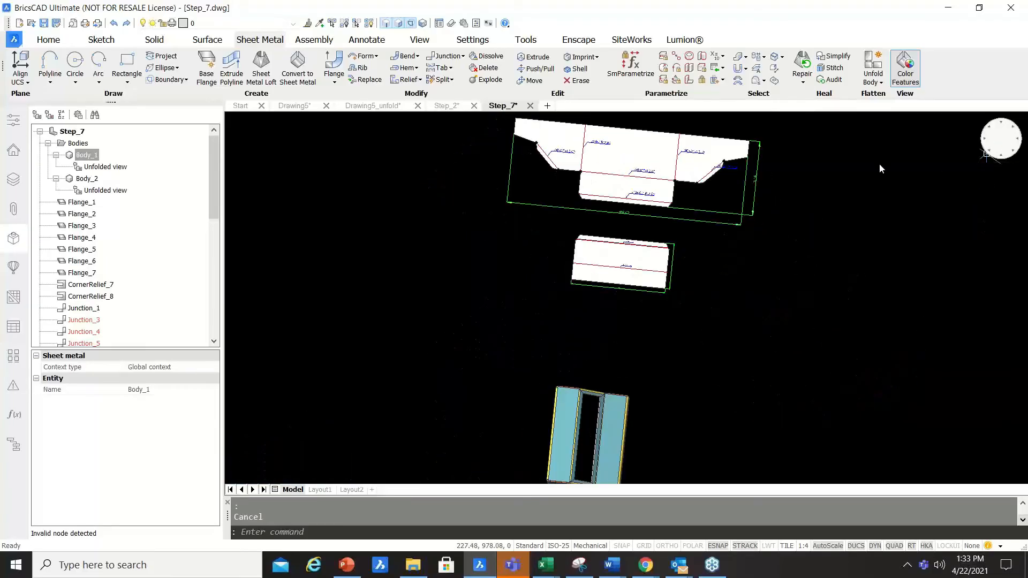
scroll(668, 135, up, 5)
scroll(668, 135, down, 1)
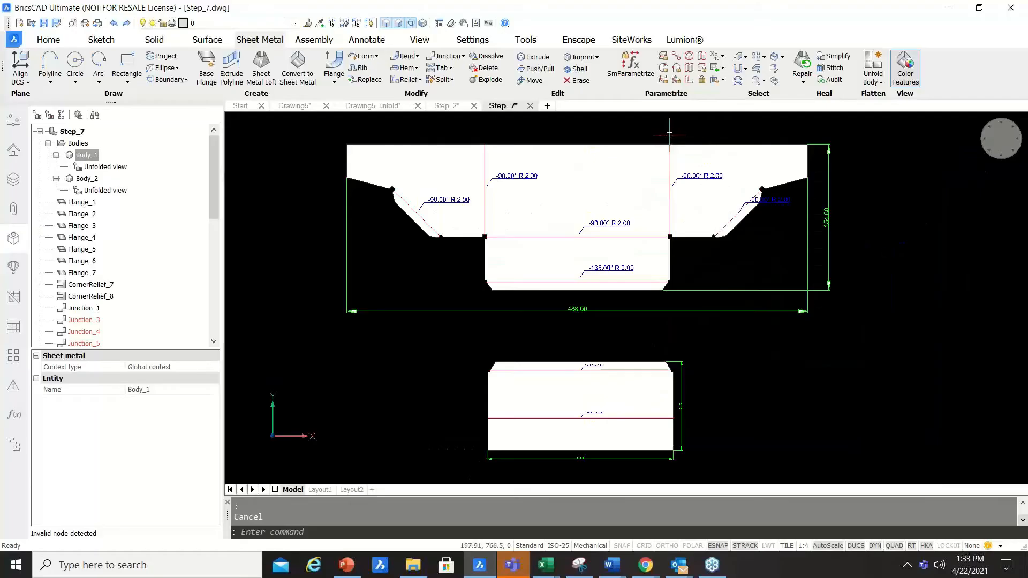
Review the available unfold and export options, and return to a close 3D view of the enclosure.
click(874, 81)
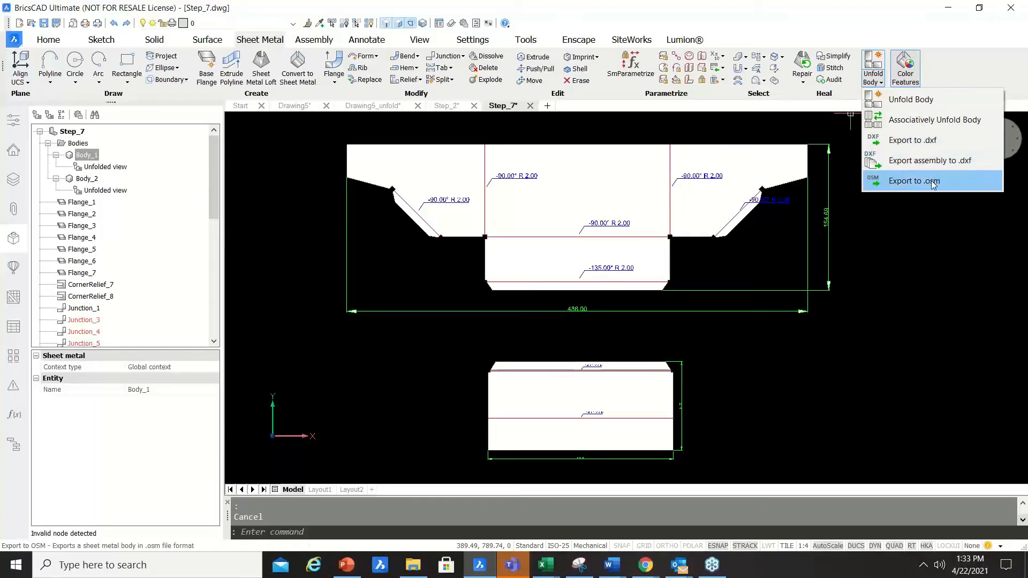
click(830, 219)
scroll(811, 188, down, 3)
mouse_move(829, 252)
shift+middle_down()
mouse_move(843, 255)
mouse_move(716, 222)
mouse_move(673, 177)
shift+middle_up()
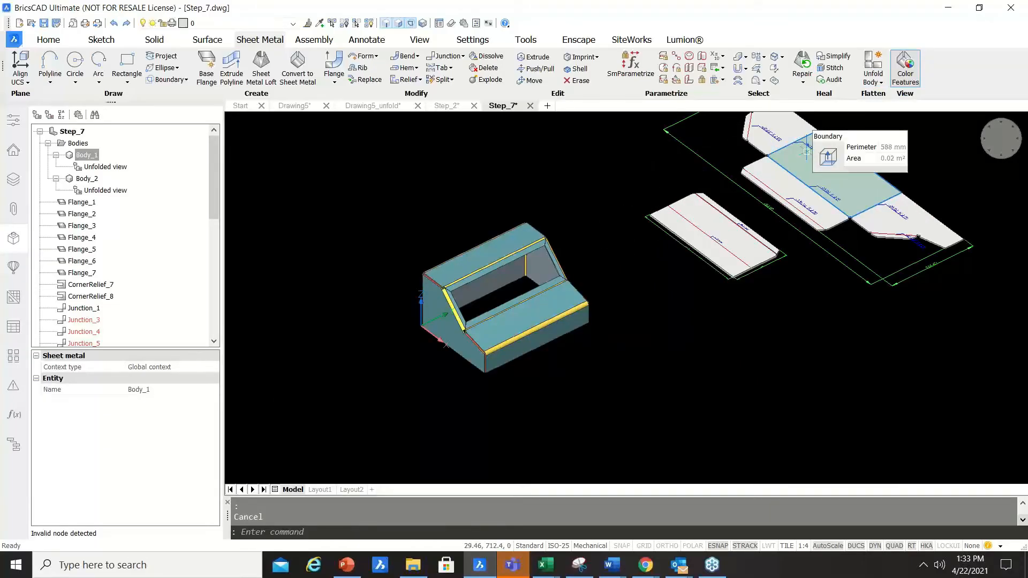
scroll(466, 288, up, 2)
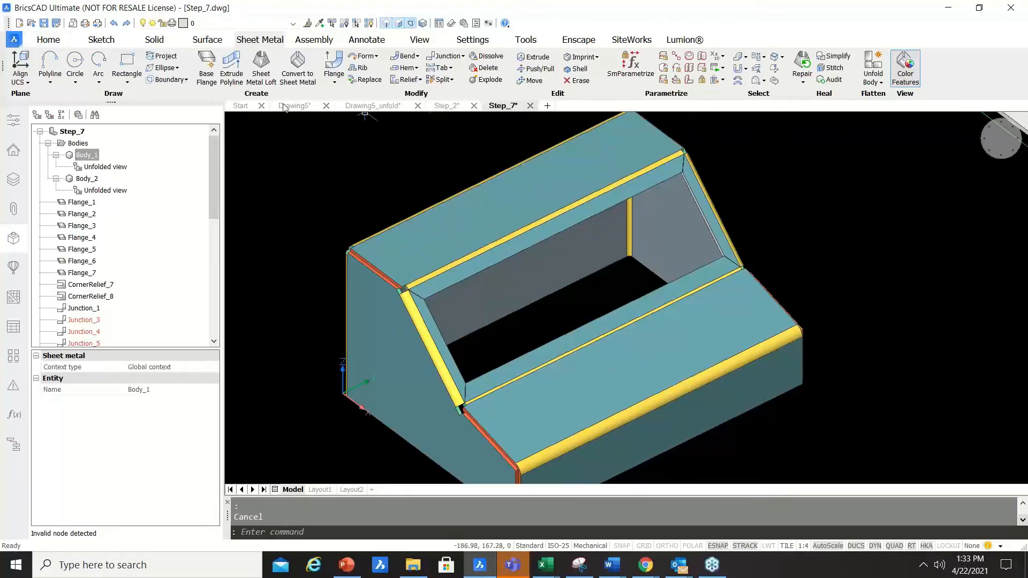
Start a new drawing from the Mechanical-mm template, with the Mechanical Browser hidden and the grid displayed.
click(241, 106)
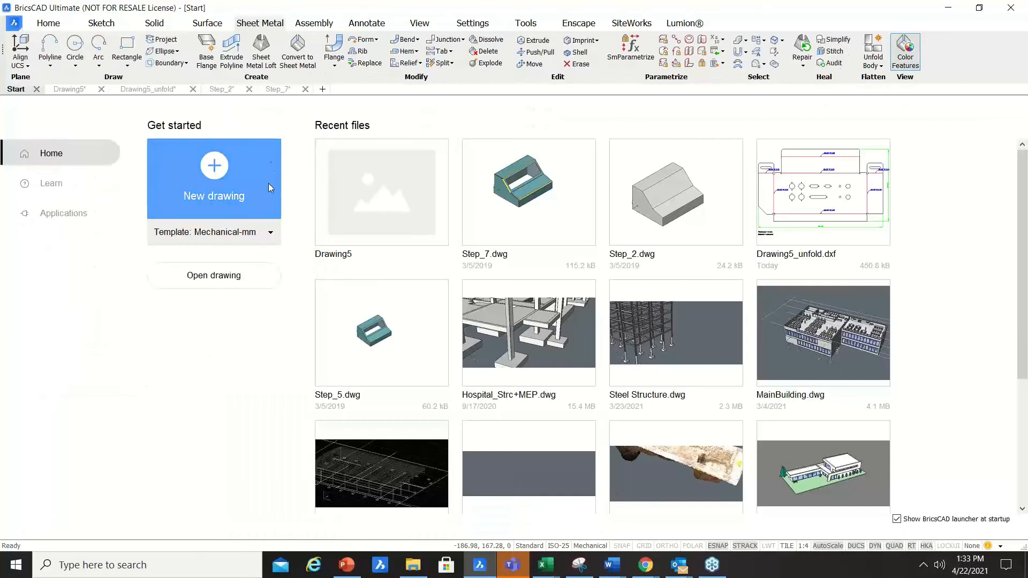
click(233, 186)
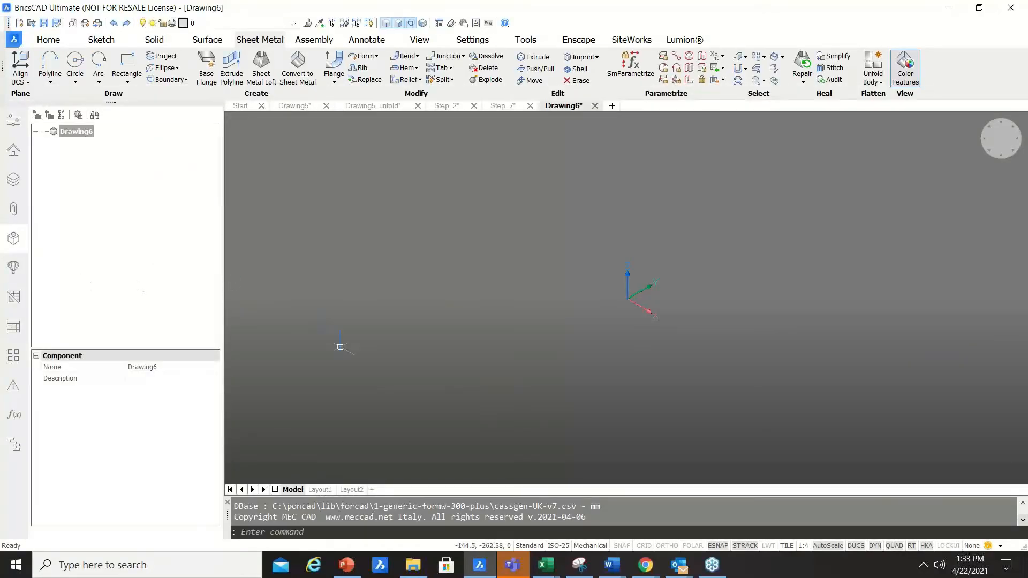
click(14, 240)
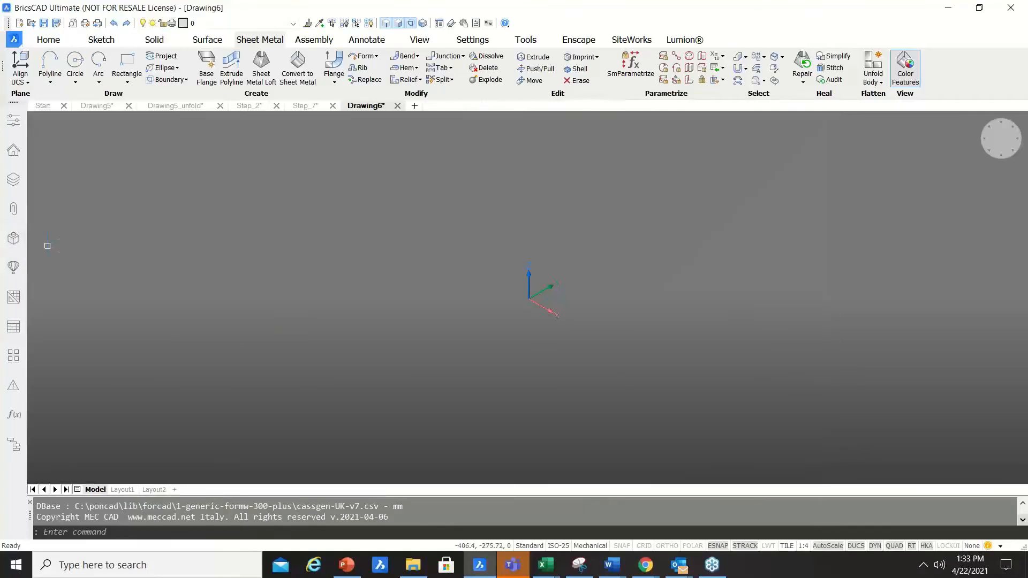
click(643, 545)
Import the SolidWorks part Sheet Metal Enclosure.SLDPRT from the 12_Sheet_Metal_form_features folder and show the imported model.
click(13, 41)
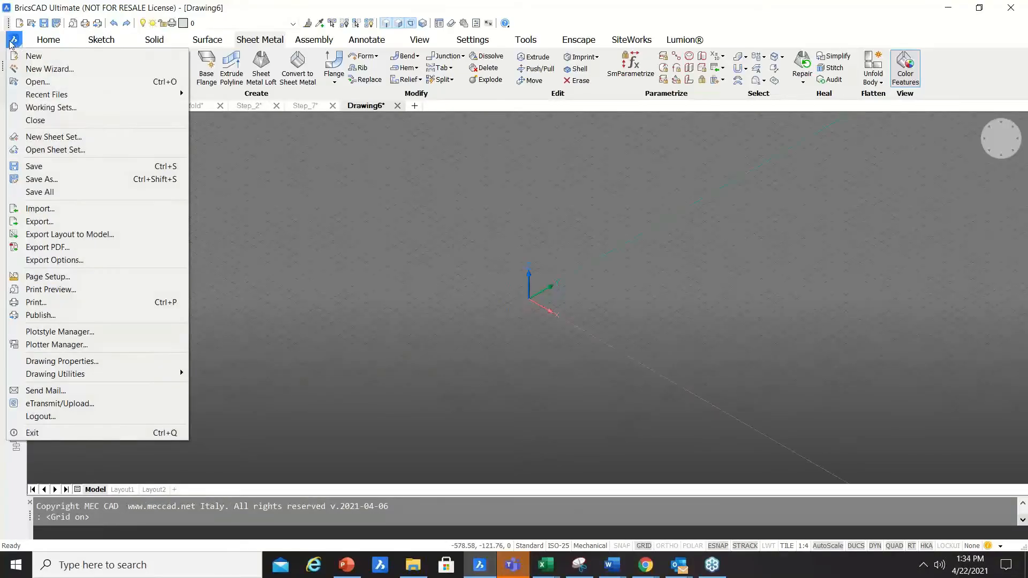
click(73, 213)
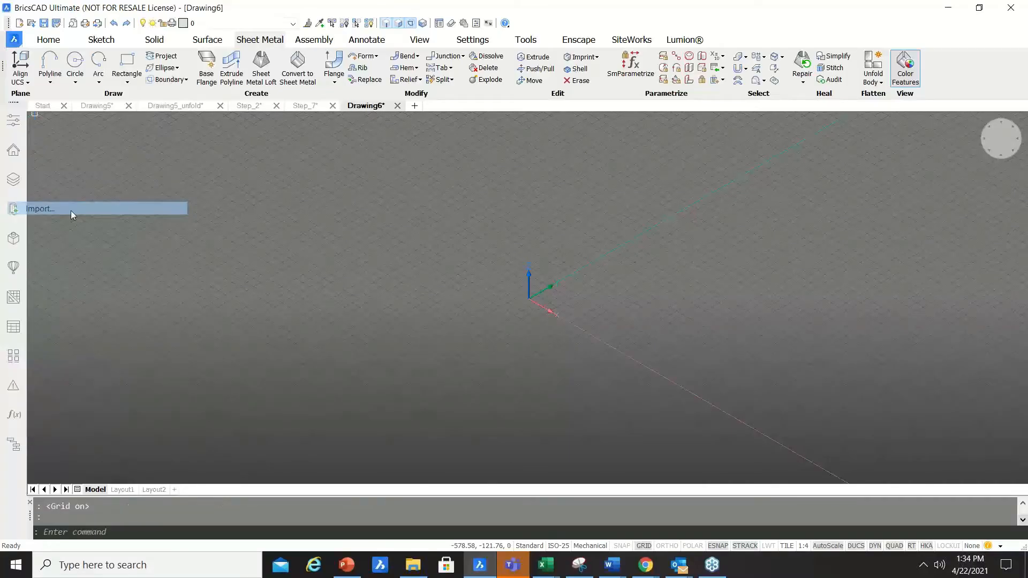
click(270, 524)
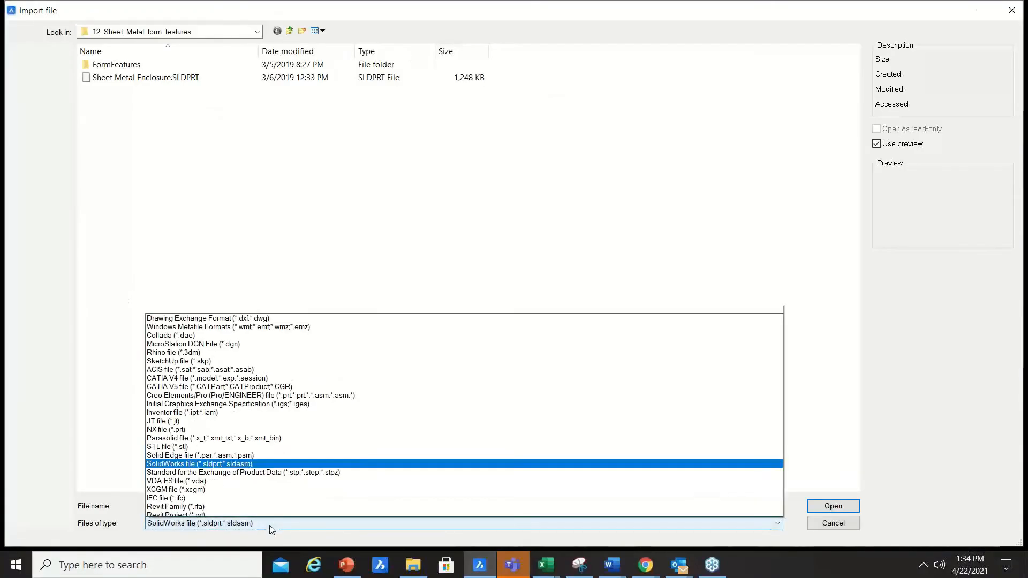
click(276, 455)
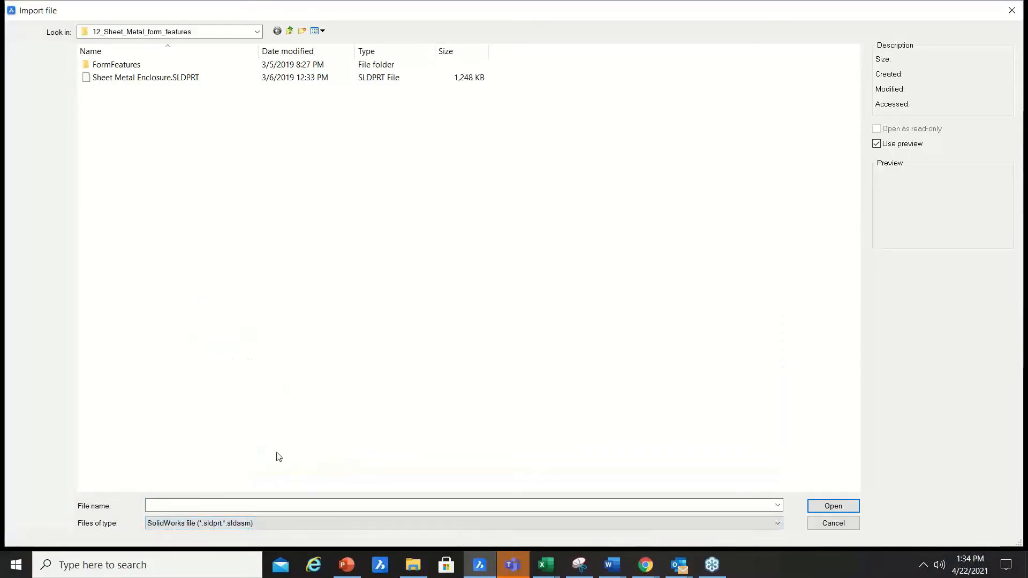
click(138, 82)
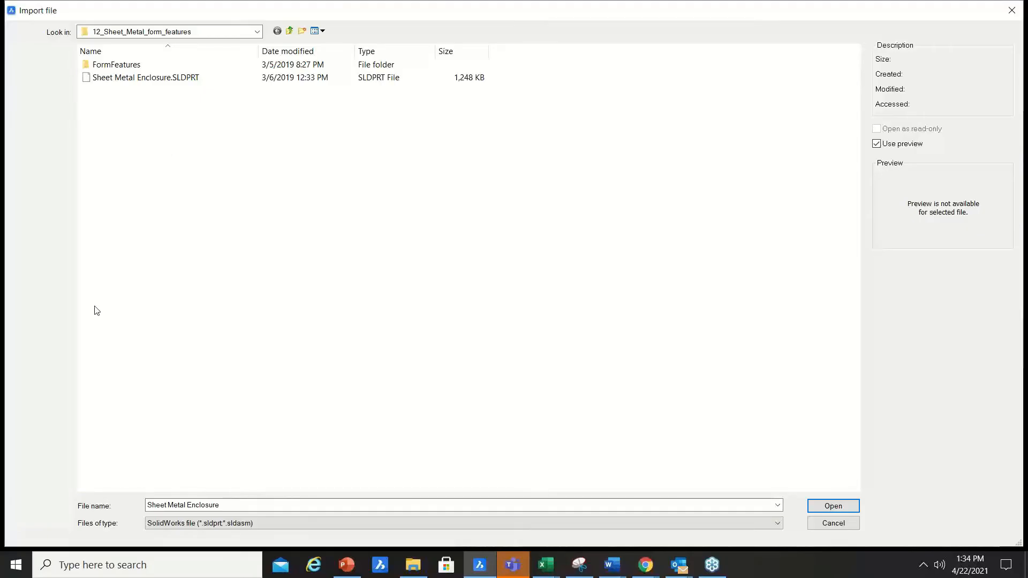
click(222, 525)
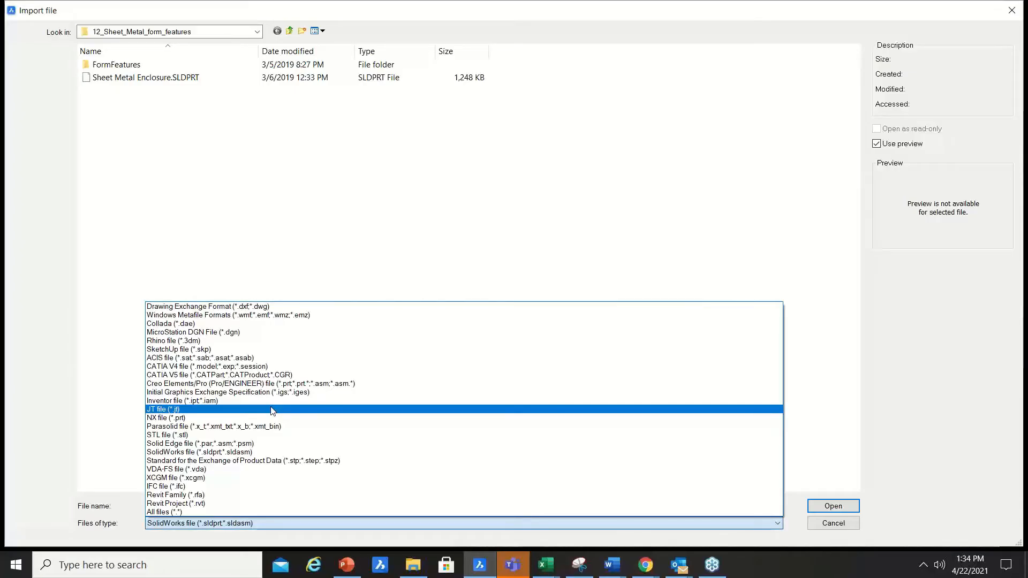
click(236, 453)
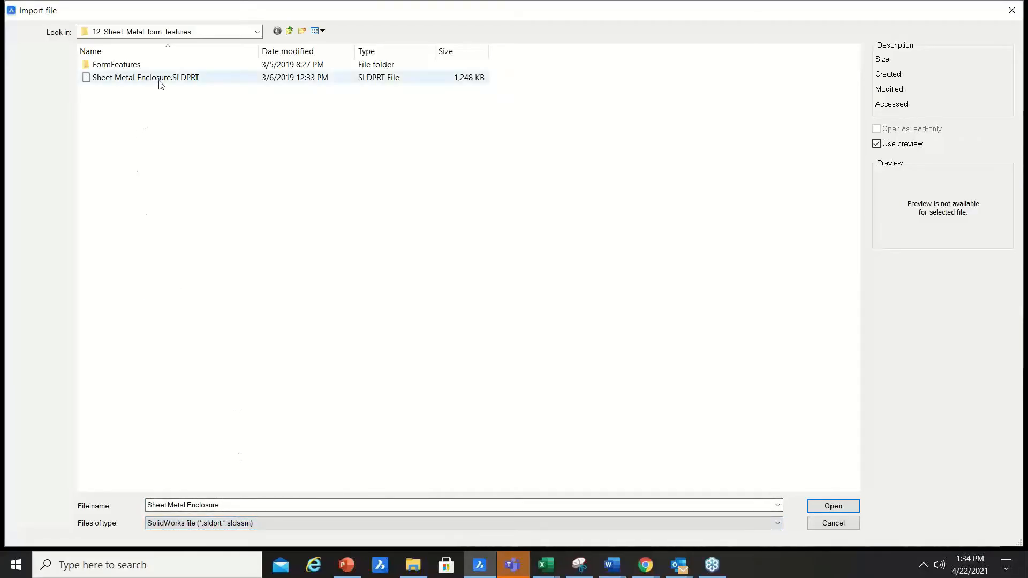
click(833, 509)
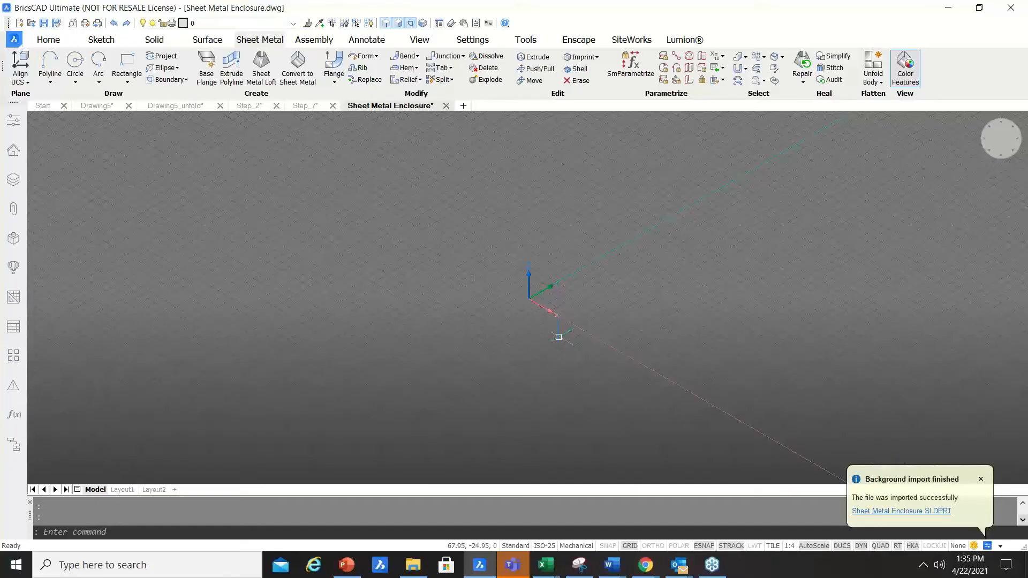
click(934, 512)
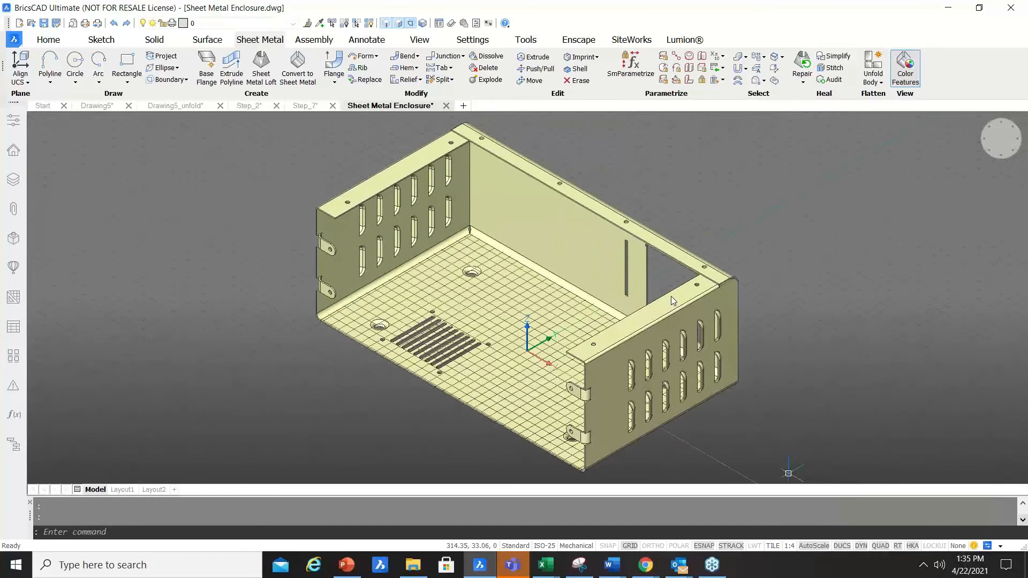
Show the Mechanical Browser and examine the imported component's Alloy Steel material and its physical properties.
shift+middle_drag(643, 289, 536, 300)
scroll(479, 268, up, 3)
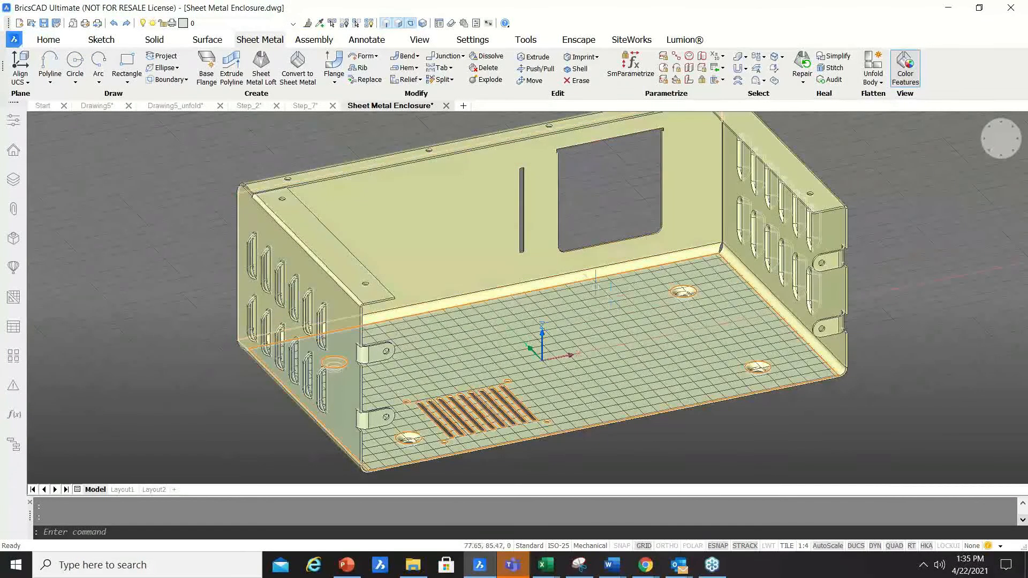
middle_drag(633, 342, 621, 324)
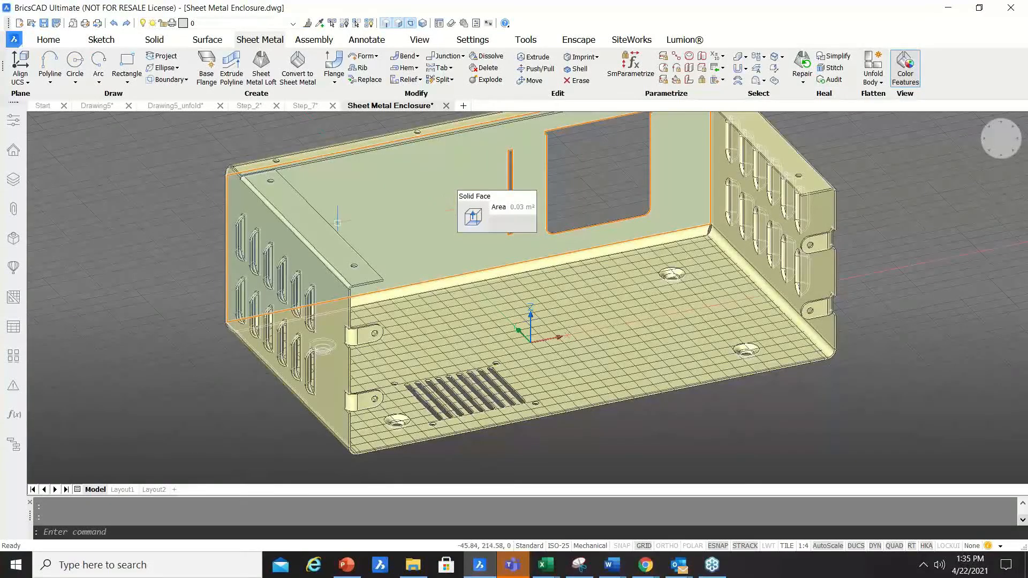
click(14, 241)
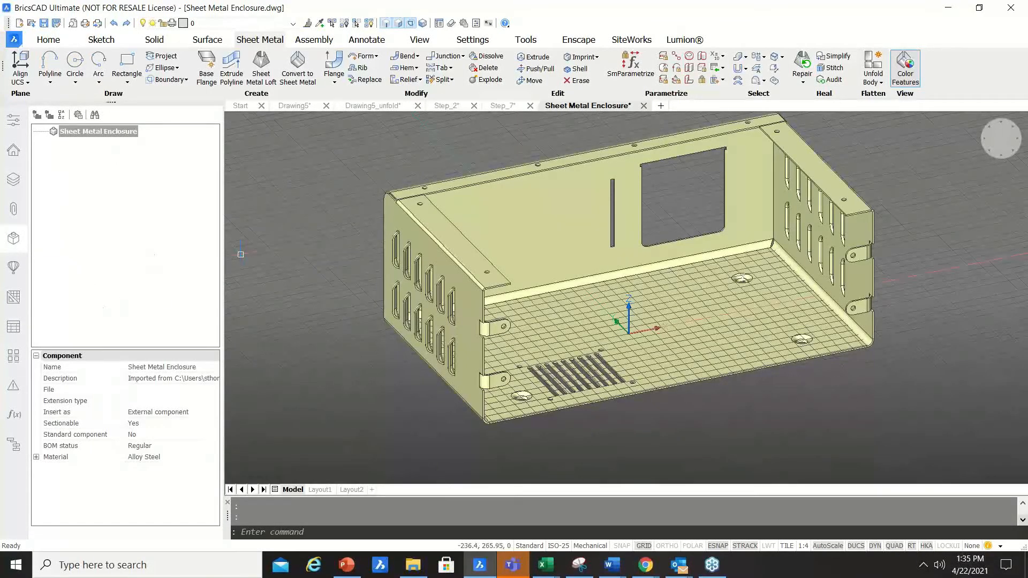
click(36, 458)
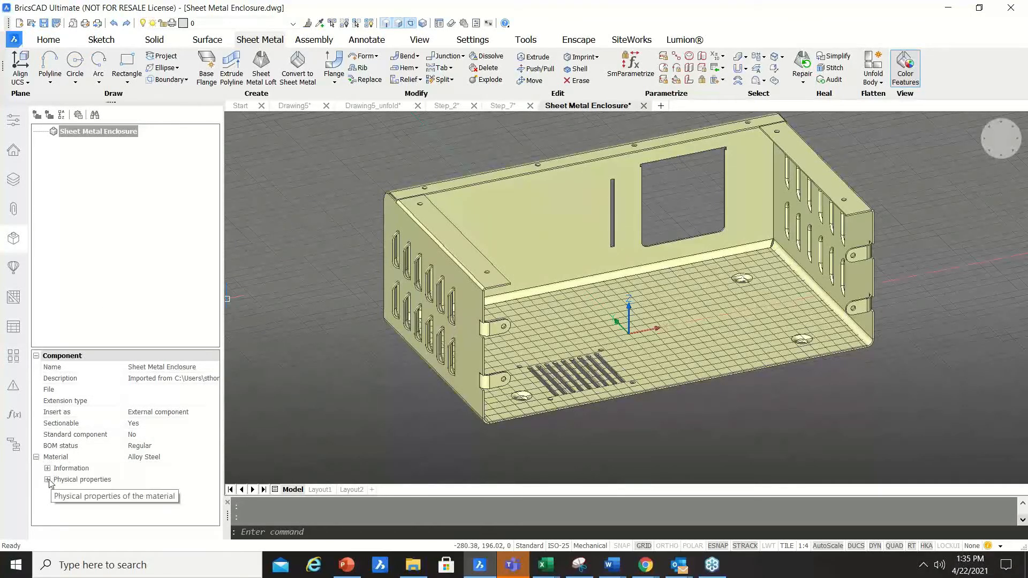
click(47, 480)
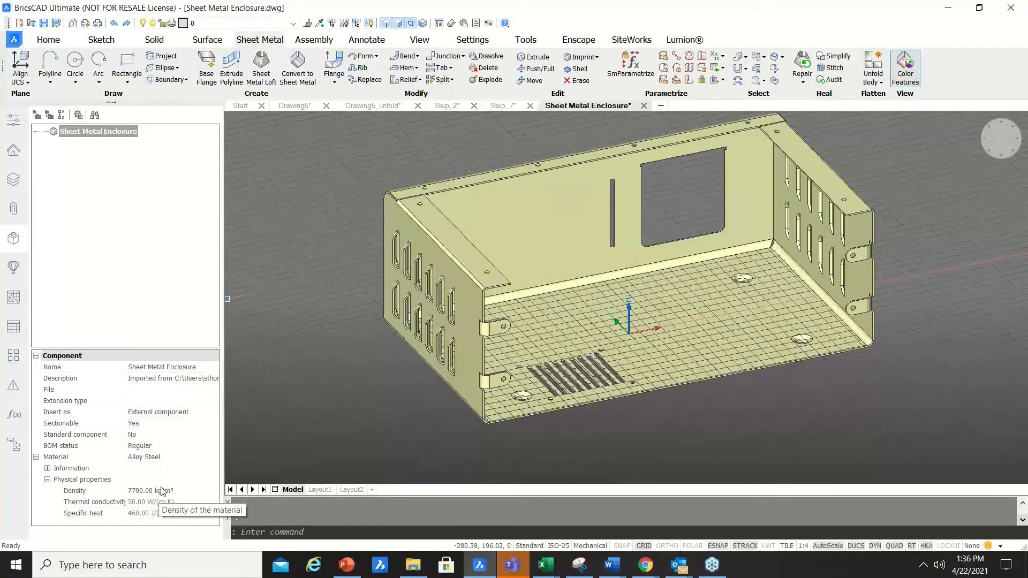
click(48, 480)
click(37, 458)
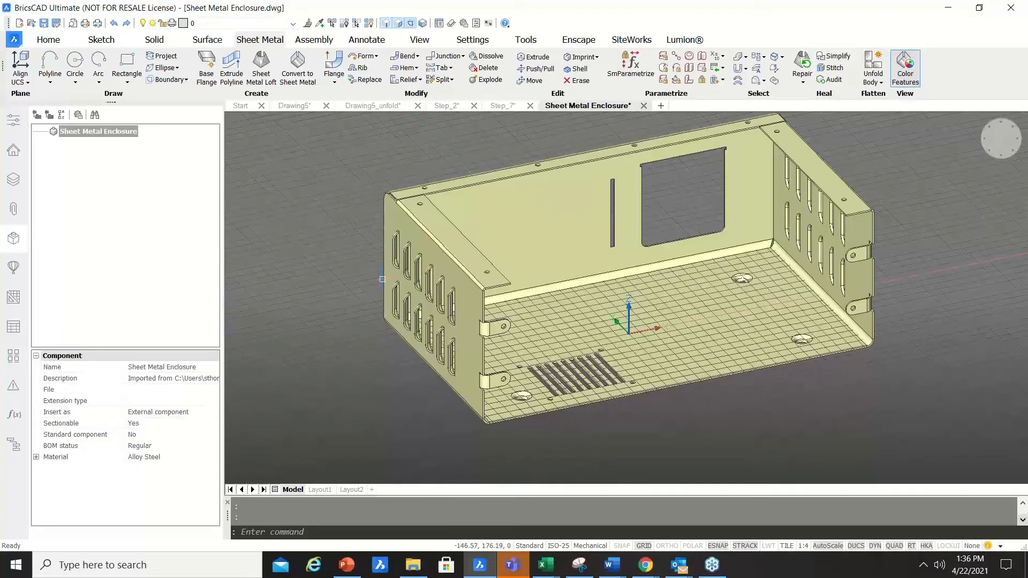
Convert the imported enclosure solid into a sheet metal body with recognized flanges and bends.
scroll(441, 177, up, 4)
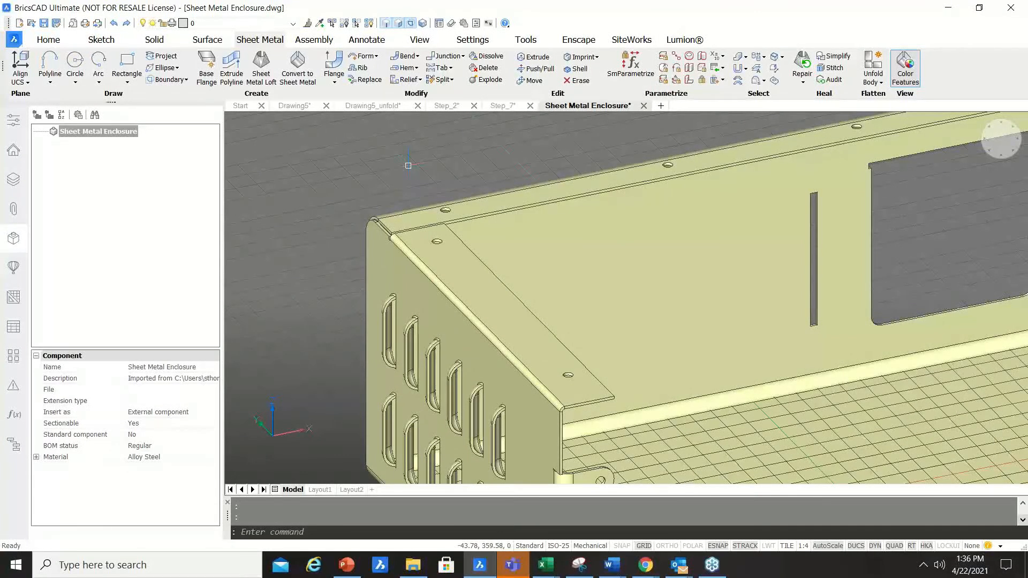
click(309, 78)
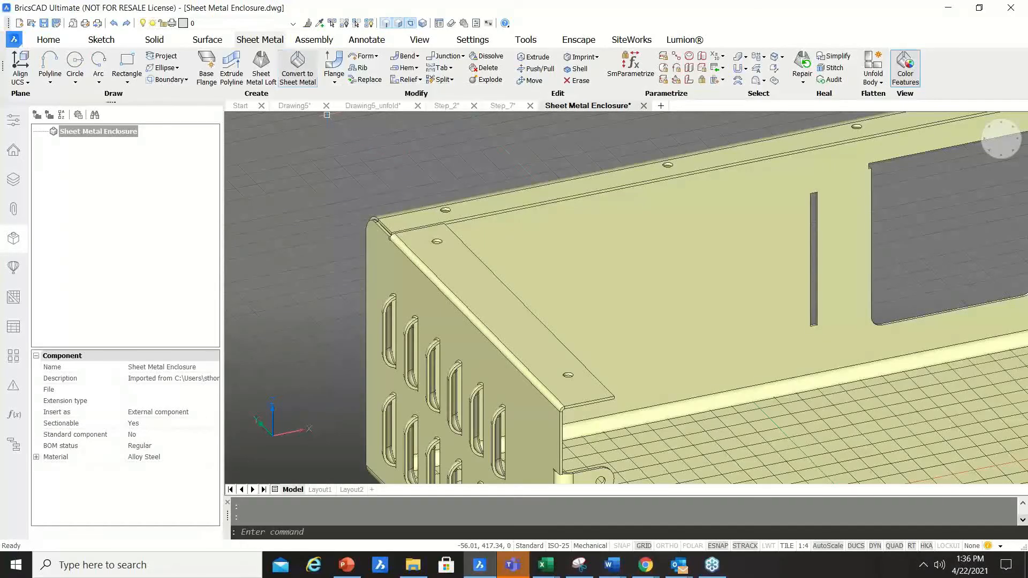
click(600, 249)
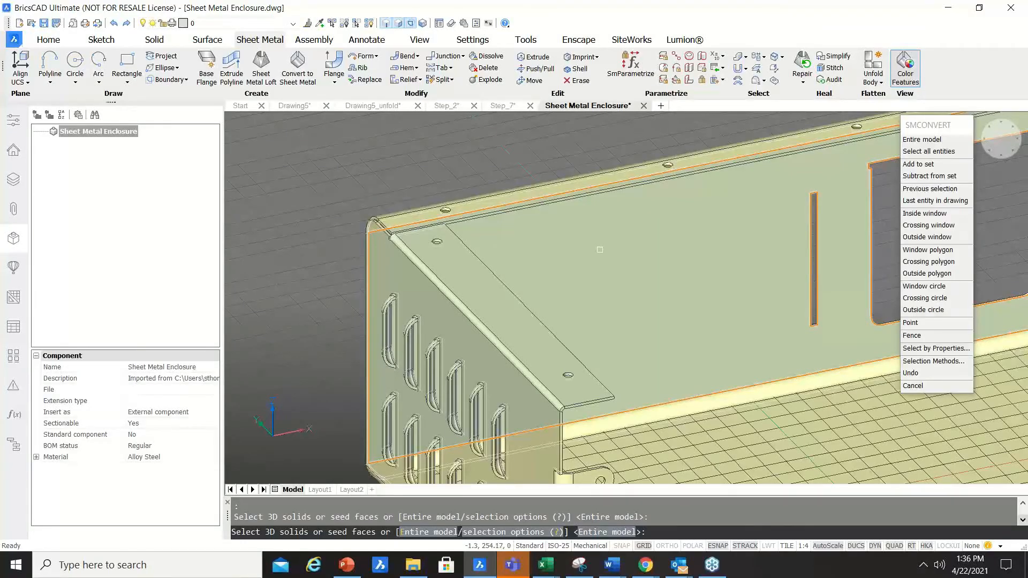
key(Return)
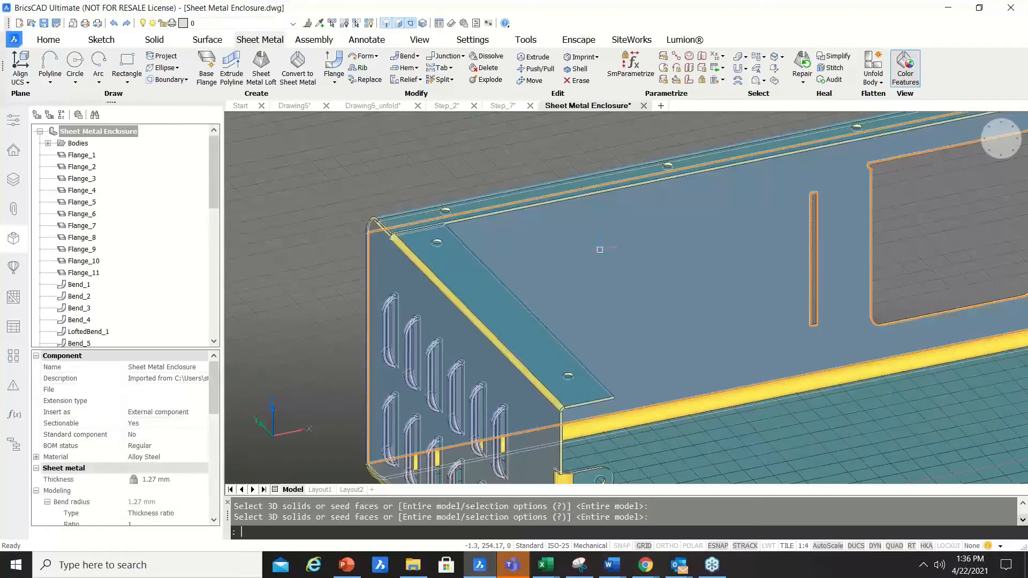
key(Escape)
scroll(600, 249, down, 5)
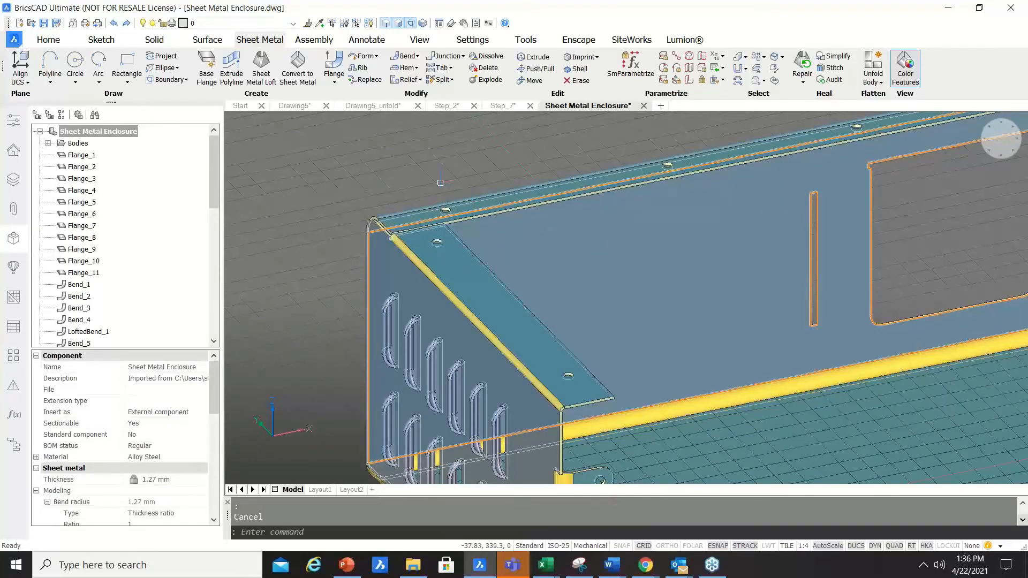
Examine the converted enclosure's bends, vent slots and round embossed holes from several angles.
shift+middle_drag(600, 249, 584, 265)
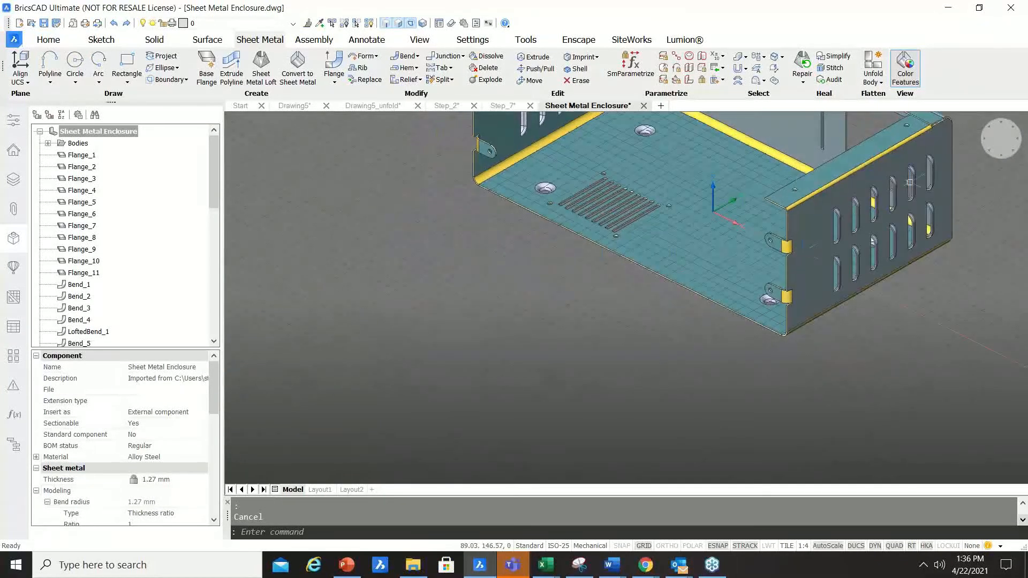
scroll(951, 148, up, 4)
scroll(863, 168, down, 2)
shift+middle_drag(893, 241, 932, 261)
scroll(883, 231, down, 2)
shift+middle_drag(883, 232, 952, 359)
scroll(694, 311, up, 8)
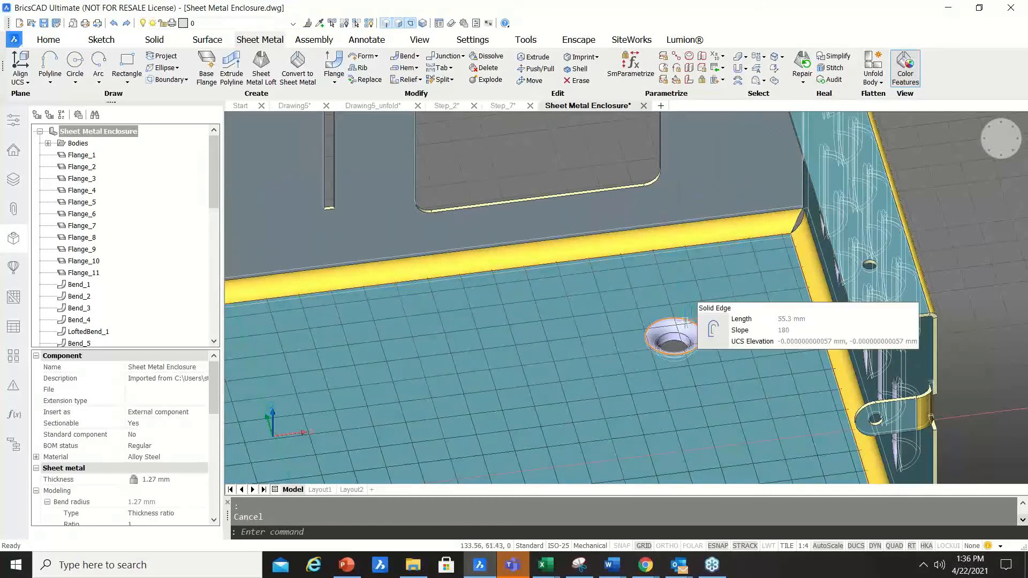
scroll(687, 324, down, 3)
shift+middle_drag(687, 324, 563, 306)
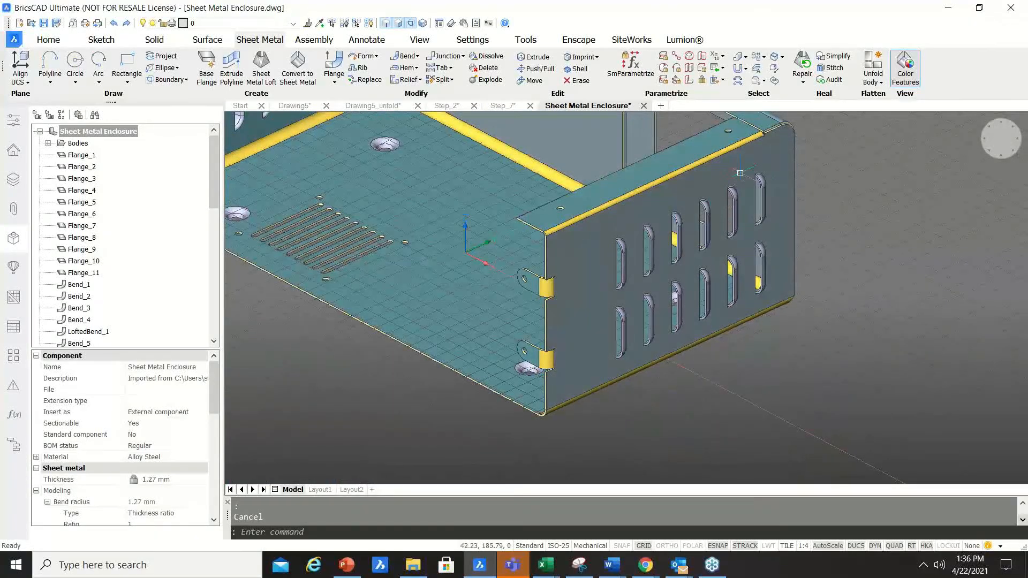
Replace the side wall's vent form feature, and all similar ones, with the Louver feature from the Form Features folder.
scroll(746, 176, up, 4)
scroll(772, 202, up, 3)
scroll(772, 203, up, 2)
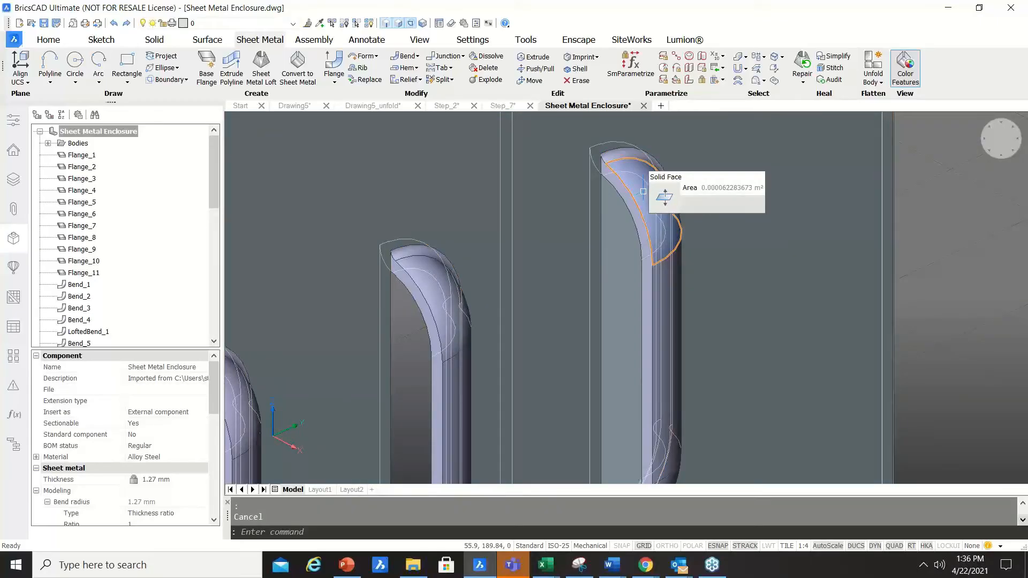
mouse_move(670, 199)
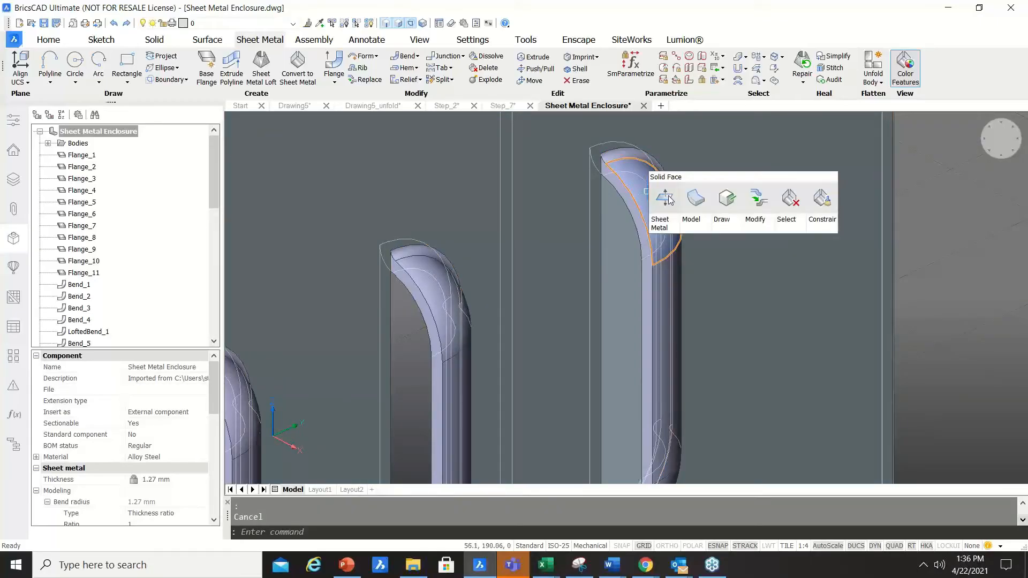
click(764, 203)
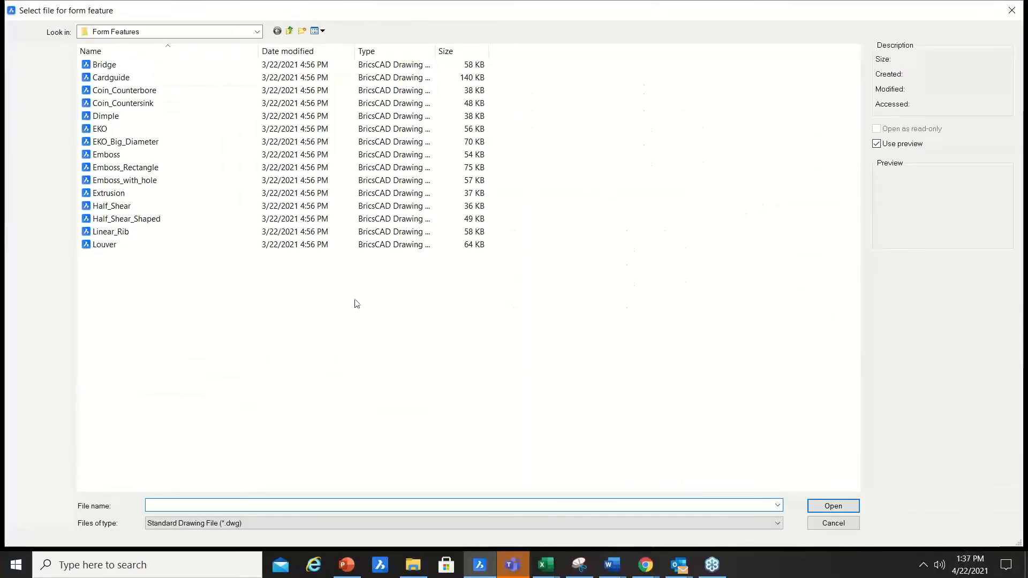
click(110, 247)
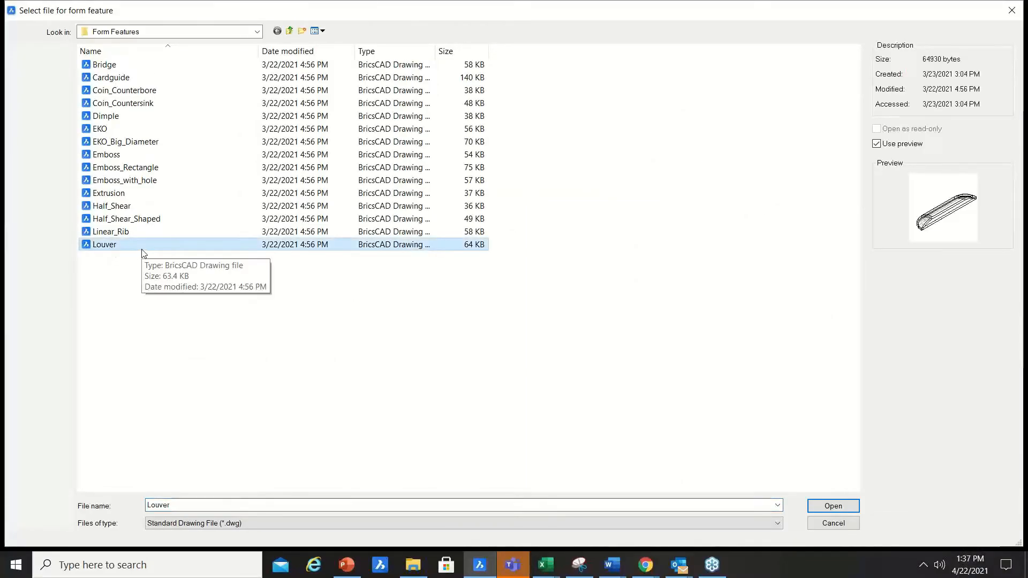
click(840, 507)
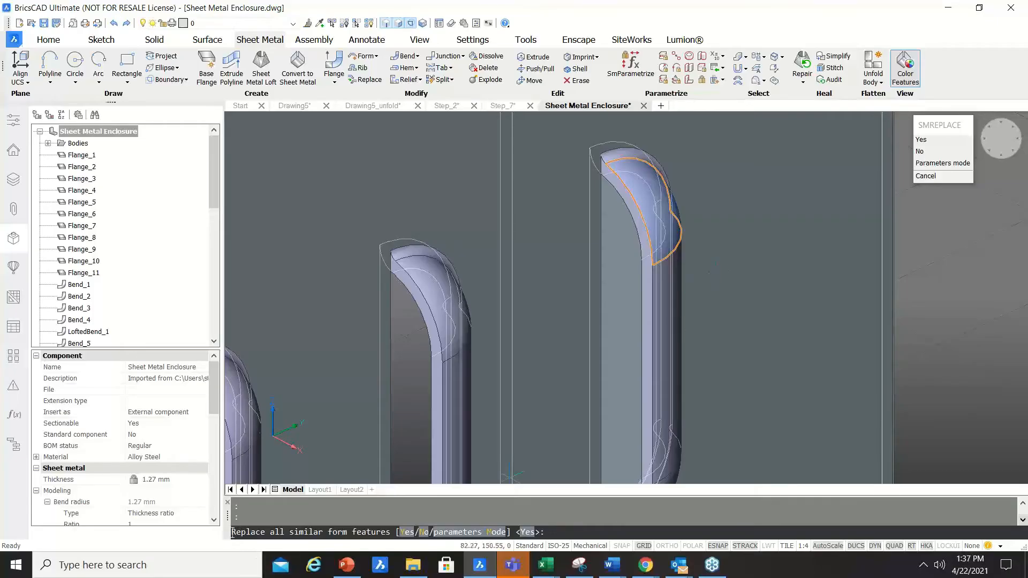
drag(242, 534, 390, 533)
click(407, 537)
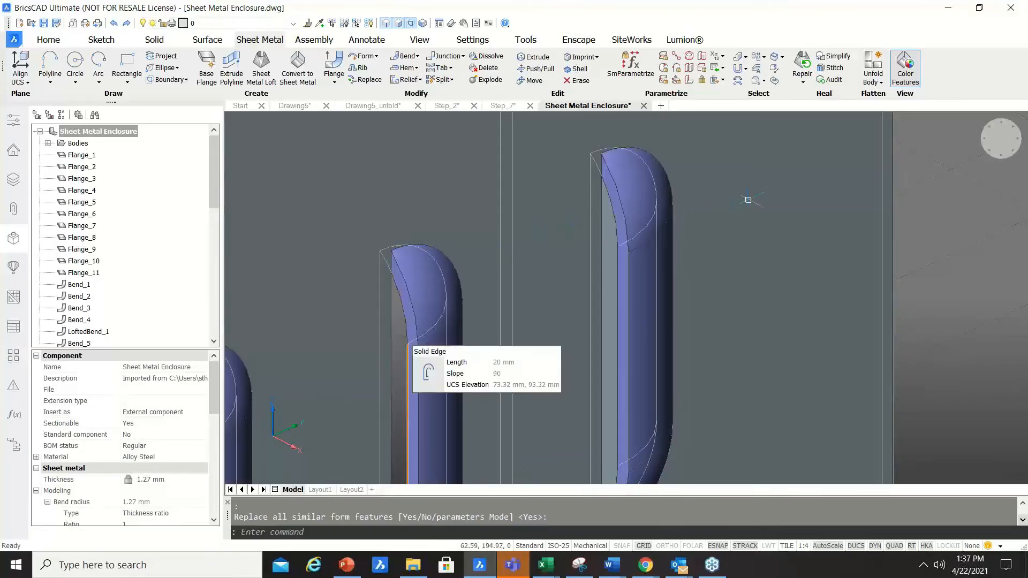
Inspect the replaced louvers on both side walls of the enclosure.
scroll(749, 199, down, 6)
scroll(757, 200, down, 2)
key(Escape)
scroll(539, 313, up, 5)
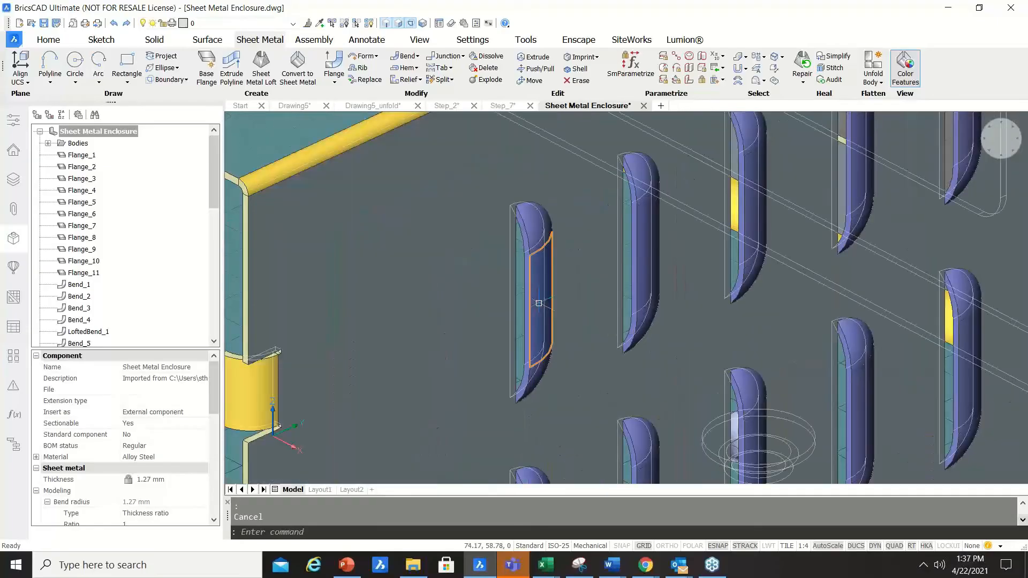
mouse_move(538, 303)
scroll(612, 259, down, 4)
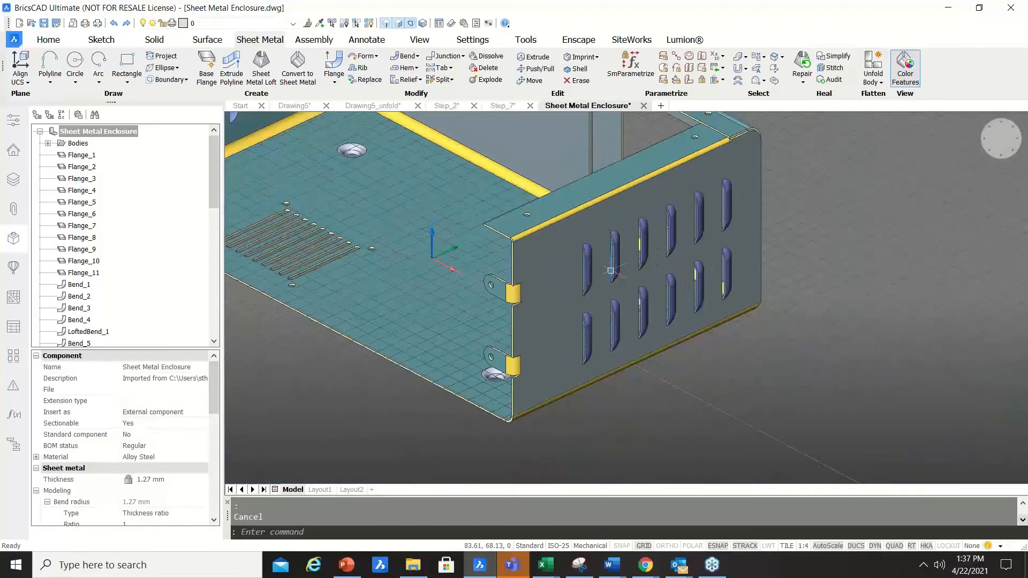
shift+middle_drag(582, 306, 862, 263)
scroll(862, 260, down, 3)
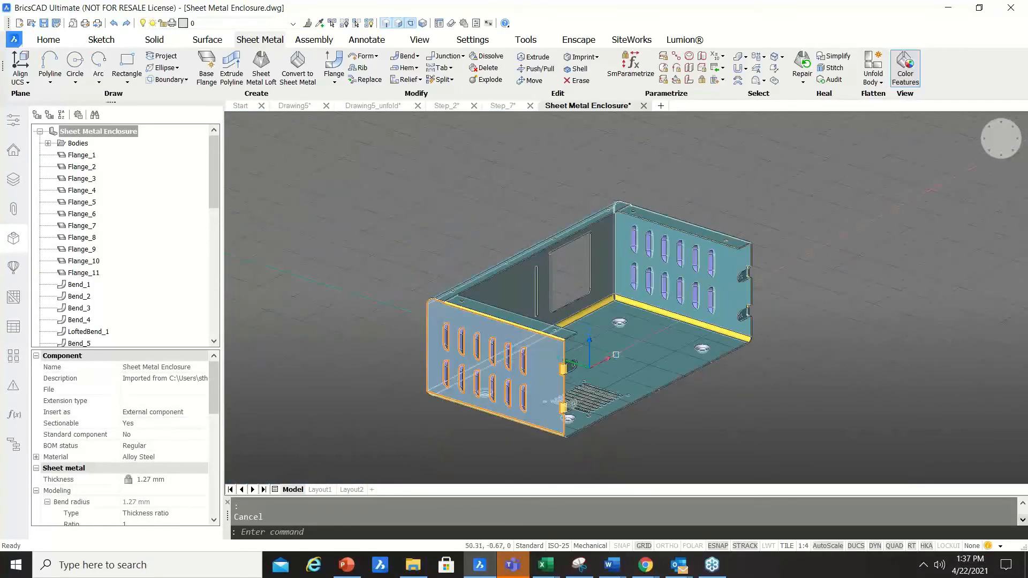
shift+middle_drag(676, 342, 616, 358)
Replace the round embossed hole in the base, and all similar ones, with the Emboss_with_hole form feature.
scroll(678, 308, up, 3)
mouse_move(678, 308)
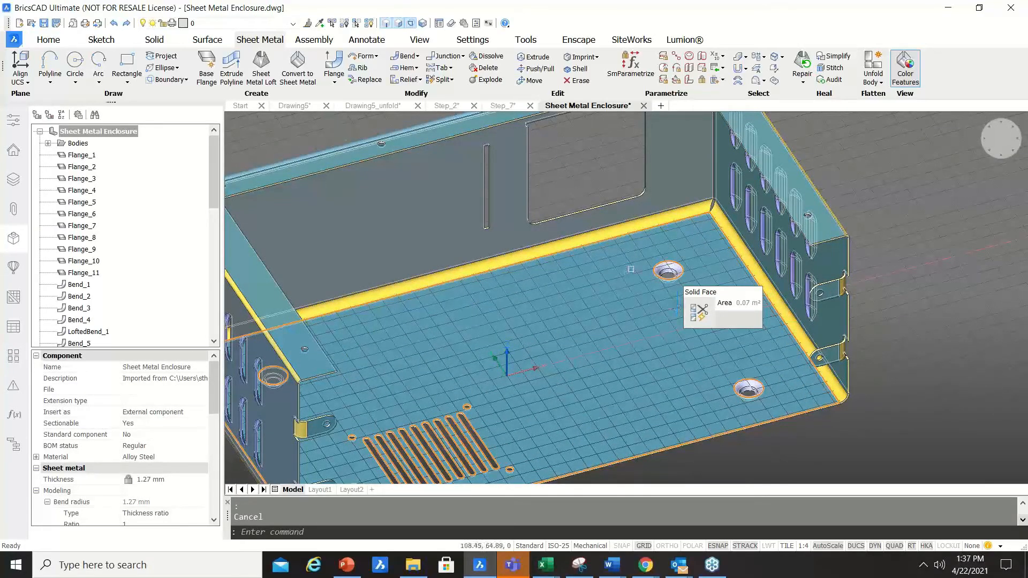
scroll(651, 273, up, 5)
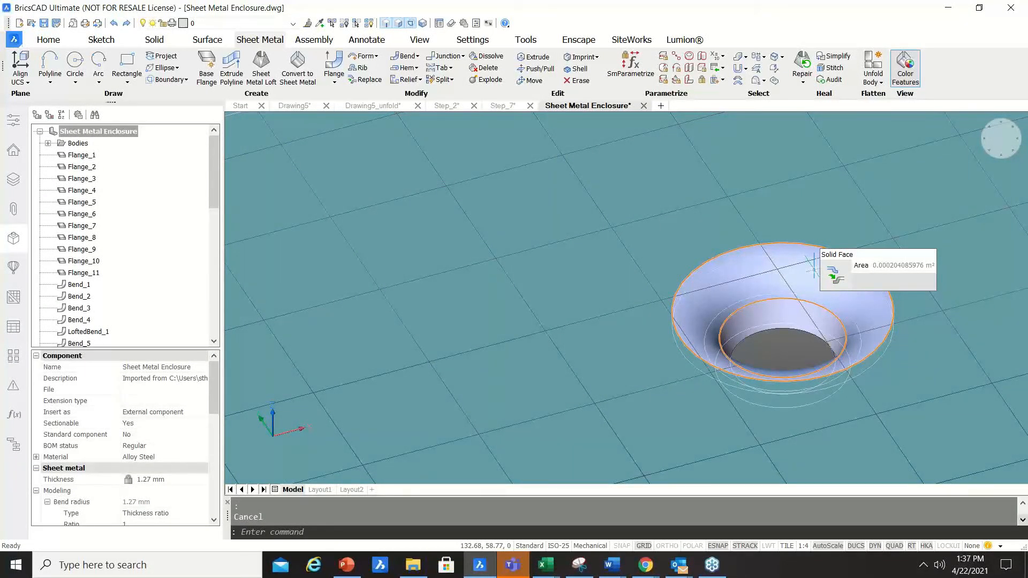
mouse_move(842, 280)
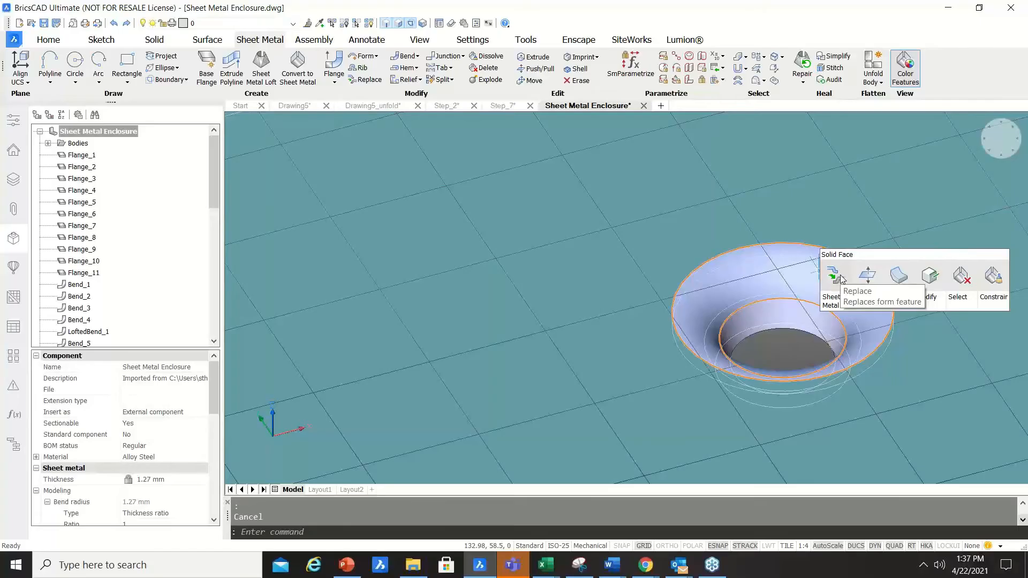
click(840, 275)
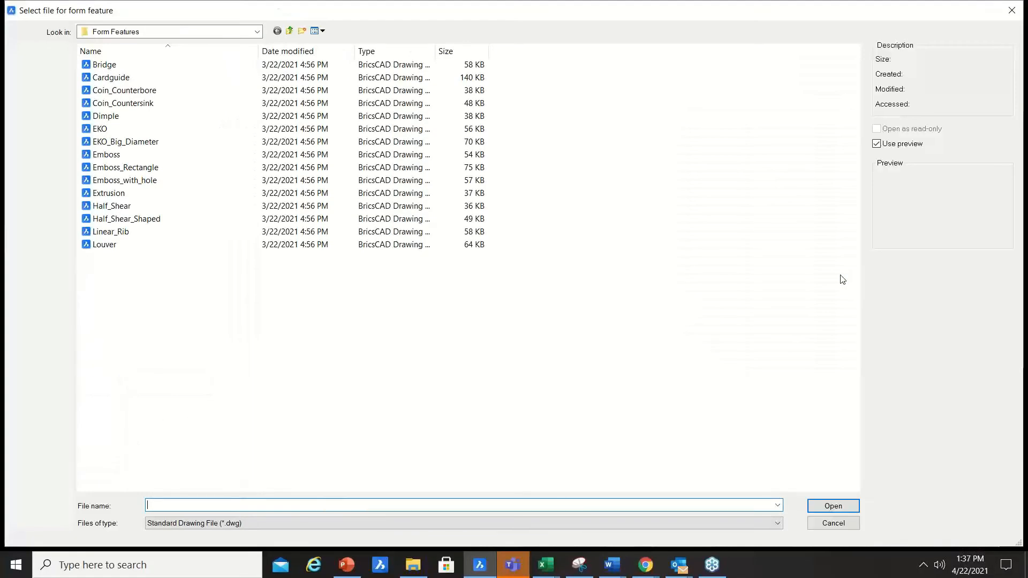
click(155, 185)
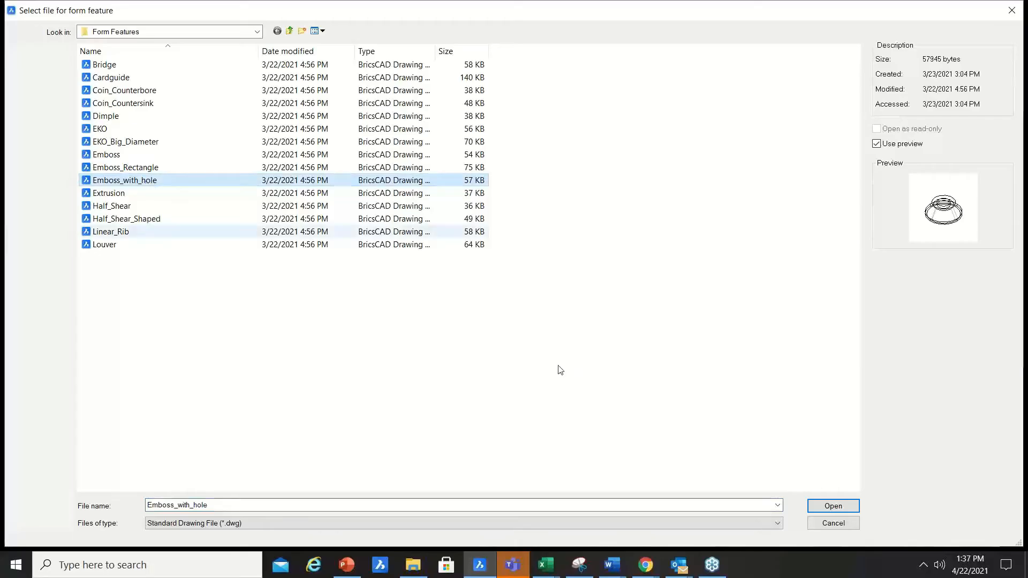
click(828, 509)
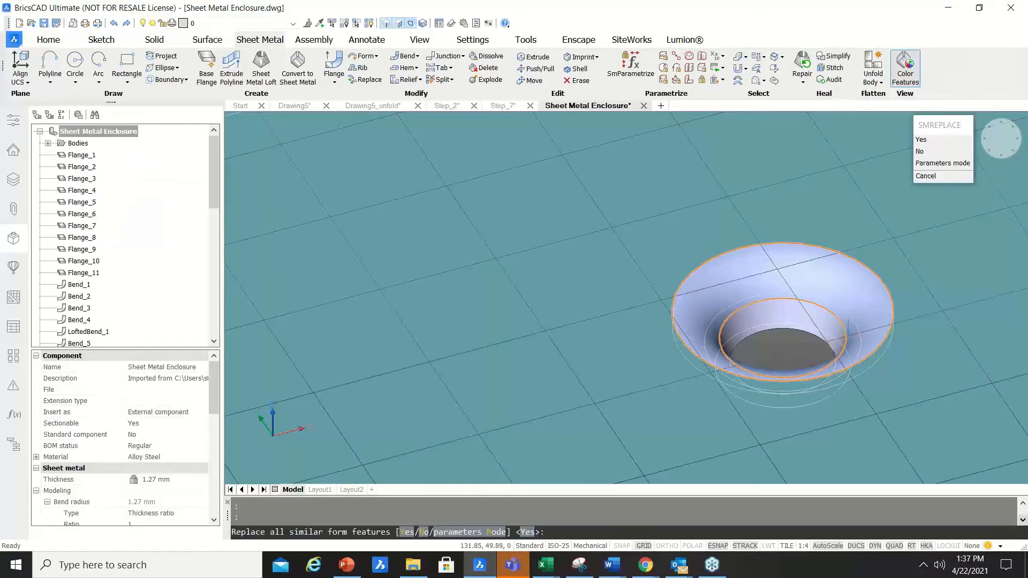
click(408, 533)
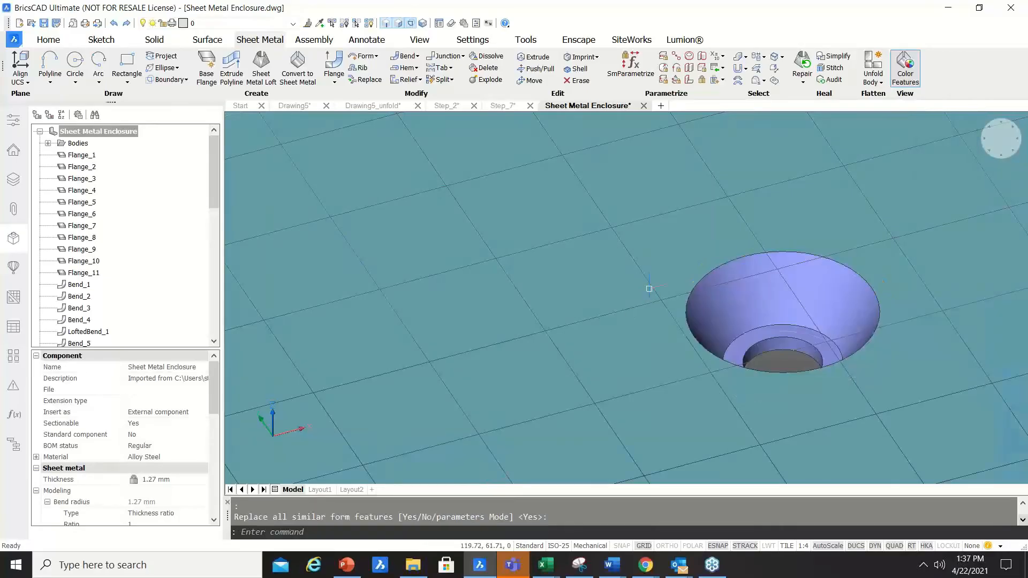
scroll(670, 257, down, 5)
scroll(675, 225, down, 4)
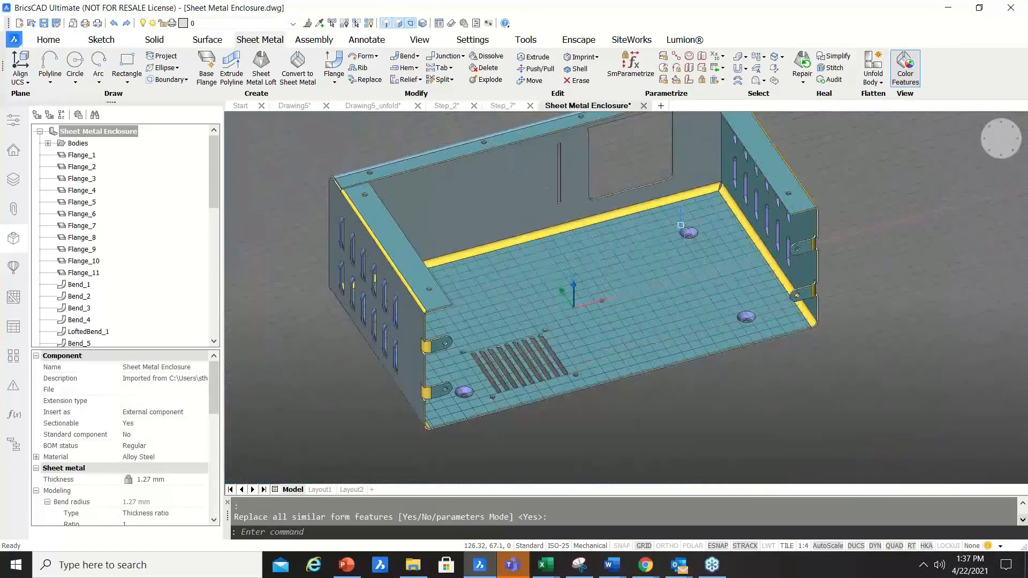
mouse_move(714, 292)
shift+middle_down()
mouse_move(717, 278)
mouse_move(716, 291)
shift+middle_up()
scroll(698, 292, up, 3)
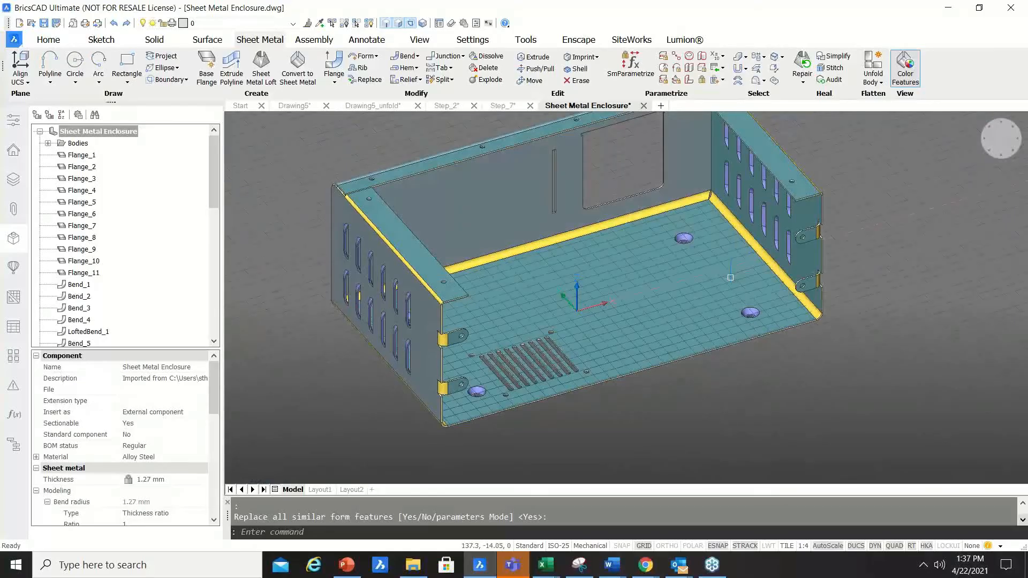
Open the component library at its top-level list of categories.
click(14, 267)
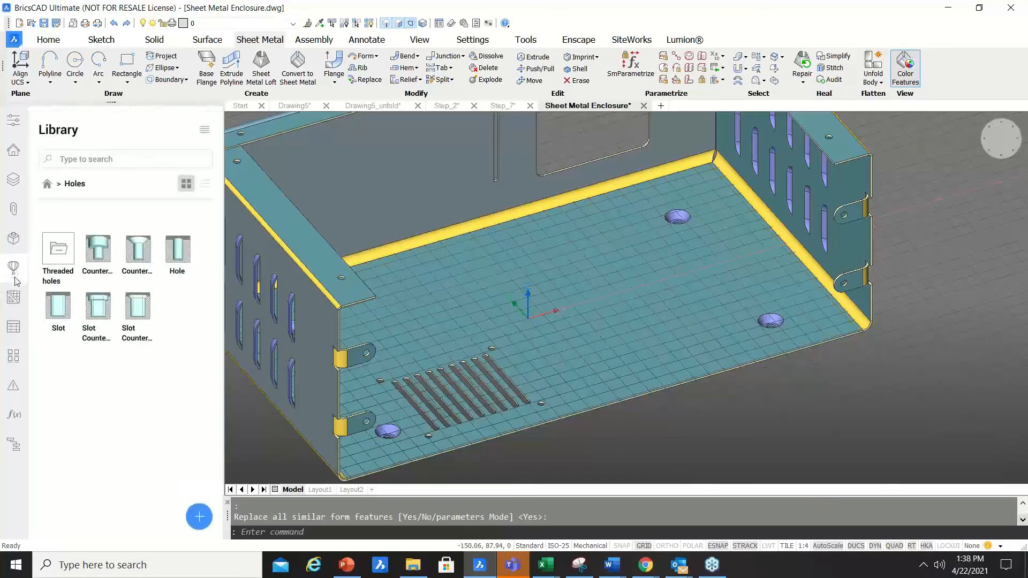
click(50, 189)
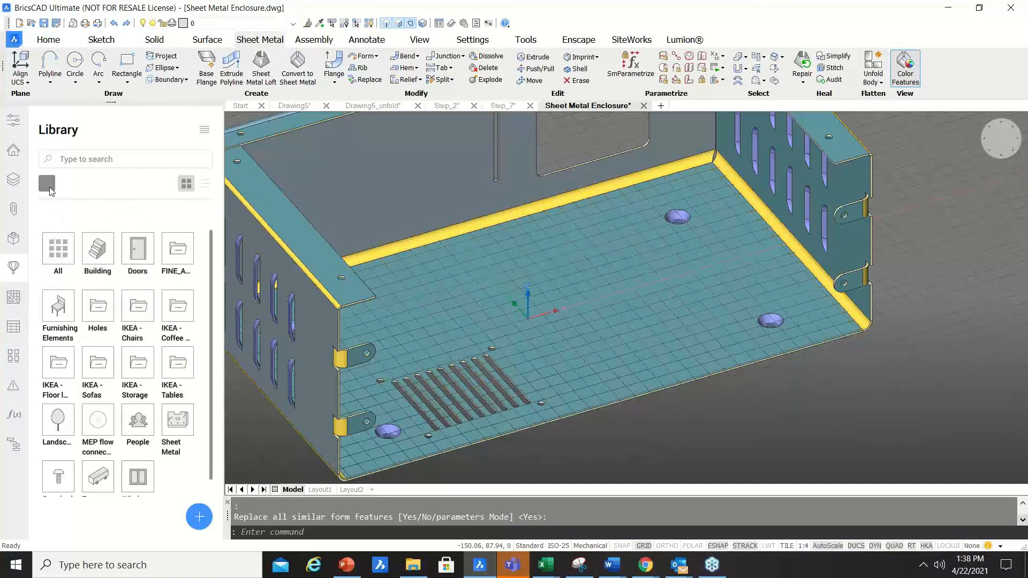
scroll(152, 407, down, 1)
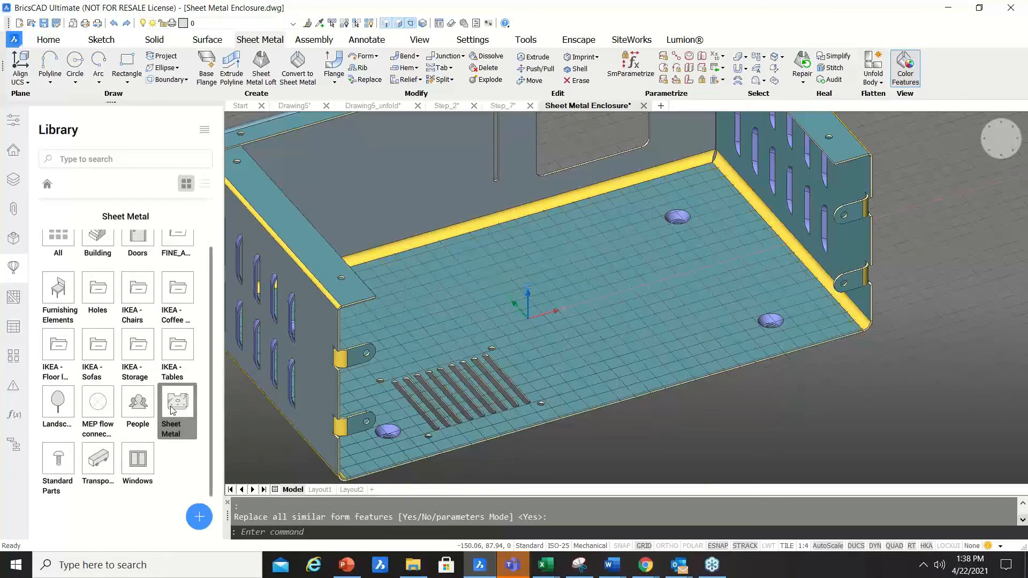
key(Escape)
text(rec)
key(Return)
scroll(589, 282, up, 3)
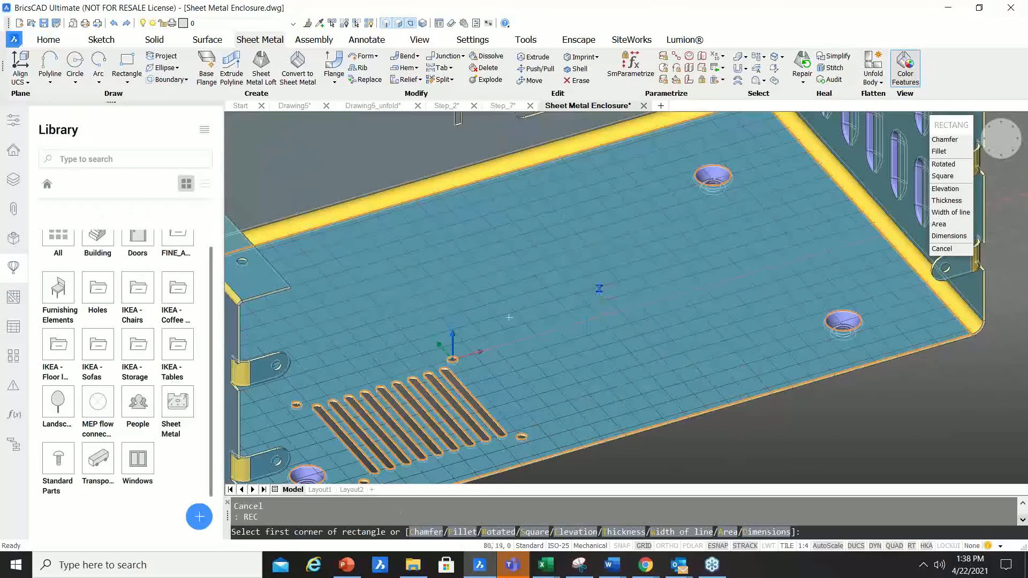
click(596, 278)
scroll(597, 278, up, 2)
scroll(681, 262, down, 3)
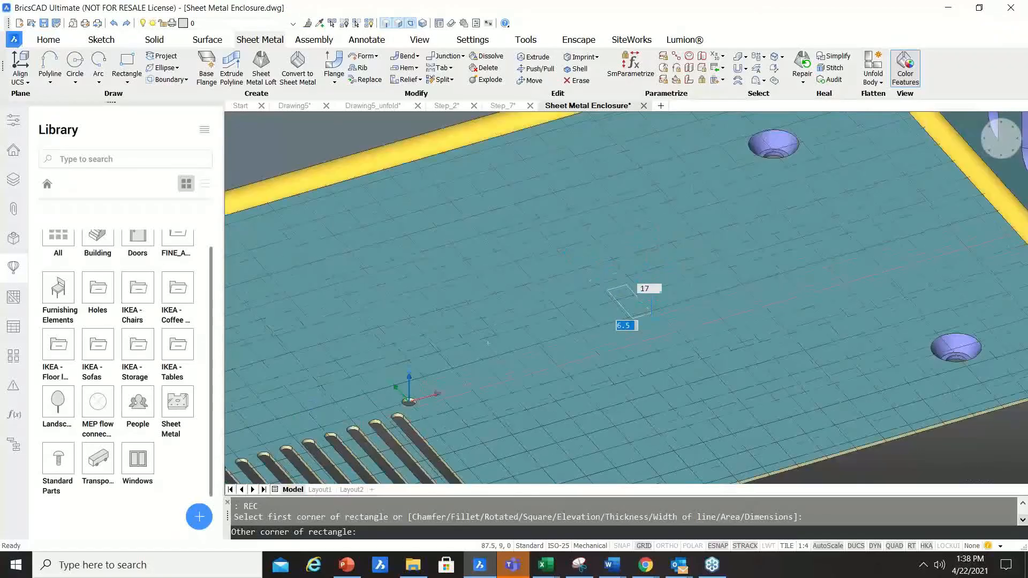
key(Escape)
Draw a circle with a 40 mm radius on the enclosure's base, between the vent slots and the embossed holes.
text(ci)
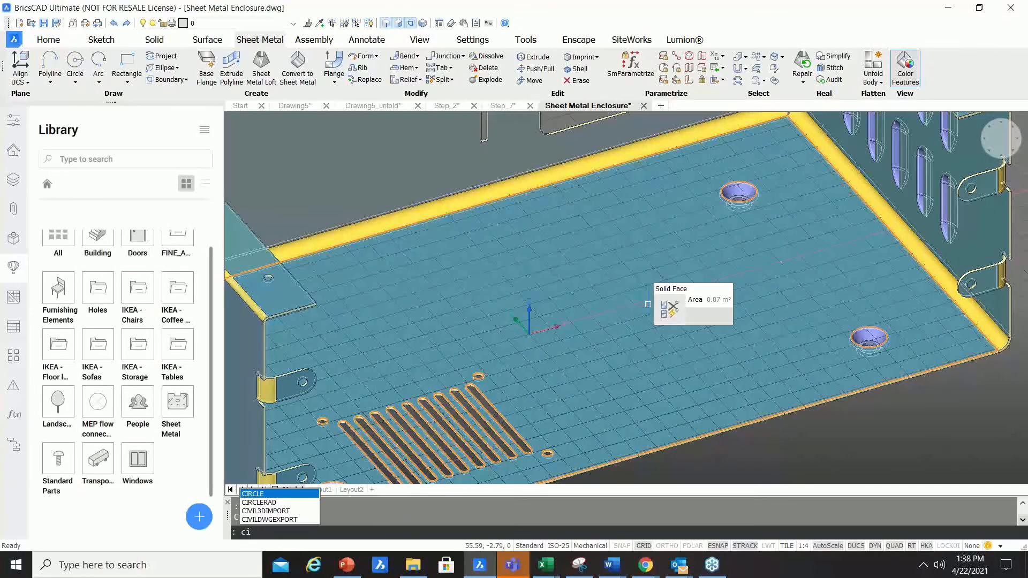
key(Return)
scroll(637, 300, up, 3)
click(631, 299)
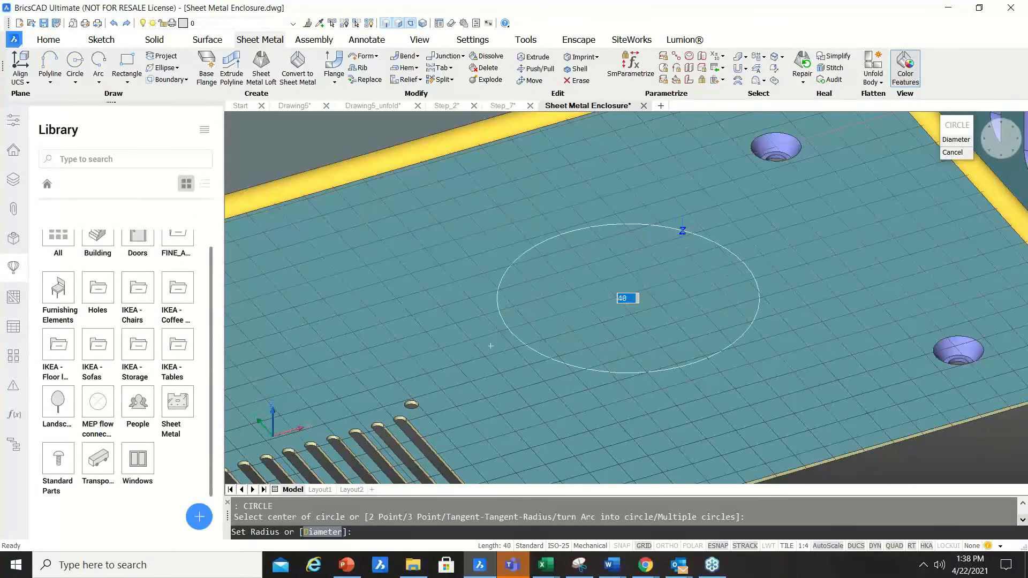
key(Return)
scroll(664, 278, down, 3)
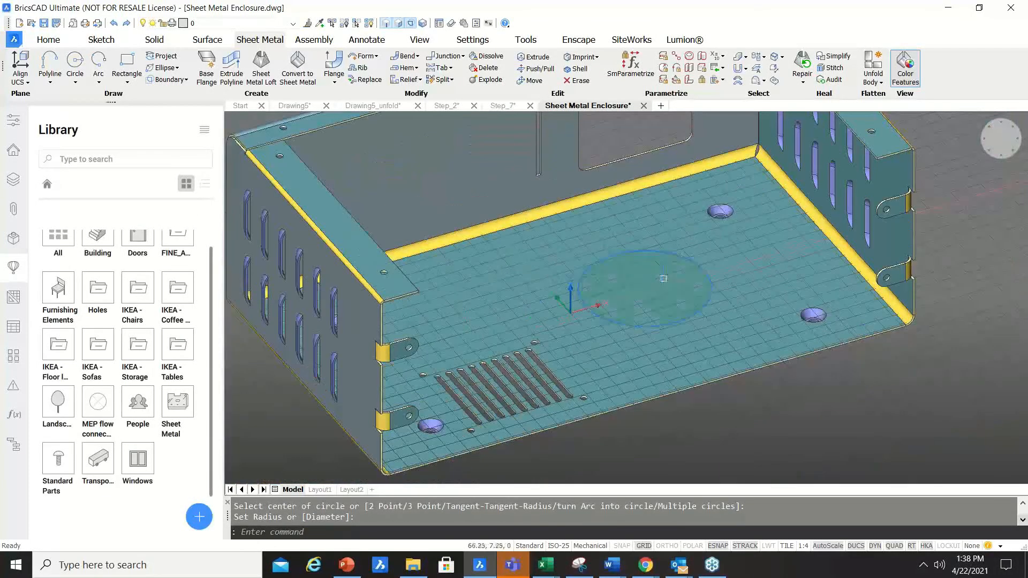
scroll(663, 279, up, 2)
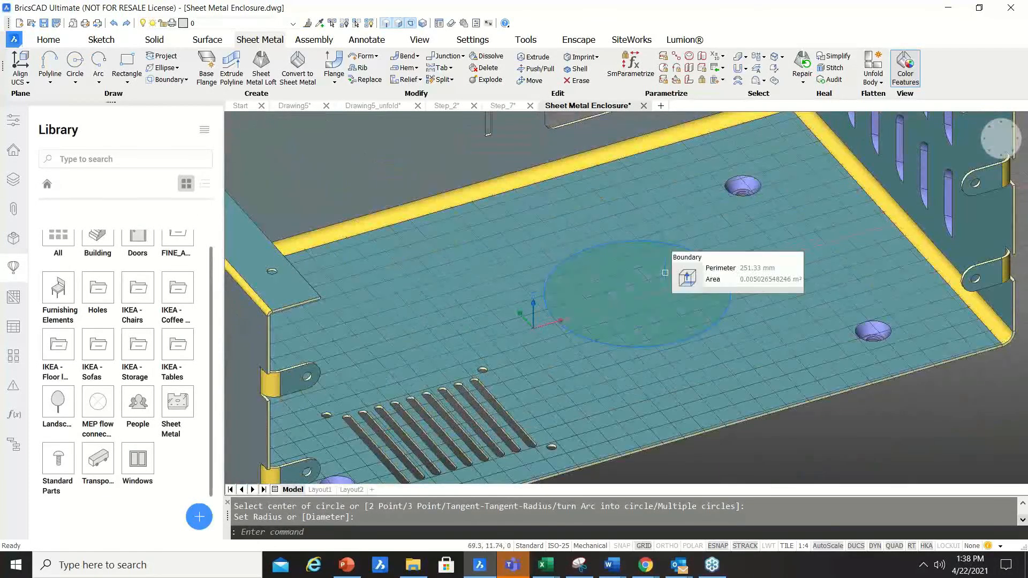
Create a rib on the base flange along the circle, with a profile radius of 1.
click(361, 68)
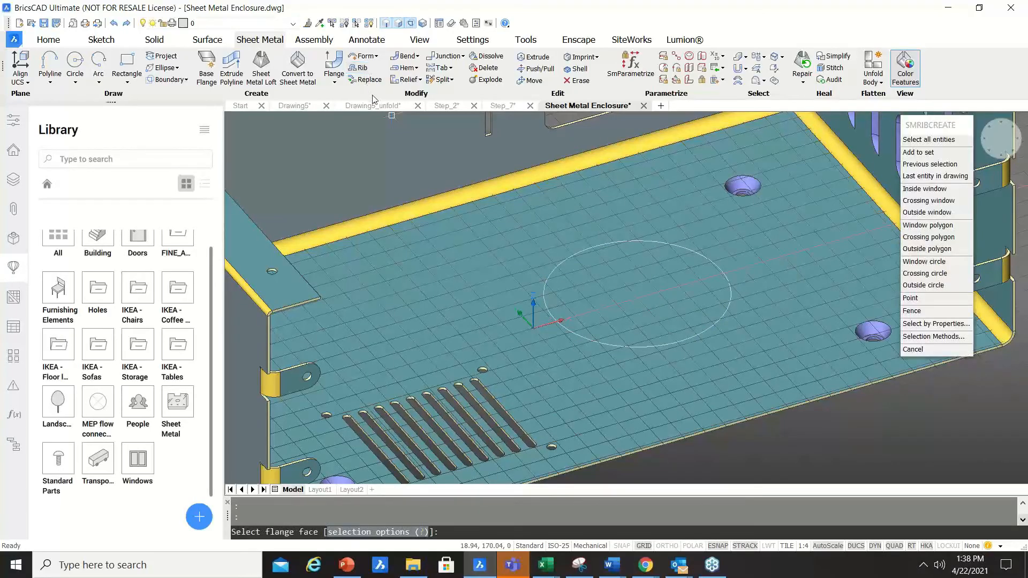
scroll(569, 239, up, 2)
click(622, 278)
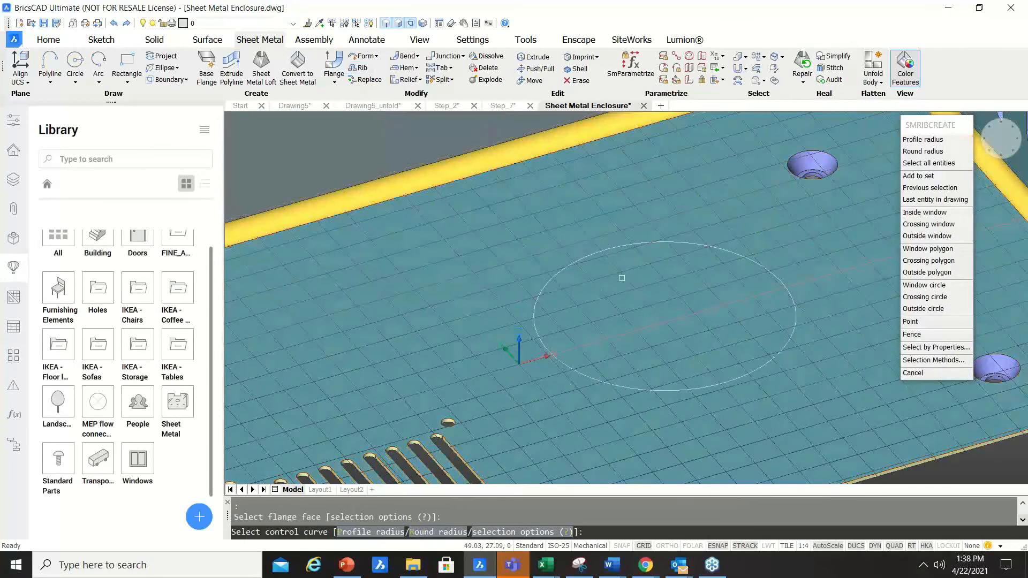
click(615, 245)
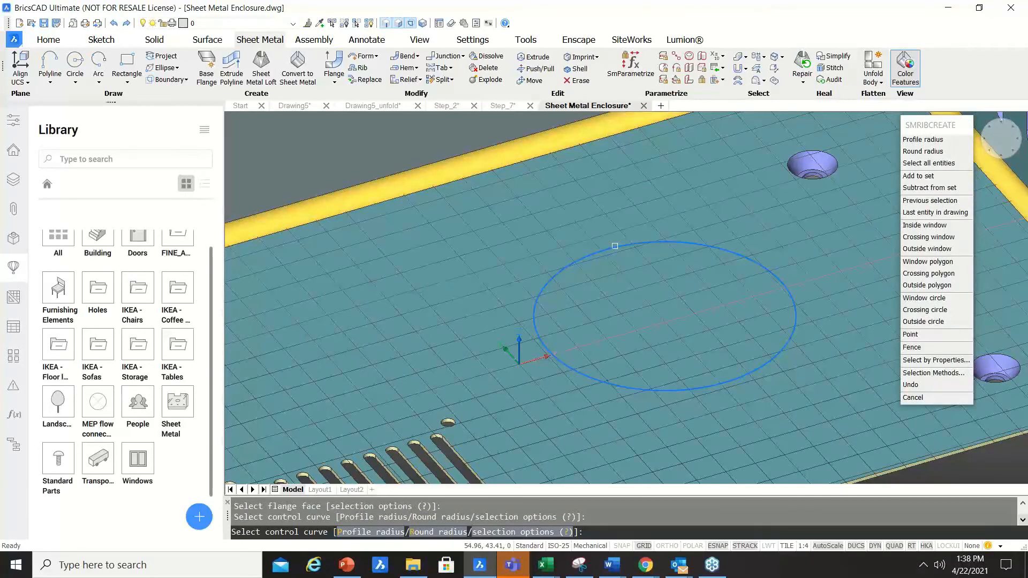
click(623, 244)
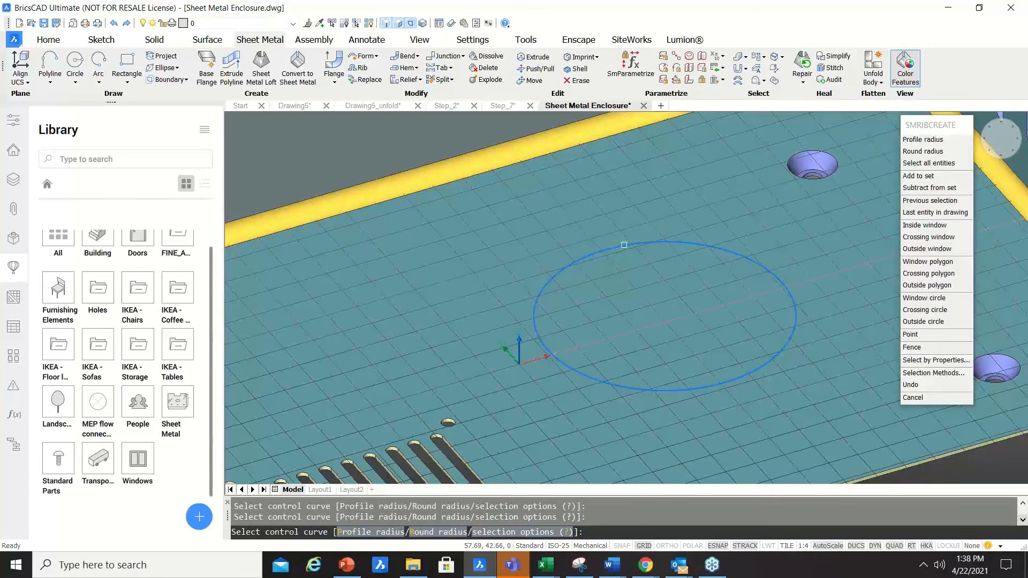
click(354, 532)
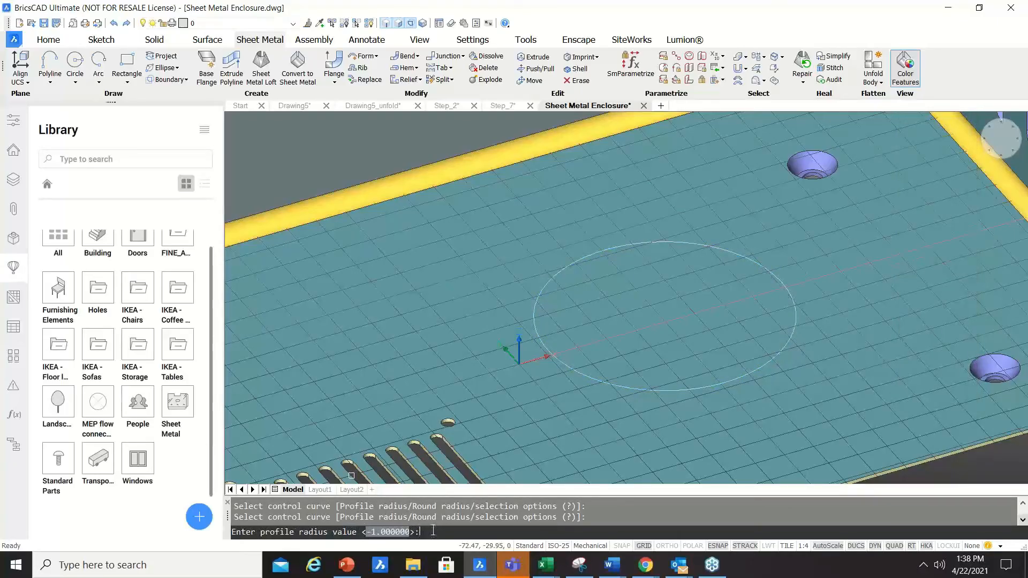
text(1)
key(Return)
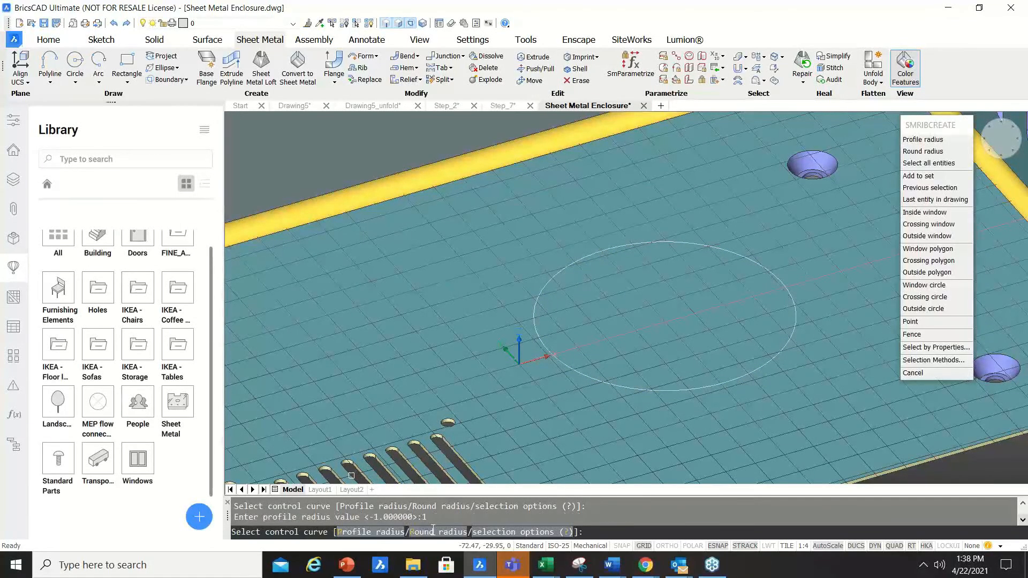
click(600, 379)
key(Return)
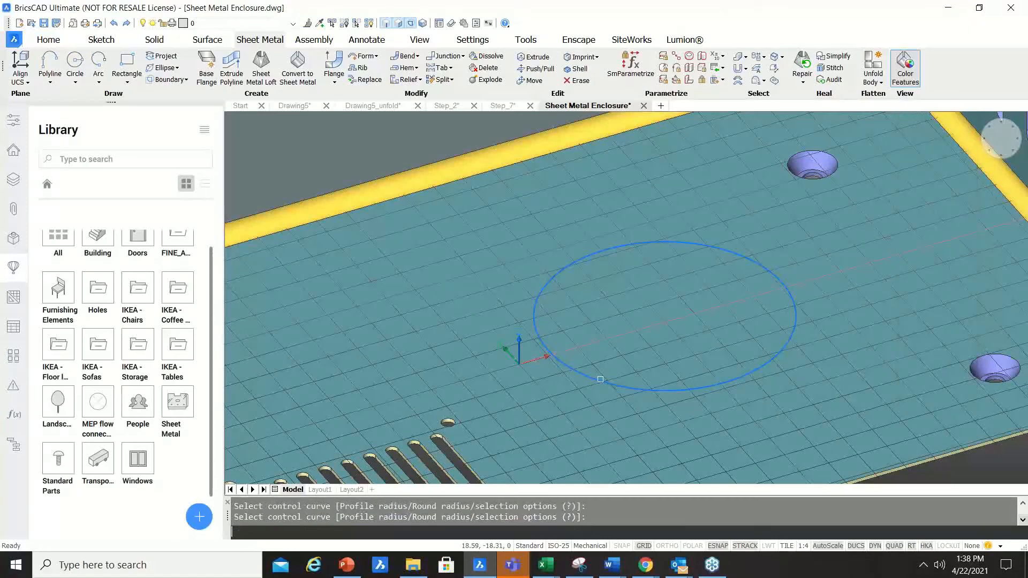
key(Escape)
scroll(831, 261, up, 2)
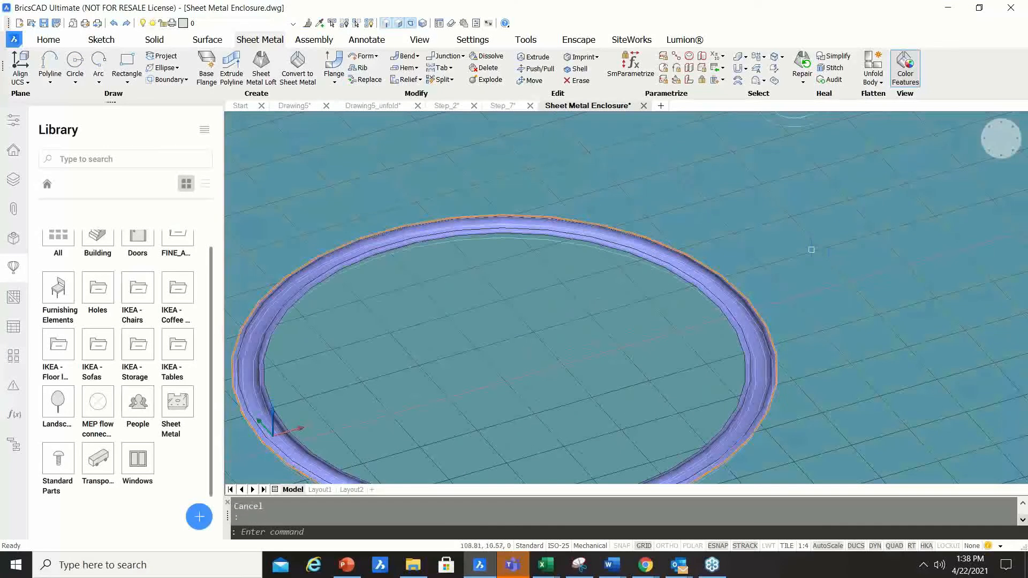
scroll(753, 231, down, 1)
mouse_move(740, 249)
shift+middle_down()
mouse_move(741, 296)
mouse_move(592, 243)
mouse_move(686, 245)
mouse_move(724, 258)
mouse_move(730, 275)
mouse_move(742, 259)
shift+middle_up()
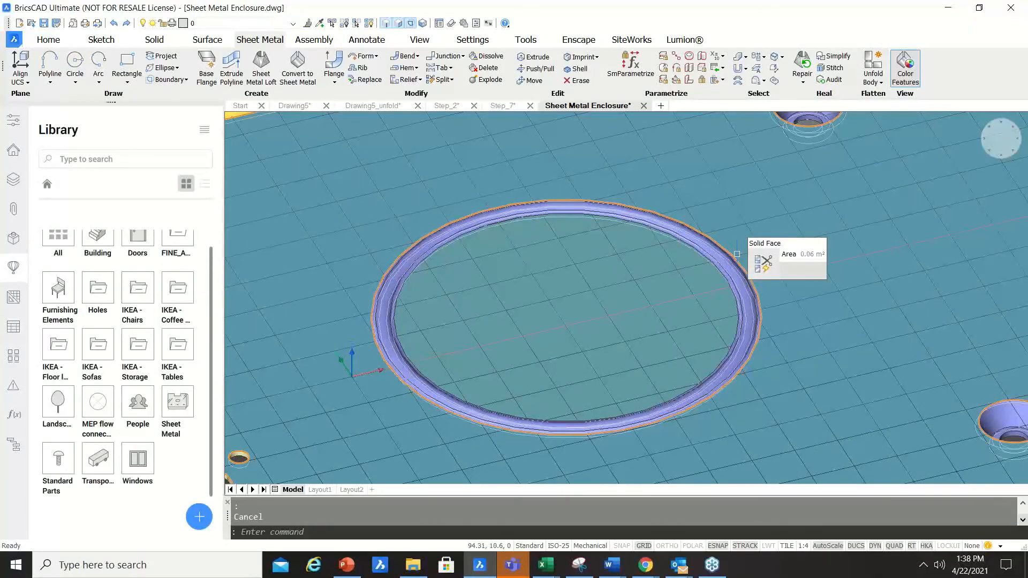
scroll(668, 232, down, 3)
scroll(504, 238, up, 2)
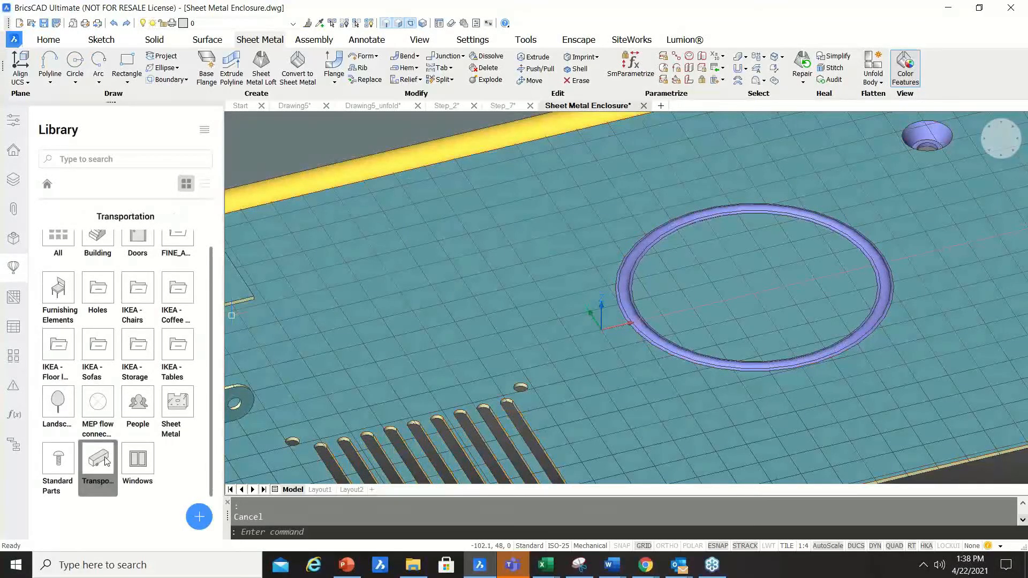
Insert the Dimple form feature from the library's Sheet Metal Form Features folder on the base, between the vent slots and the rear wall.
scroll(103, 452, down, 1)
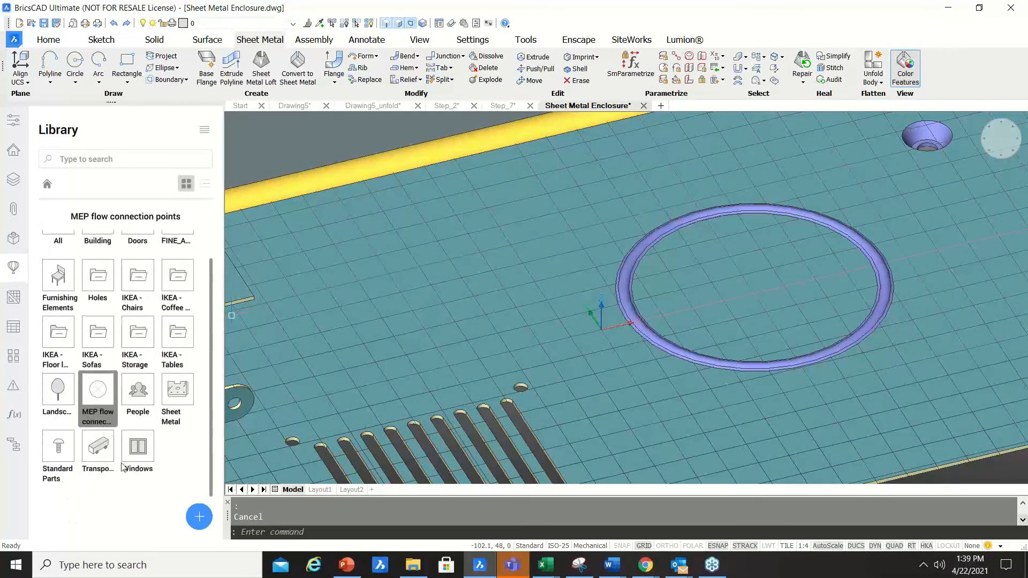
scroll(109, 435, up, 1)
click(179, 412)
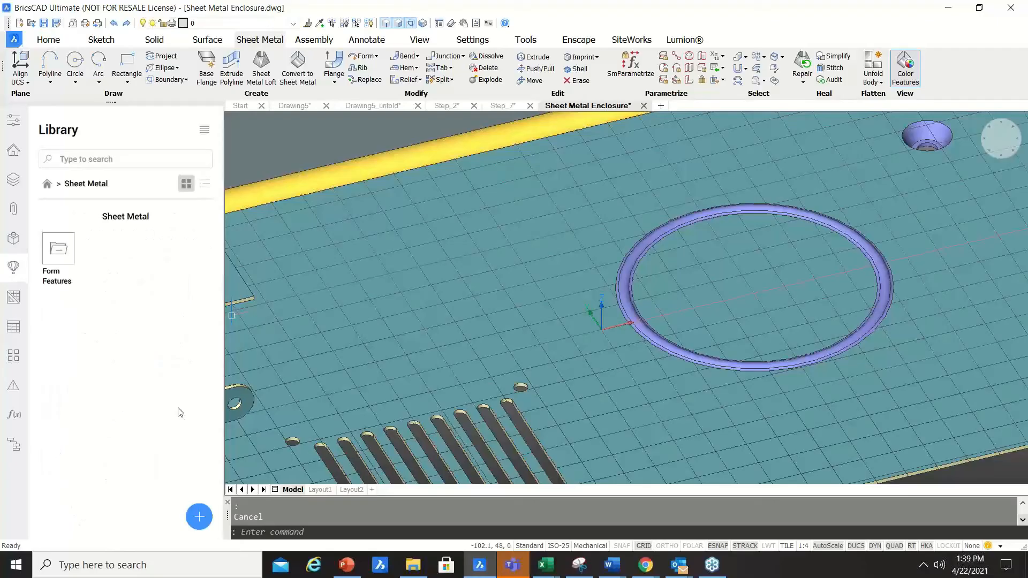
click(63, 256)
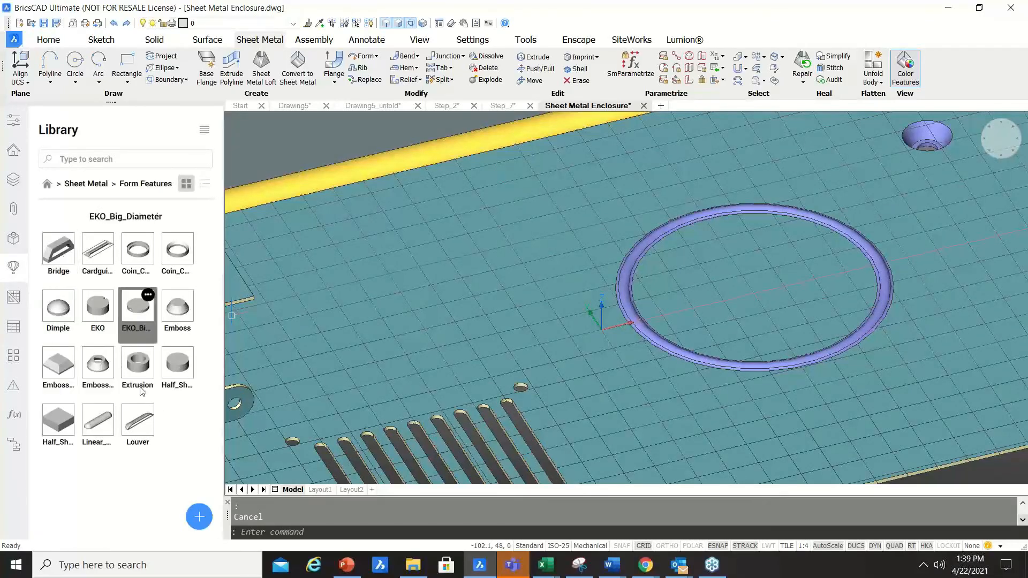
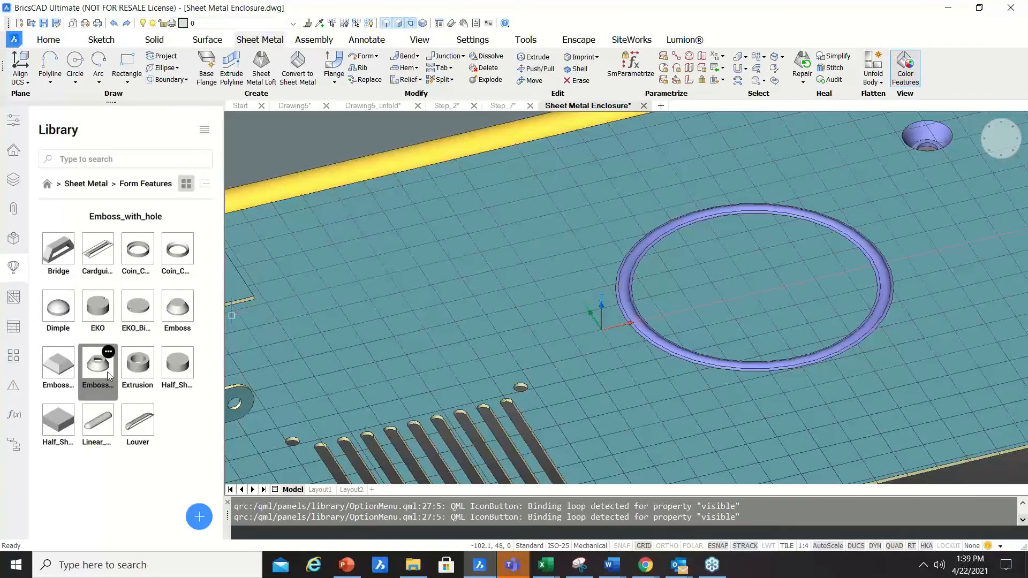
click(58, 310)
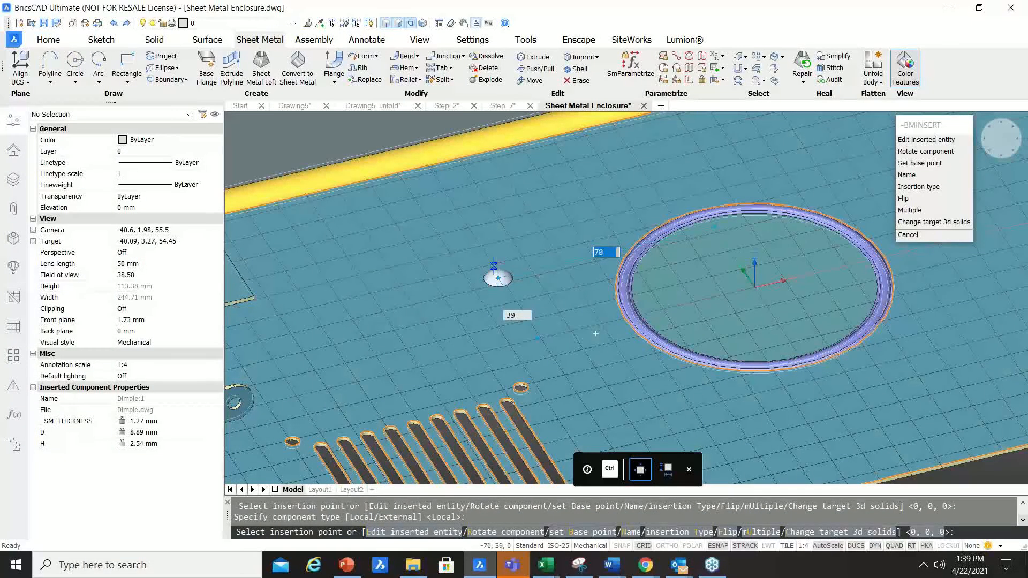
scroll(496, 273, up, 5)
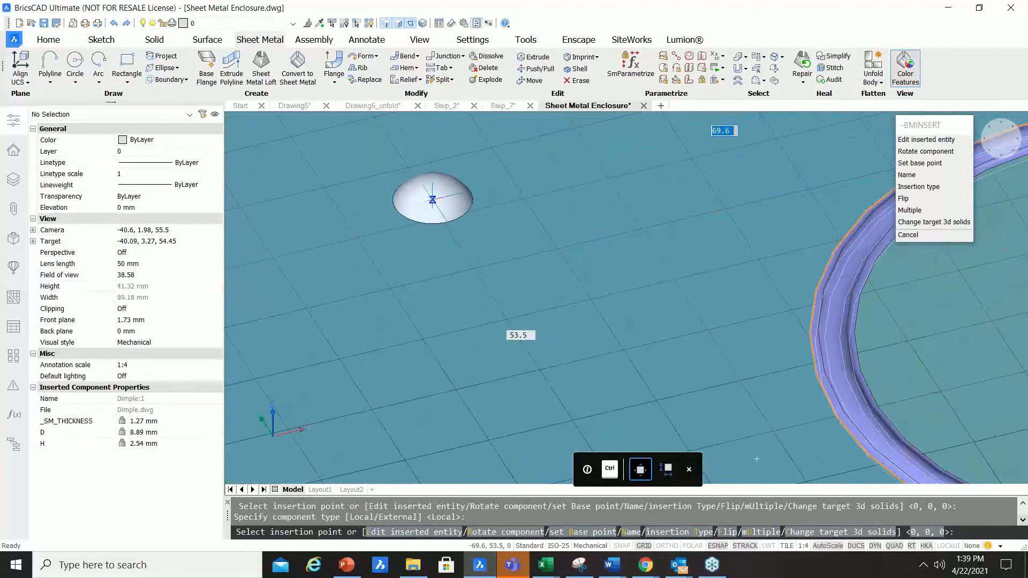
click(433, 199)
scroll(551, 235, down, 3)
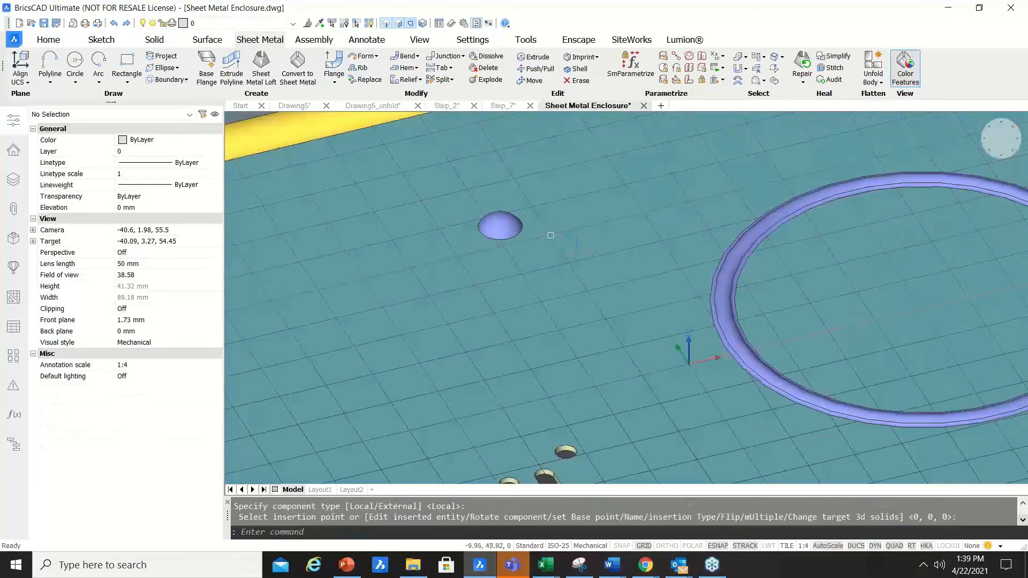
Inspect the inserted dimple from above and from the underside of the base.
scroll(535, 239, up, 2)
scroll(518, 246, down, 5)
scroll(520, 241, up, 3)
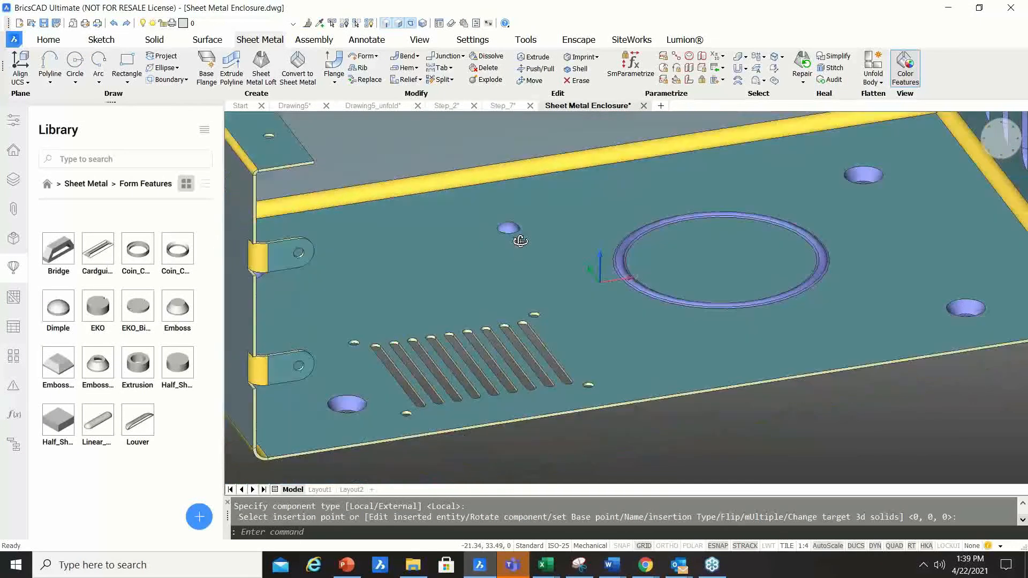
shift+middle_drag(521, 241, 491, 229)
scroll(530, 320, up, 5)
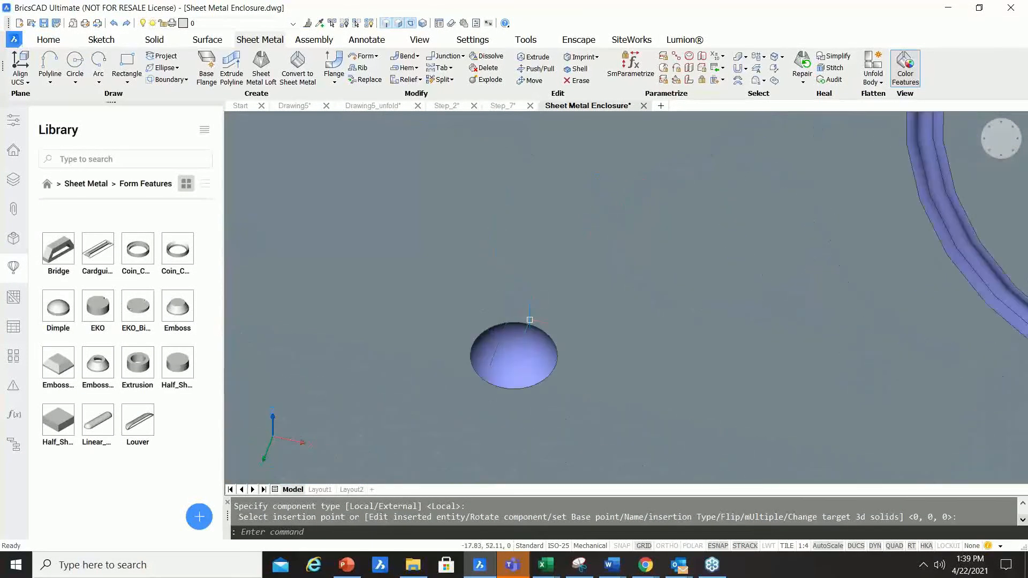
scroll(401, 340, down, 3)
shift+middle_drag(425, 339, 423, 182)
scroll(502, 217, down, 5)
scroll(502, 217, up, 1)
scroll(435, 335, up, 5)
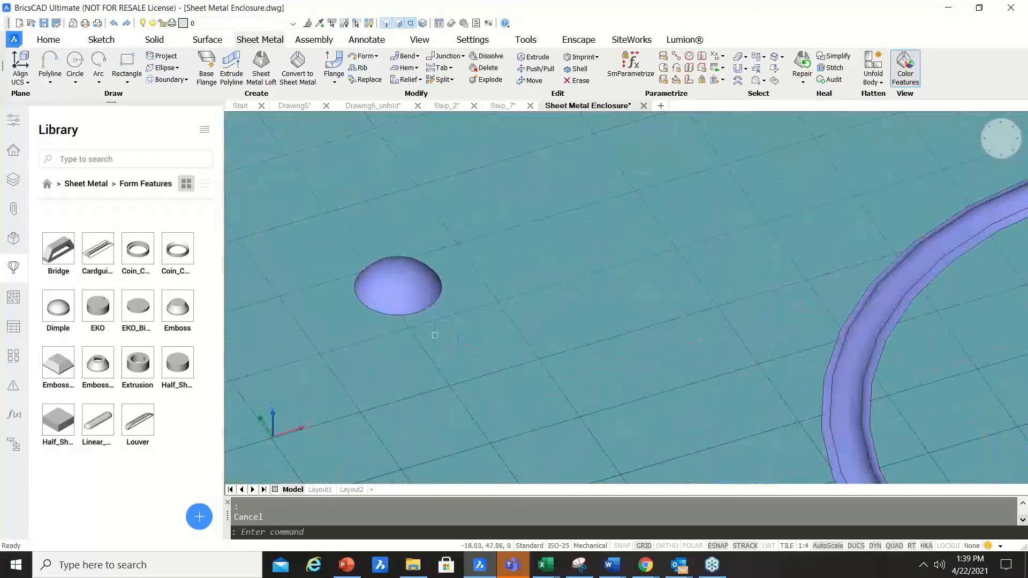
Examine the form parameters of the dimple and the first embossed hole in the enclosure's feature tree.
mouse_move(416, 291)
click(14, 242)
scroll(88, 268, down, 7)
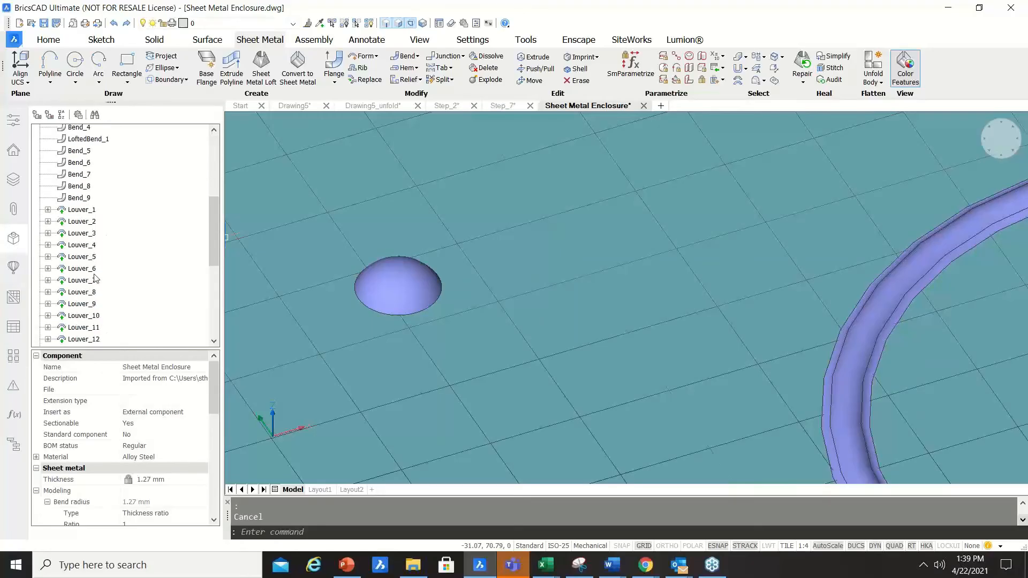
scroll(92, 280, down, 3)
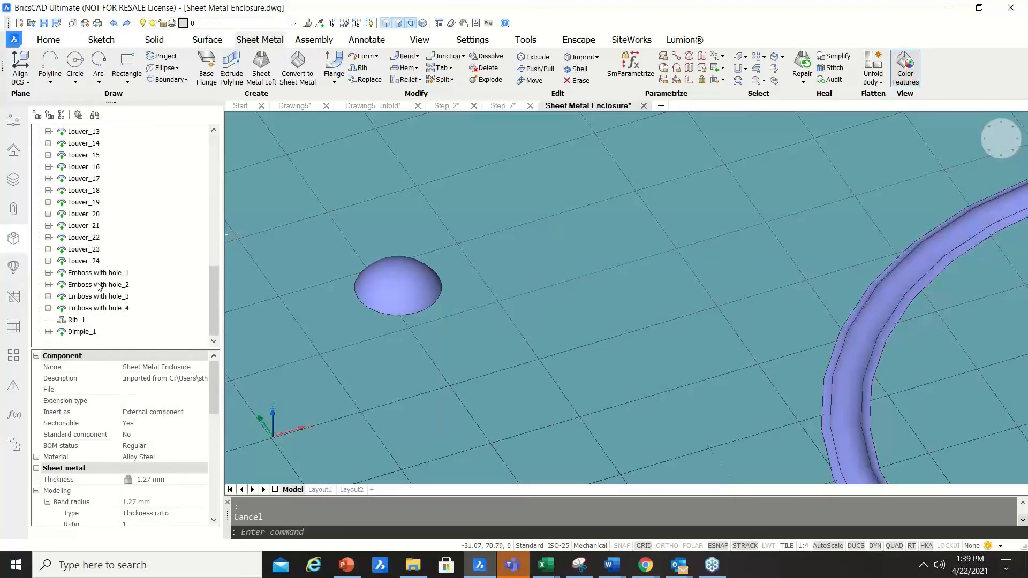
click(85, 333)
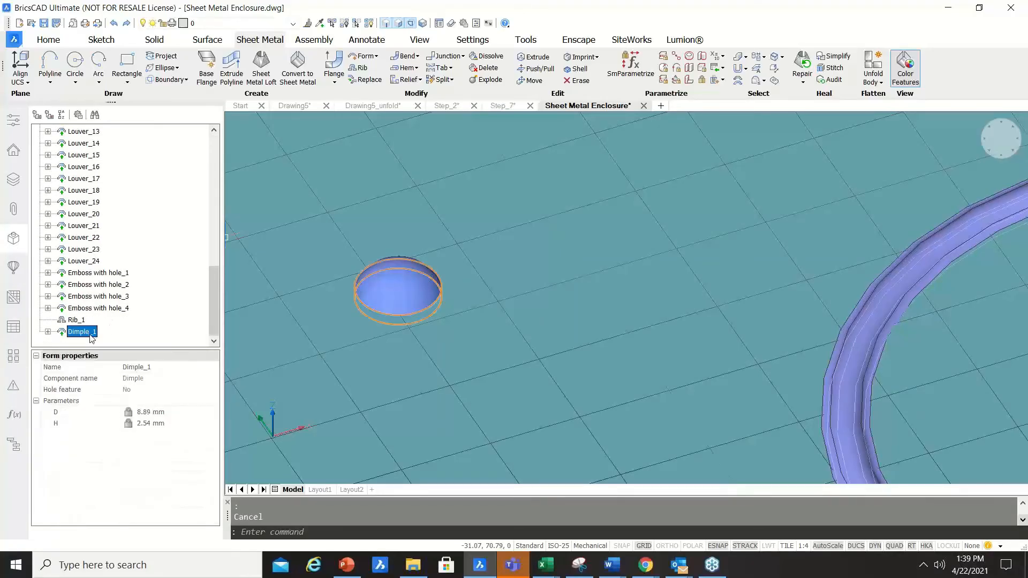
click(99, 275)
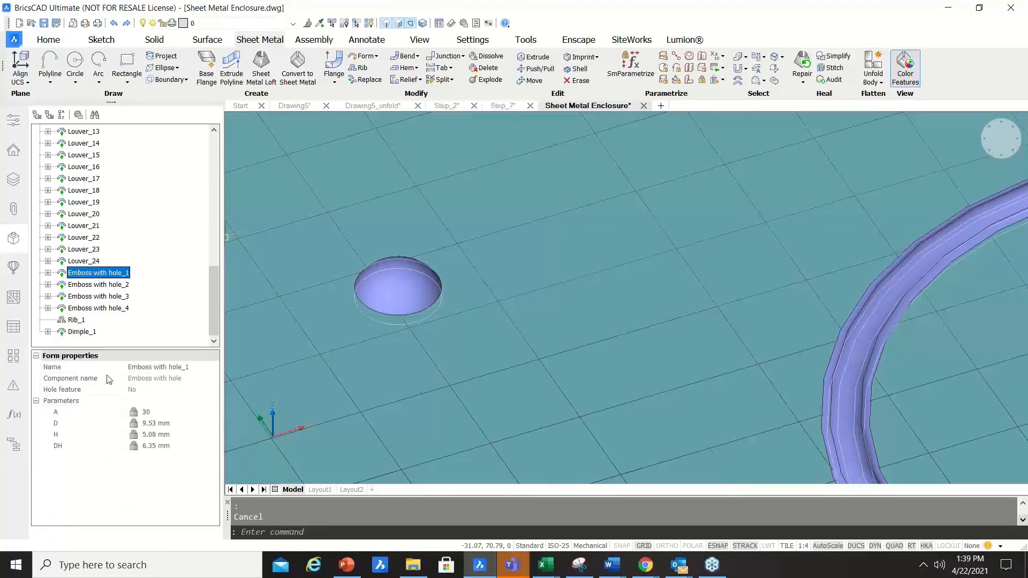
Try diameters of 12 mm and 18 mm for the dimple on the base.
click(75, 333)
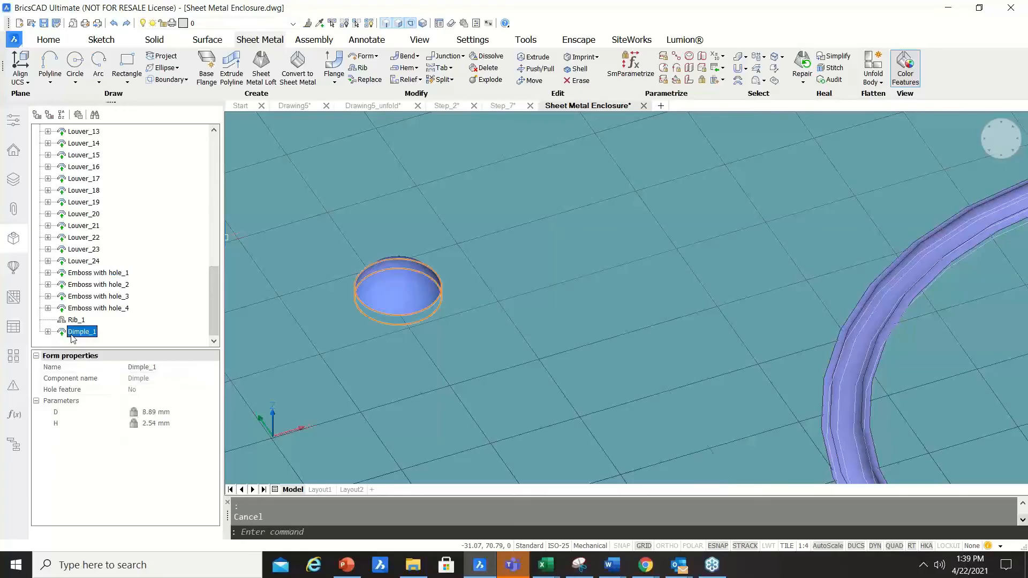
click(170, 423)
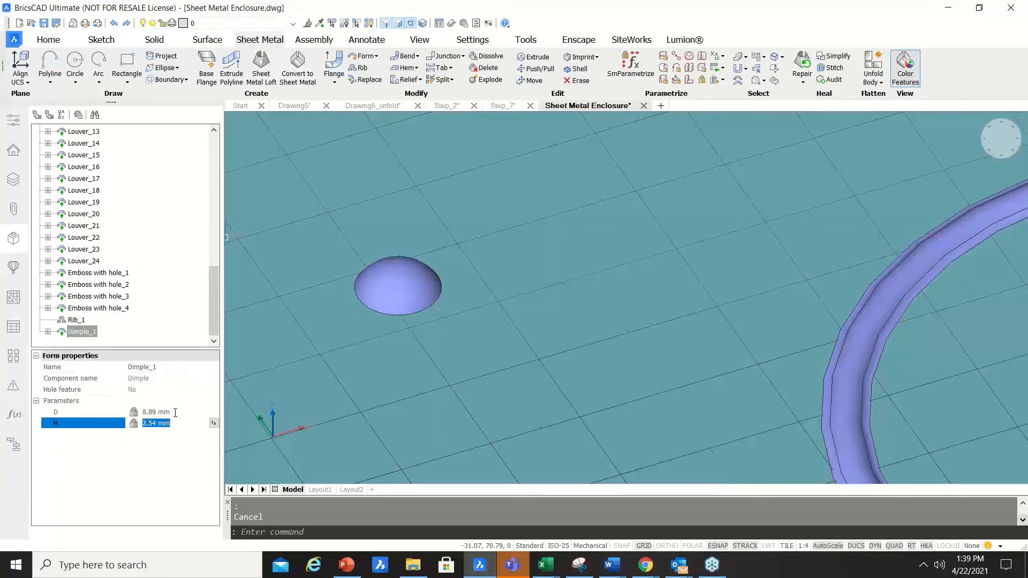
click(175, 413)
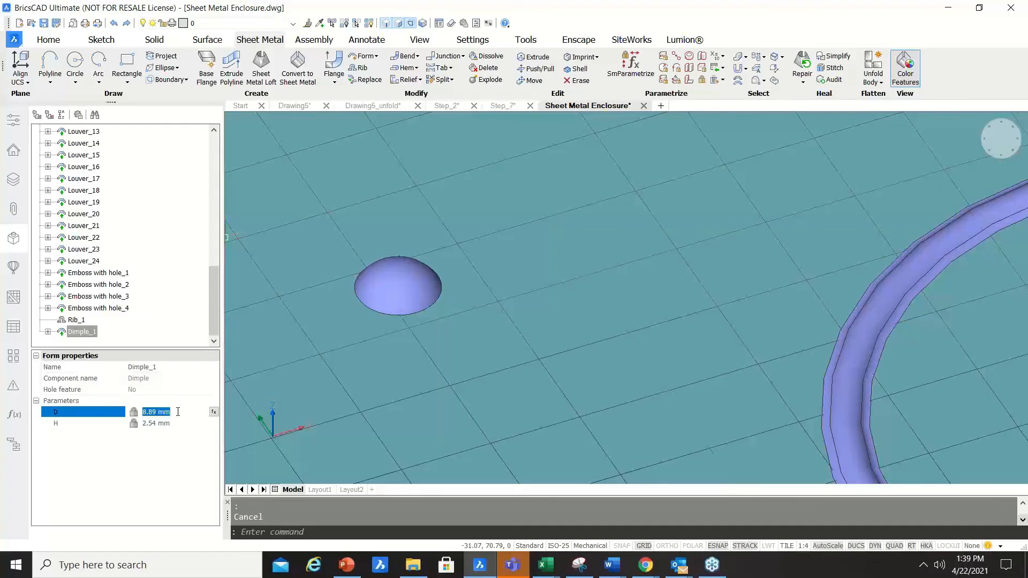
text(12)
key(Return)
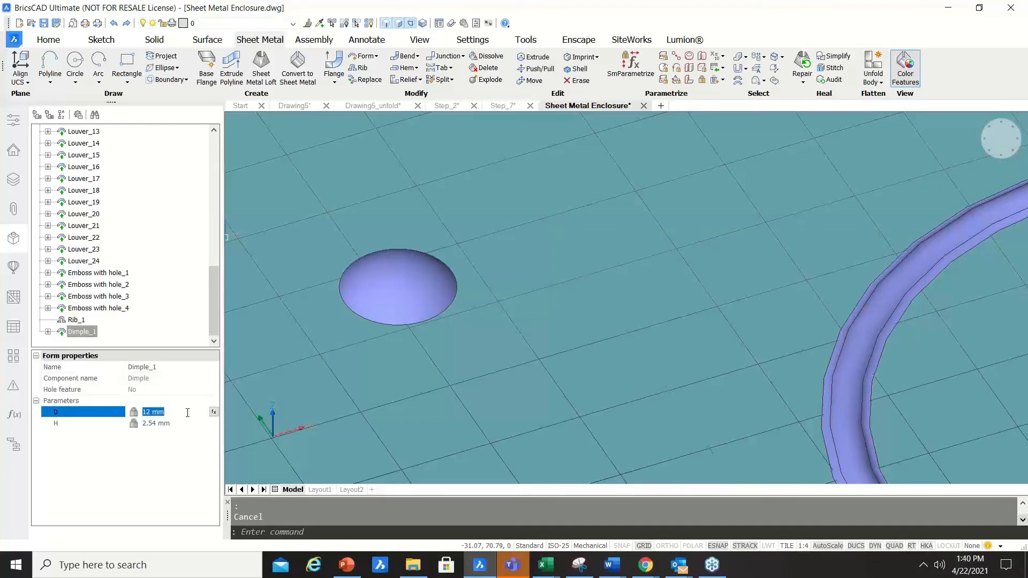
text(18)
key(Return)
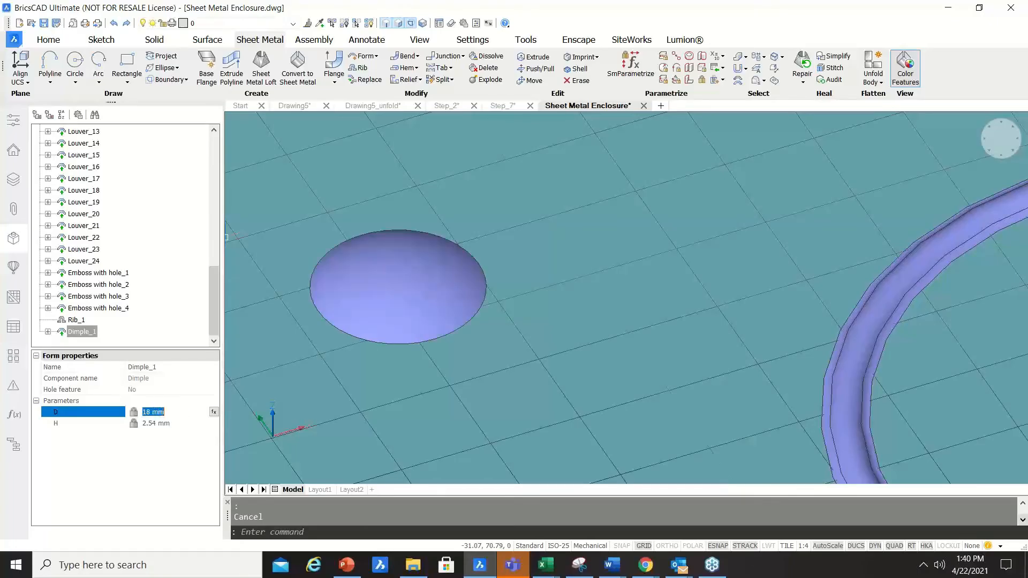
Set the dimple's diameter parameter D to 9 mm.
text(9)
key(Return)
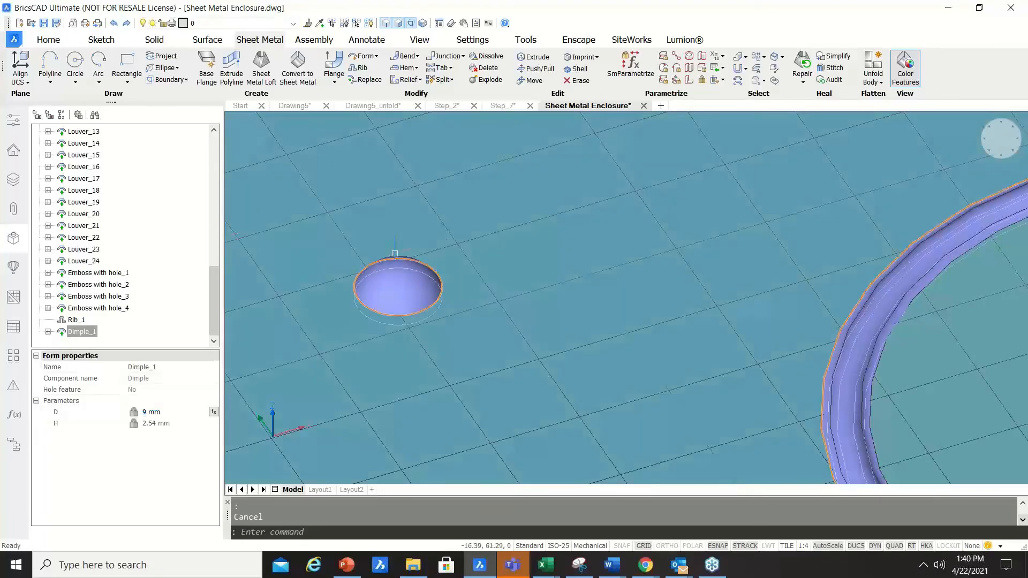
mouse_move(402, 255)
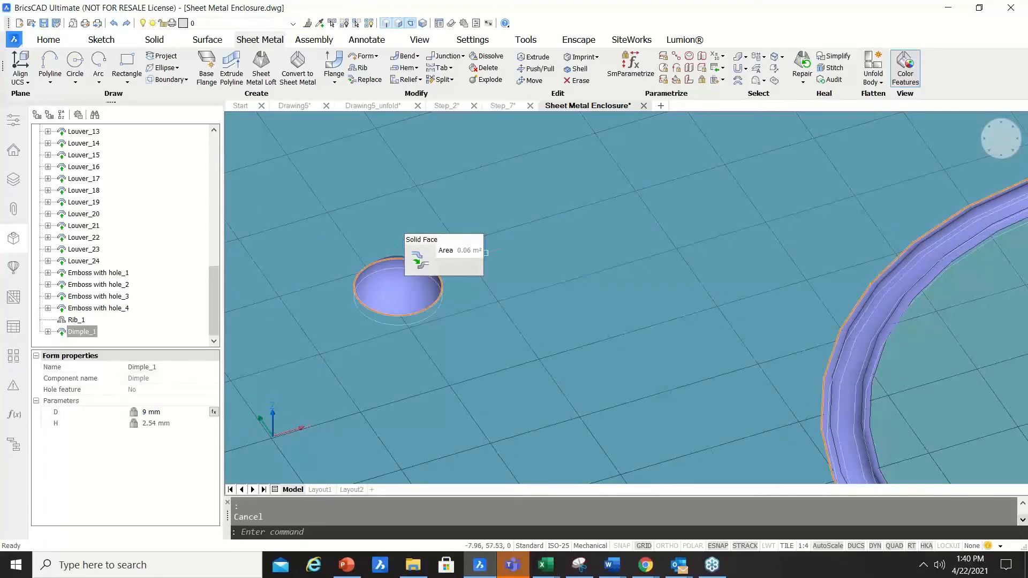
Unfold the enclosure body starting from its base flange, place the flat pattern beside the folded part and keep it.
scroll(500, 248, down, 5)
scroll(500, 248, down, 8)
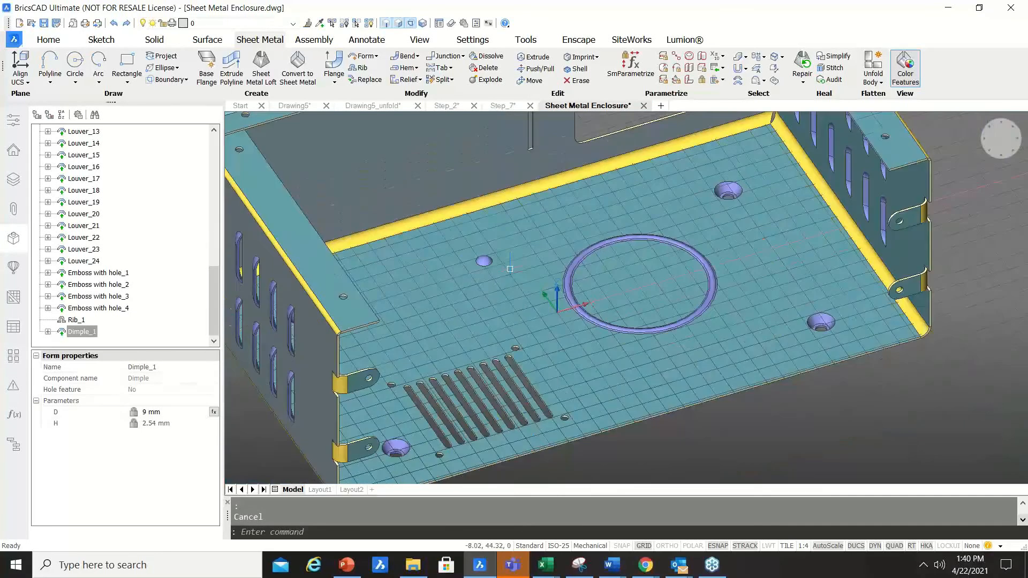
scroll(561, 297, down, 3)
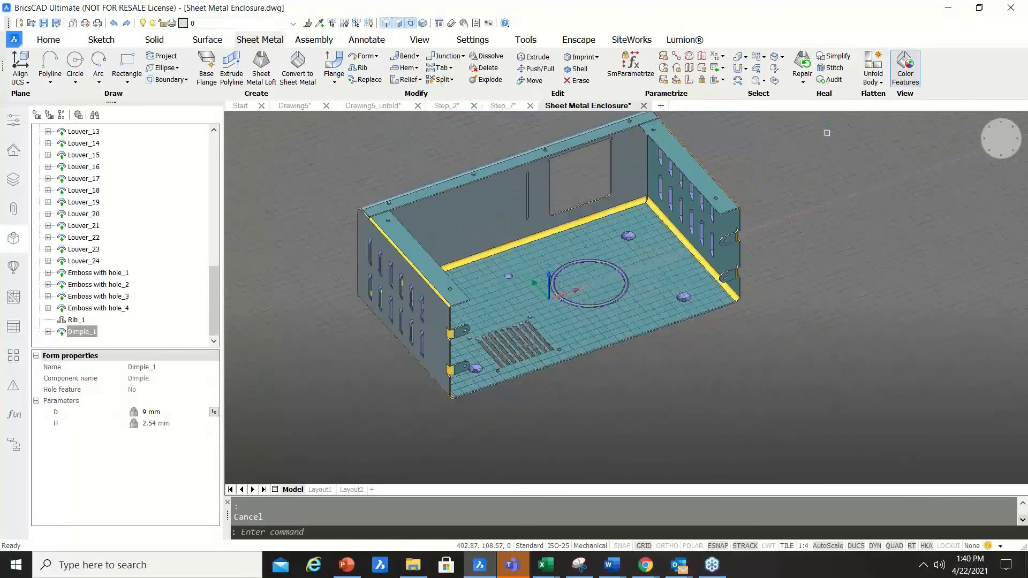
click(874, 81)
click(911, 100)
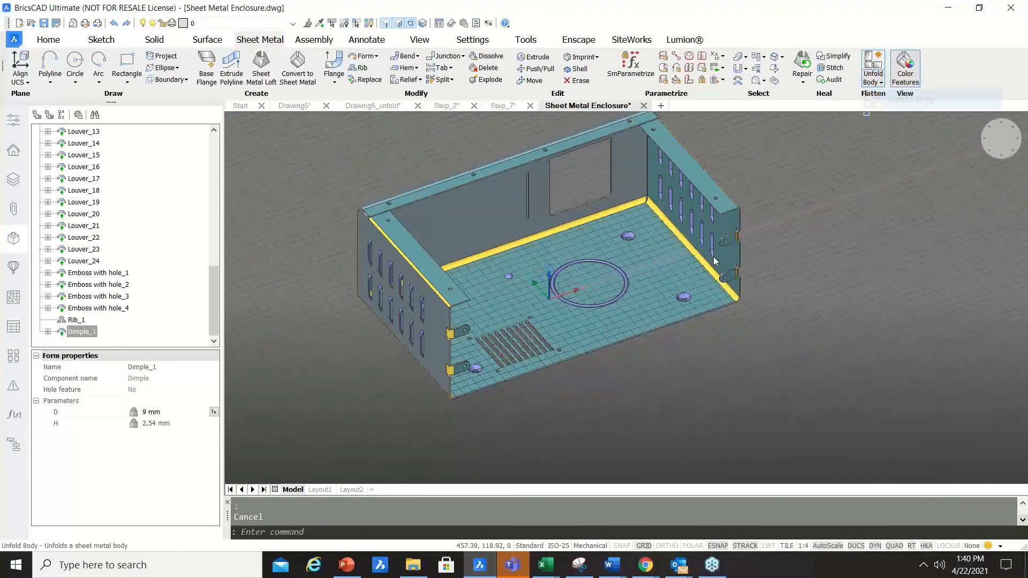
click(656, 297)
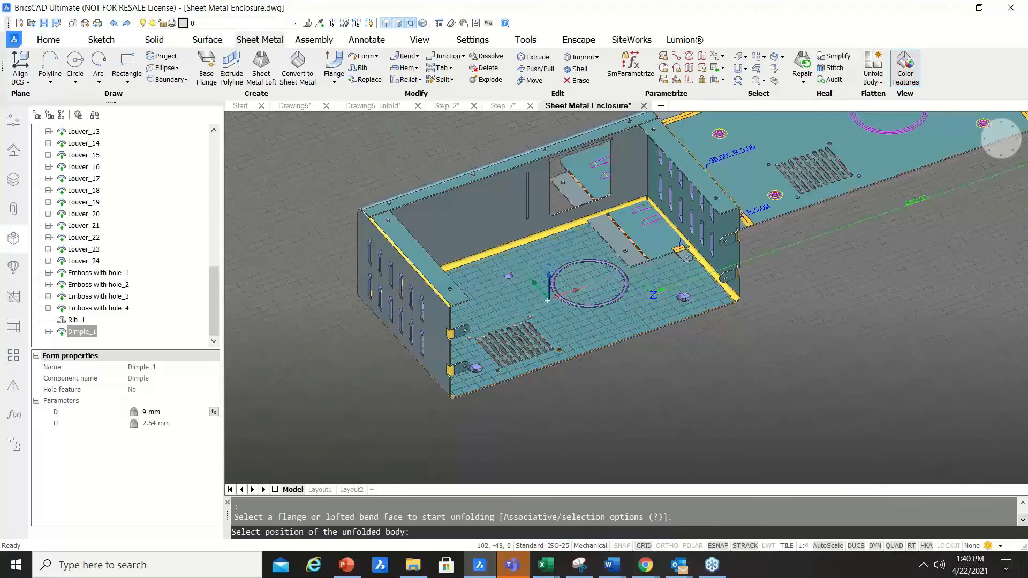
scroll(507, 349, down, 5)
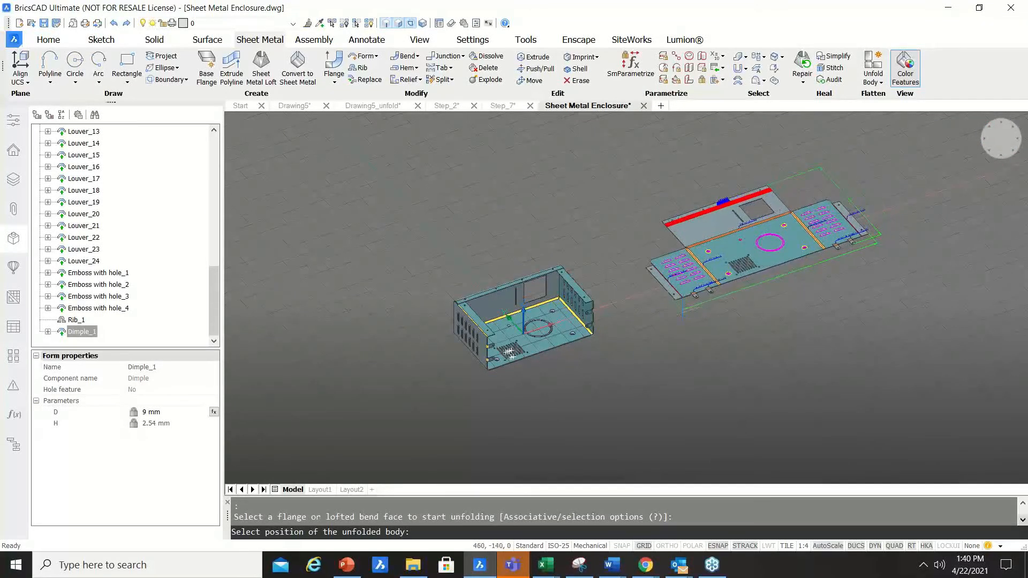
click(683, 313)
key(Return)
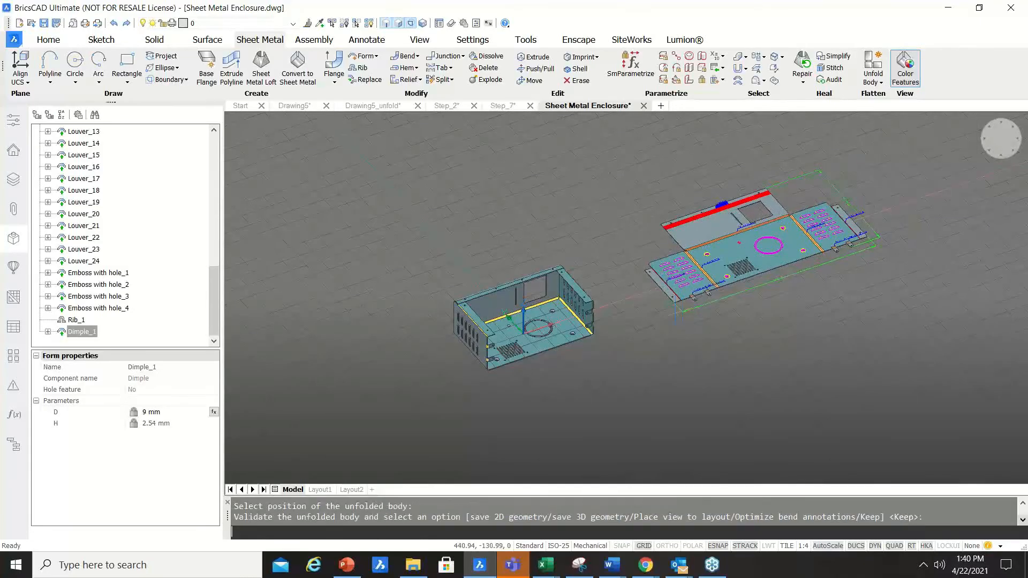
Examine the flat pattern's bend annotations and form feature outlines, and the available DXF and OSM export options.
scroll(824, 190, up, 5)
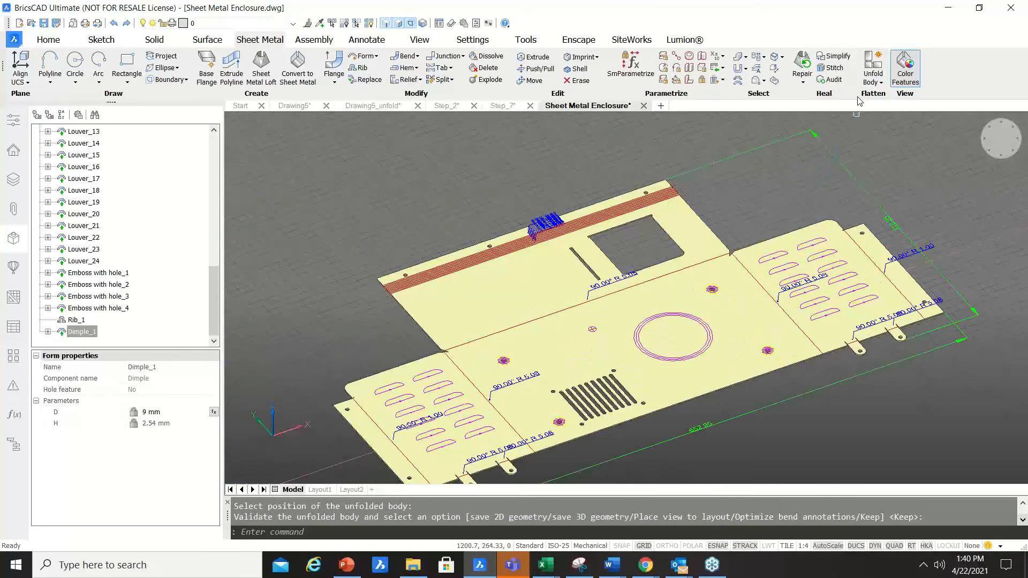
click(873, 75)
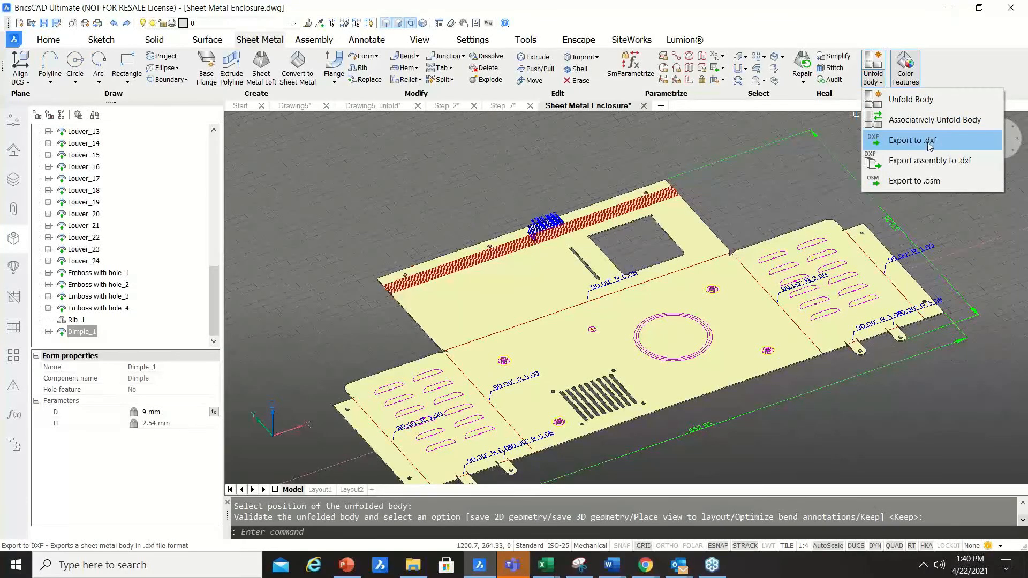
key(Escape)
key(Escape)
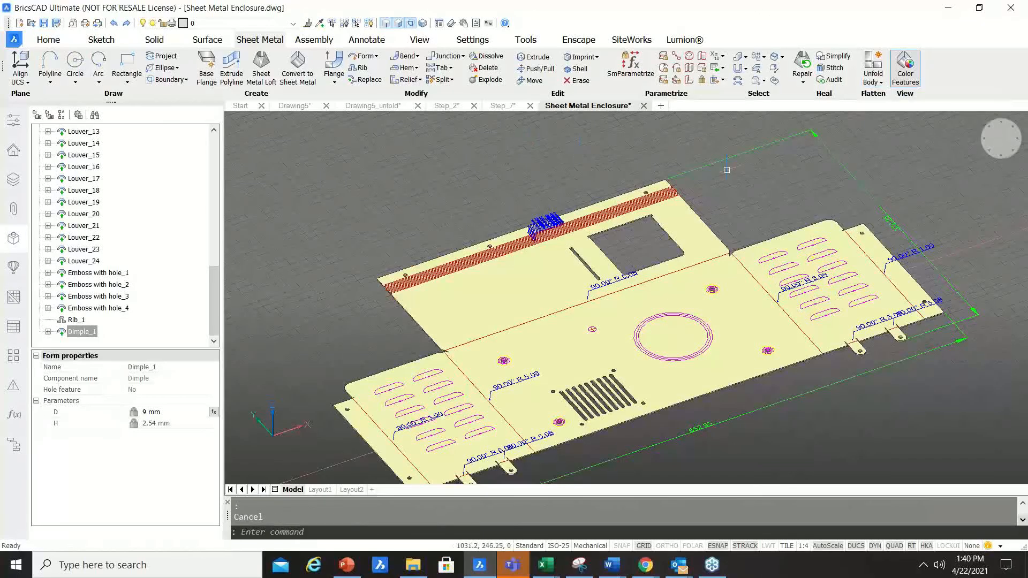
scroll(727, 170, down, 3)
scroll(726, 183, up, 1)
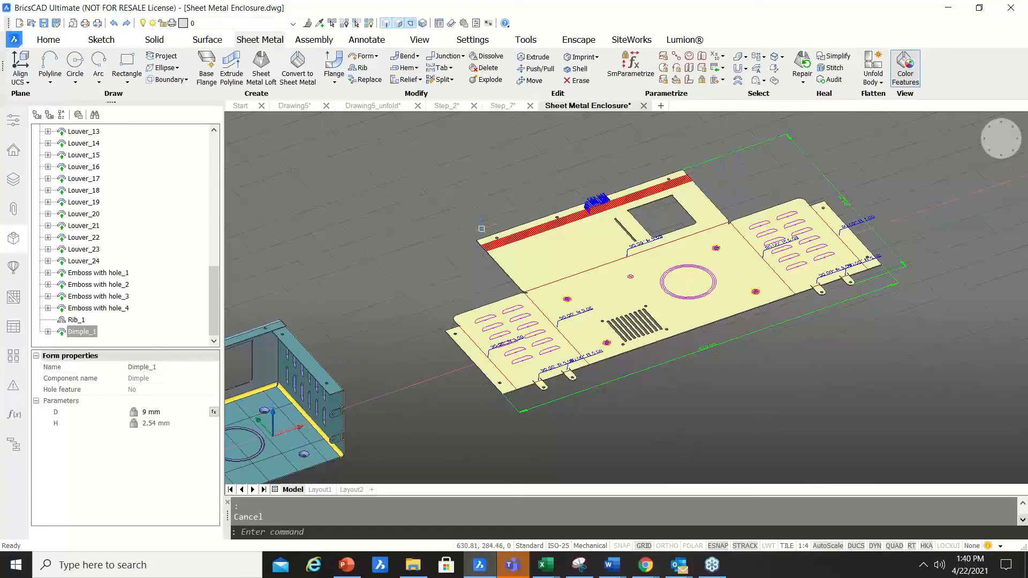
Create a new drawing from the Mechanical-mm template and draw a rectangle of about 190 by 200 mm in it.
click(239, 107)
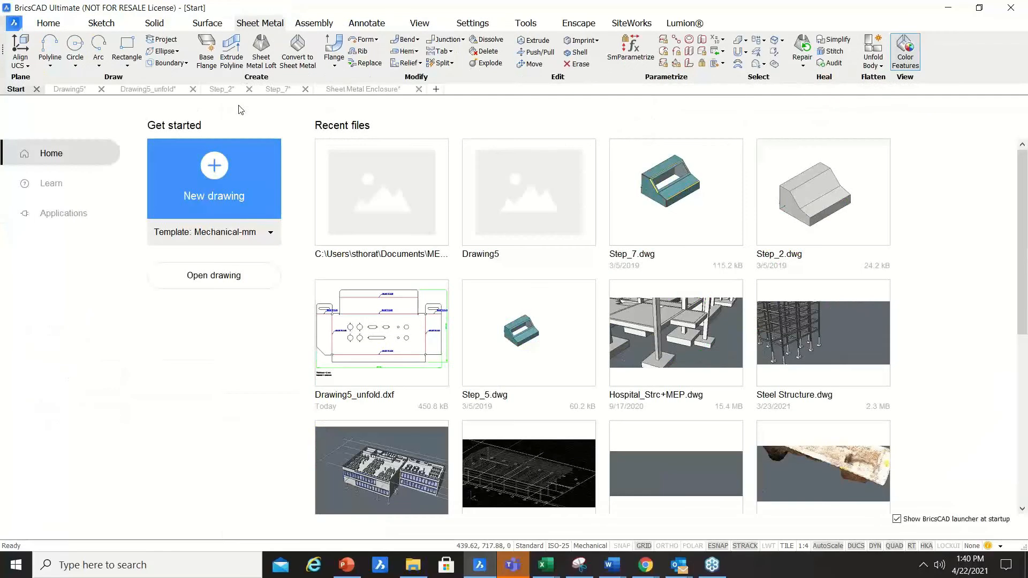
click(225, 183)
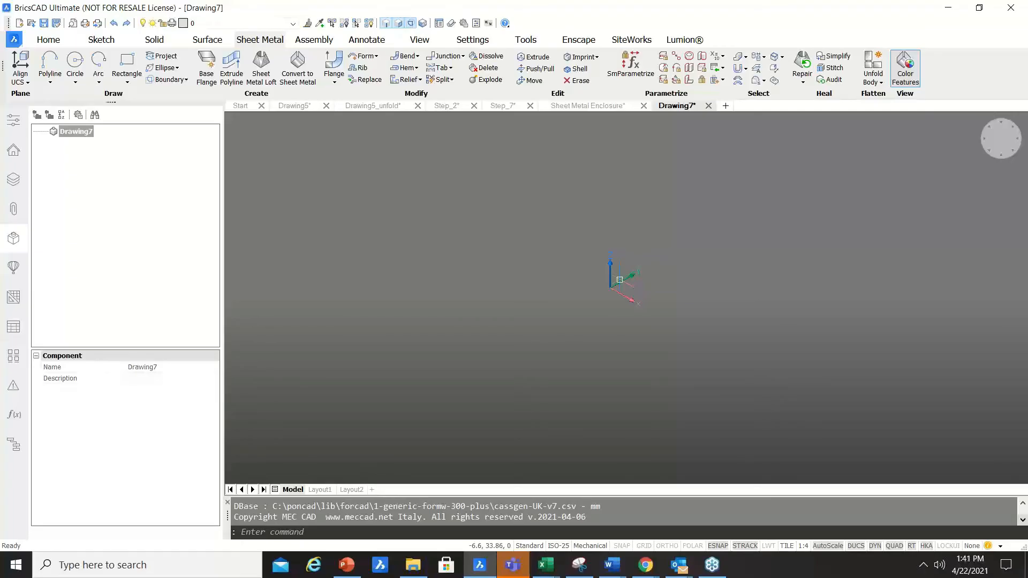
text(REC)
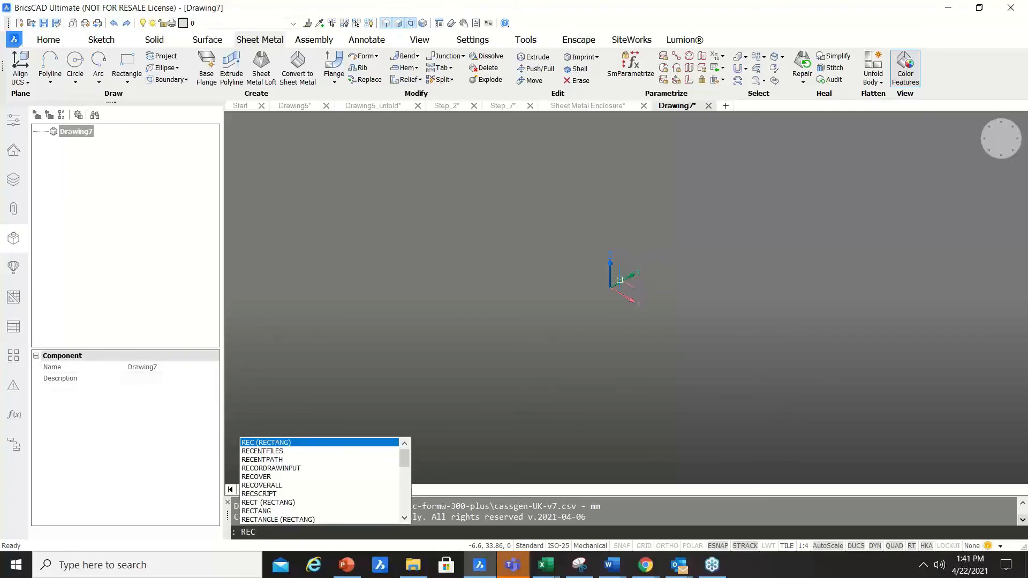
key(Return)
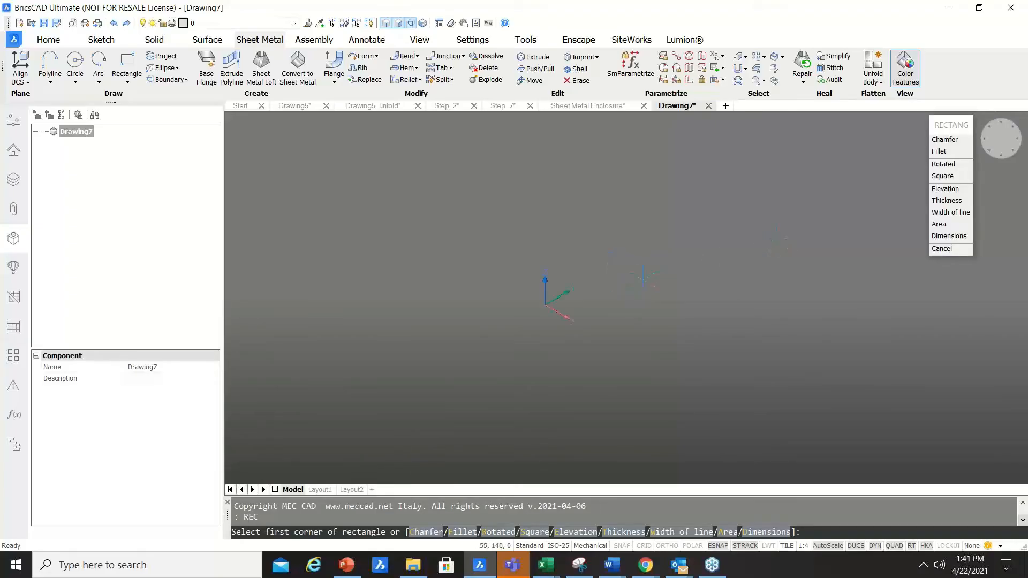
click(606, 300)
scroll(561, 309, down, 3)
scroll(755, 305, up, 1)
scroll(757, 305, up, 1)
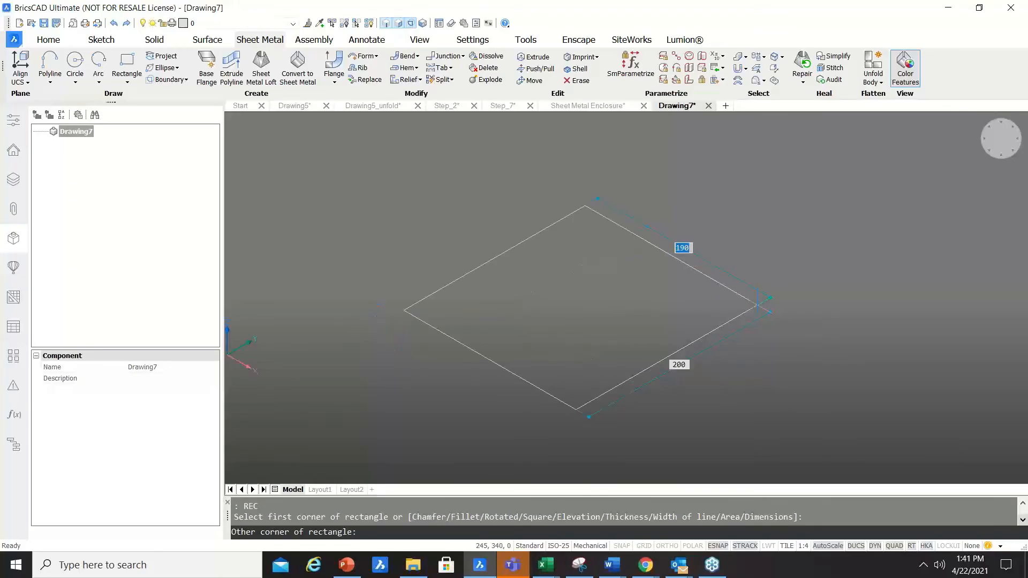
click(757, 305)
Draw a circle with a 100 mm radius at the centre of the rectangle.
text(c)
key(Return)
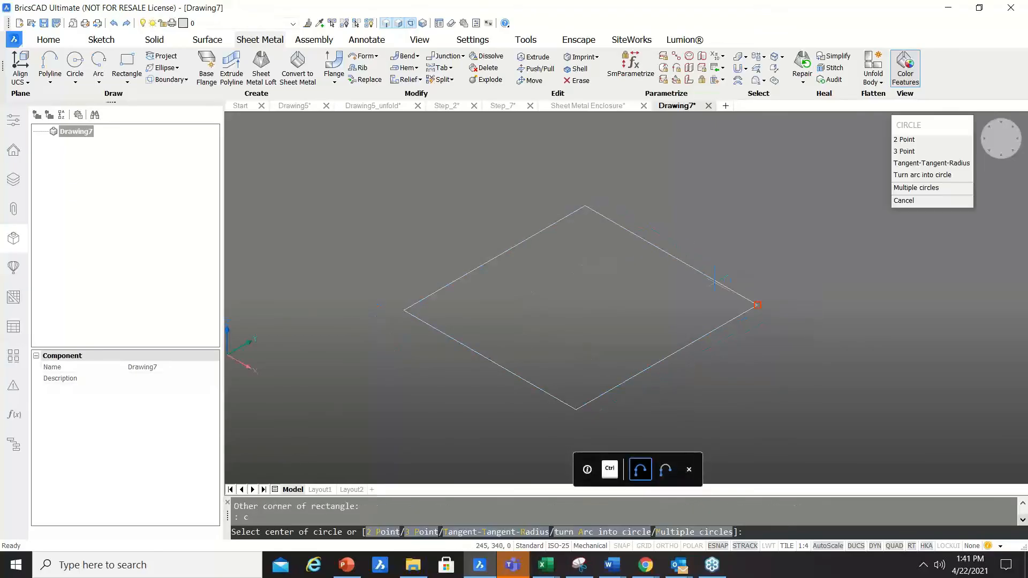
click(581, 304)
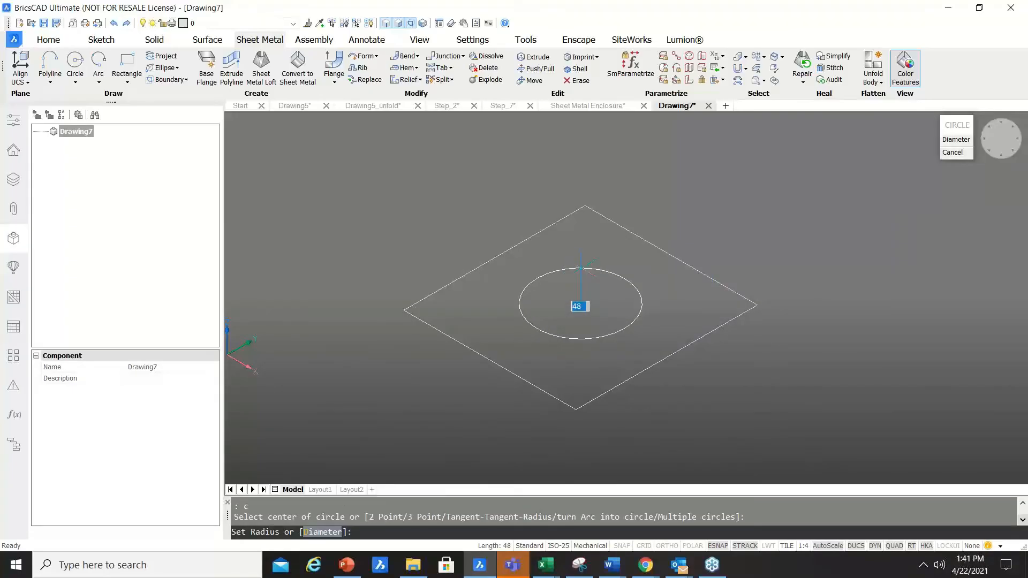
text(100)
key(Return)
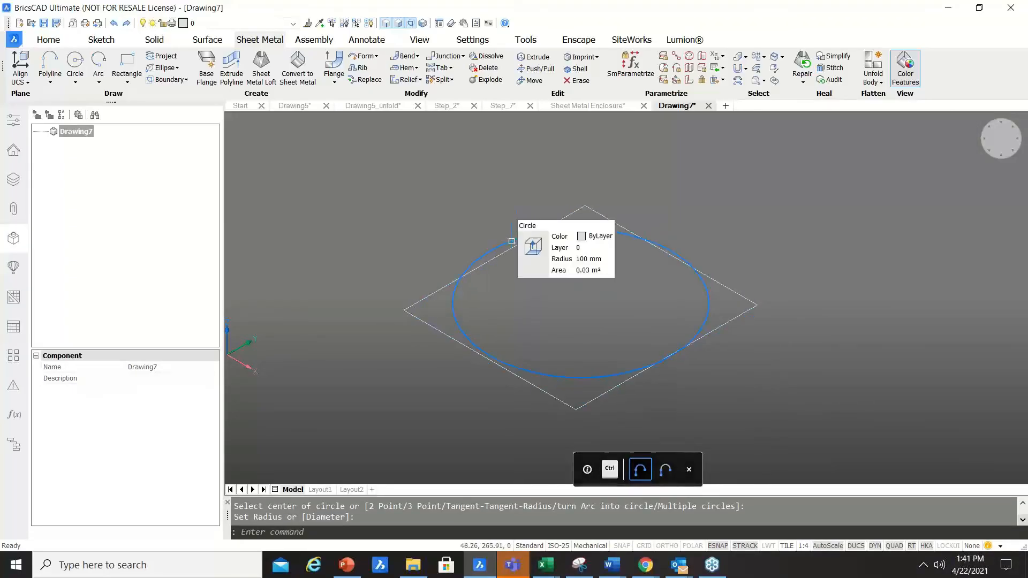
Stretch the circle inward by its grip to a radius of about 60 mm.
click(493, 248)
click(491, 250)
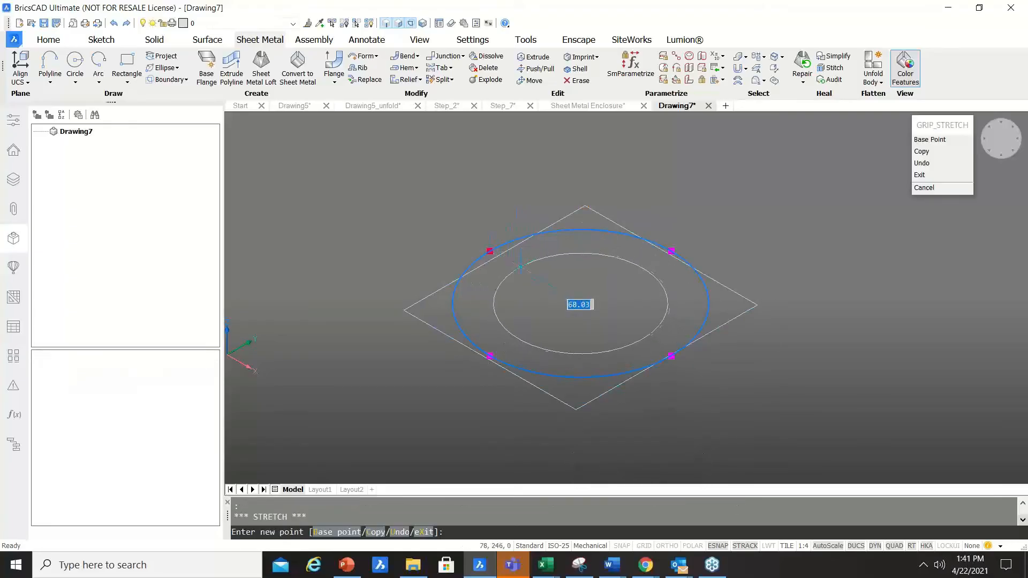
click(527, 271)
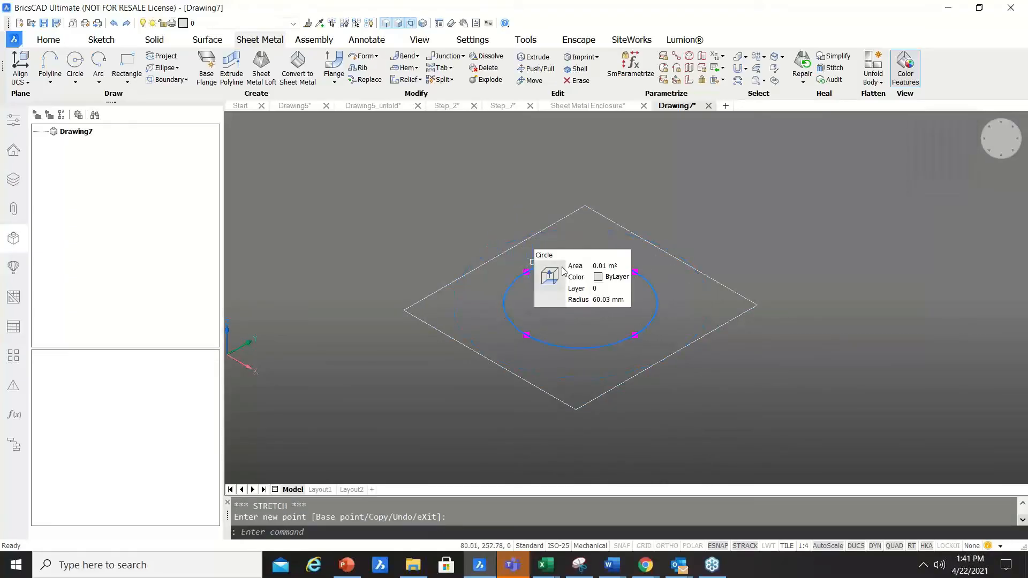
Move the circle 200 mm straight up above the rectangle with ortho mode on.
text(m)
key(Return)
click(581, 304)
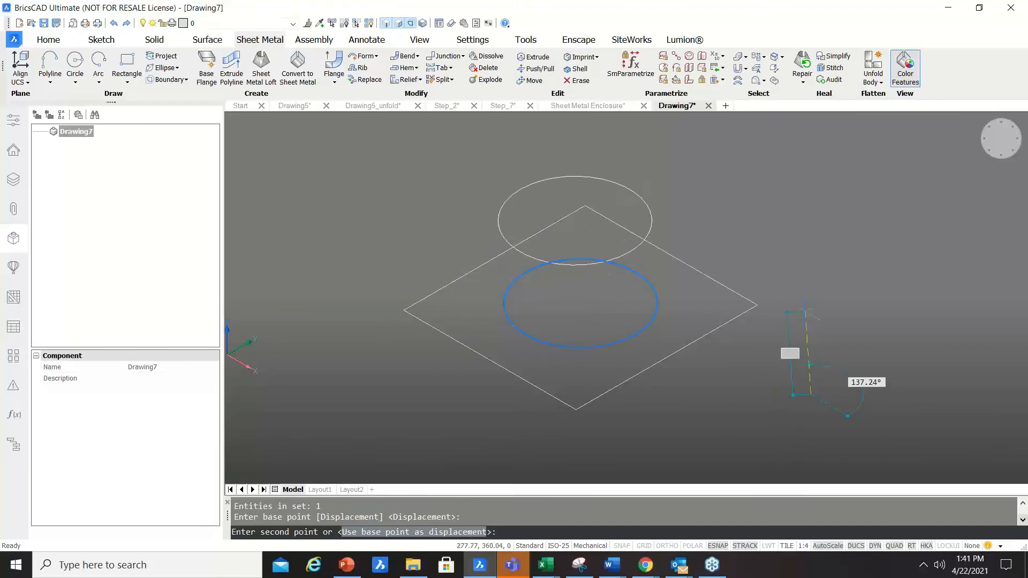
key(F8)
scroll(809, 358, down, 2)
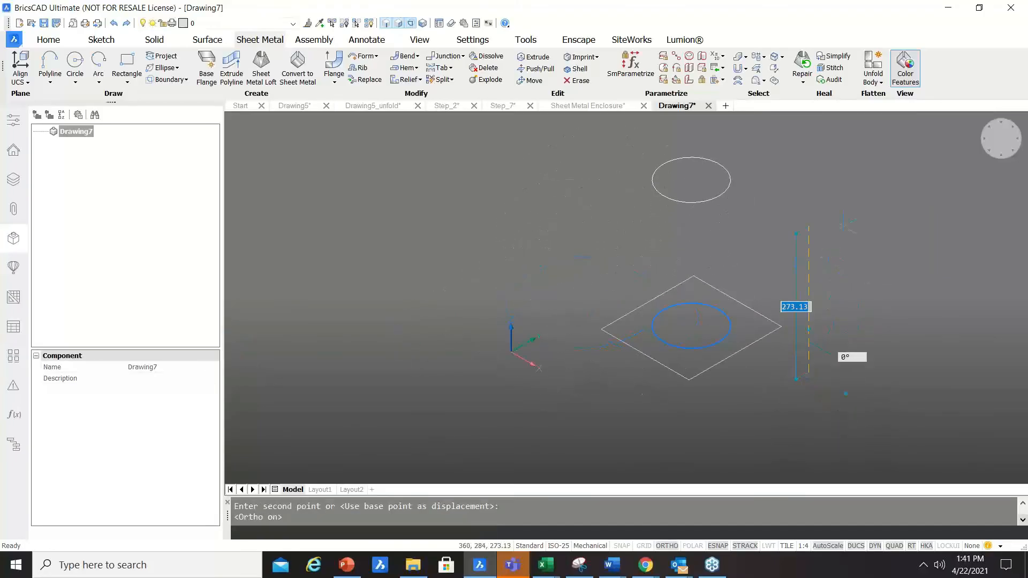
scroll(848, 235, up, 1)
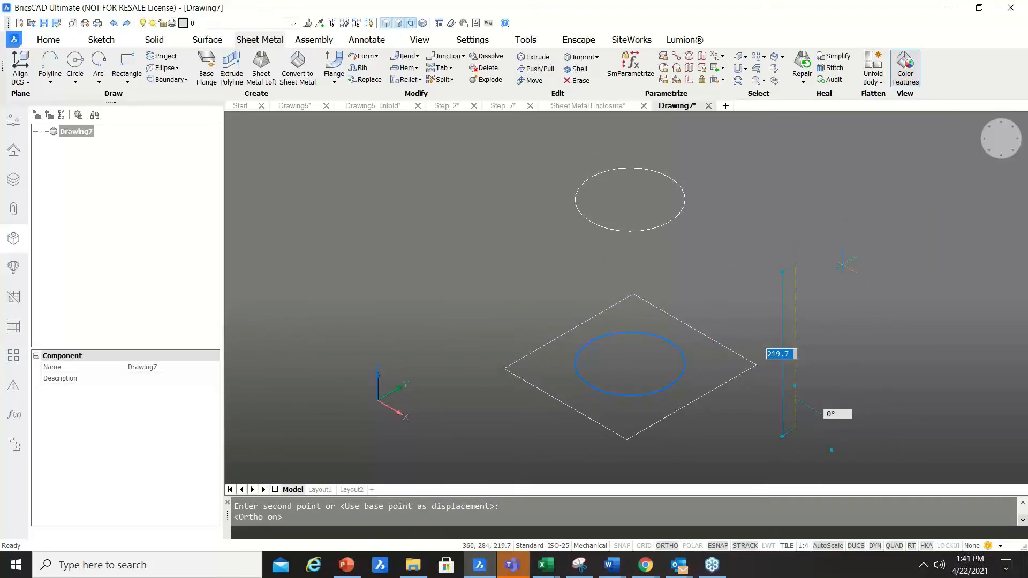
text(200)
key(Return)
scroll(755, 279, down, 3)
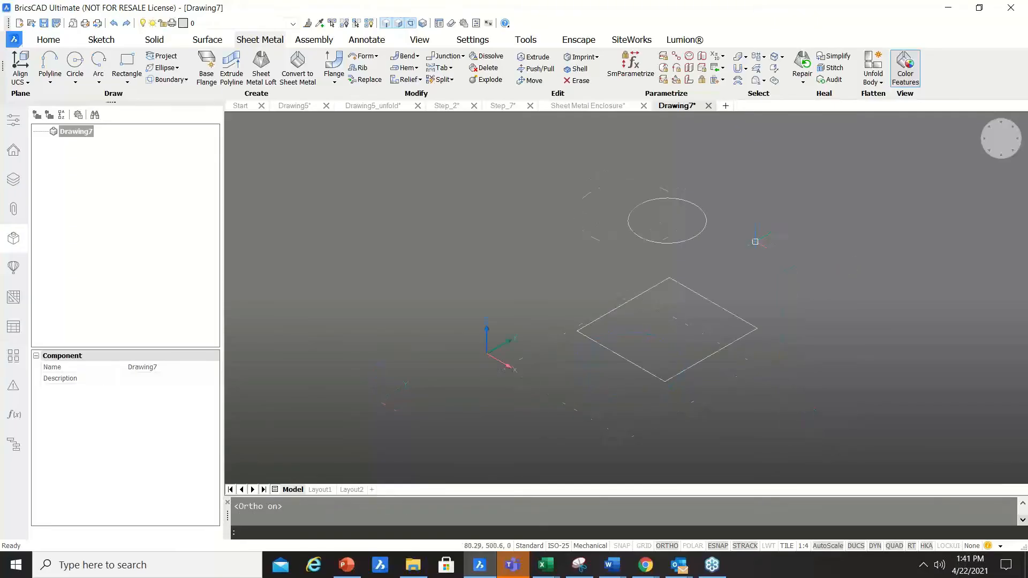
Create a 3 mm thick sheet metal loft between the rectangle and the circle, keeping the flanges-with-bends option.
scroll(755, 292, up, 3)
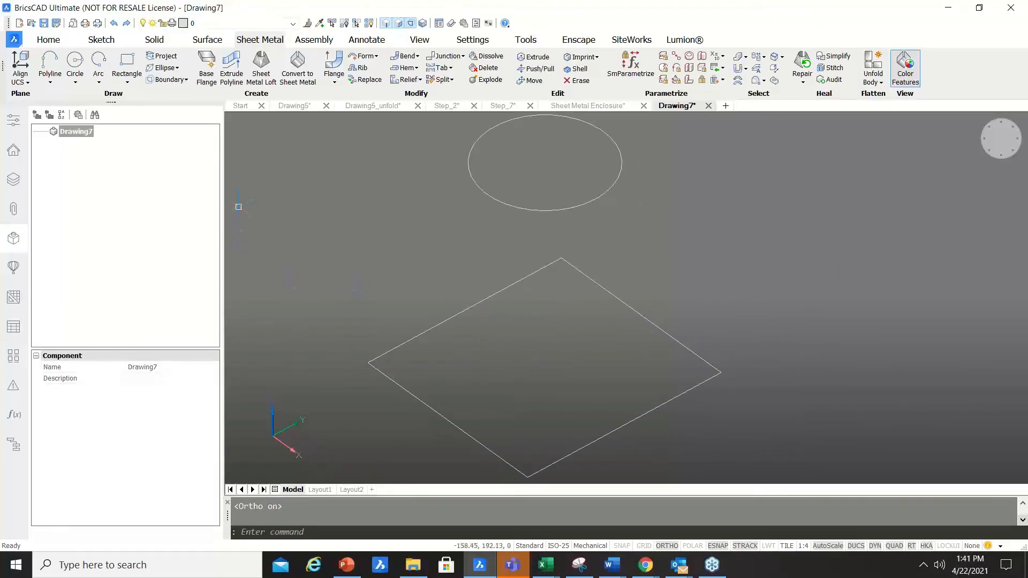
click(267, 79)
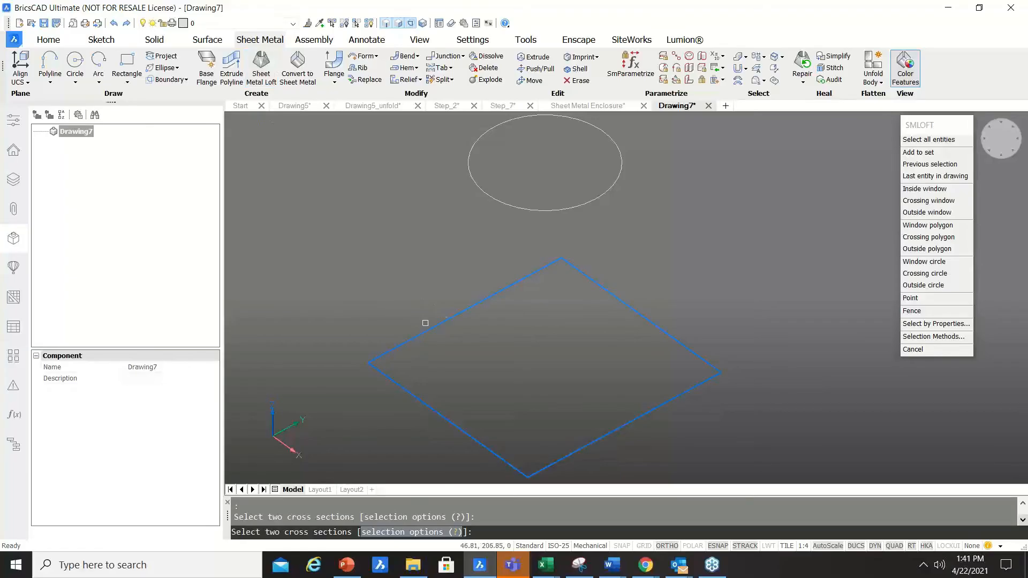
click(523, 210)
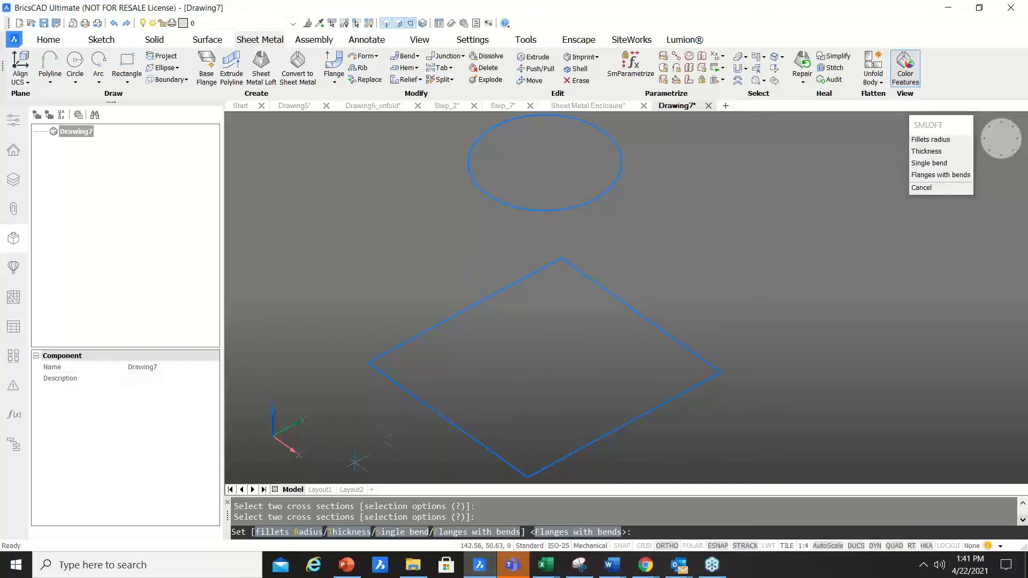
click(339, 532)
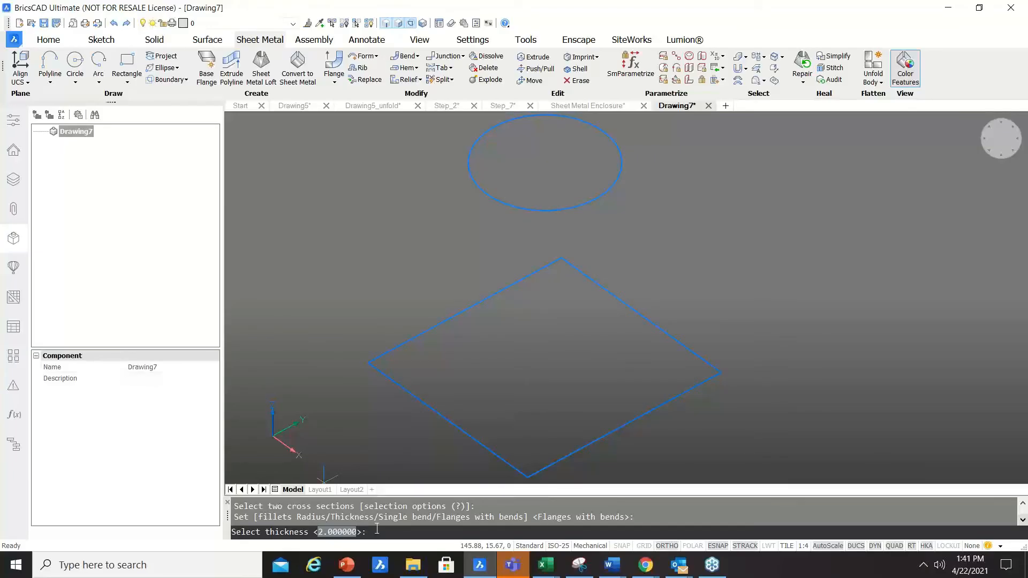
key(Return)
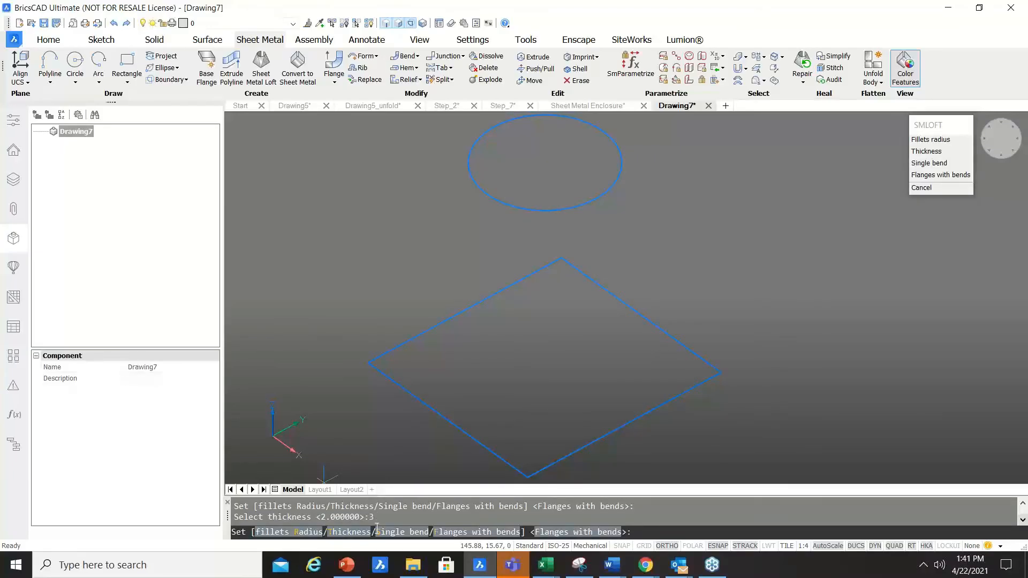
key(Return)
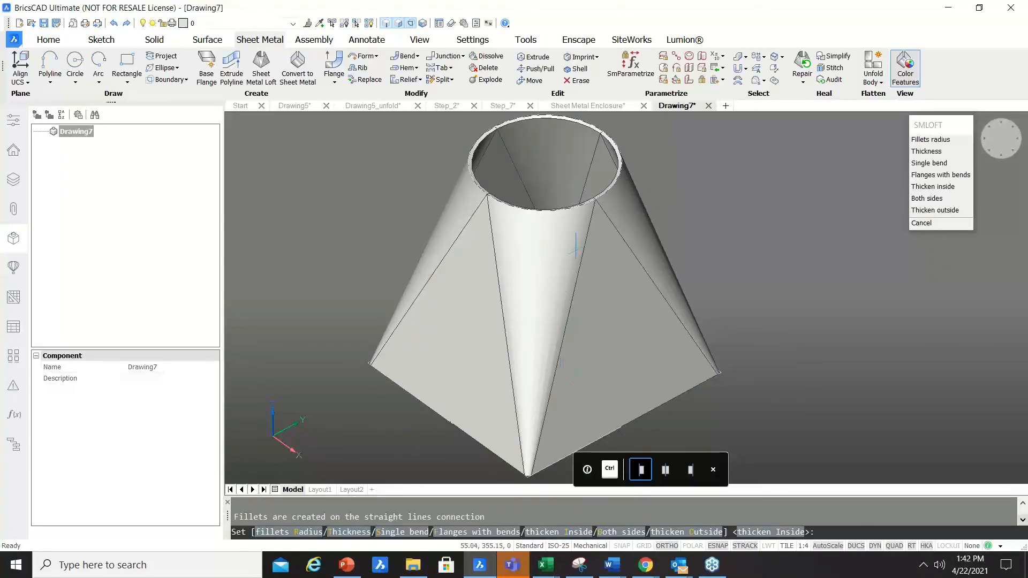
key(Escape)
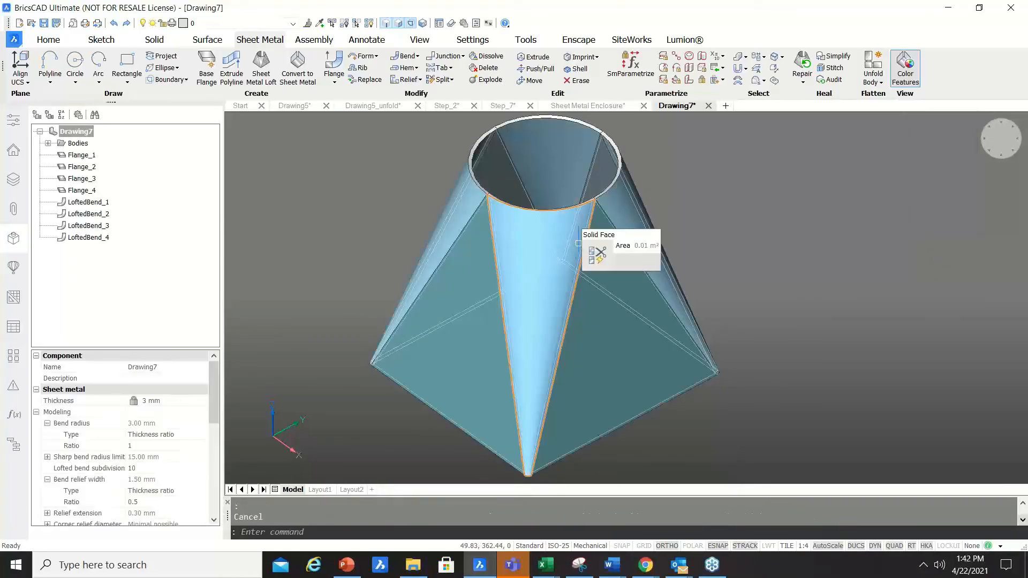
Set the component's sheet metal thickness to 5 mm.
scroll(473, 212, down, 2)
scroll(473, 211, down, 1)
mouse_move(472, 263)
shift+middle_down()
mouse_move(528, 317)
mouse_move(676, 233)
mouse_move(473, 257)
shift+middle_up()
scroll(453, 164, up, 1)
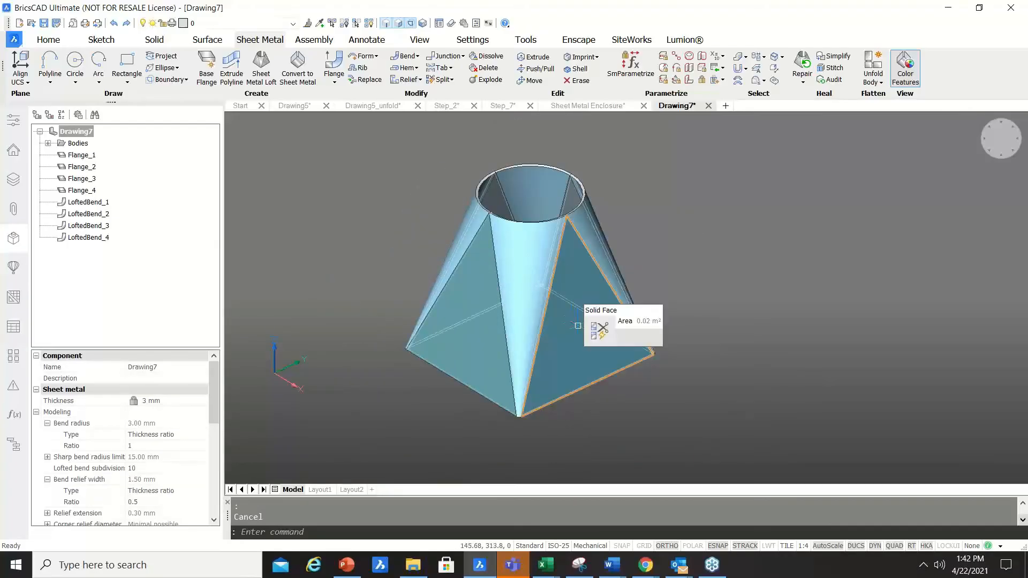
click(78, 144)
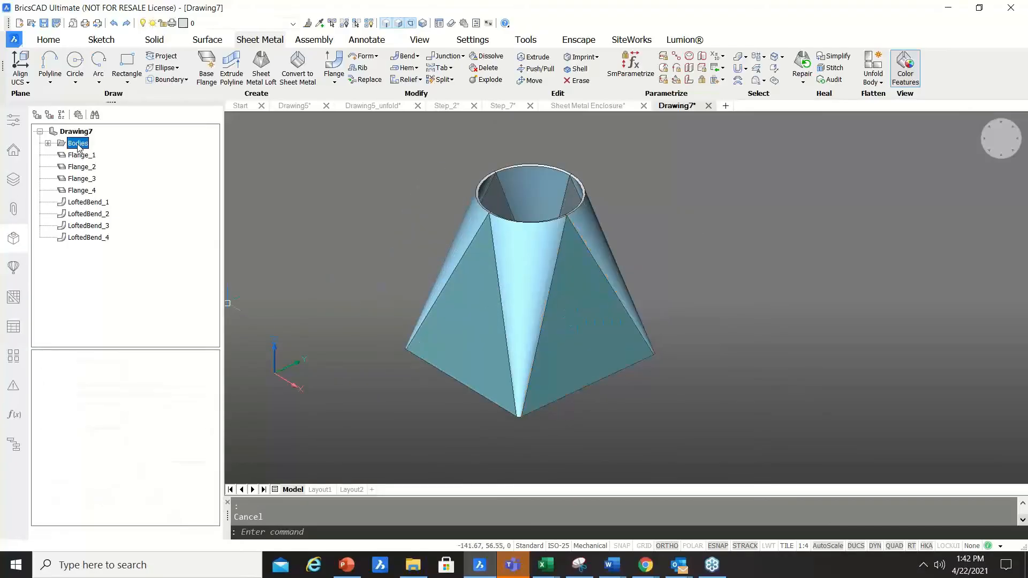
click(76, 131)
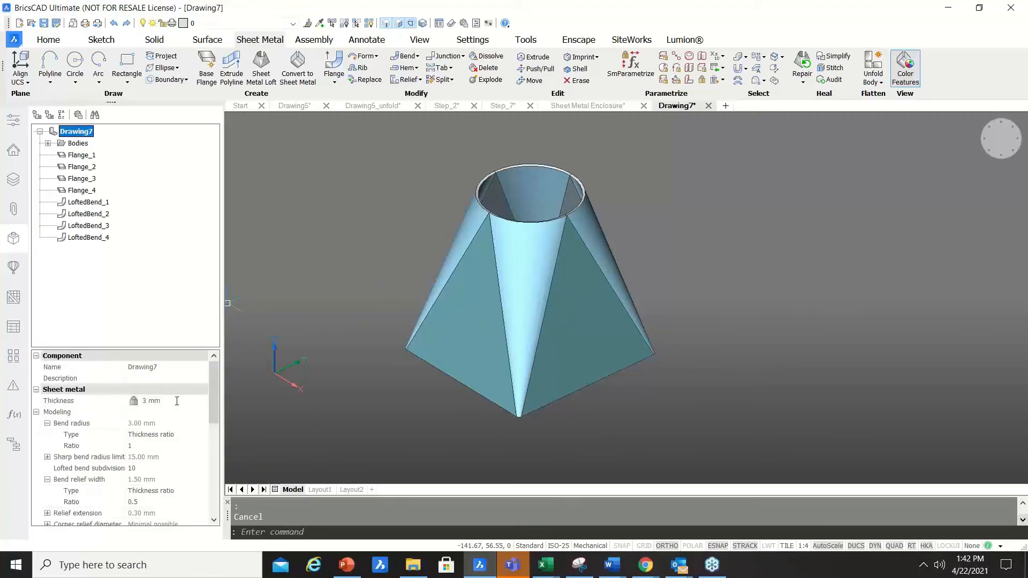
click(161, 401)
scroll(488, 162, up, 4)
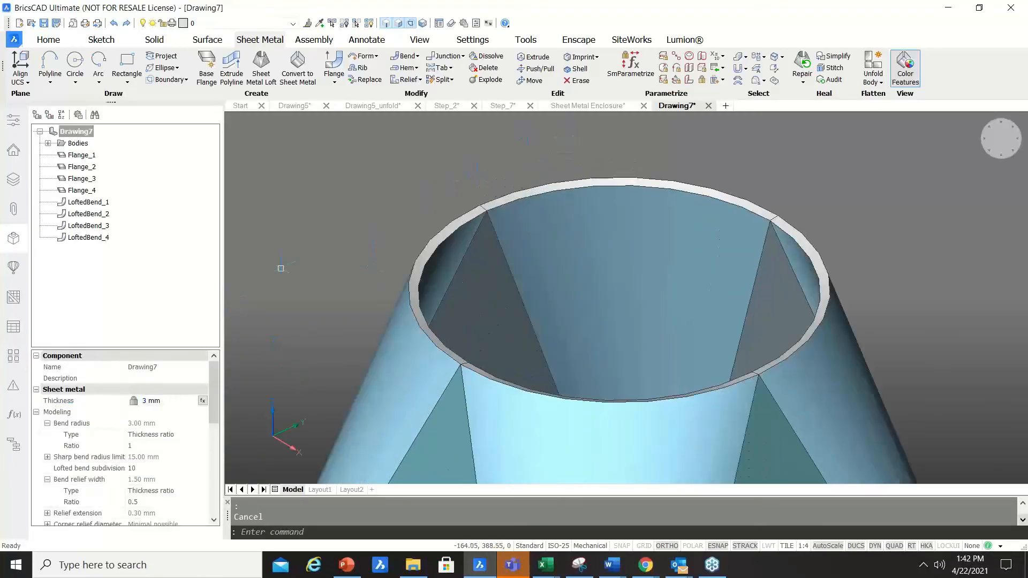
click(172, 399)
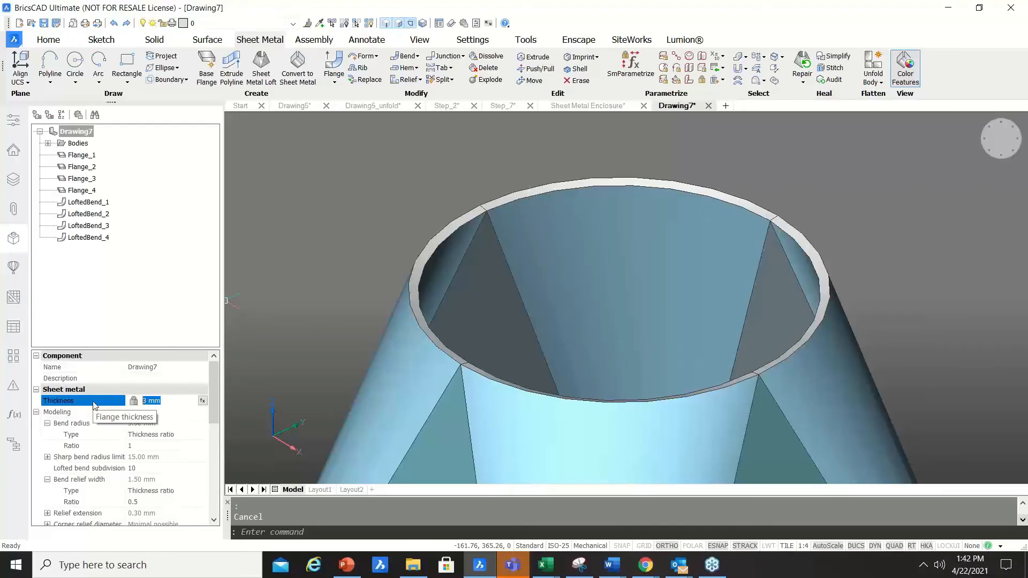
text(5)
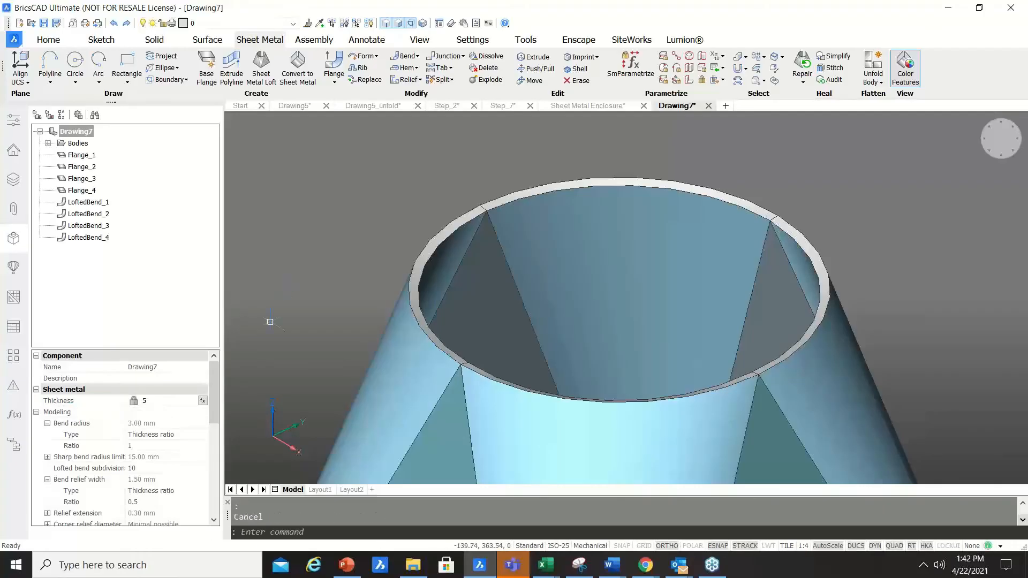
Draw a second rectangle on the ground plane beside the lofted body.
scroll(482, 248, down, 6)
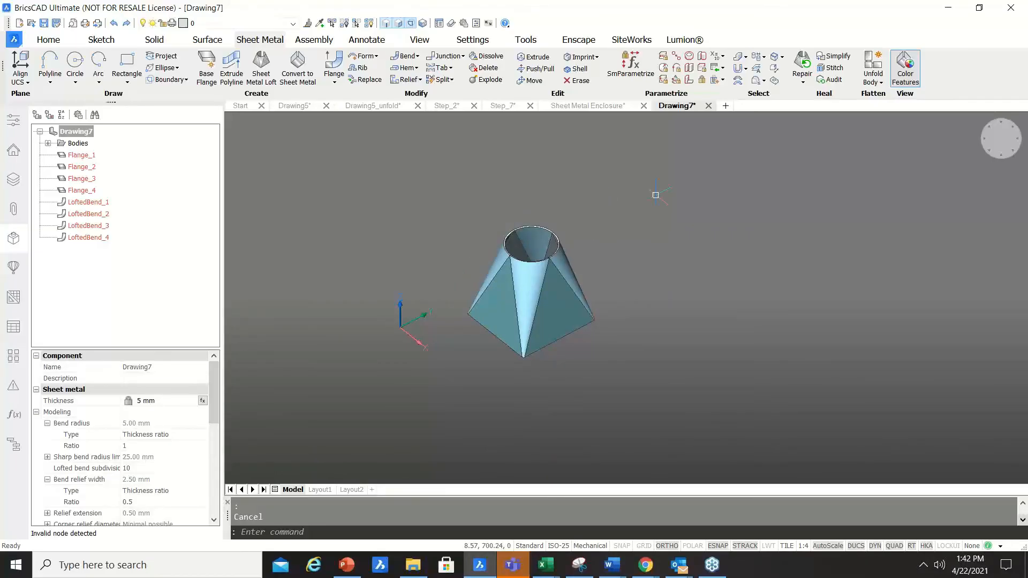
text(rec)
key(Return)
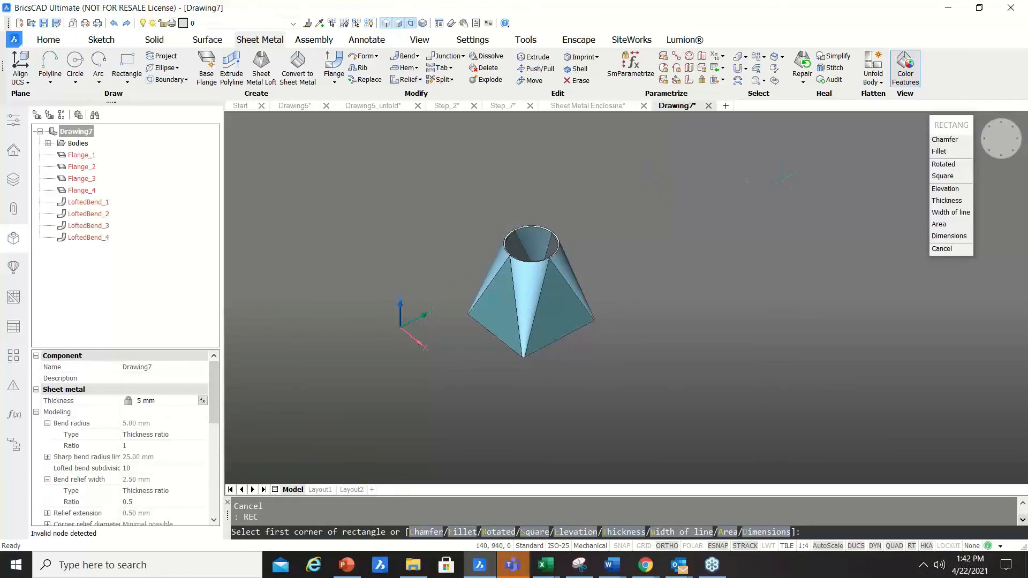
scroll(782, 176, up, 3)
click(499, 294)
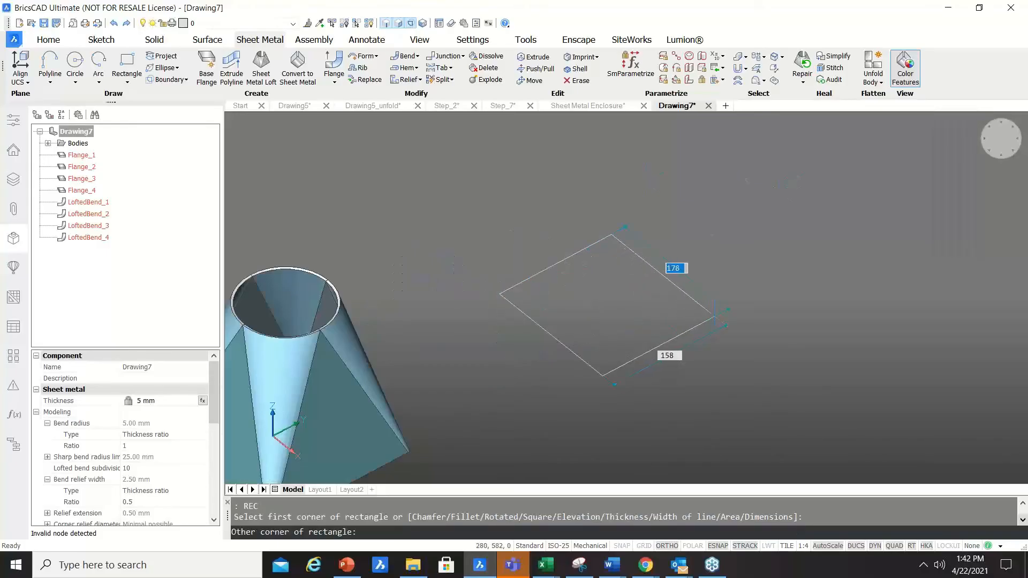
click(781, 289)
key(Escape)
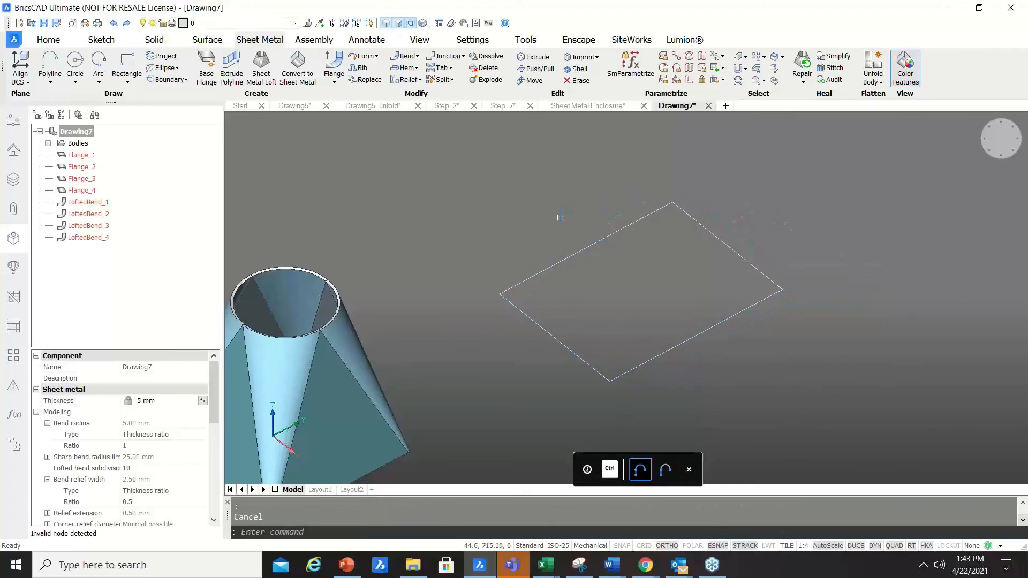
Create a base flange from the new rectangle's boundary, using the Down option for its thickness direction.
mouse_move(630, 330)
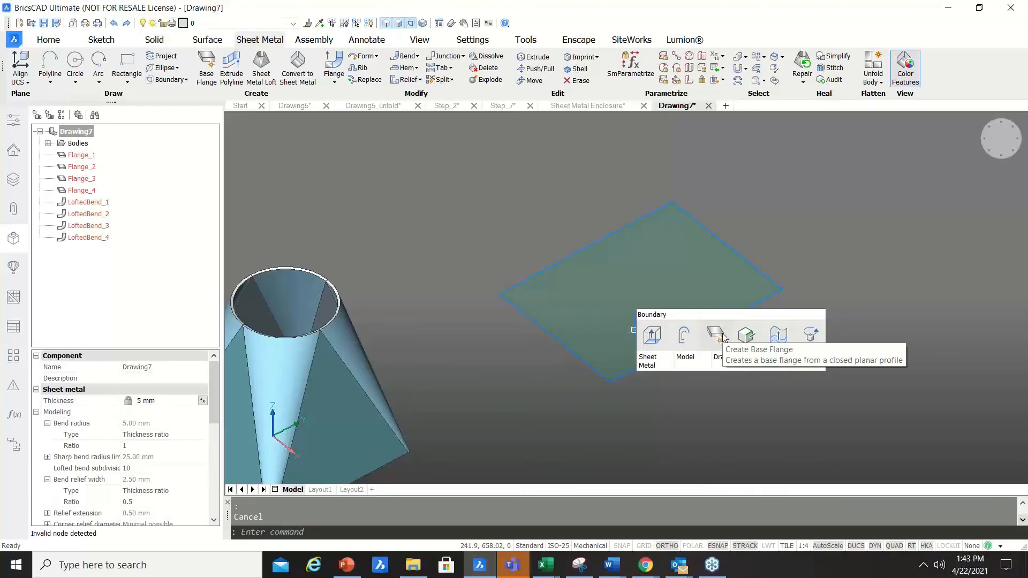
click(717, 336)
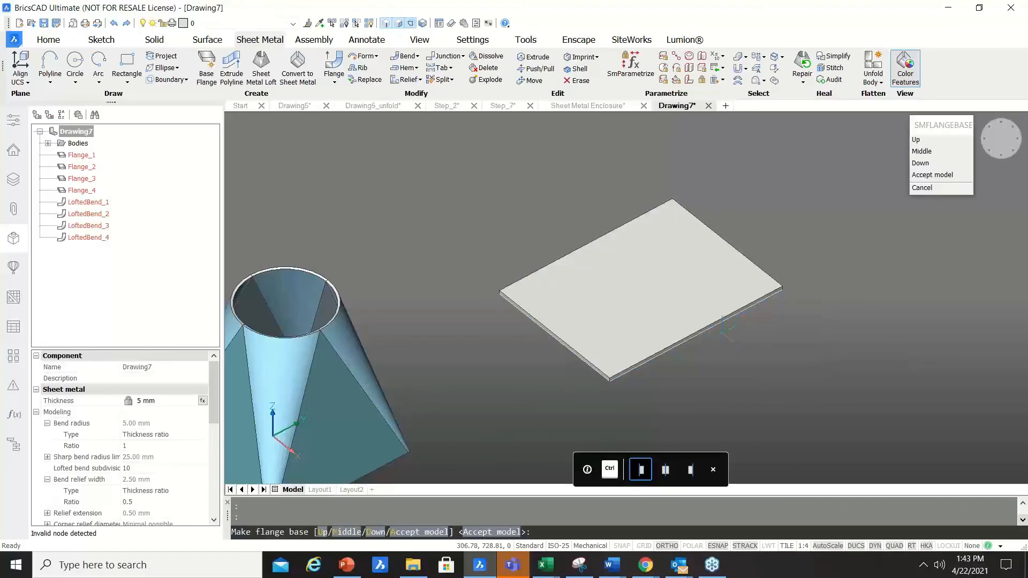
scroll(729, 329, up, 2)
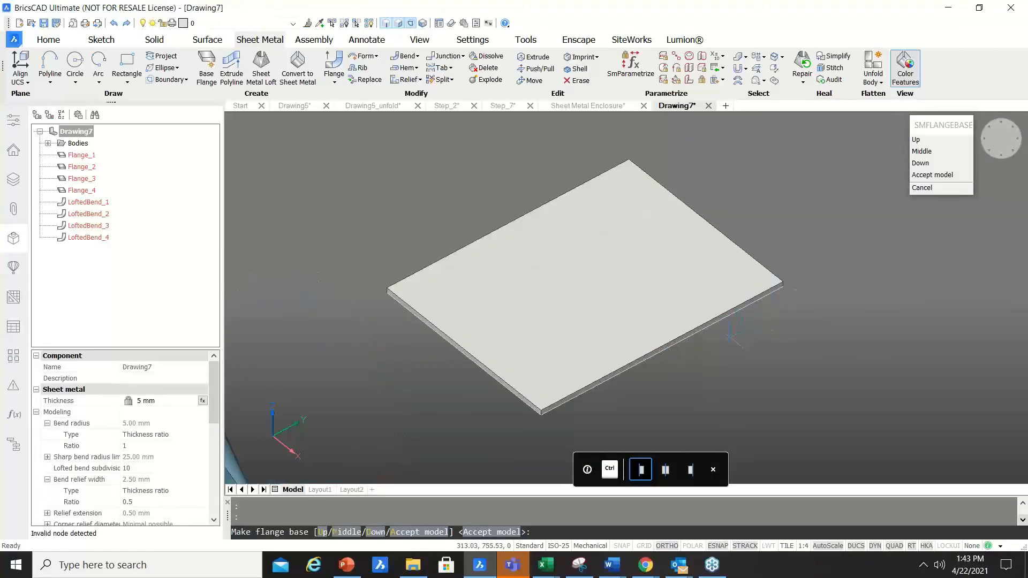
key(ctrl)
key(ctrl)
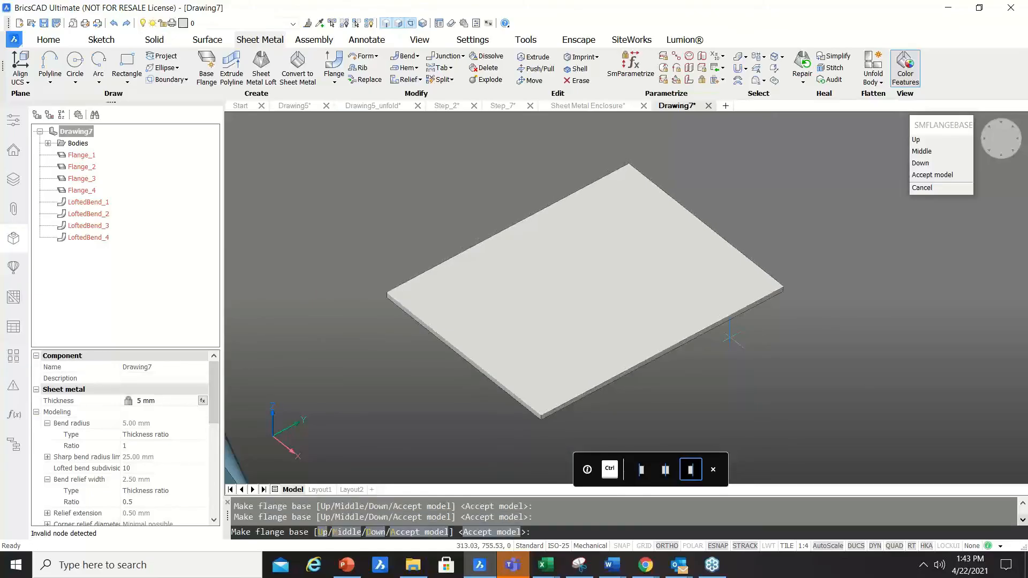
key(Return)
key(Return)
key(Escape)
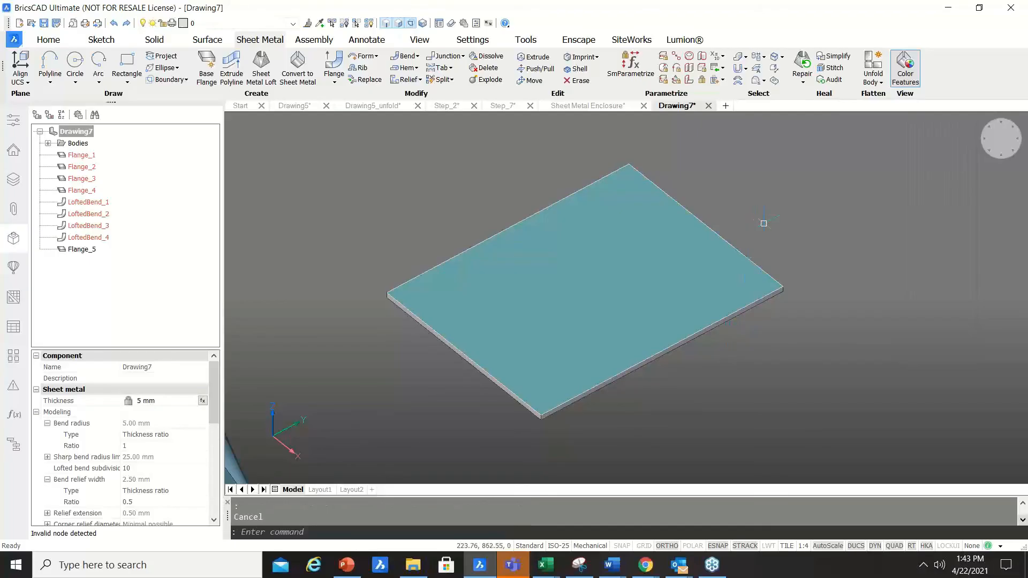
Start a Flange Bend with a new bend line parallel to the existing line and choose the side away from that line as moving.
click(418, 55)
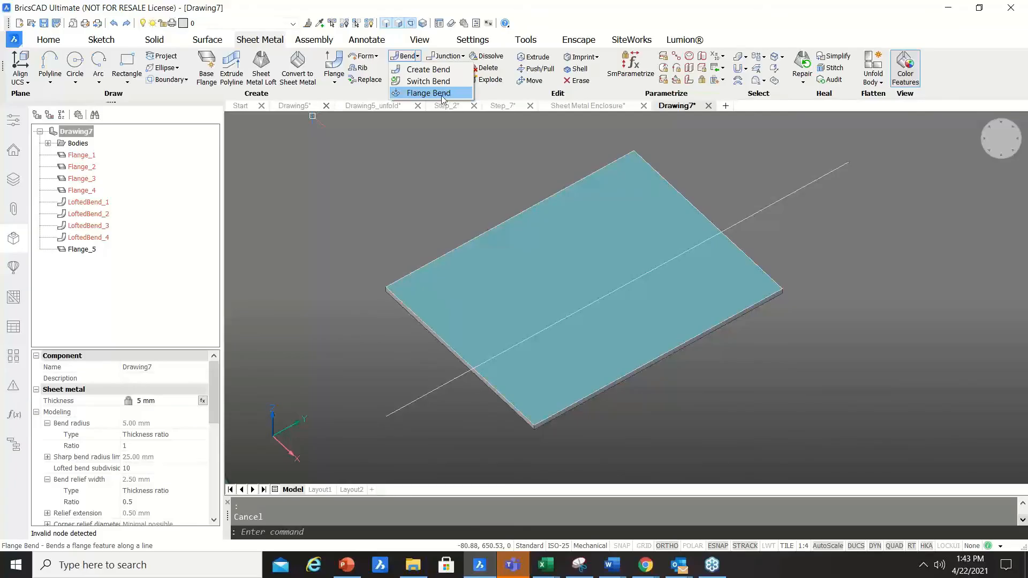
click(442, 95)
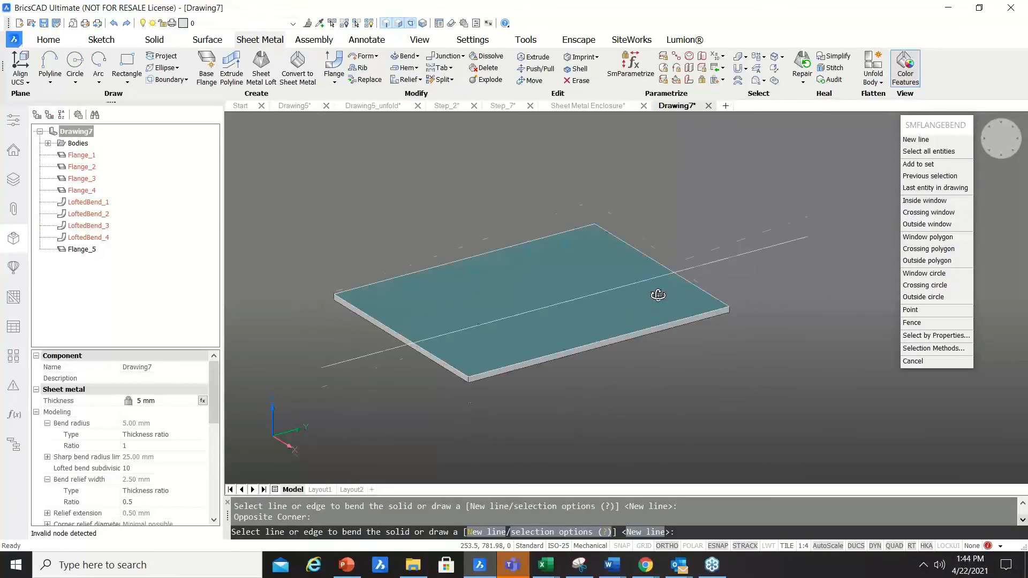
shift+middle_drag(659, 294, 721, 260)
click(733, 225)
click(701, 259)
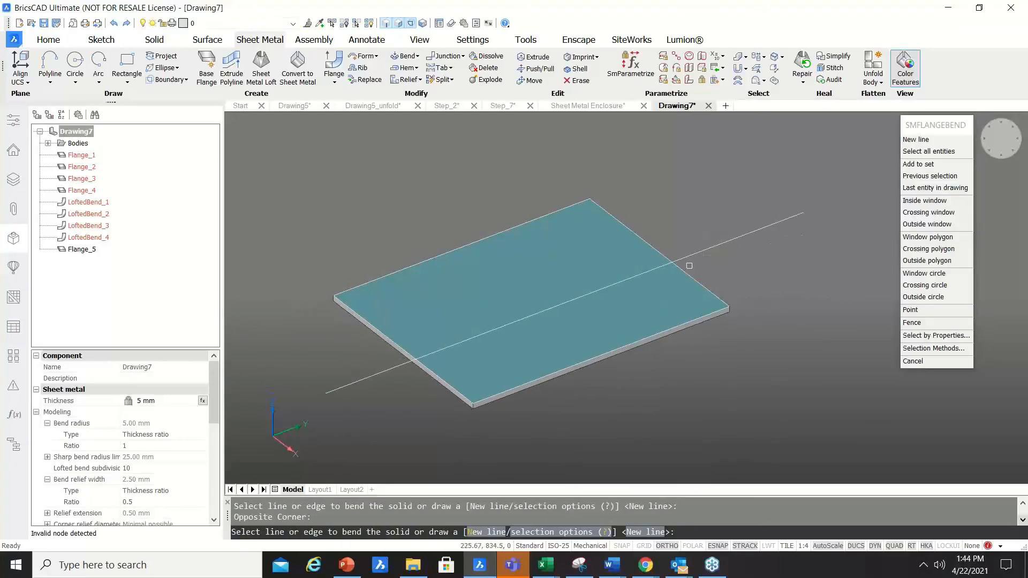
click(916, 139)
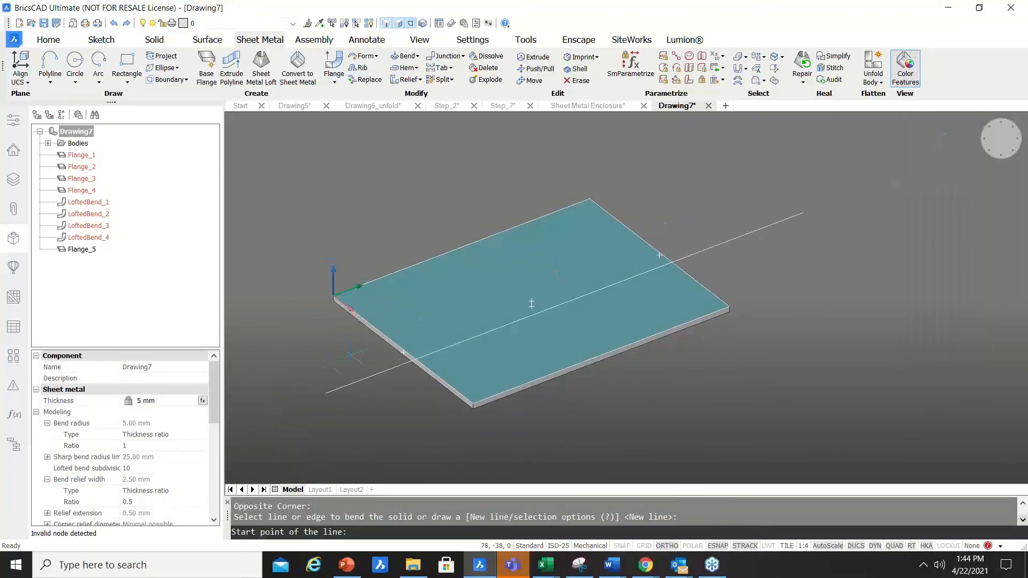
click(300, 368)
click(767, 196)
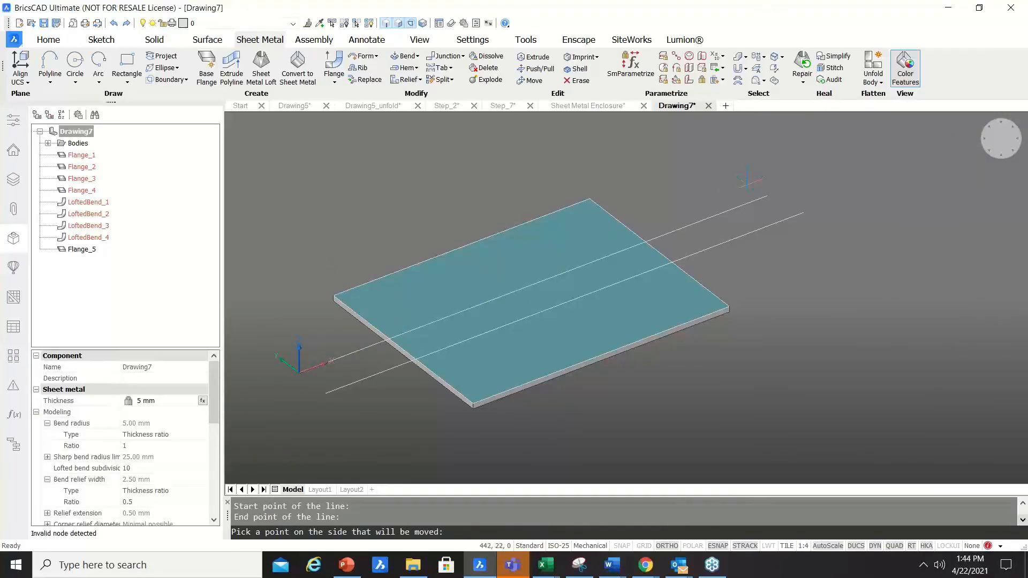
click(532, 303)
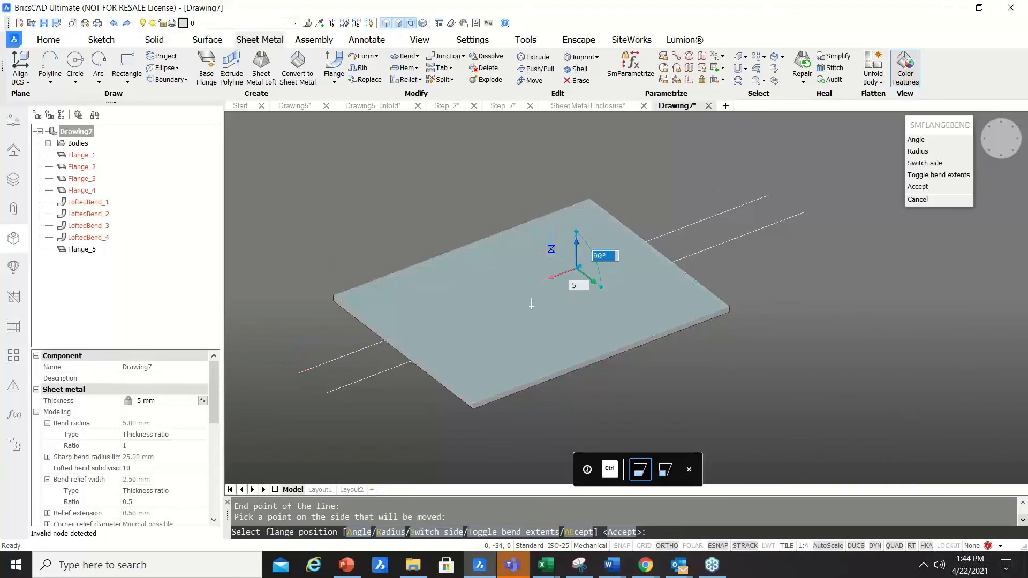
Set the flange bend angle to 90° and apply the bend to the plate.
scroll(496, 358, up, 2)
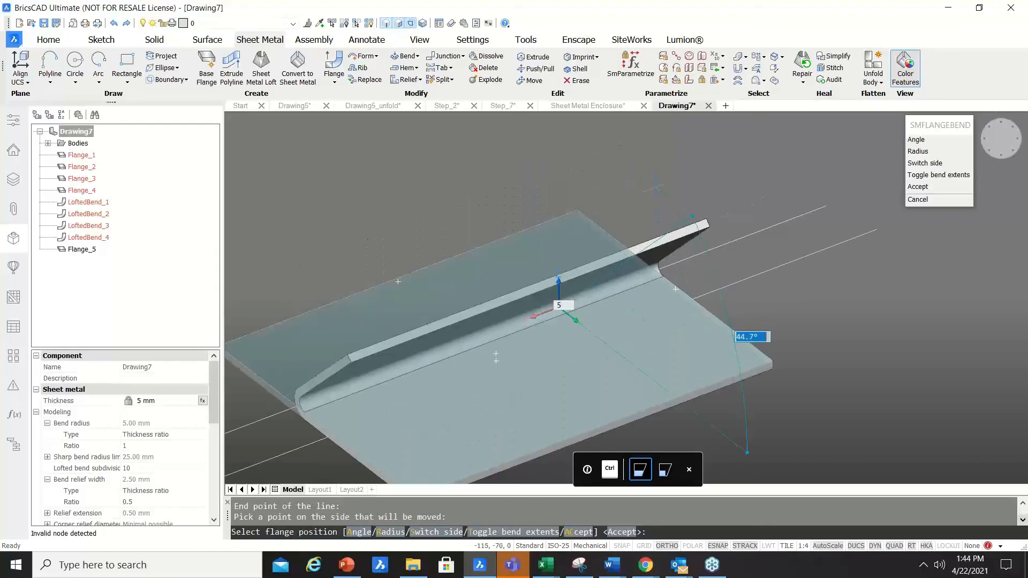
scroll(496, 358, down, 2)
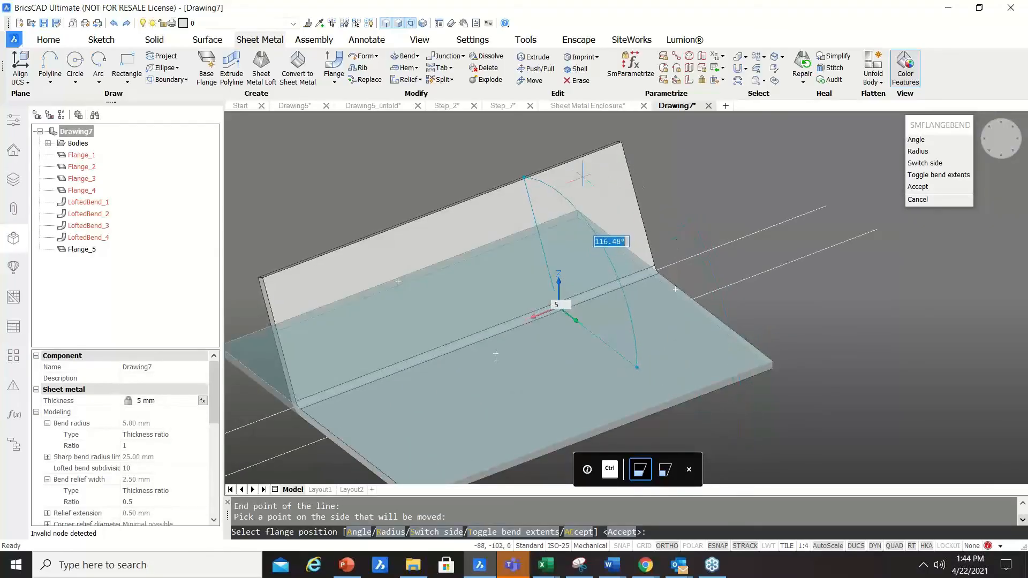
scroll(514, 322, down, 1)
shift+middle_drag(479, 217, 624, 206)
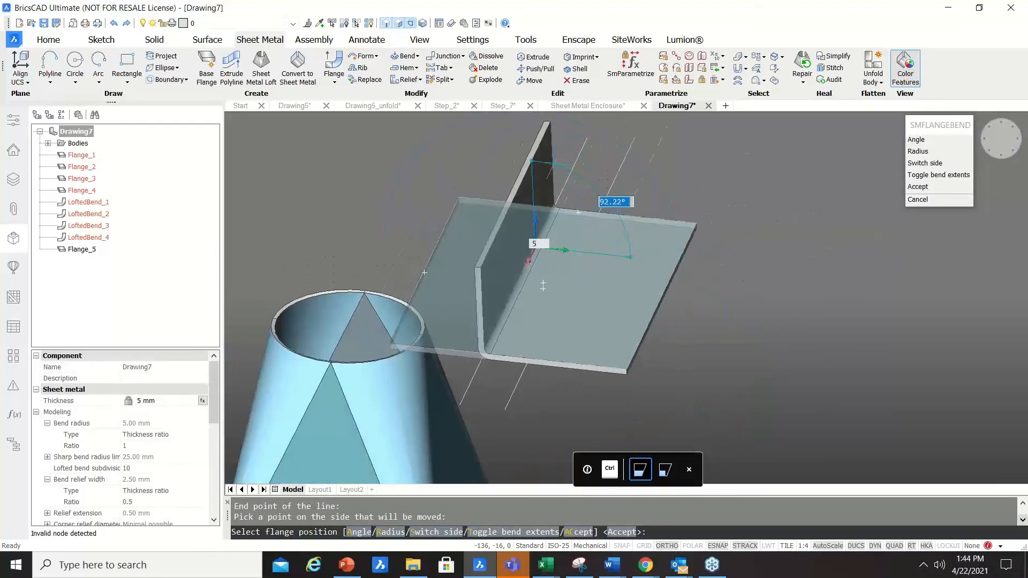
scroll(548, 168, up, 1)
shift+middle_drag(531, 185, 428, 201)
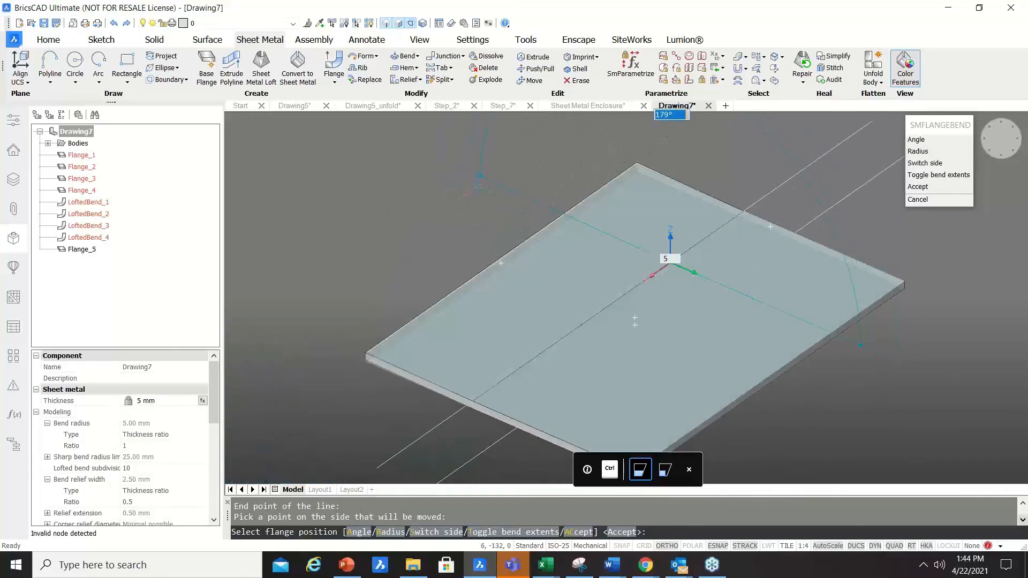
text(1)
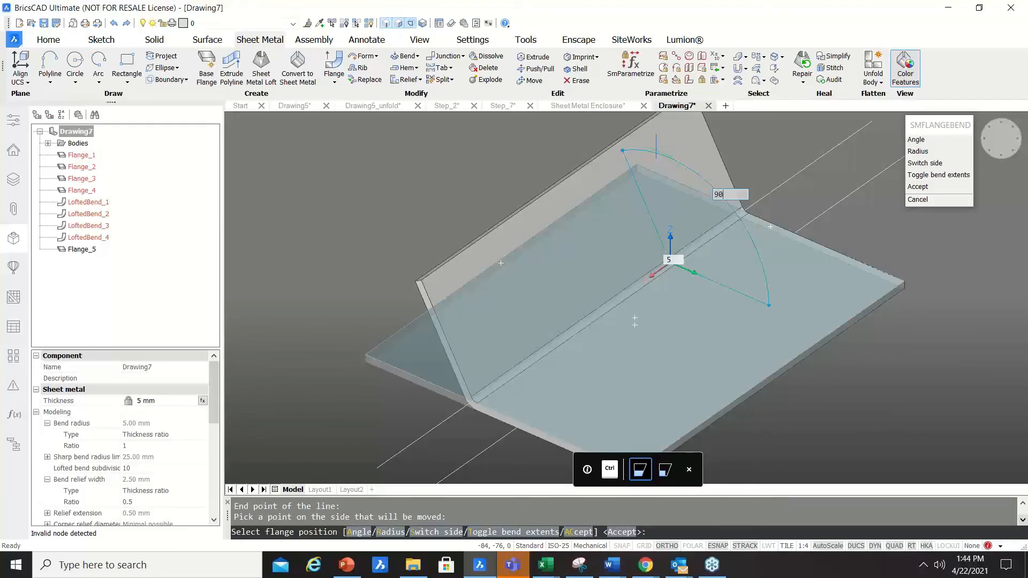
key(Return)
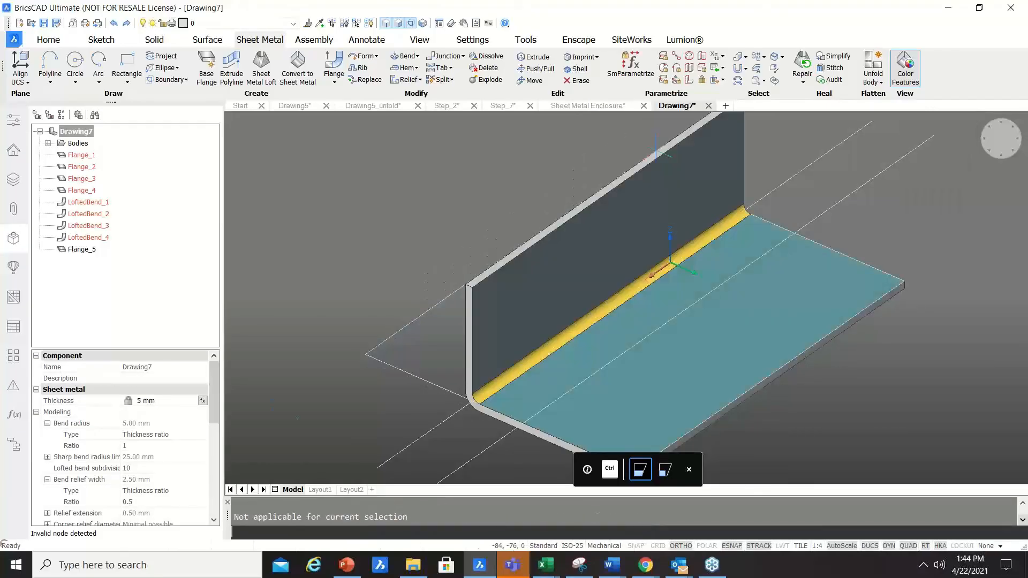
scroll(455, 317, down, 2)
shift+middle_drag(455, 317, 744, 356)
scroll(798, 259, down, 3)
scroll(527, 235, up, 5)
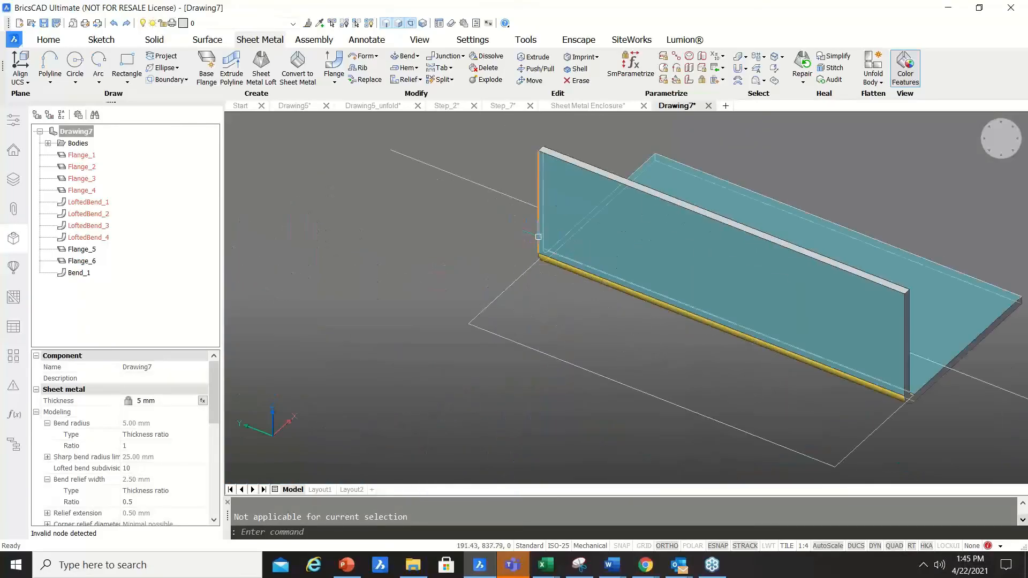
Delete the leftover rectangle outline beneath the bent sheet metal plate.
scroll(941, 399, up, 6)
shift+middle_drag(943, 411, 865, 413)
scroll(803, 380, down, 6)
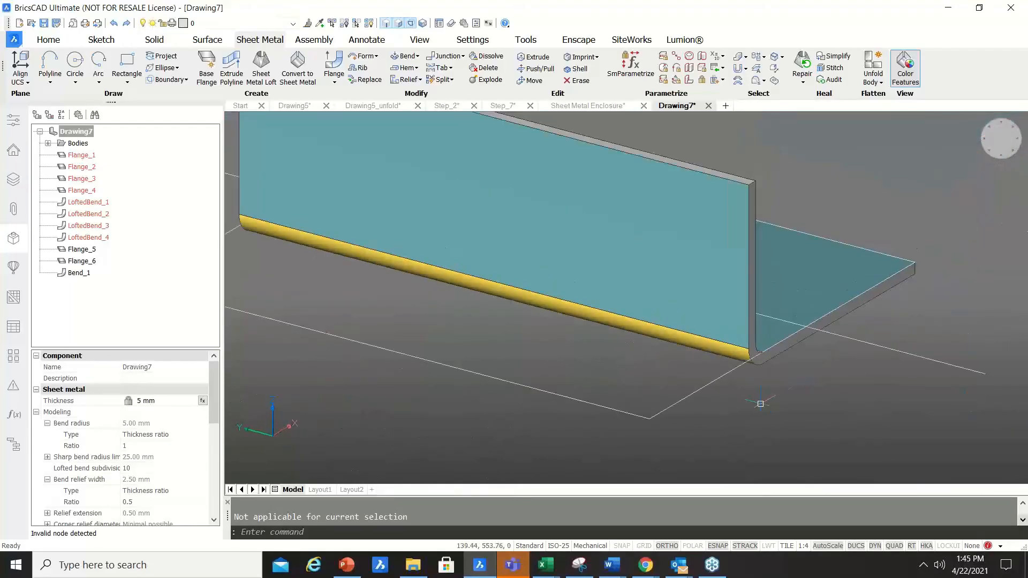
scroll(785, 383, up, 4)
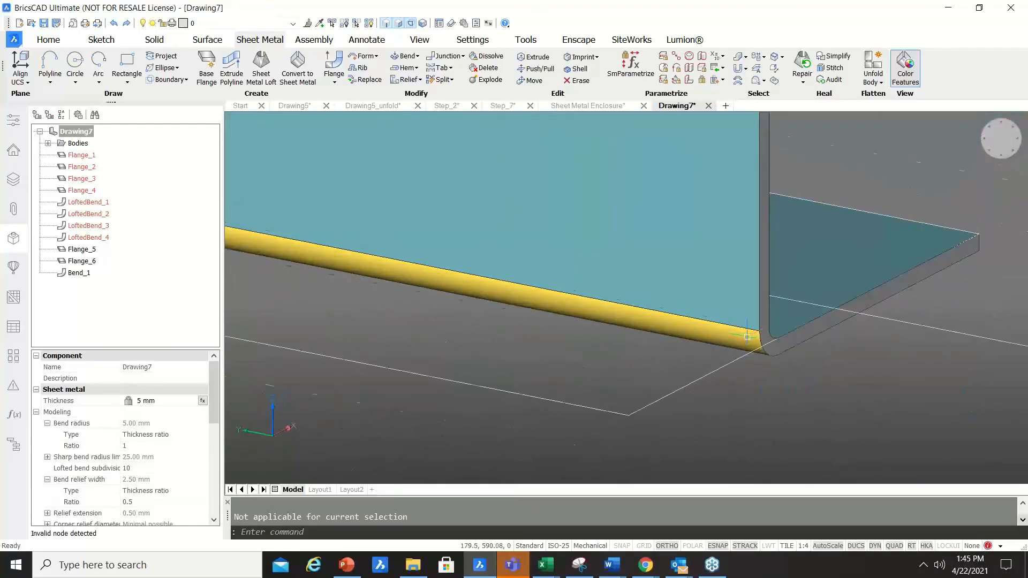
click(738, 373)
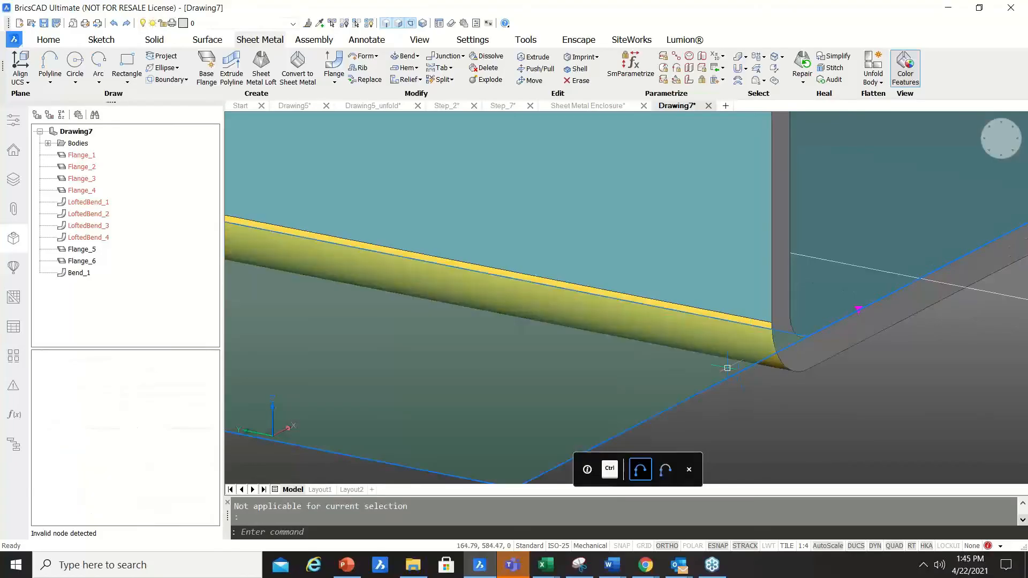
key(Delete)
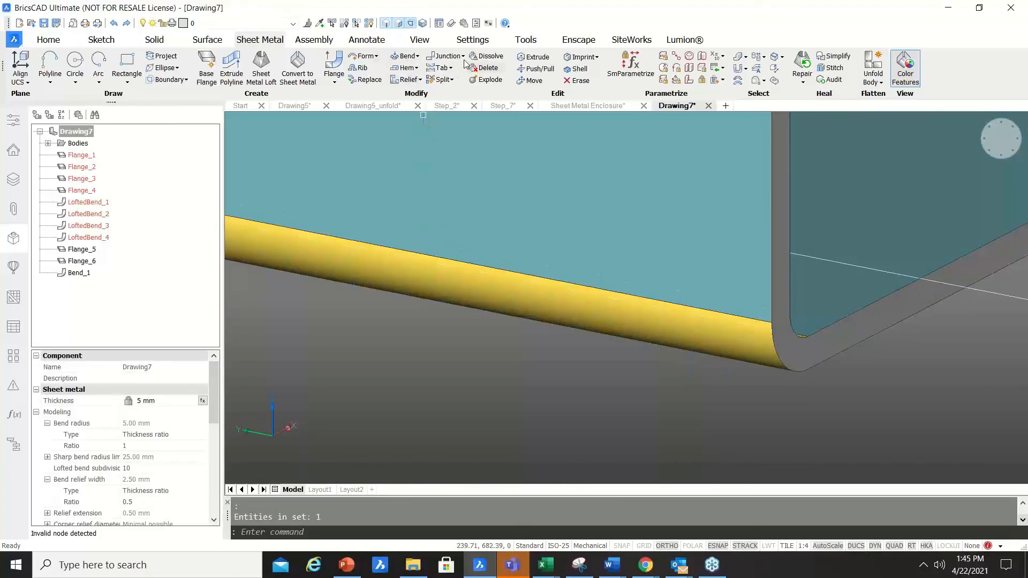
Convert the bend between the vertical flange and the base plate into a junction.
click(445, 56)
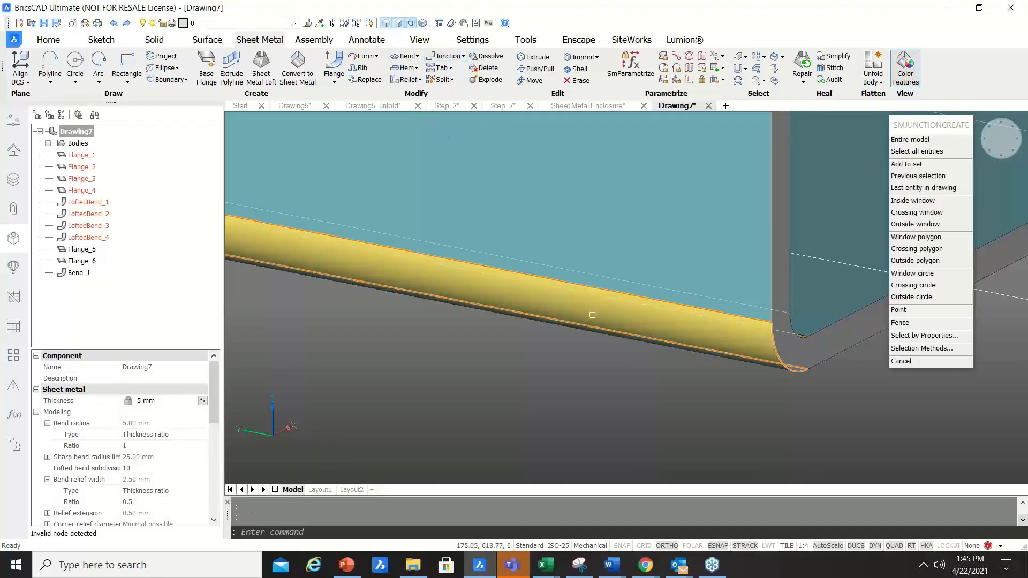
click(592, 315)
shift+middle_drag(736, 364, 771, 308)
key(Escape)
scroll(846, 351, up, 1)
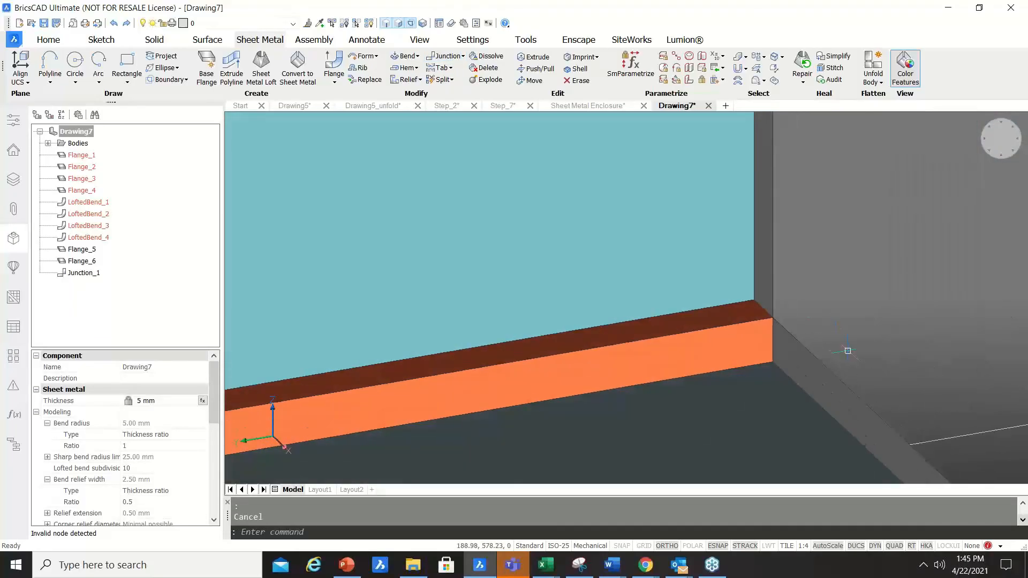
scroll(804, 282, down, 1)
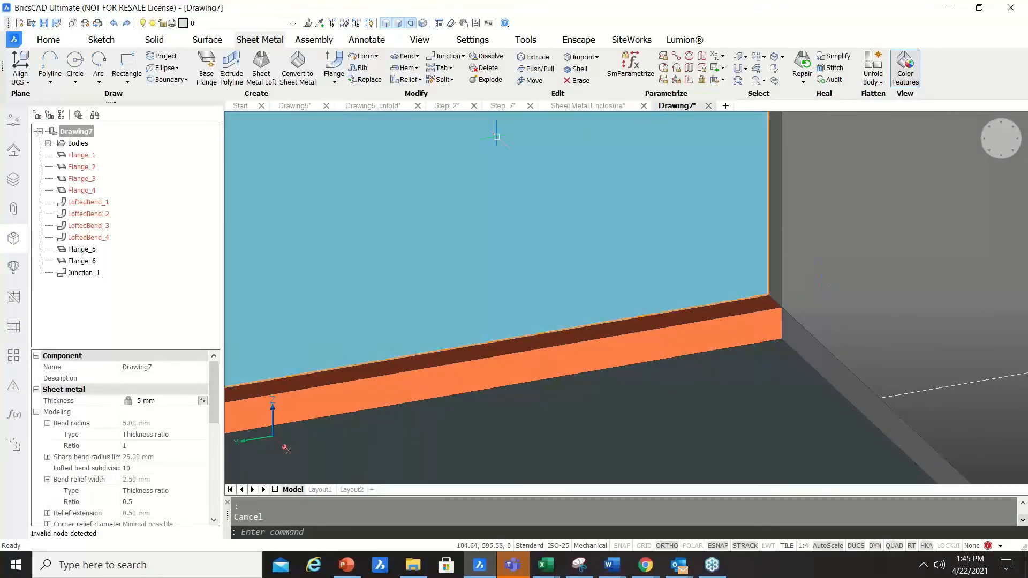
Create an array tab along the junction between the two flanges, accepting the default tab configuration.
mouse_move(497, 137)
click(450, 68)
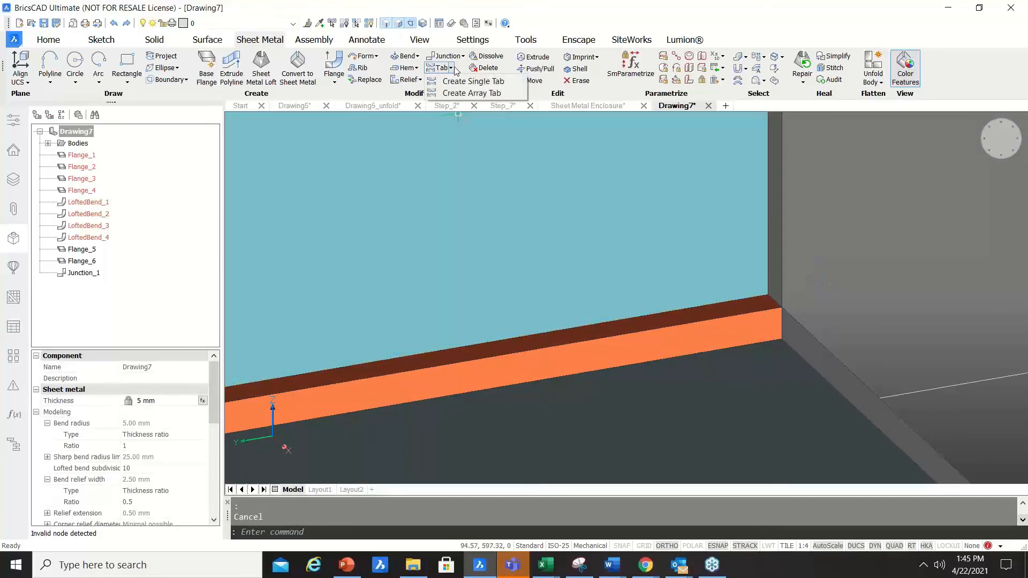
click(482, 93)
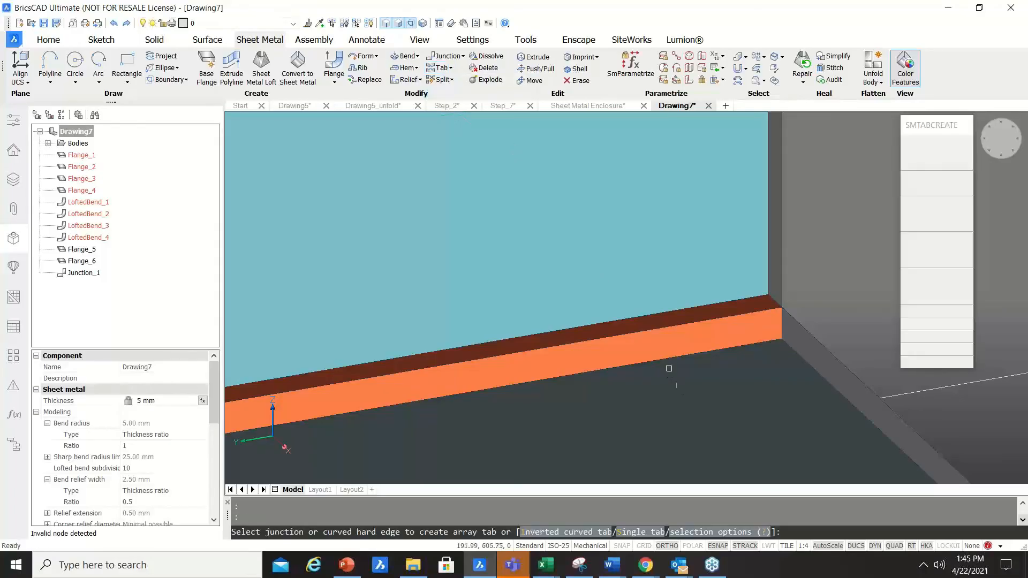
click(670, 347)
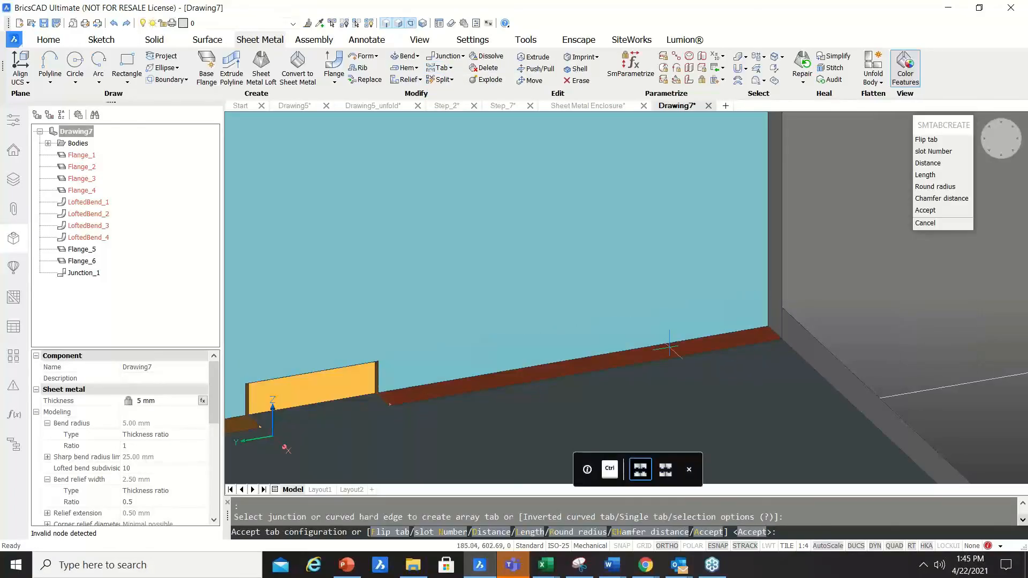
scroll(677, 343, down, 5)
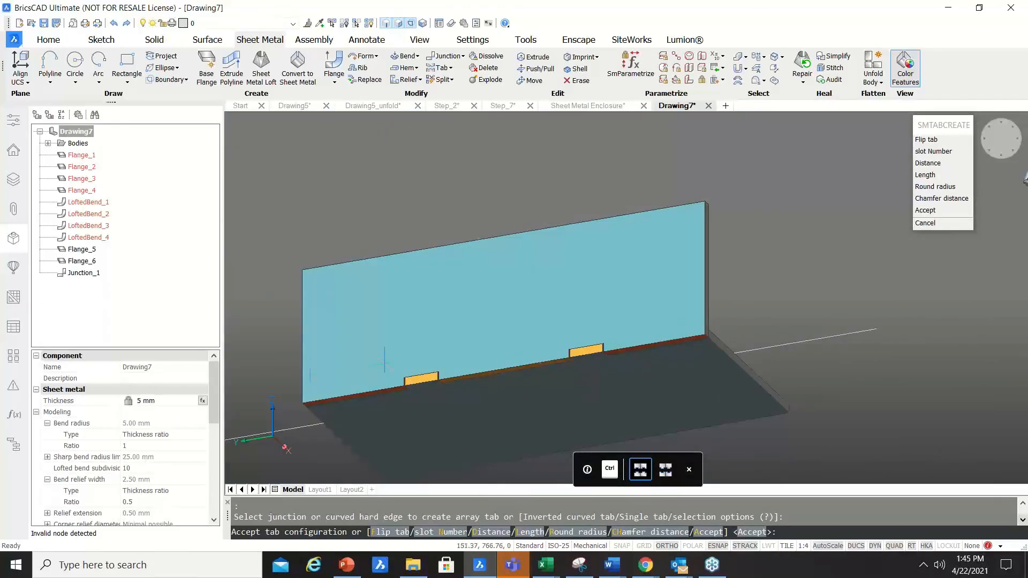
scroll(309, 385, up, 3)
key(Return)
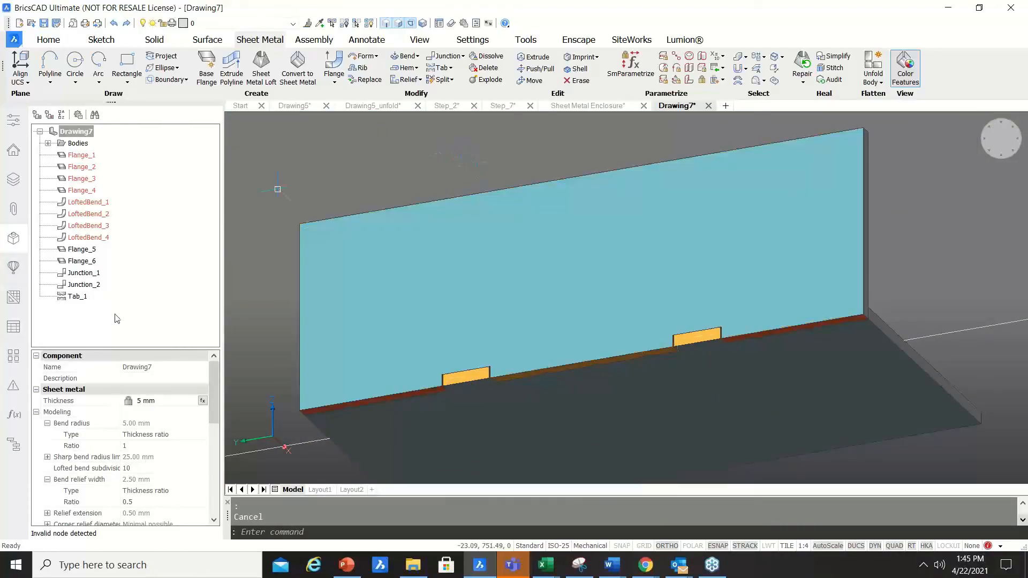
Select the new tab feature and open its slot number for editing, leaving the value as it is.
click(82, 299)
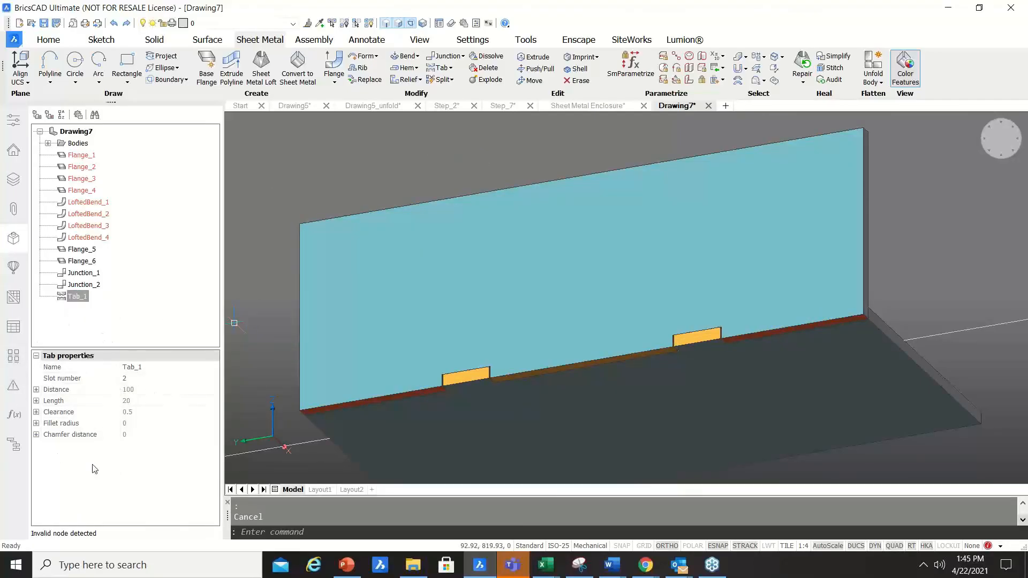
click(150, 378)
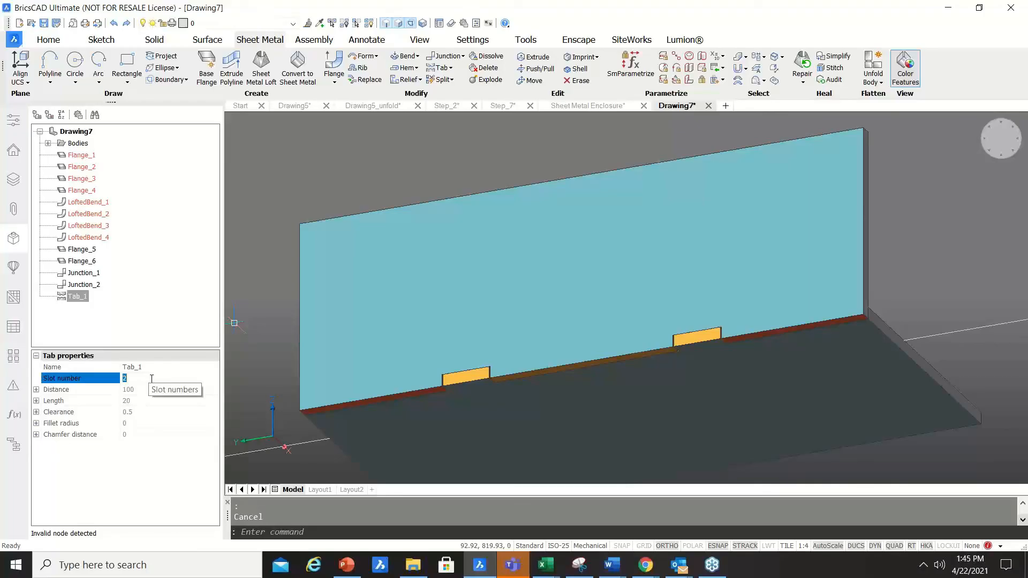
key(Return)
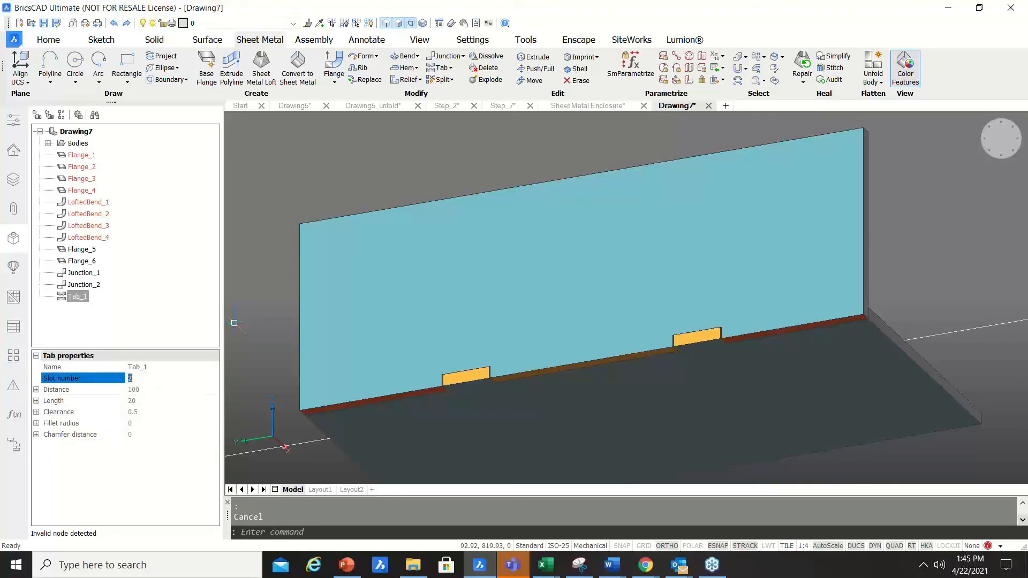
click(131, 381)
key(Escape)
scroll(592, 268, down, 3)
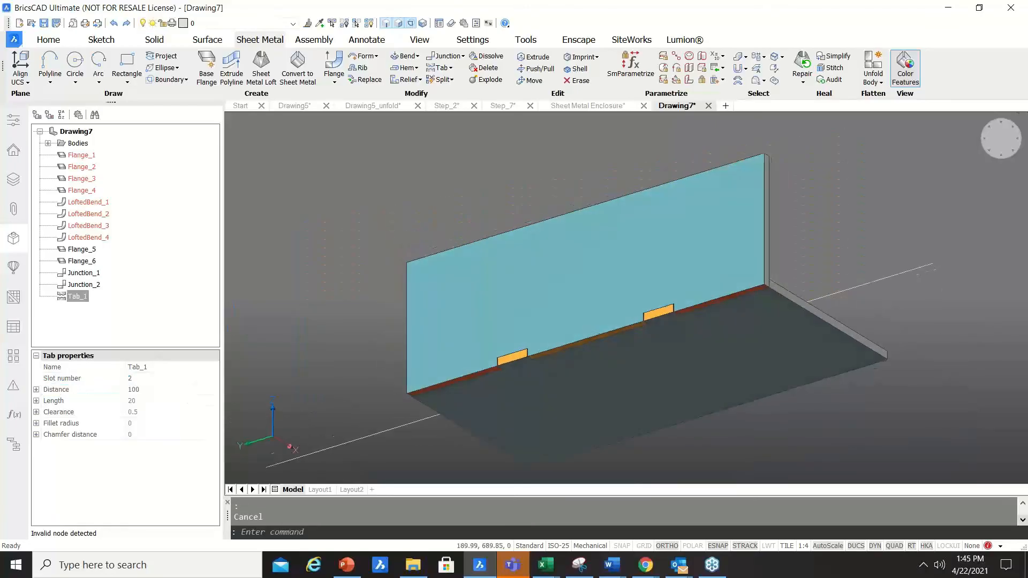
Expand the tab's distance settings and confirm its slot number as 2.
scroll(597, 339, up, 8)
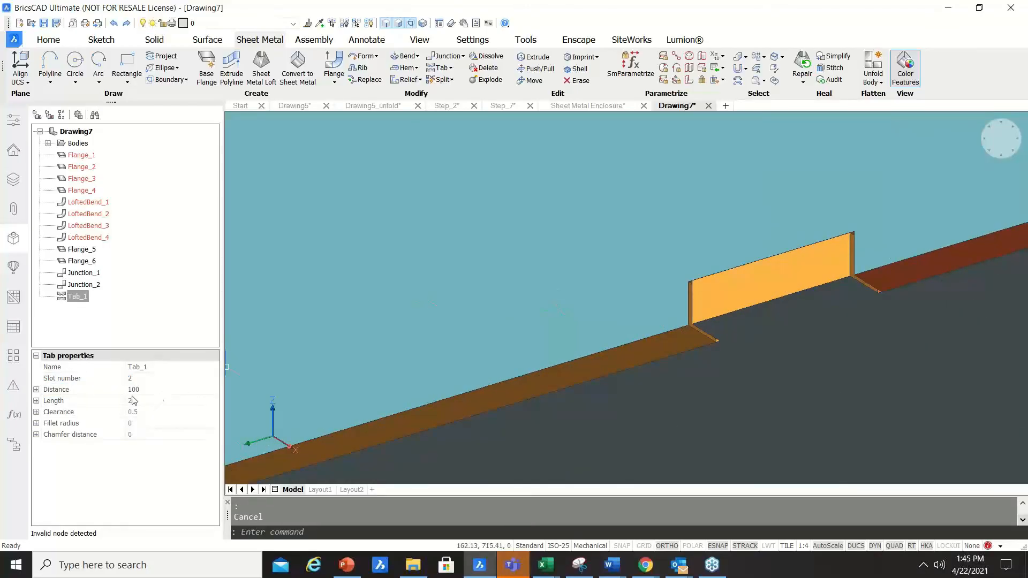
click(36, 390)
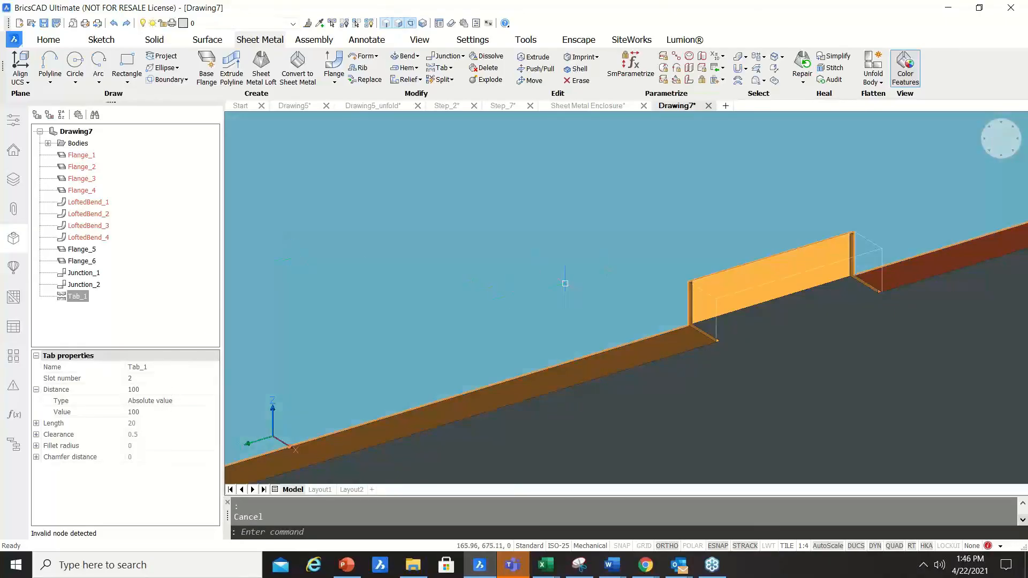
scroll(560, 284, down, 3)
scroll(548, 290, up, 3)
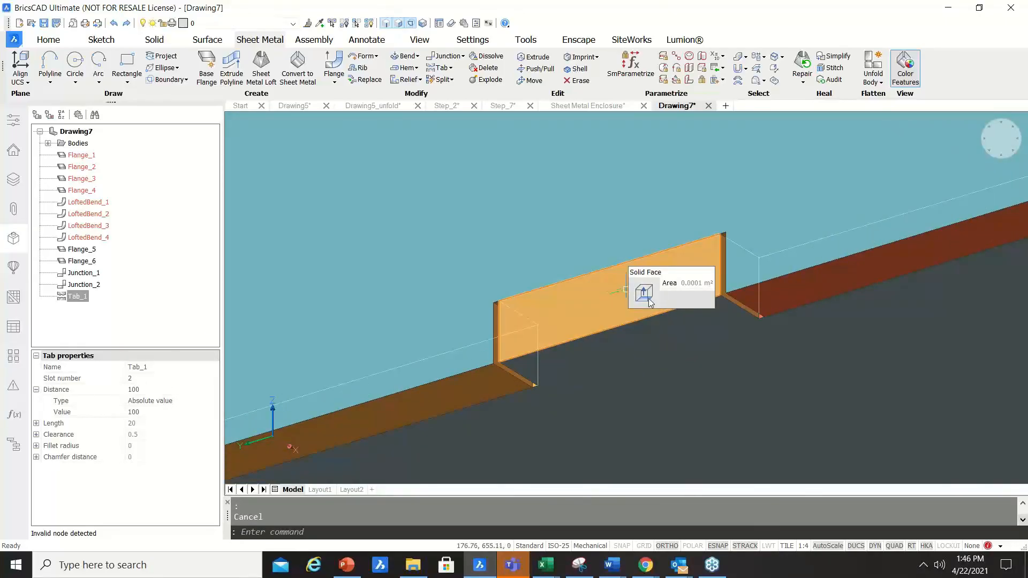
mouse_move(650, 302)
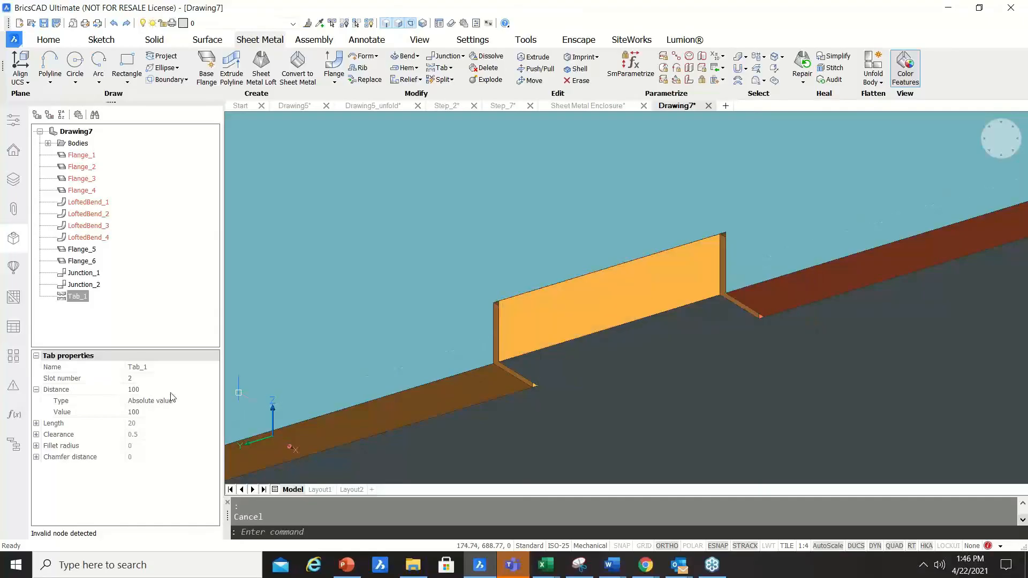
click(162, 377)
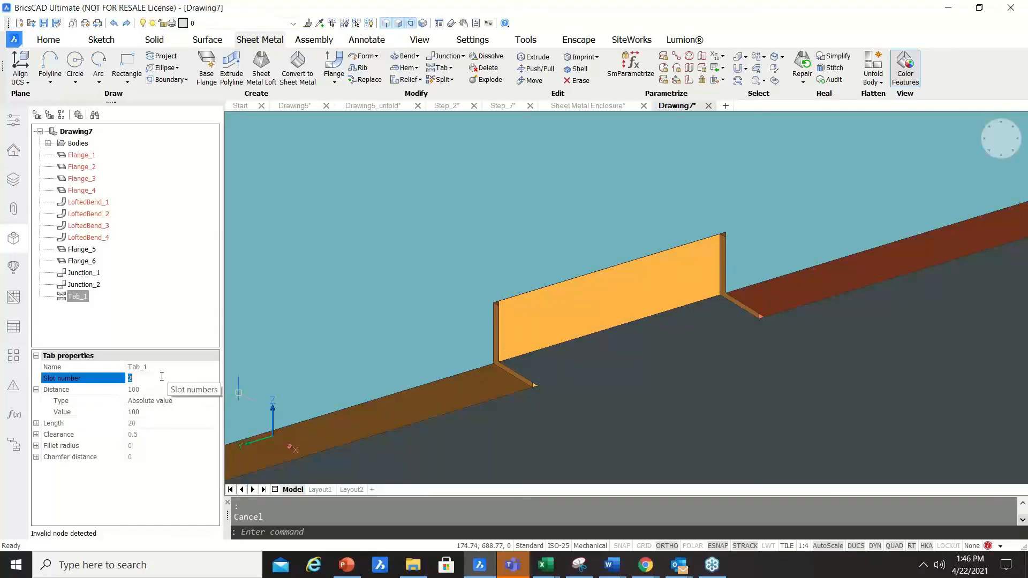
key(Return)
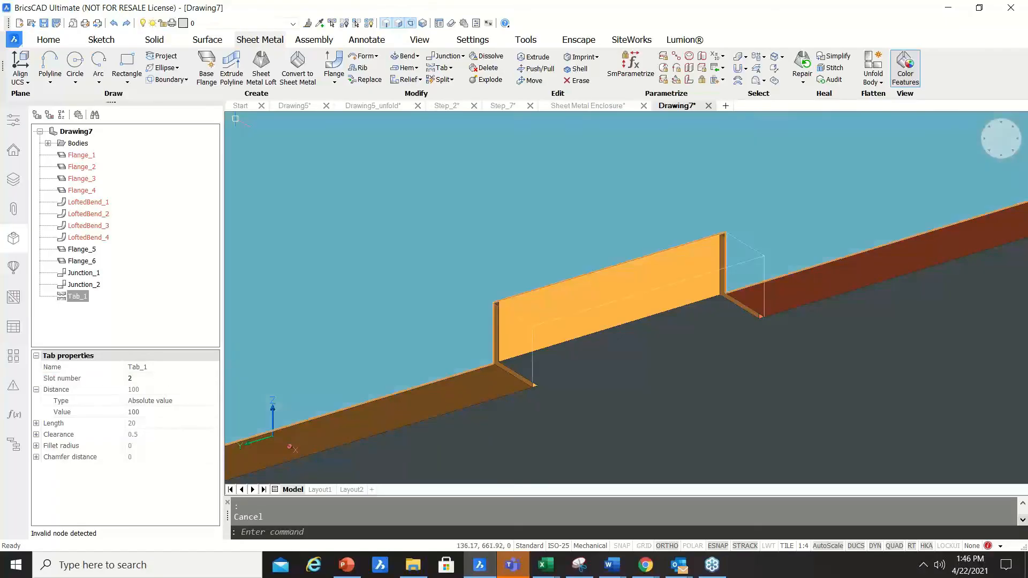
scroll(533, 253, down, 4)
shift+middle_drag(538, 252, 576, 324)
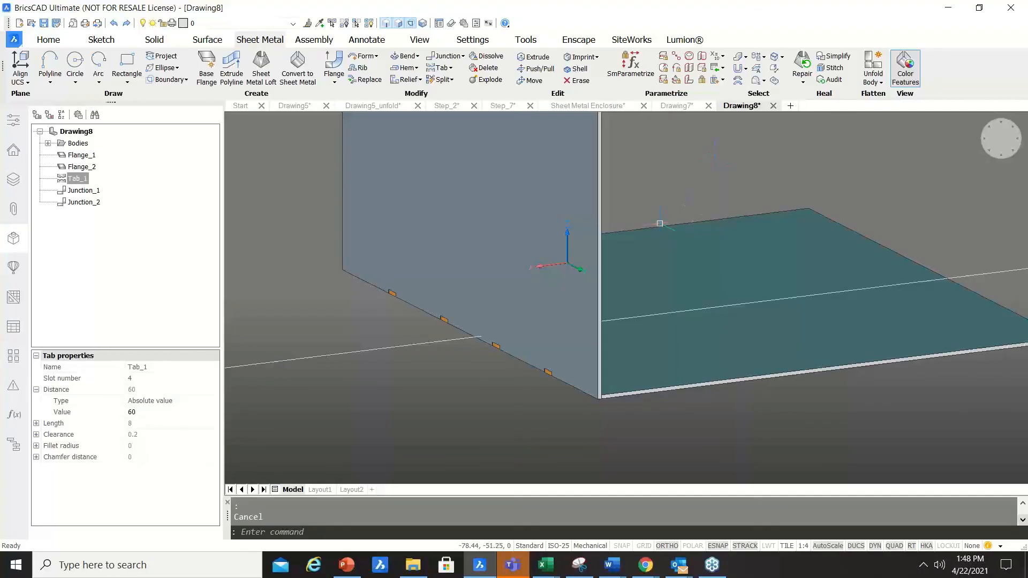
Switch to the Chrome window with the GoToWebinar page and open bricsys.com in place of the concept systems search.
mouse_move(472, 298)
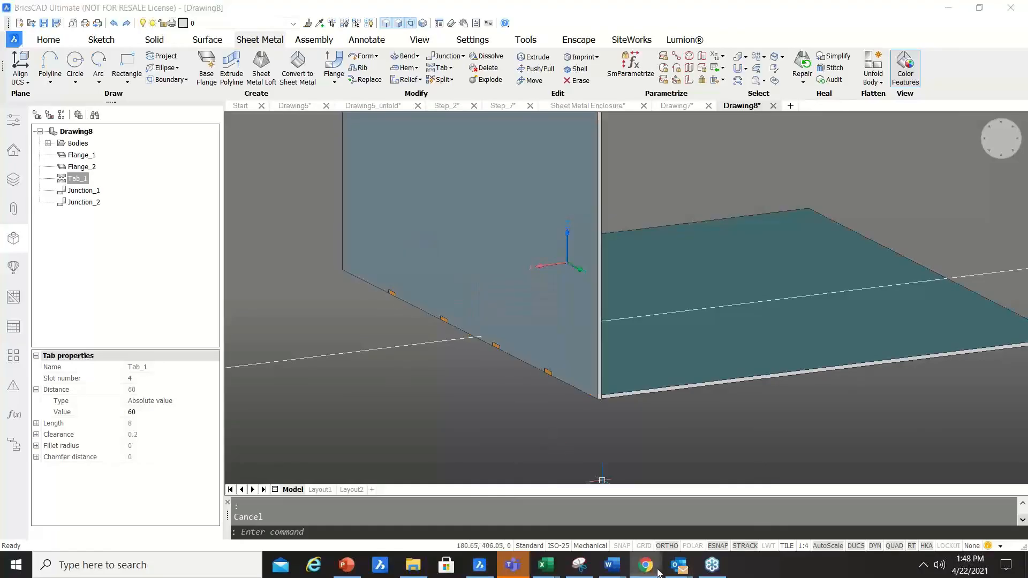
mouse_move(659, 572)
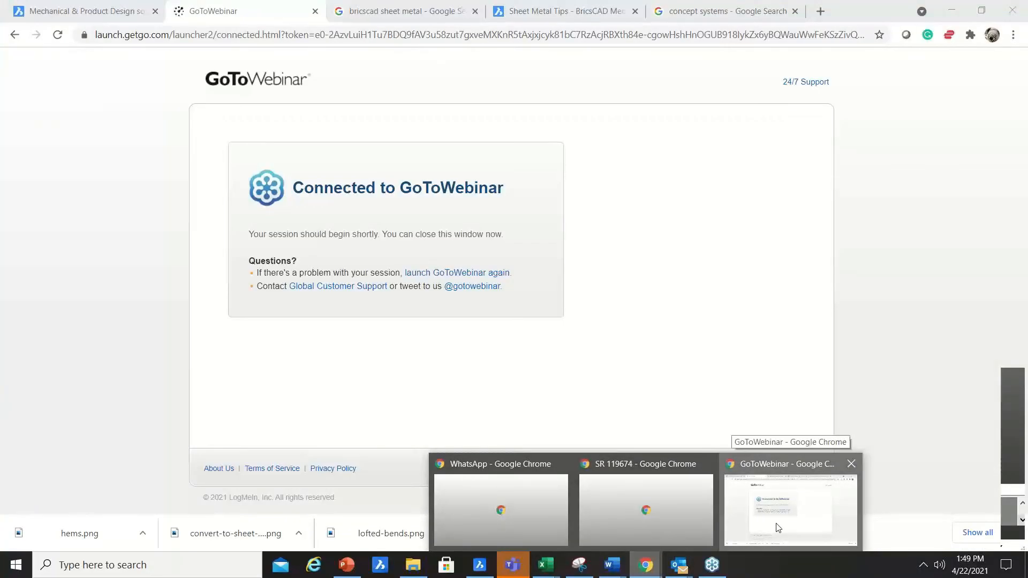
click(779, 528)
click(565, 11)
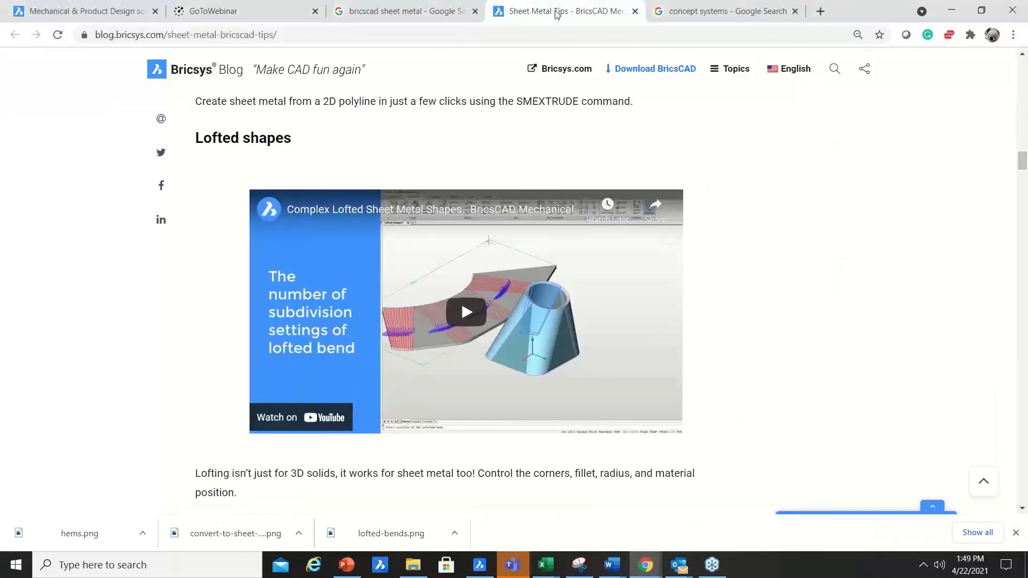
click(727, 12)
click(710, 36)
text(bricsys.com)
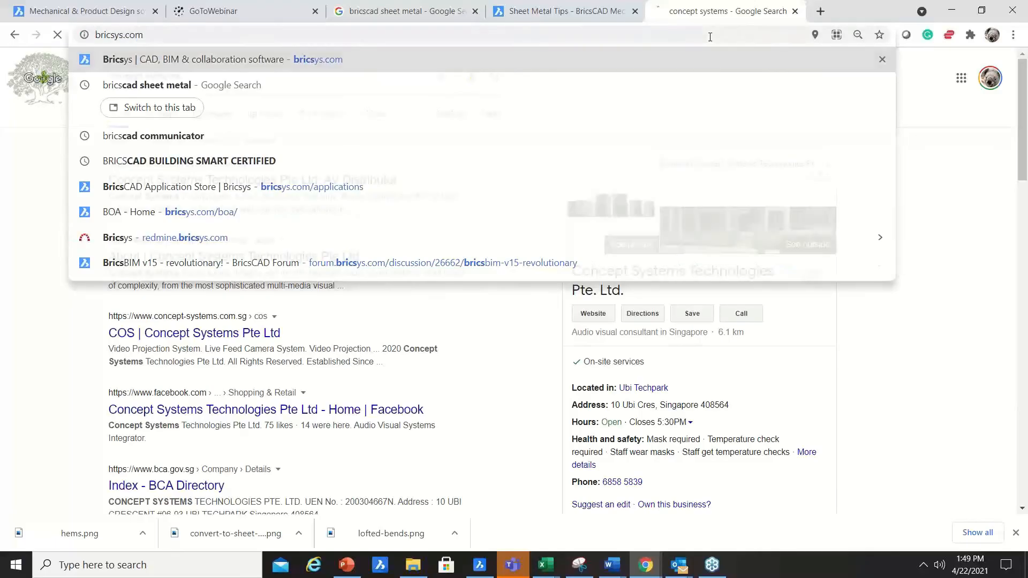
key(Return)
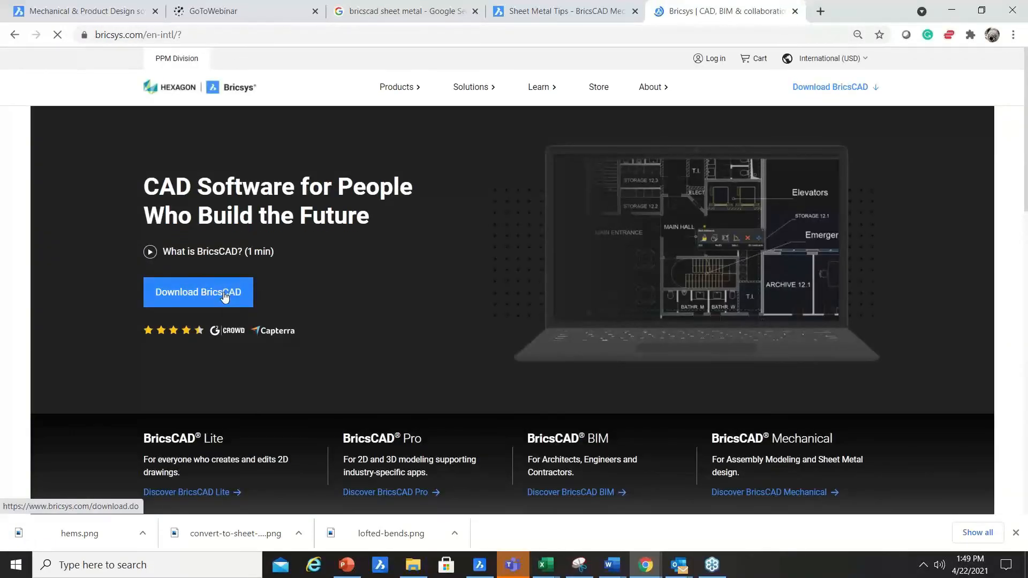
Proceed to the BricsCAD download form and agree with the terms of use.
click(225, 293)
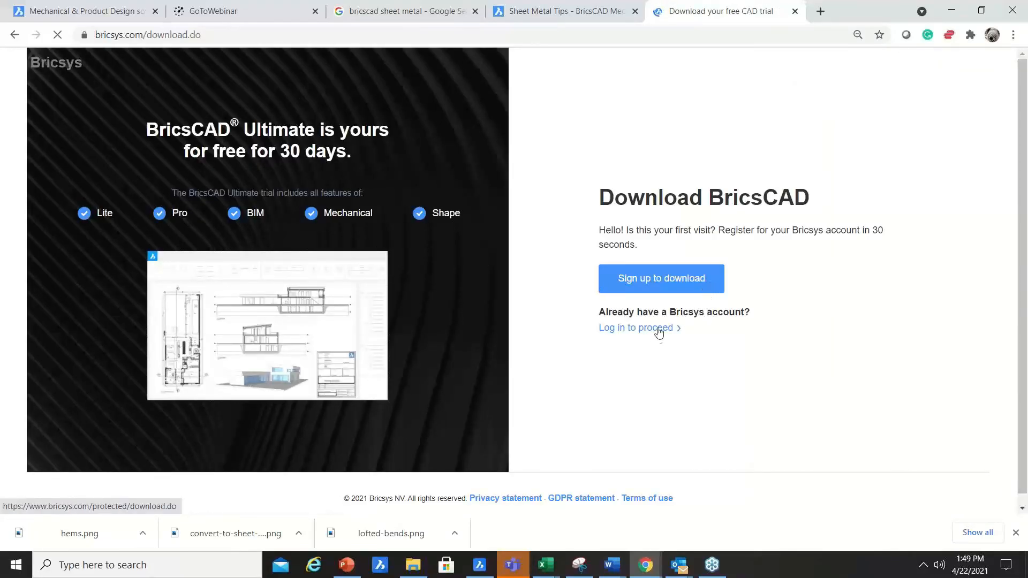
click(685, 284)
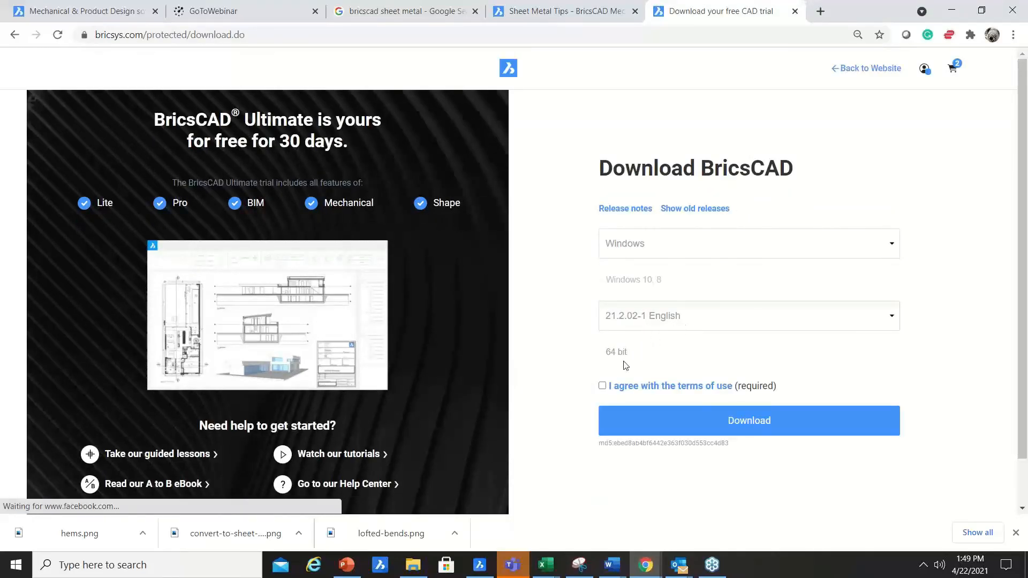
click(603, 386)
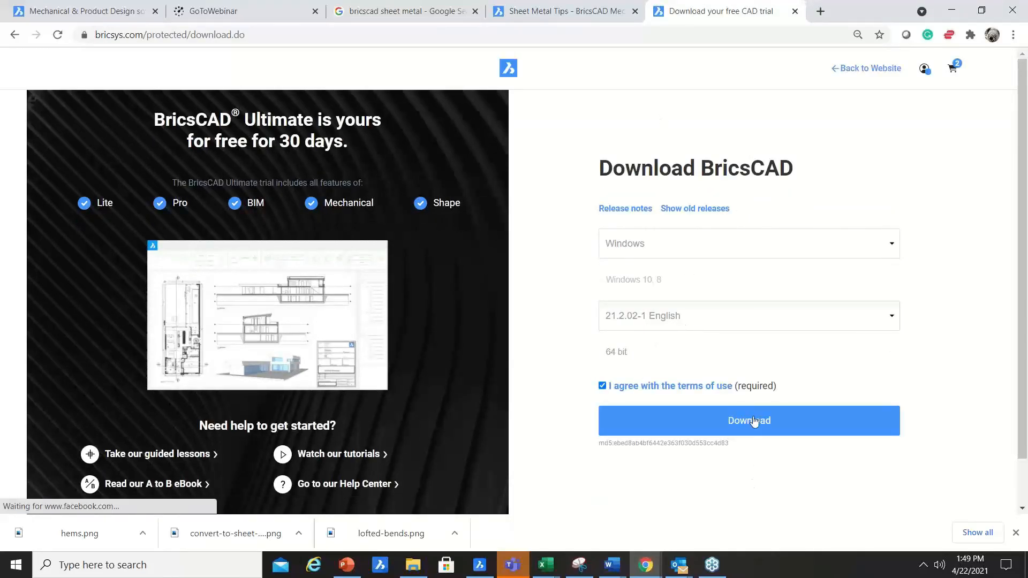
Return to the Sheet Metal Tips blog article and go back to its beginning.
click(566, 10)
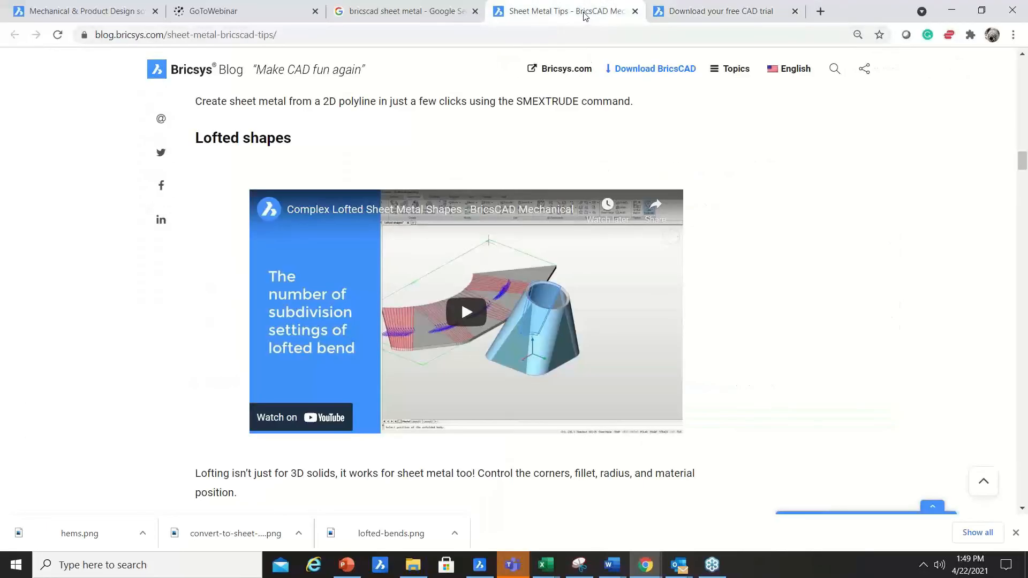
scroll(560, 220, up, 5)
scroll(560, 220, up, 15)
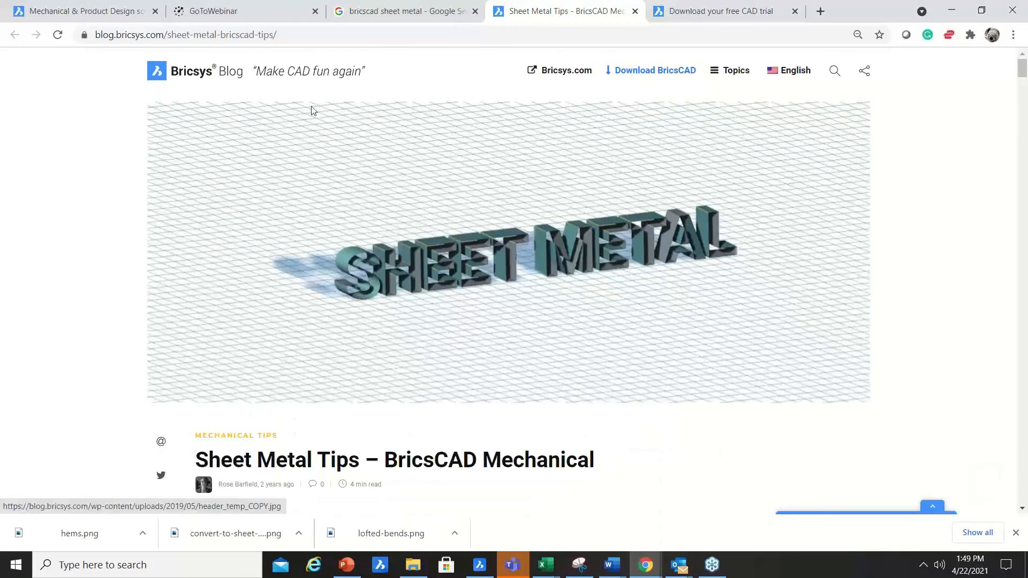
Load bricsys.com in place of the blog article and open the Bricsys YouTube channel from the site's learning resources.
click(329, 36)
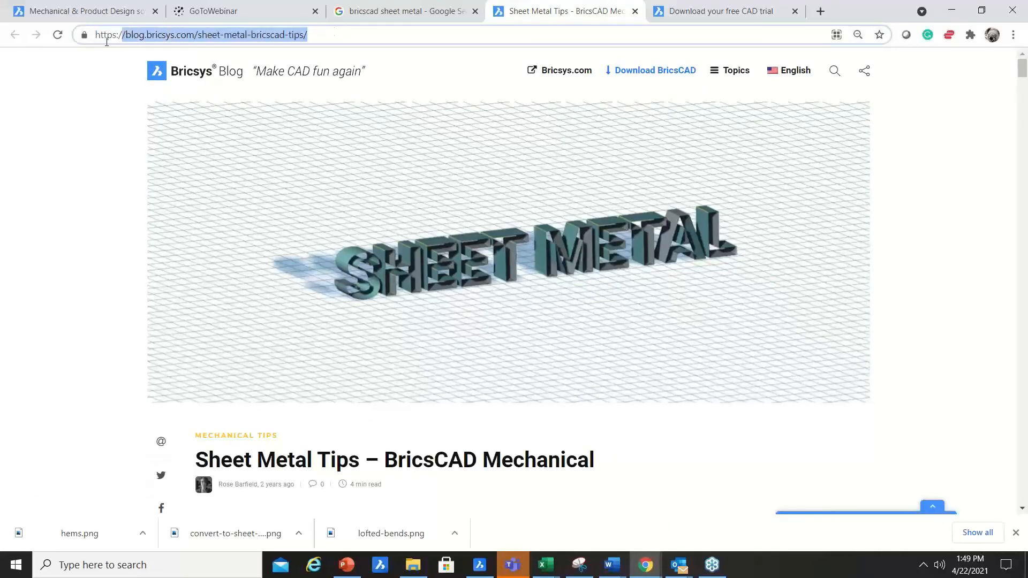
text(brics)
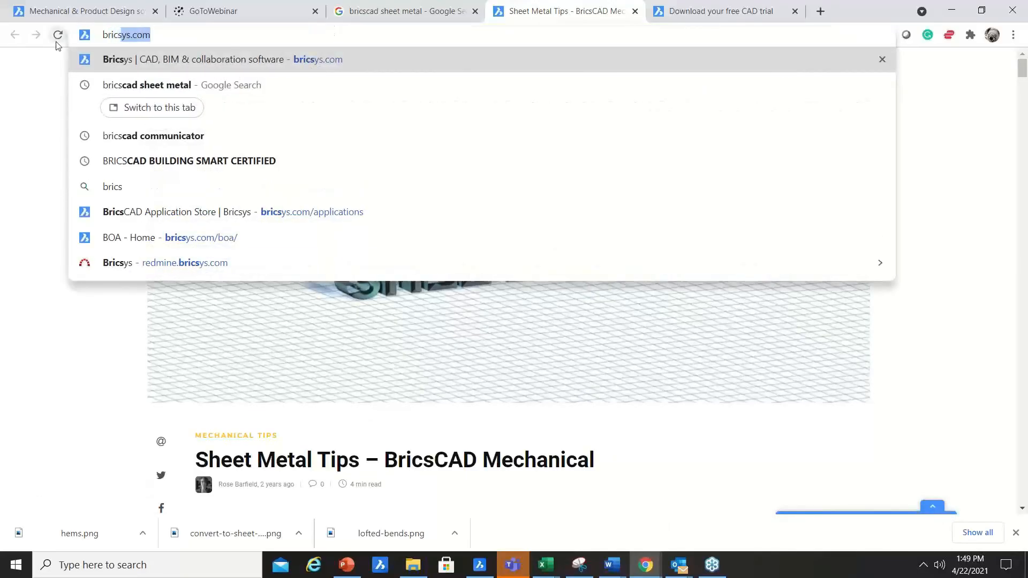
key(Return)
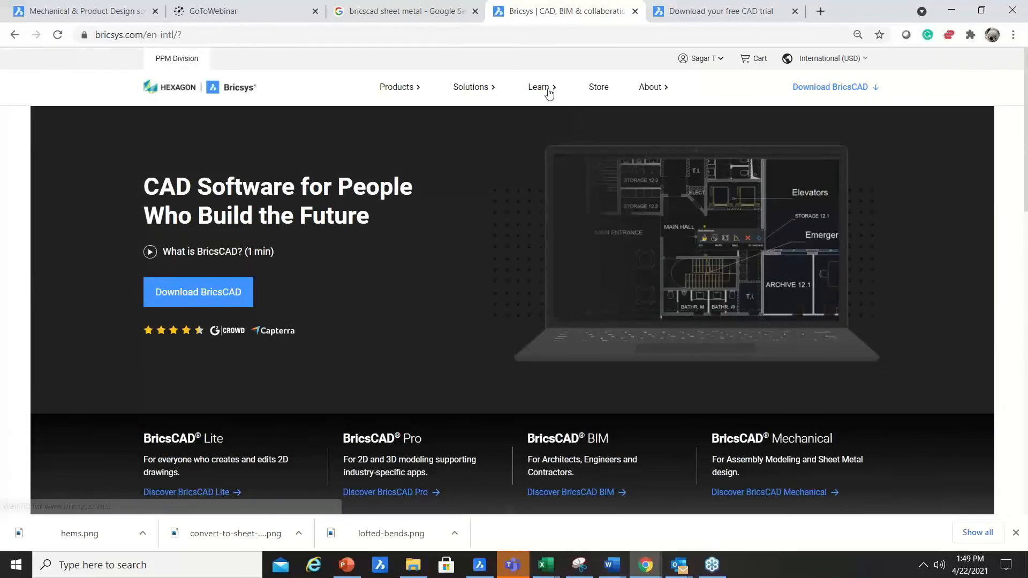
click(550, 90)
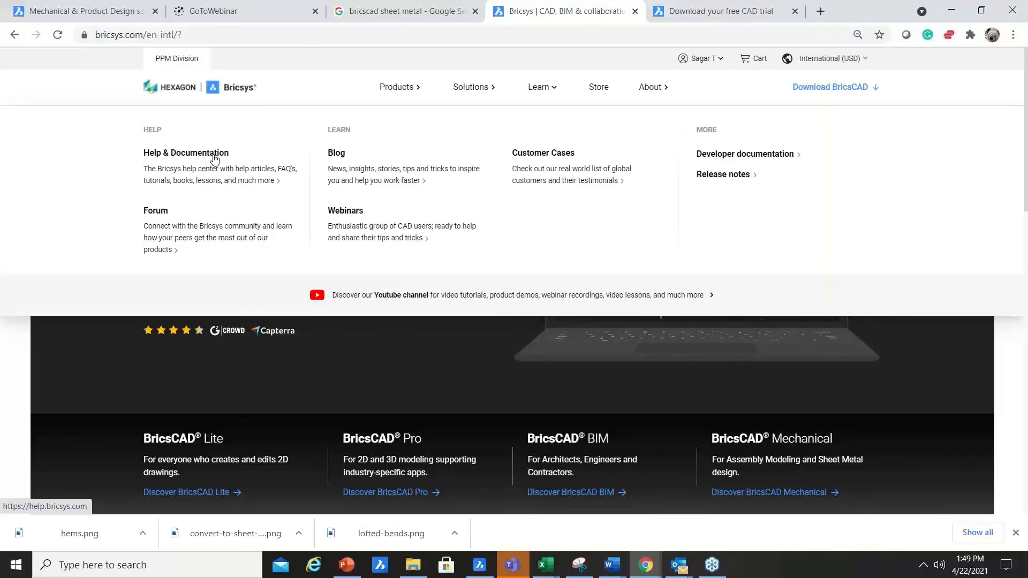
click(388, 296)
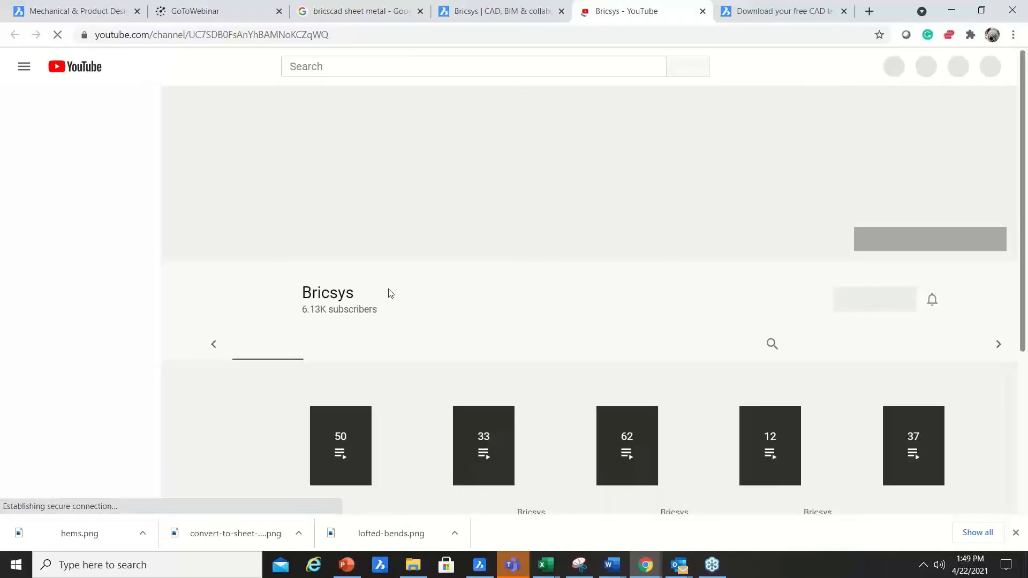
Find the BricsCAD Mechanical Tutorials playlist on the Bricsys channel and play it.
scroll(624, 230, down, 2)
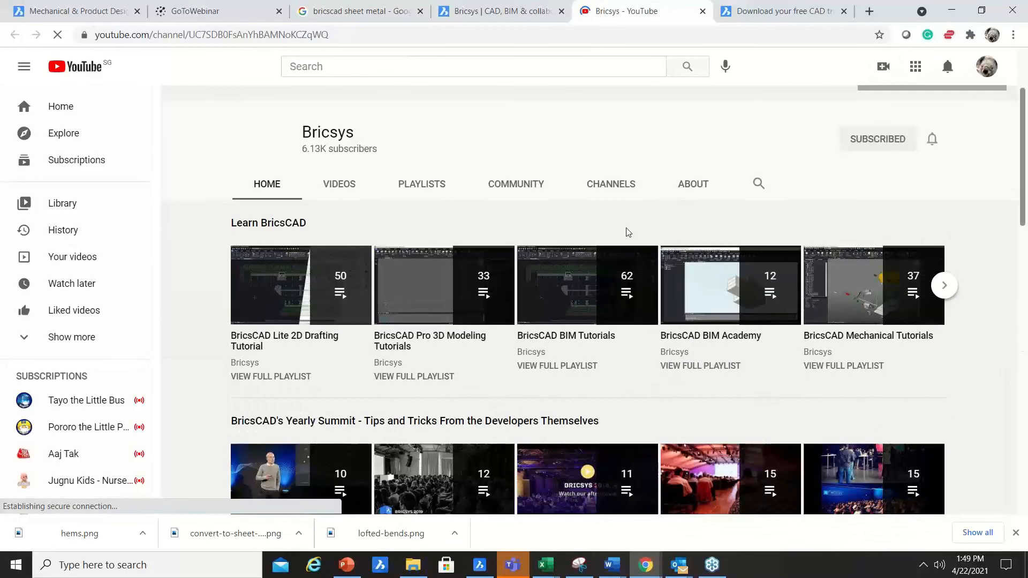
scroll(876, 187, down, 2)
scroll(876, 187, up, 1)
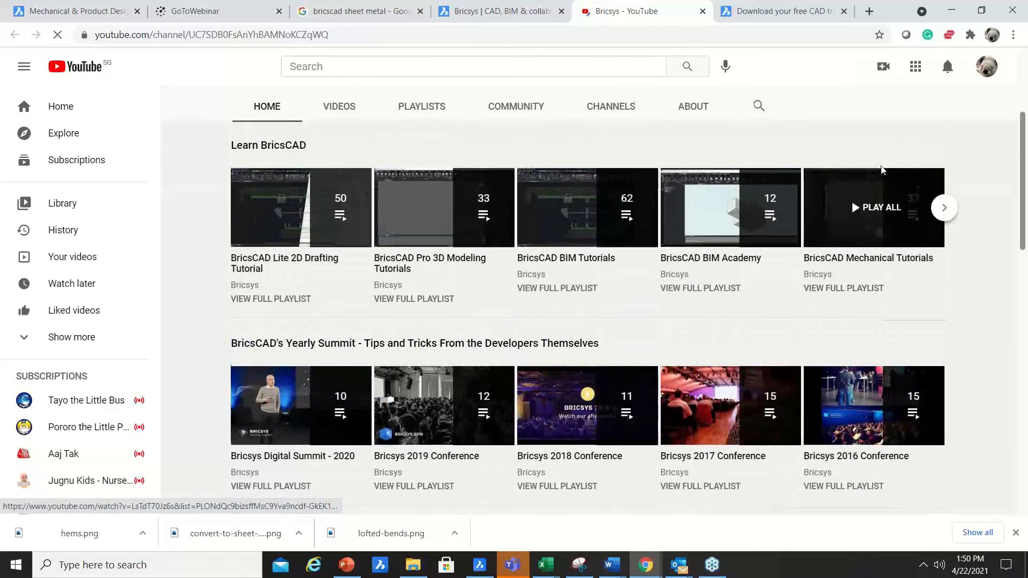
click(877, 193)
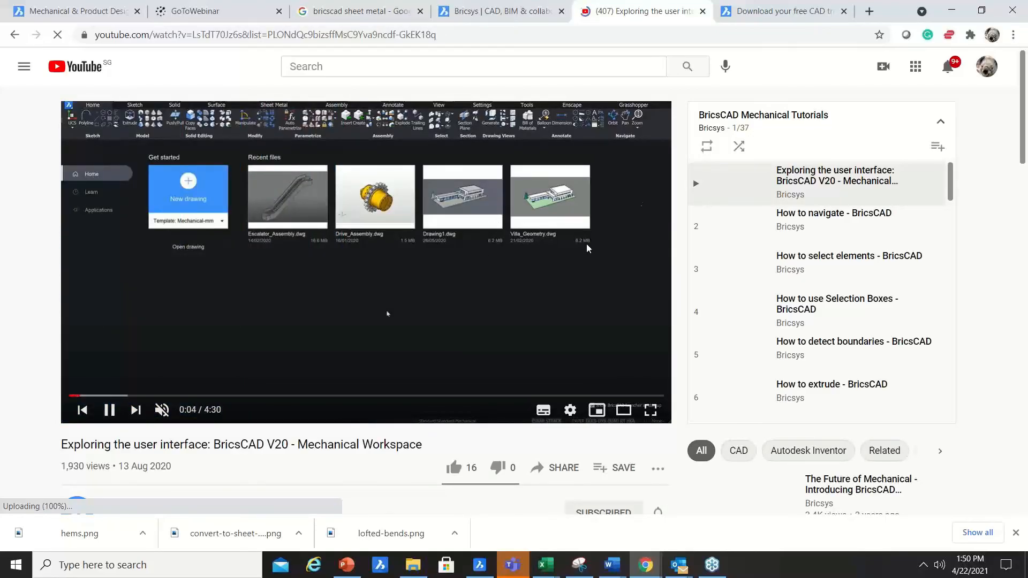
Minimize the browser, switch to the BricsCAD Mechanical presentation in PowerPoint and bring up its slide show commands.
click(952, 10)
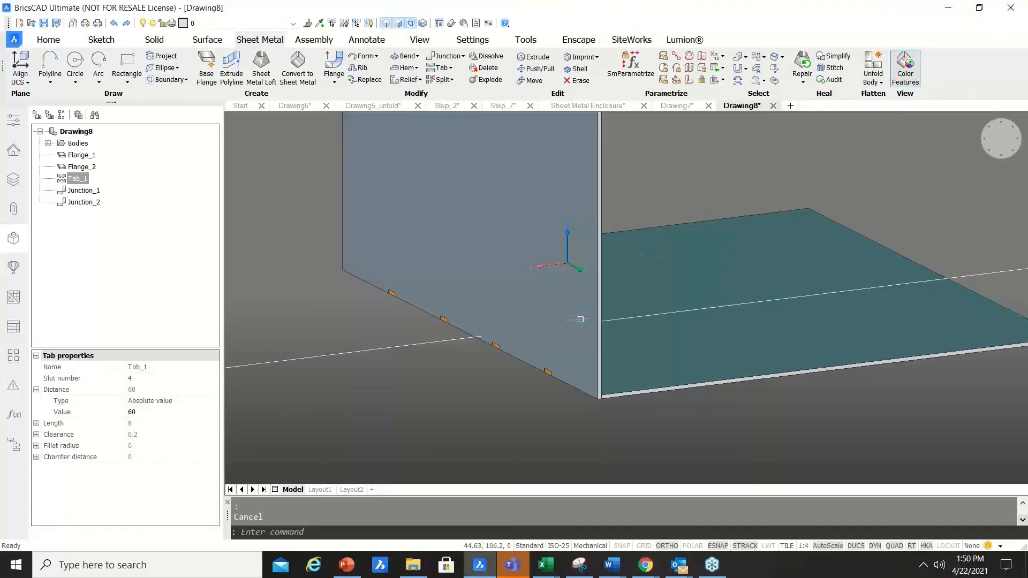
mouse_move(585, 309)
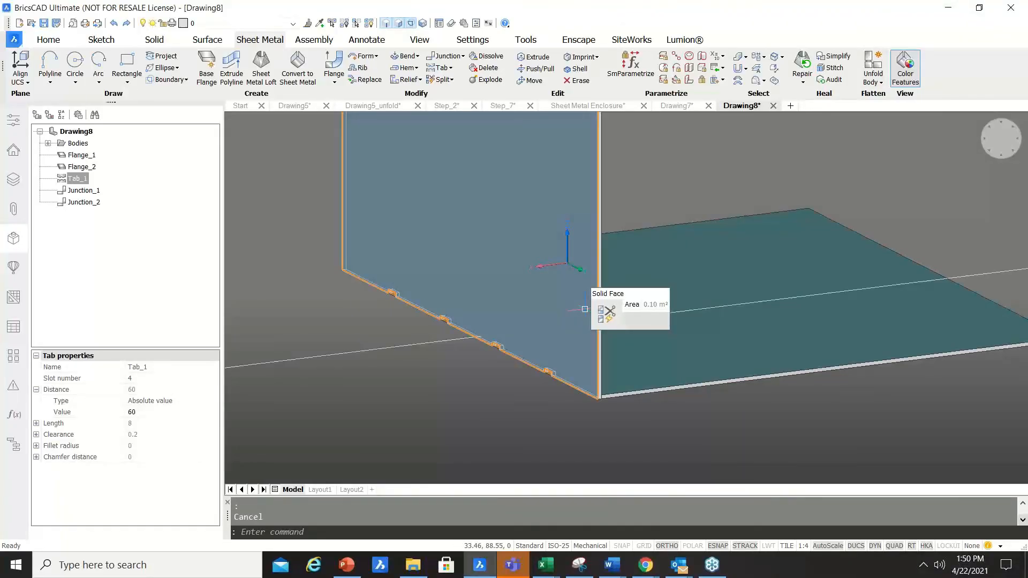
key(alt+Tab)
click(304, 33)
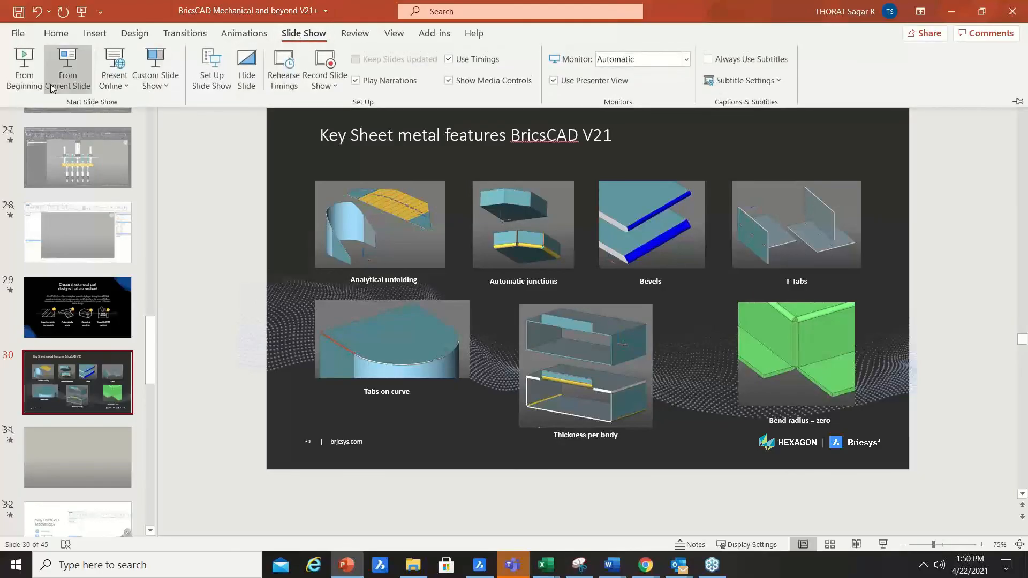